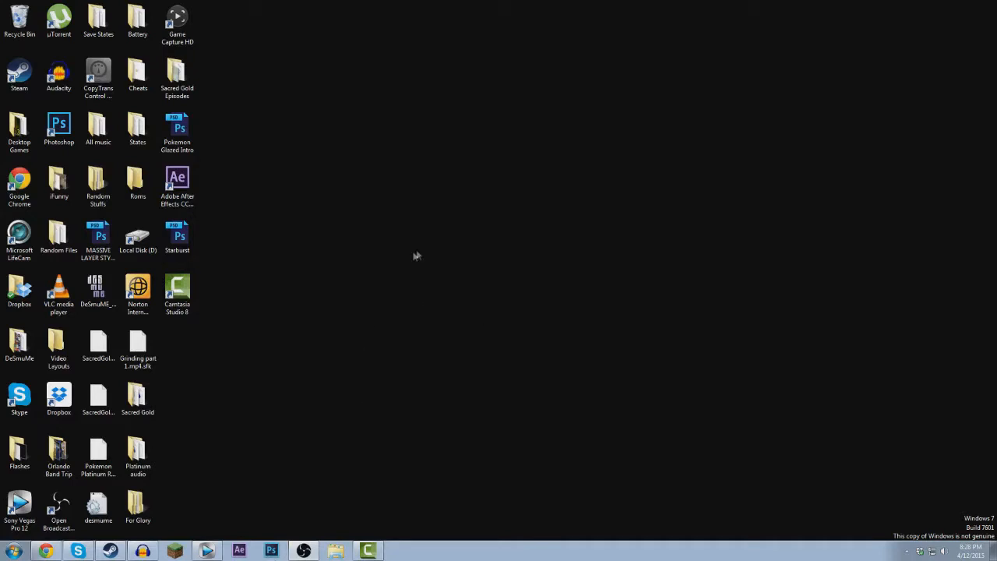
# Move the Pokemon Glazed Intro file to the Recycle Bin and rearrange the remaining desktop icons to close the gap.
pyautogui.moveTo(177, 130); pyautogui.dragTo(20, 21)
pyautogui.moveTo(201, 147); pyautogui.dragTo(182, 335)
pyautogui.moveTo(170, 176); pyautogui.dragTo(179, 123)
pyautogui.click(261, 65)
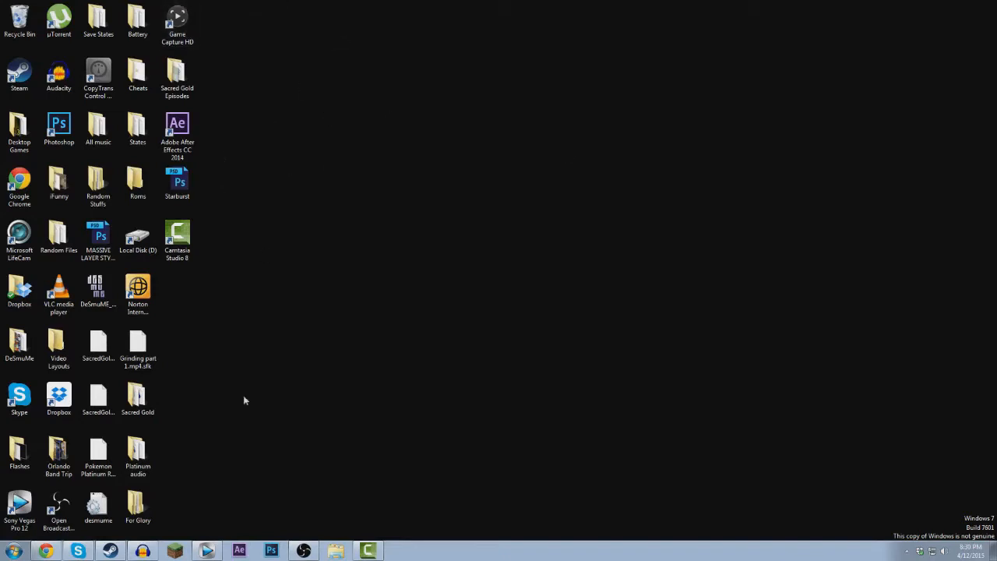
# Switch to Photoshop and activate the Move tool.
pyautogui.click(271, 551)
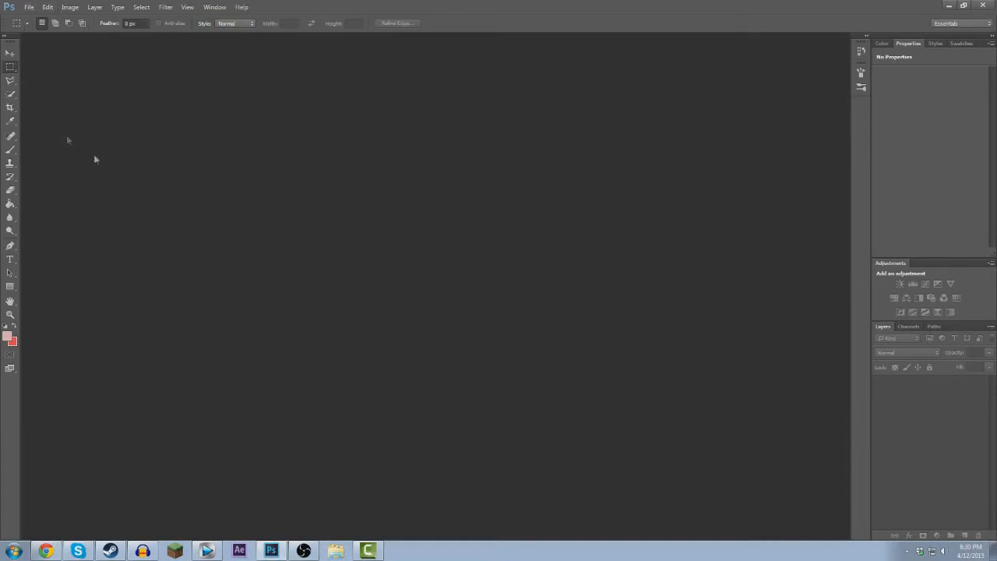
pyautogui.click(10, 52)
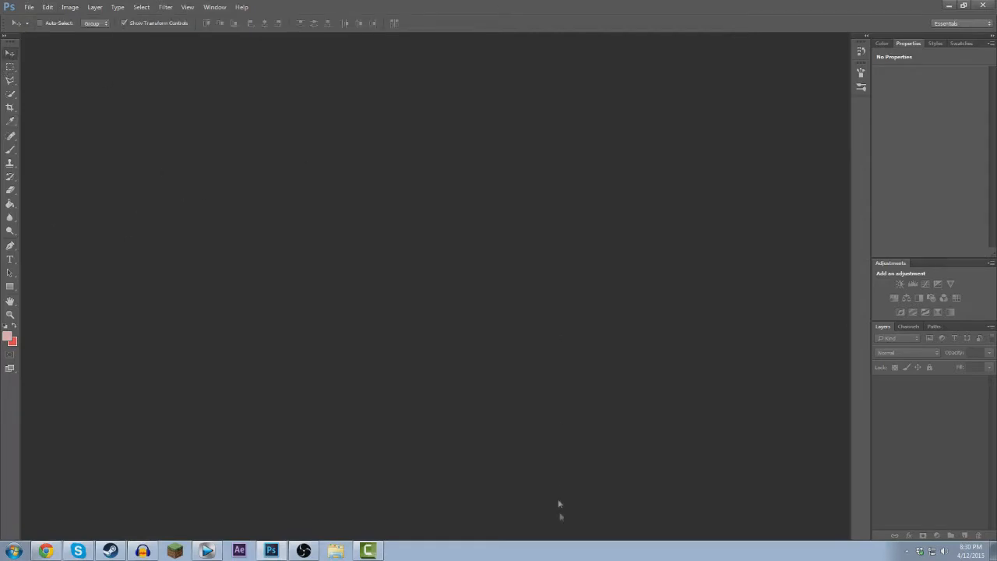
pyautogui.doubleClick(533, 3)
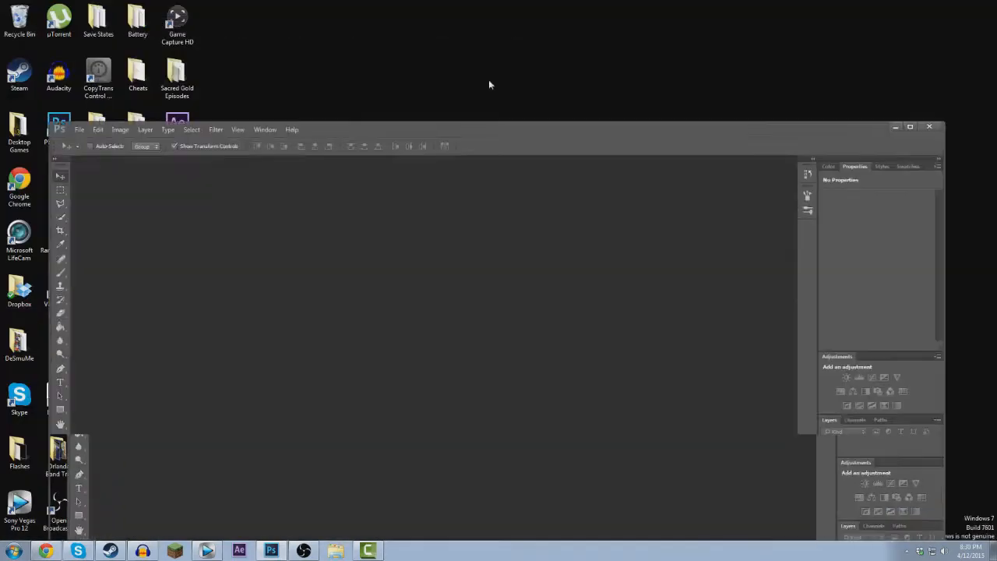
pyautogui.doubleClick(454, 129)
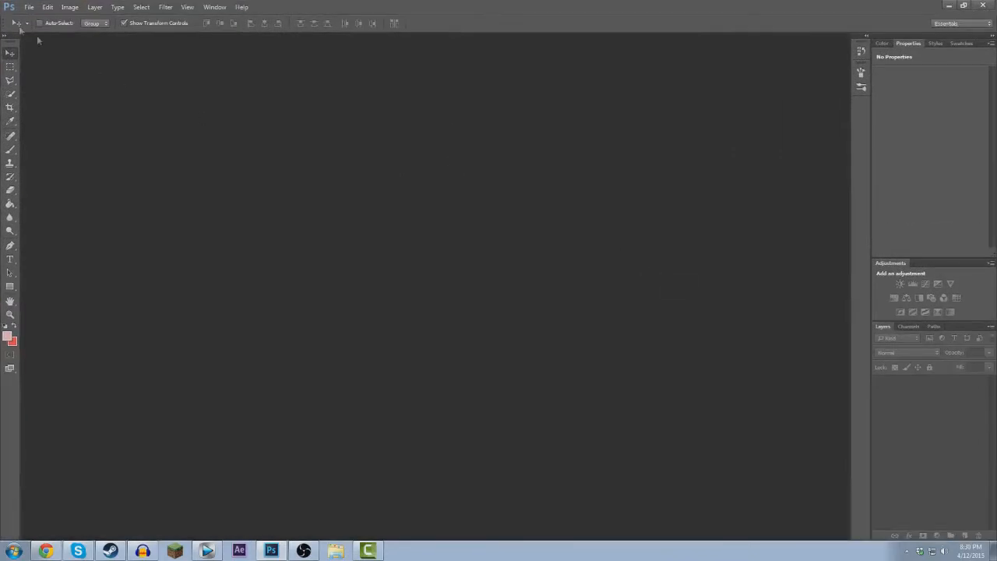
# Create a new 1280 × 720 pixel document named "Layout For Tutroial" with 72 pixels/inch resolution and a white background.
pyautogui.click(30, 7)
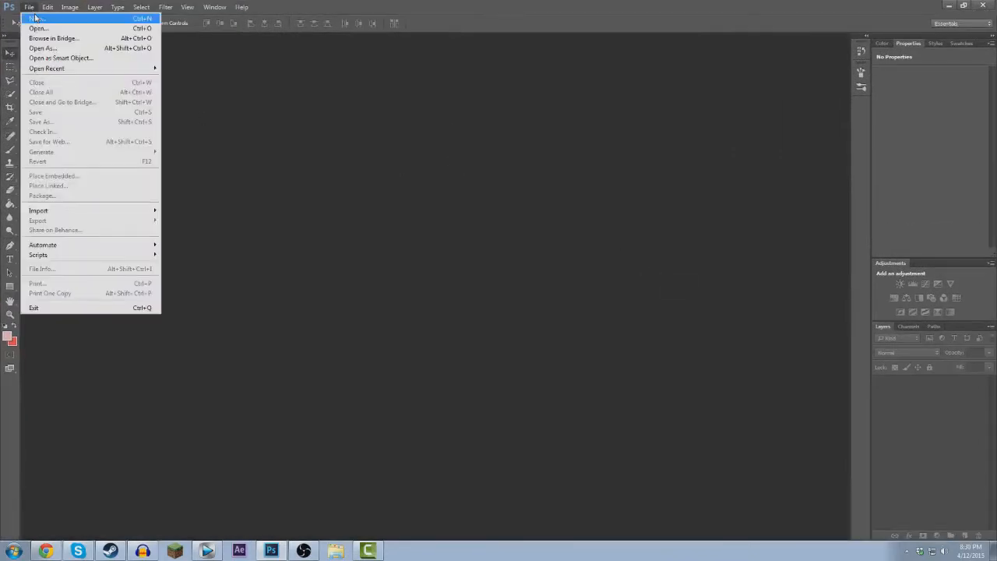
pyautogui.click(35, 17)
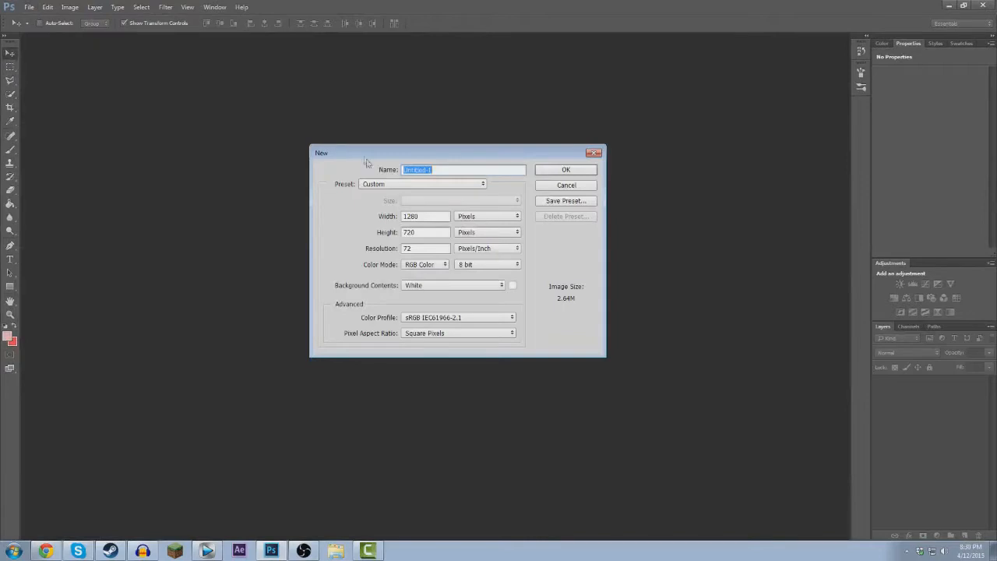
pyautogui.press('BackSpace')
pyautogui.write('Layout For Tutroail')
pyautogui.press('Tab')
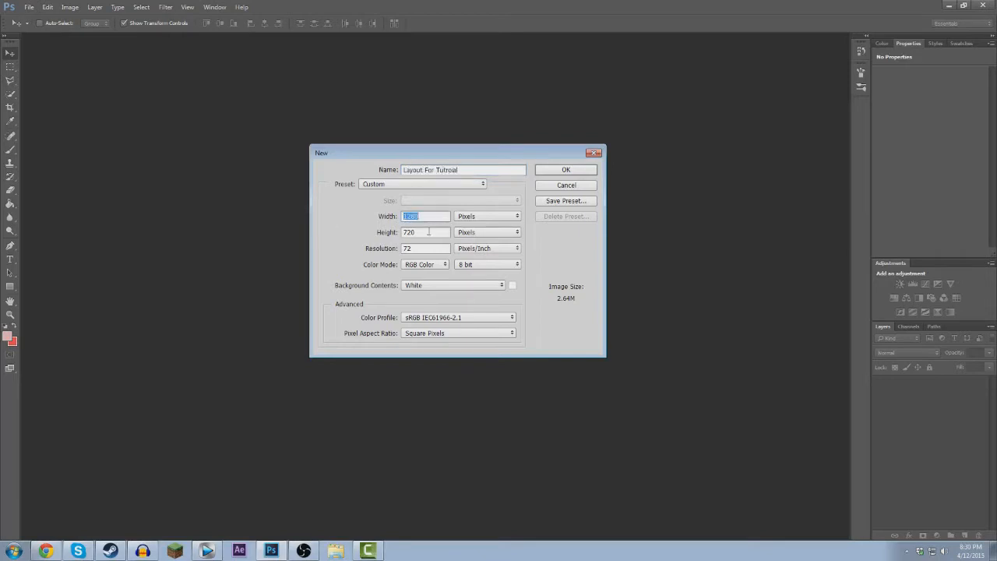
pyautogui.press('Tab')
pyautogui.click(412, 232)
pyautogui.click(371, 251)
pyautogui.click(583, 169)
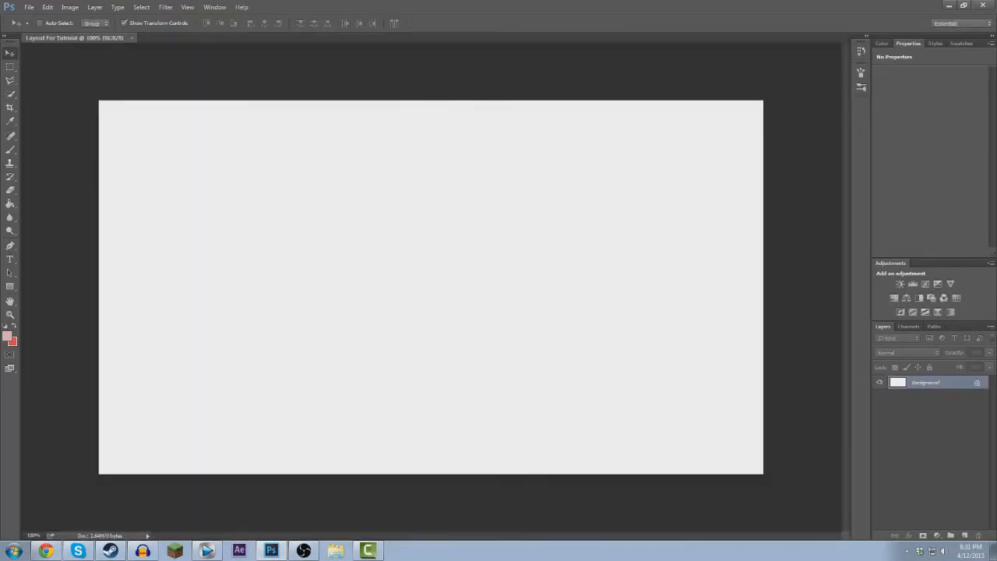
# Switch to Google Chrome, search for "platinum textures" and browse the image results.
pyautogui.click(28, 11)
pyautogui.click(28, 11)
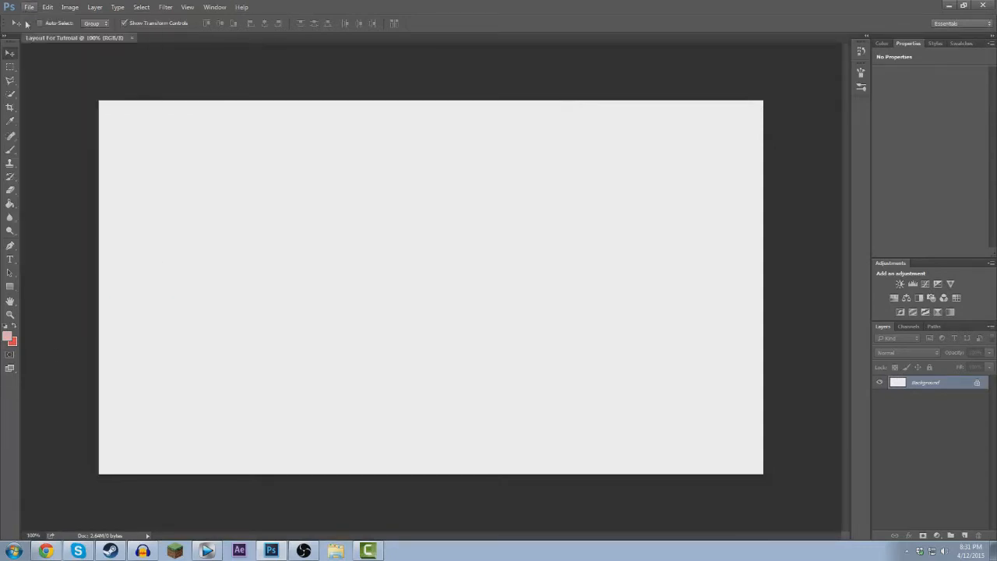
pyautogui.click(46, 551)
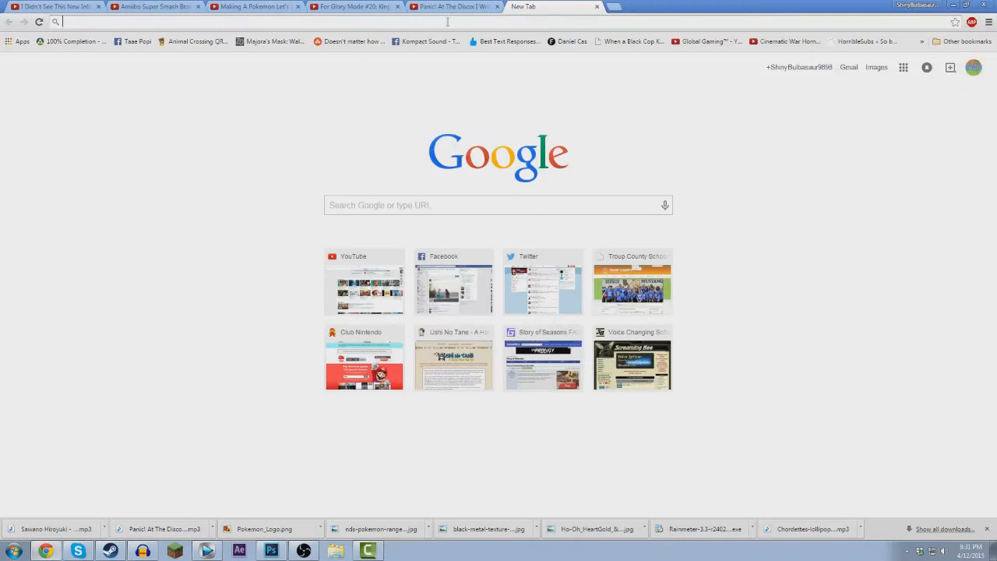
pyautogui.click(554, 21)
pyautogui.click(988, 529)
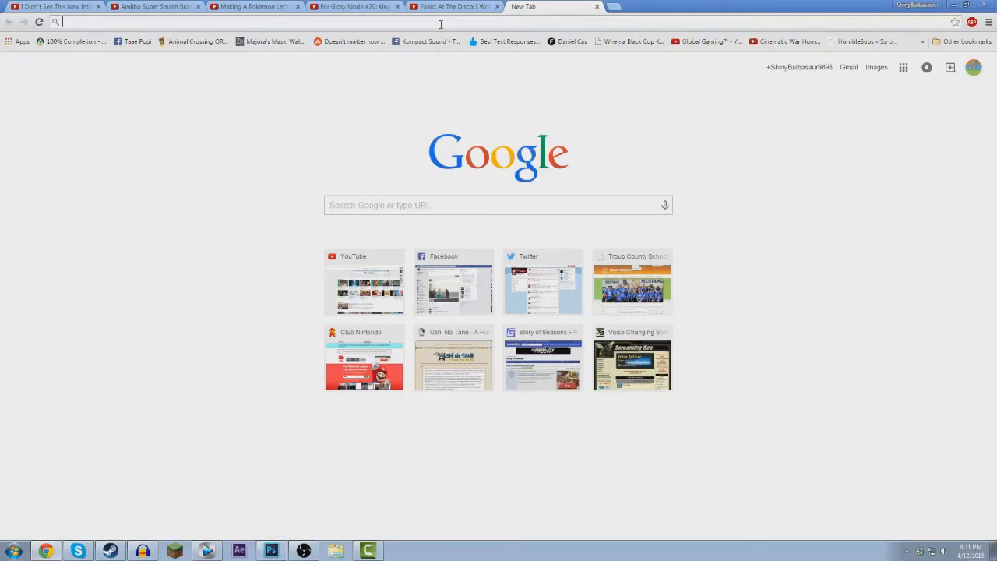
pyautogui.write('platin')
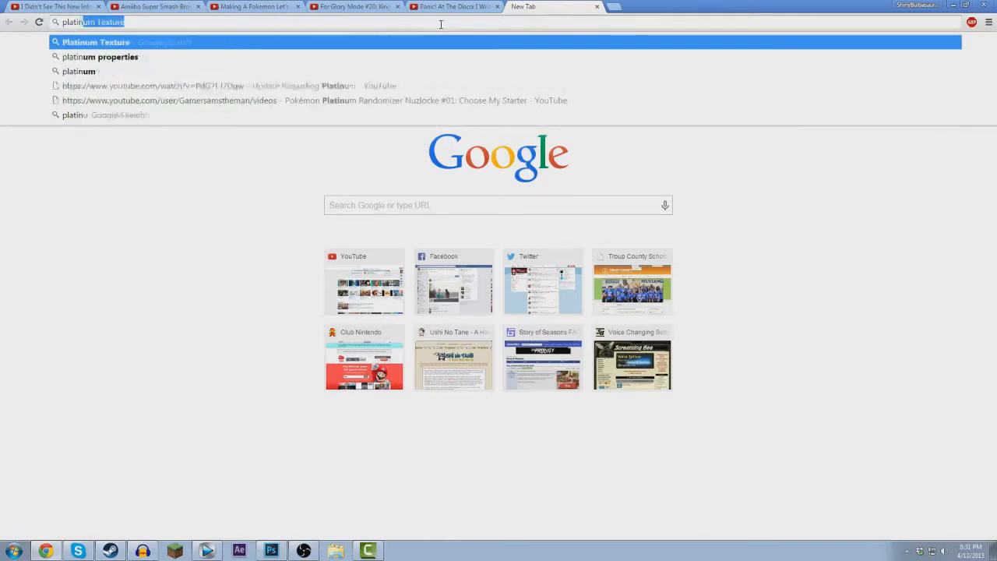
pyautogui.write('um textures')
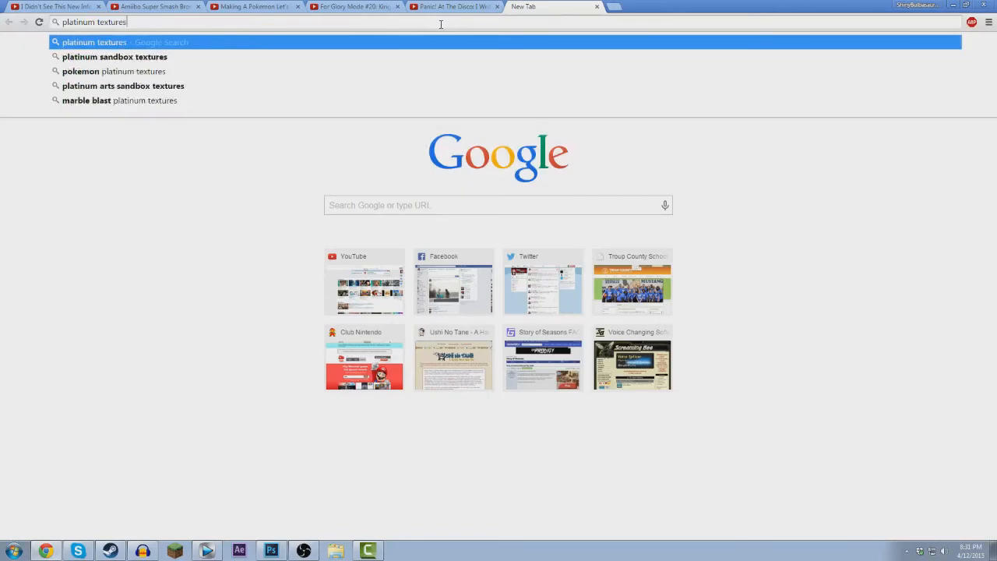
pyautogui.press('Return')
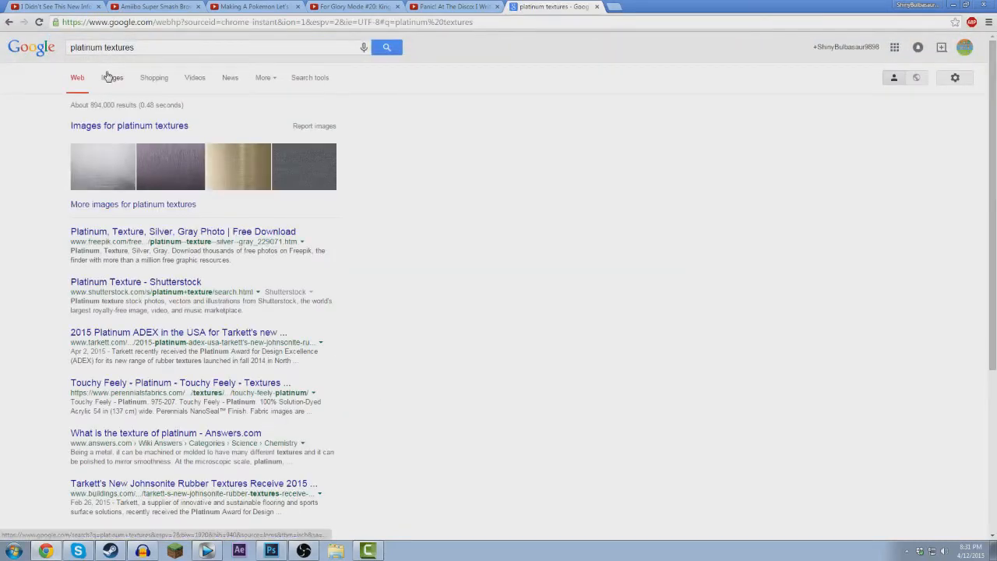
pyautogui.click(106, 75)
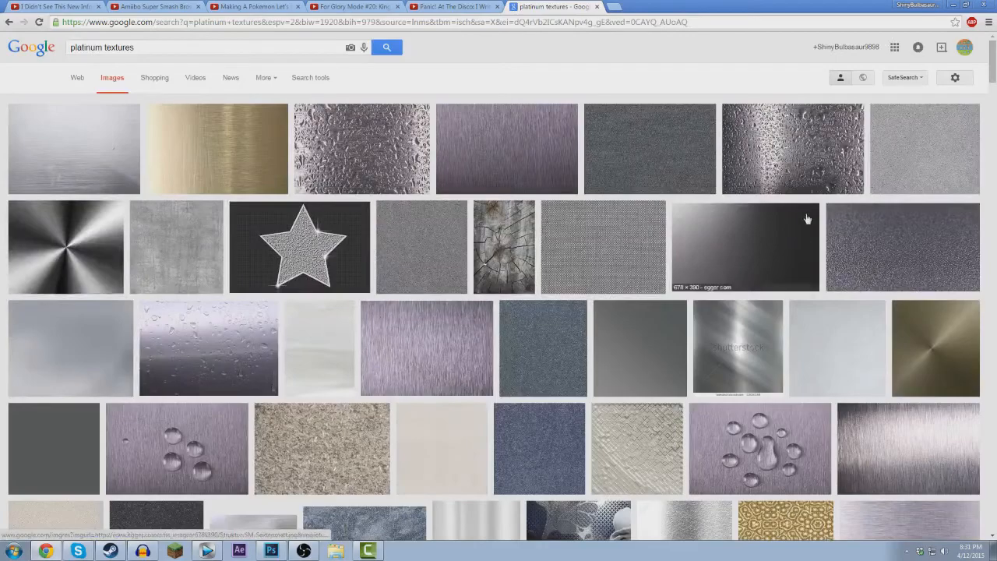
pyautogui.scroll(-9, 805, 218)
pyautogui.scroll(-9, 632, 366)
pyautogui.scroll(6, 615, 354)
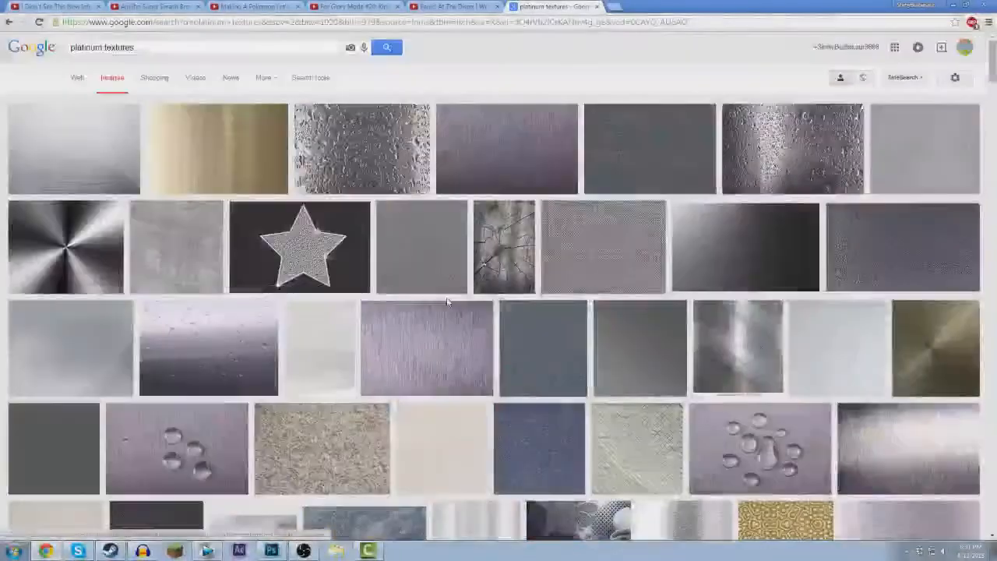
# Change the image search to "metal textures".
pyautogui.doubleClick(101, 49)
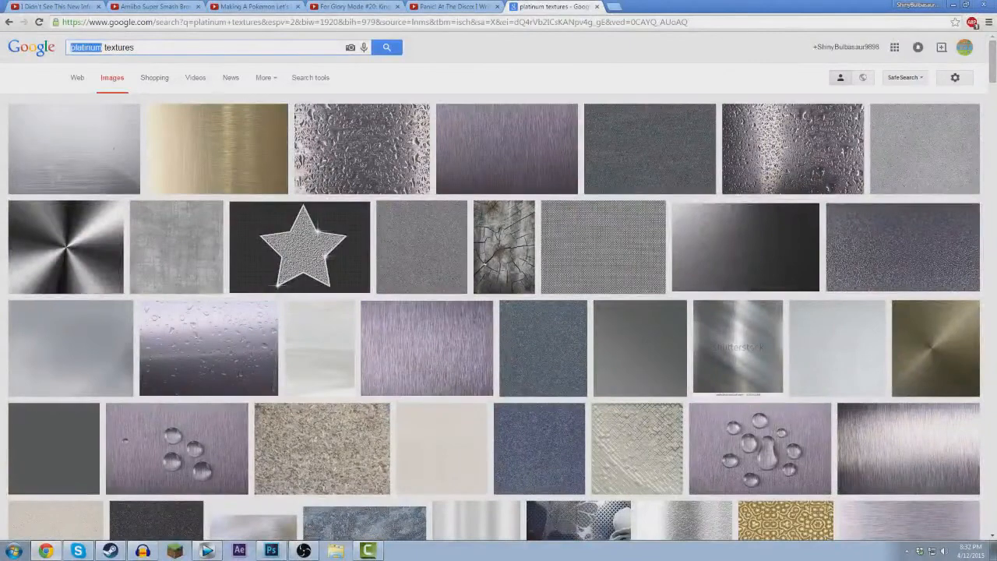
pyautogui.write('metal')
pyautogui.press('Return')
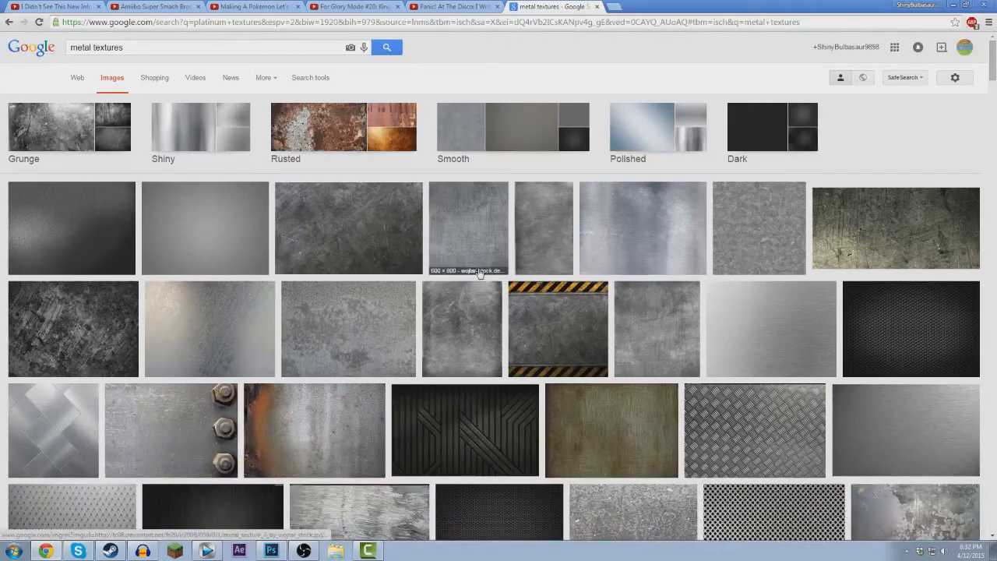
# Save the black hexagonal metal mesh image to the Desktop as a JPEG named black-metal-texture-textures-1071376.
pyautogui.click(896, 343)
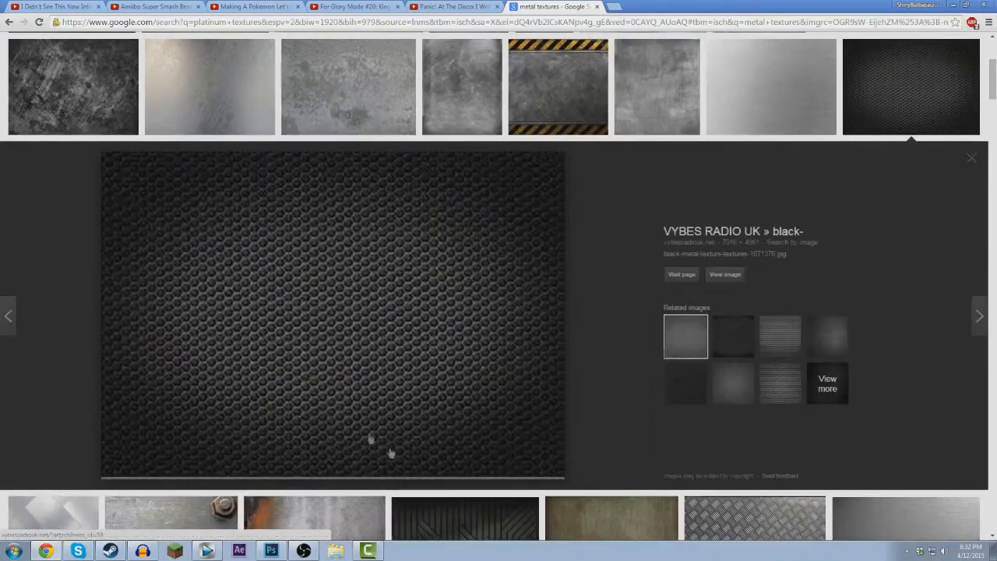
pyautogui.rightClick(311, 271)
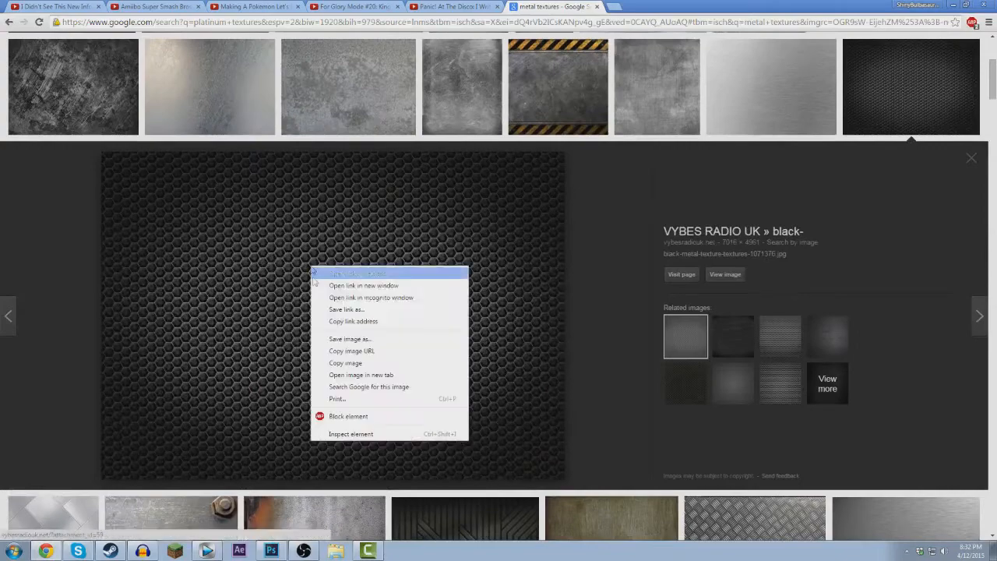
pyautogui.click(343, 340)
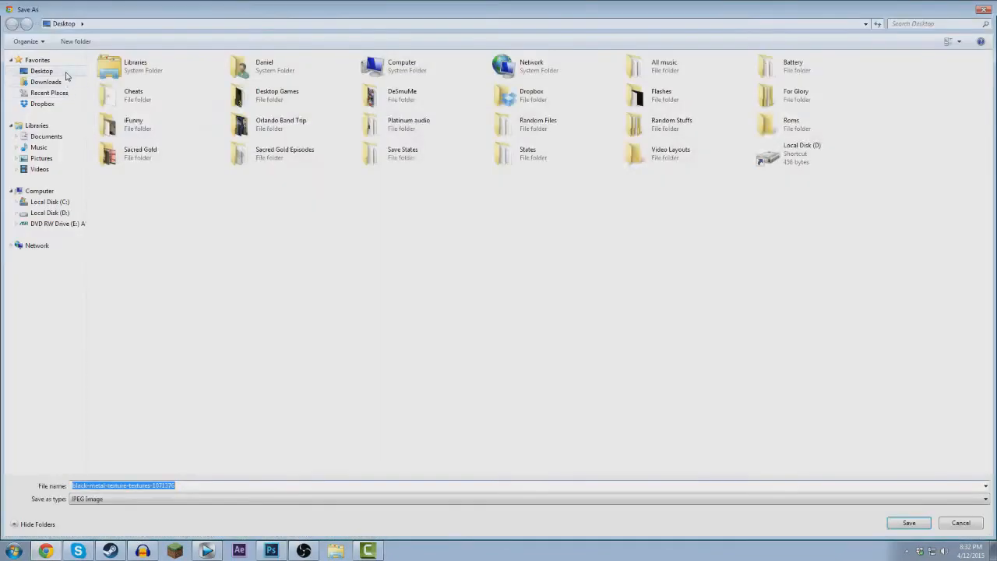
pyautogui.click(67, 74)
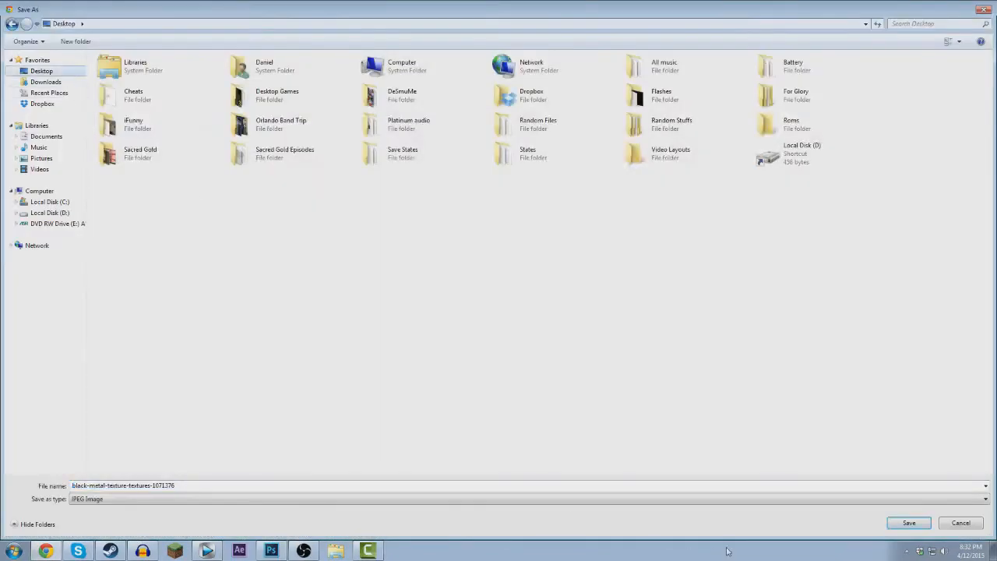
pyautogui.click(908, 522)
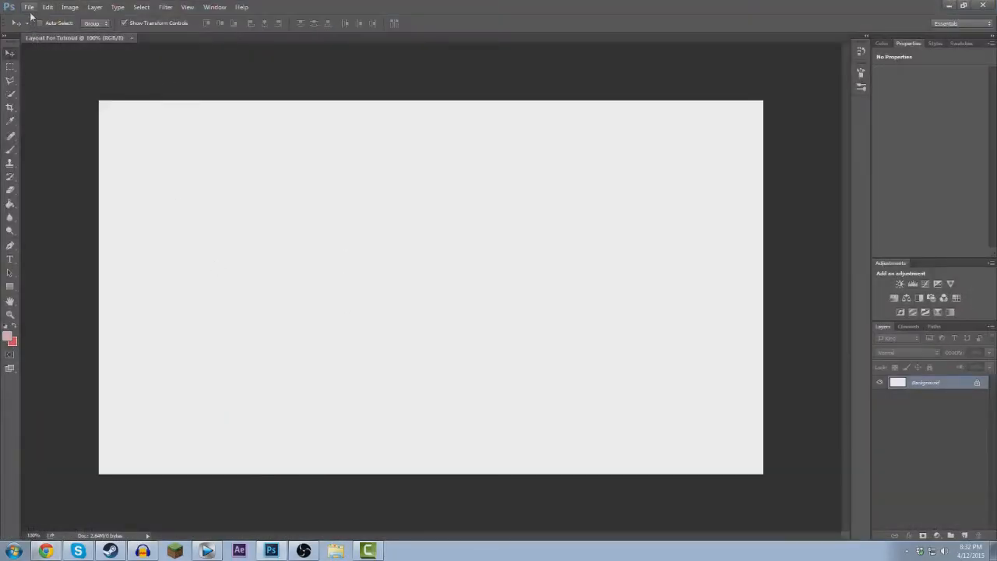
pyautogui.click(29, 7)
pyautogui.click(31, 7)
pyautogui.click(31, 6)
pyautogui.click(288, 4)
pyautogui.click(142, 7)
pyautogui.click(383, 5)
# Place the black-metal-texture-textures-1071376 image from the Desktop as an embedded object and stretch it to cover the entire canvas.
pyautogui.click(32, 7)
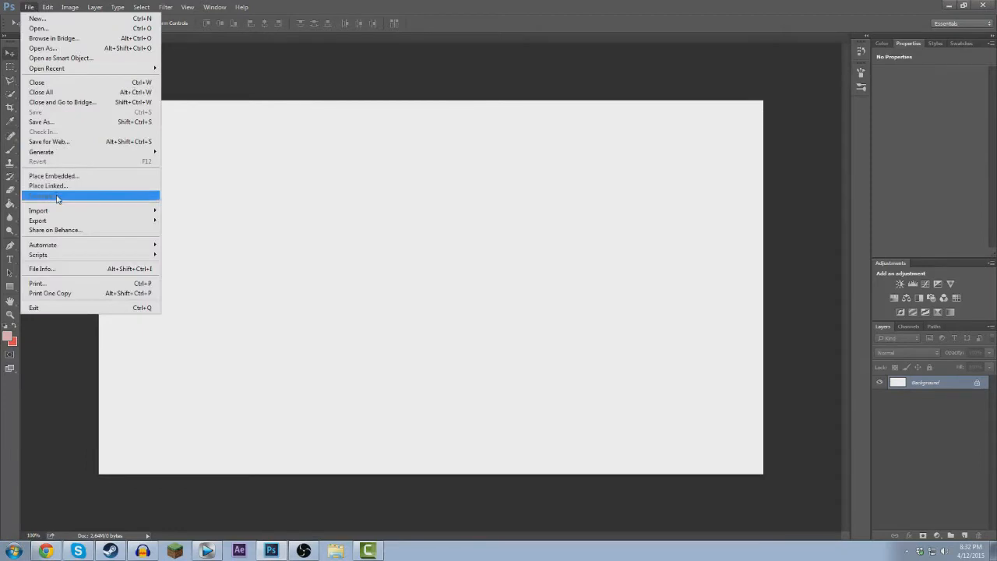
pyautogui.click(122, 180)
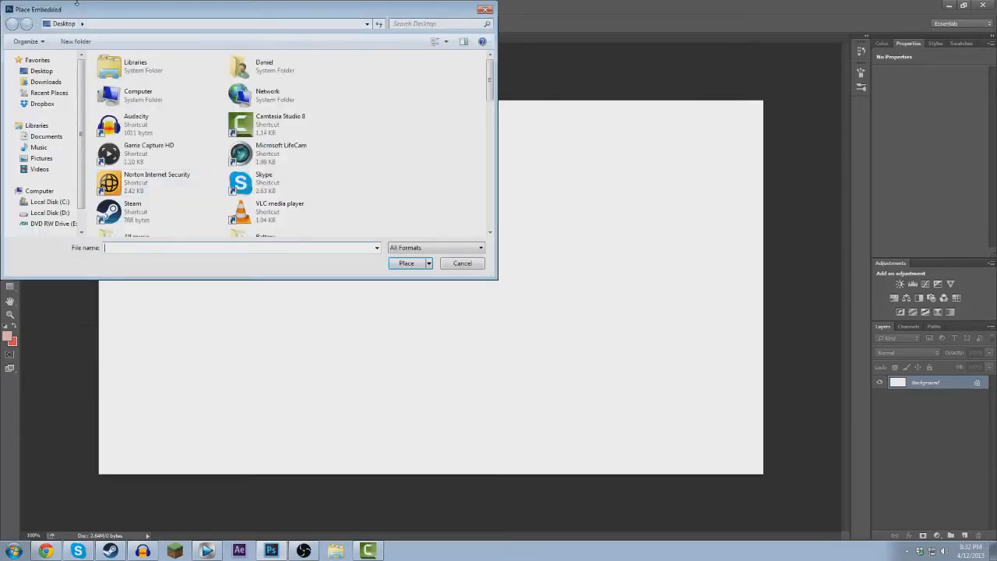
pyautogui.moveTo(81, 12); pyautogui.dragTo(290, 106)
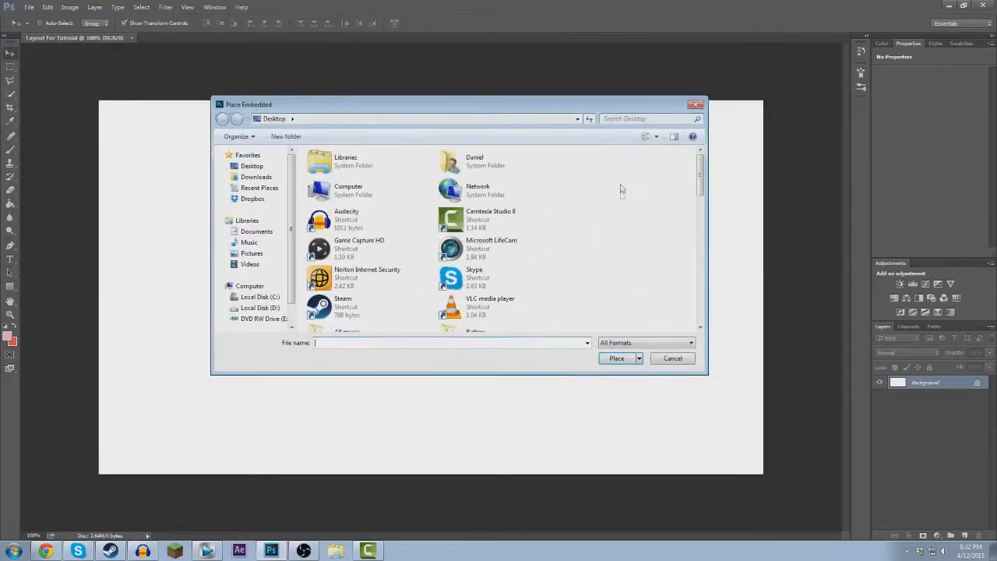
pyautogui.scroll(-1, 618, 210)
pyautogui.scroll(-5, 618, 220)
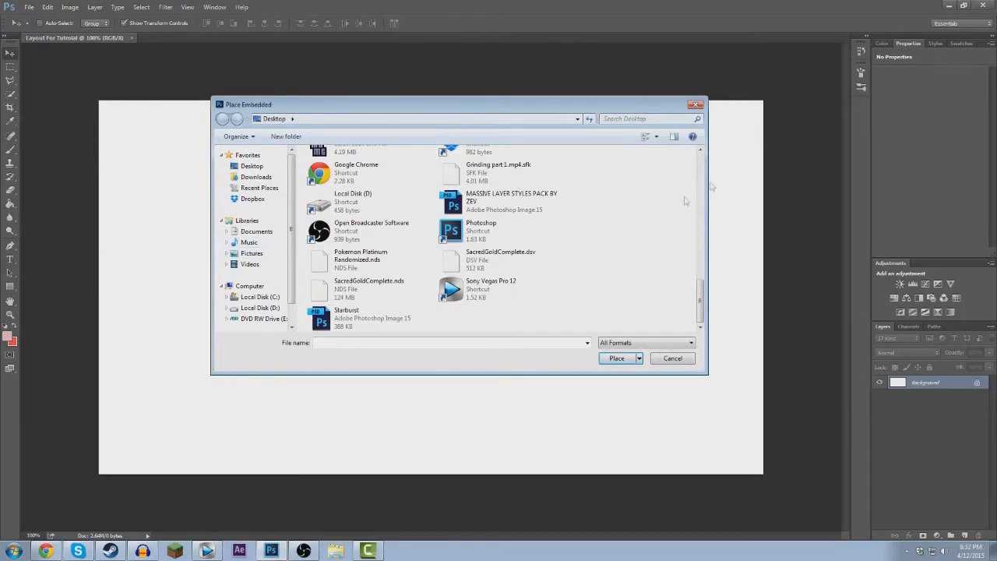
pyautogui.scroll(5, 643, 215)
pyautogui.scroll(-4, 646, 210)
pyautogui.scroll(5, 642, 211)
pyautogui.scroll(-2, 638, 214)
pyautogui.click(551, 298)
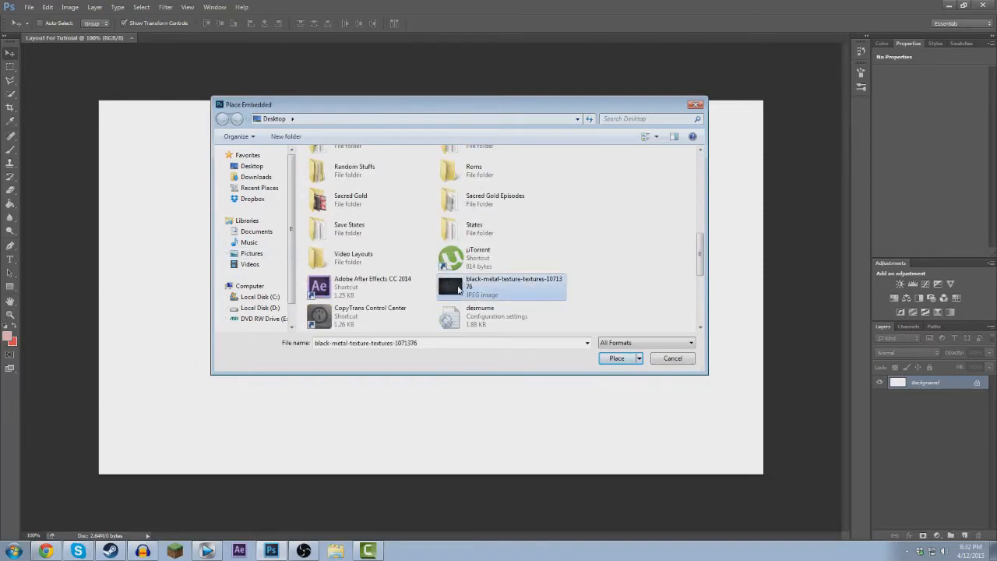
pyautogui.doubleClick(459, 289)
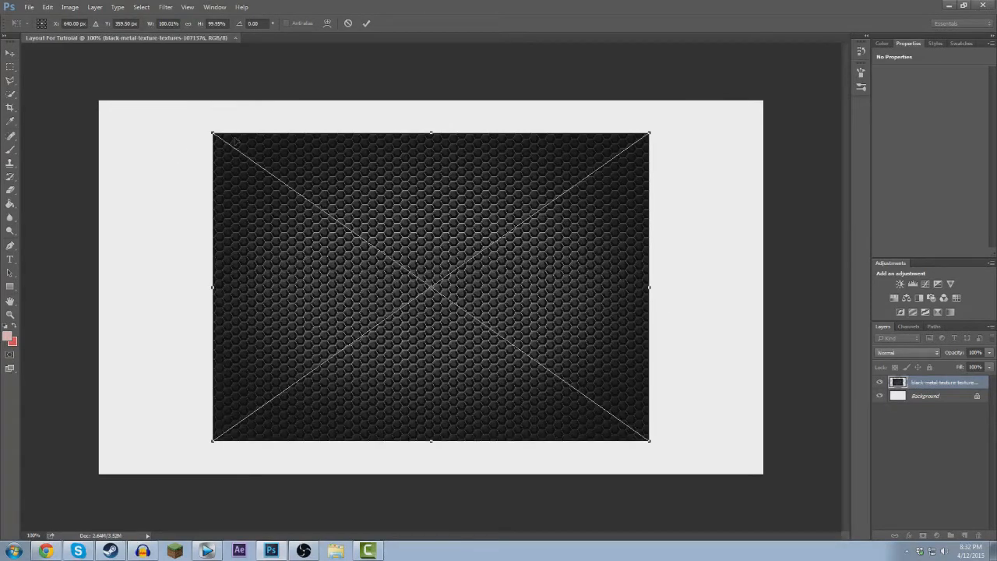
pyautogui.moveTo(212, 134); pyautogui.dragTo(100, 101)
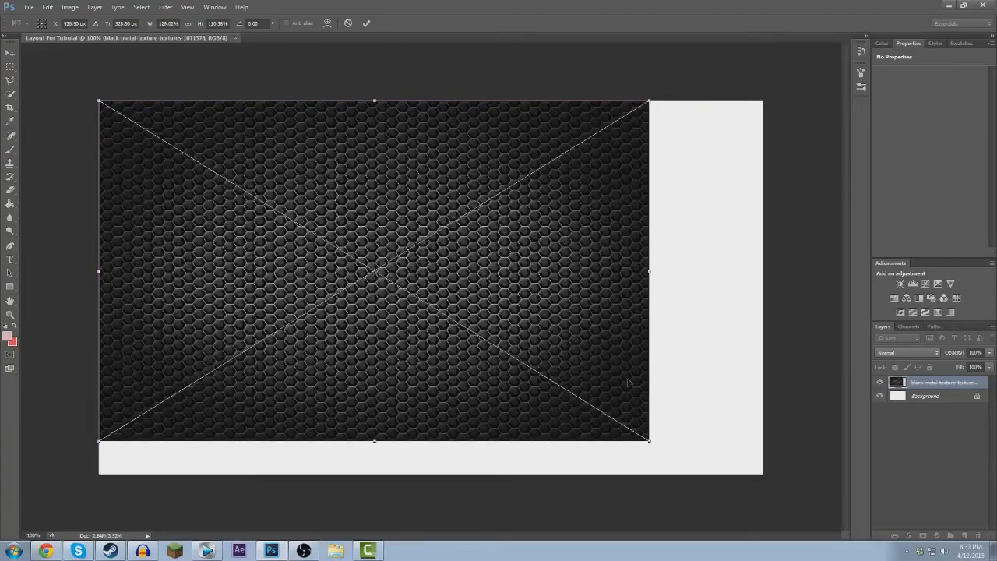
pyautogui.moveTo(652, 443); pyautogui.dragTo(763, 472)
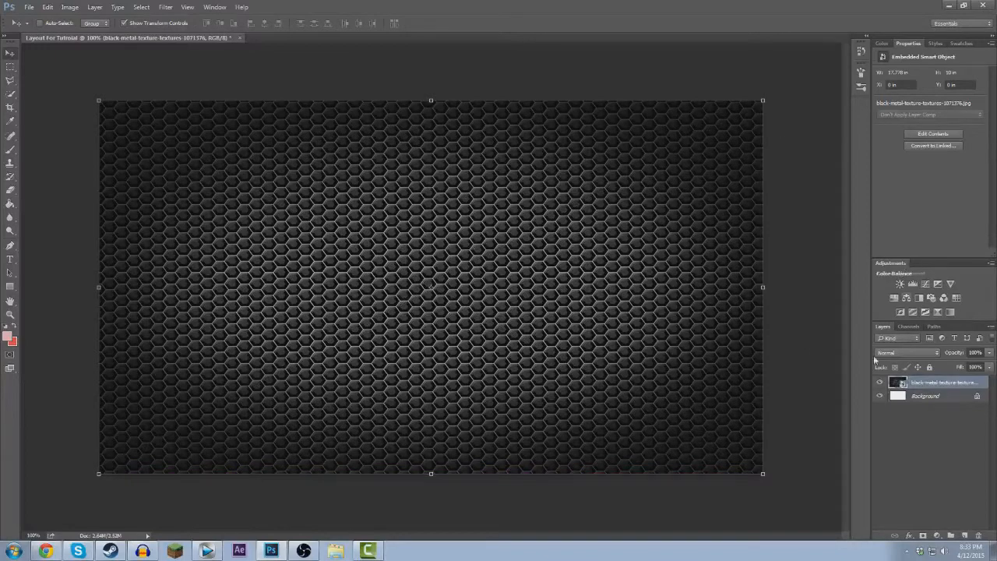
# Create a new layer group above the metal texture layer and name it "Background Layers".
pyautogui.click(950, 536)
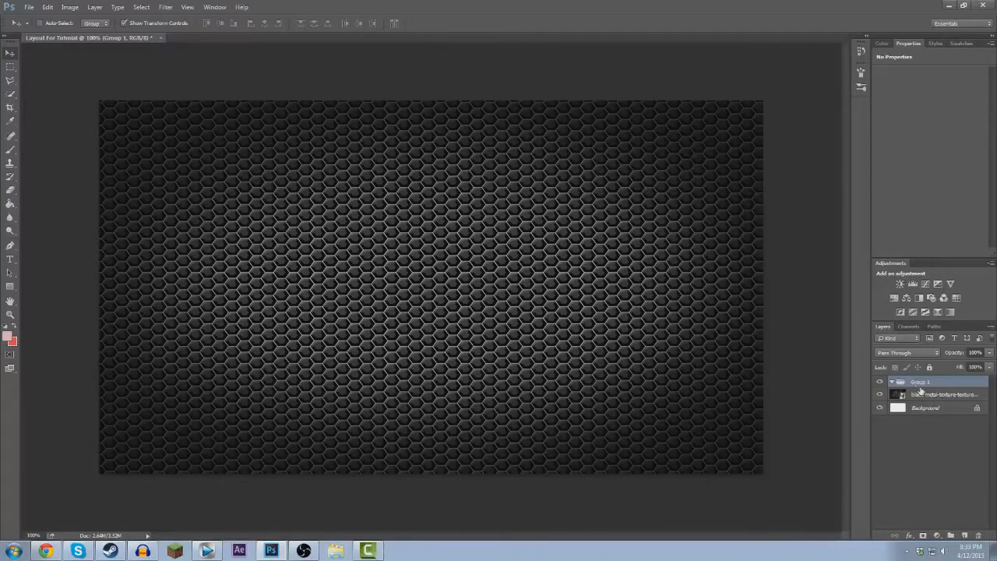
pyautogui.doubleClick(921, 382)
pyautogui.press('BackSpace')
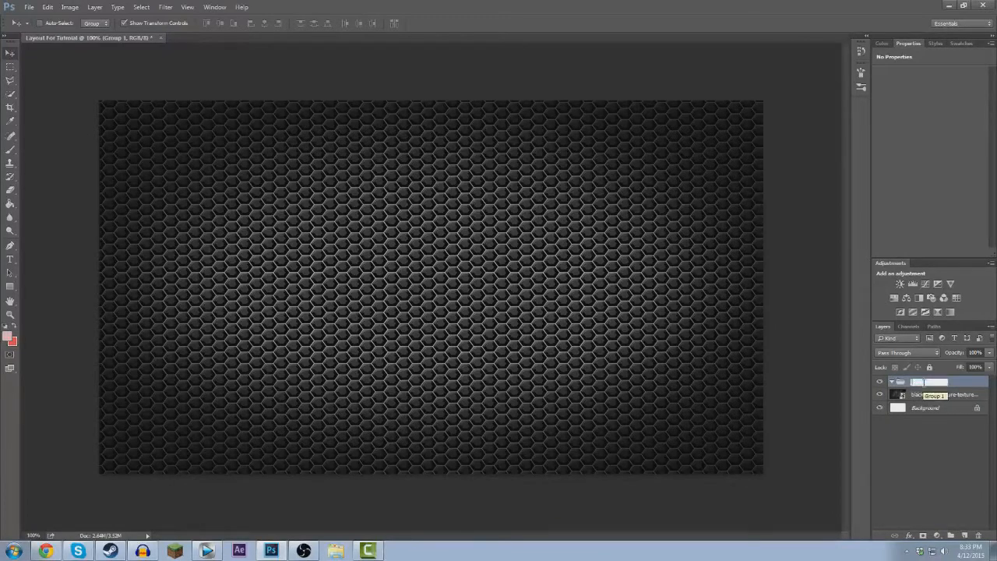
pyautogui.write('B')
pyautogui.press('BackSpace')
pyautogui.write('ackg')
pyautogui.click(925, 509)
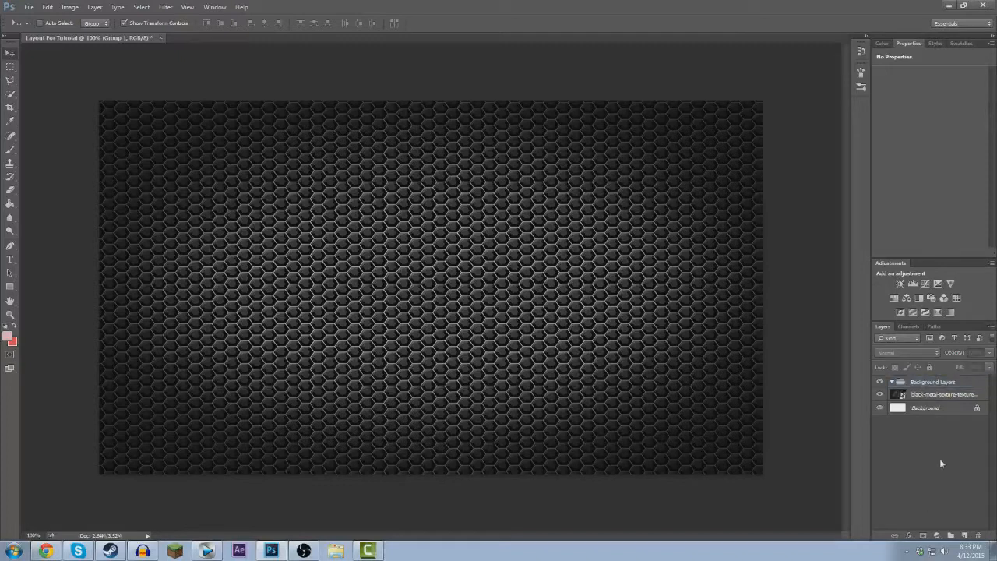
# Move the metal texture layer into the Background Layers group and draw a rectangle of about 1289 × 736 px above it, covering the canvas.
pyautogui.click(935, 394)
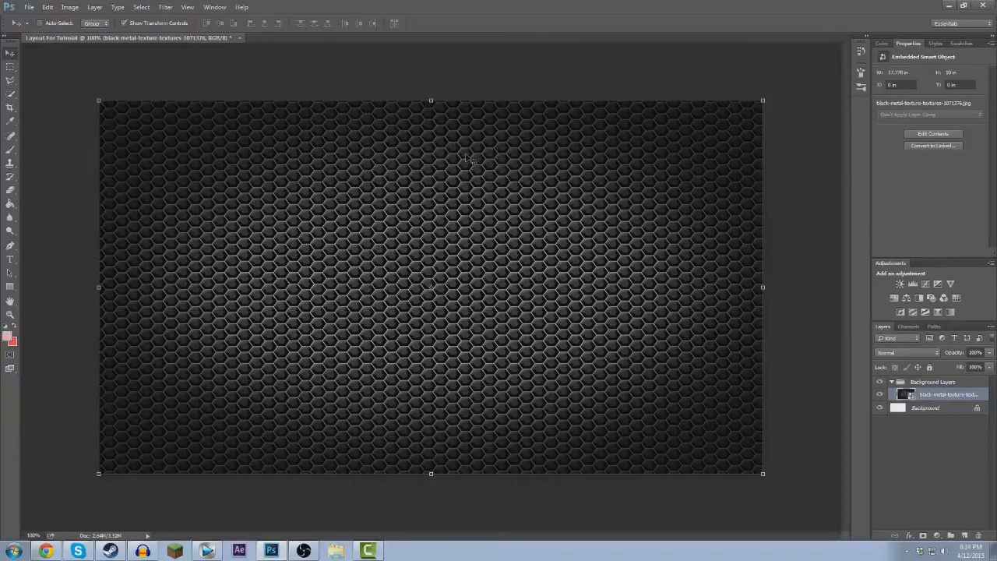
pyautogui.click(964, 536)
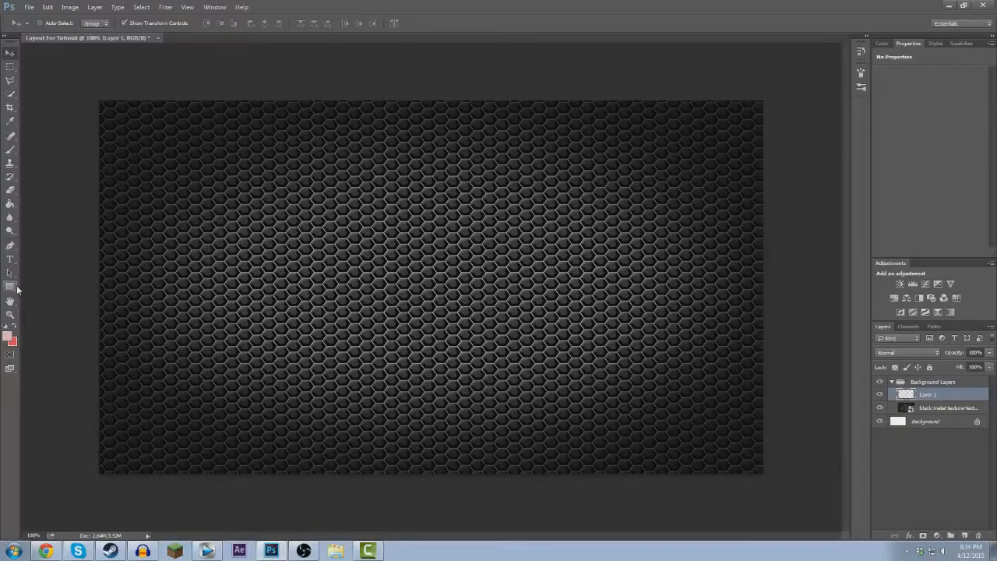
pyautogui.click(11, 287)
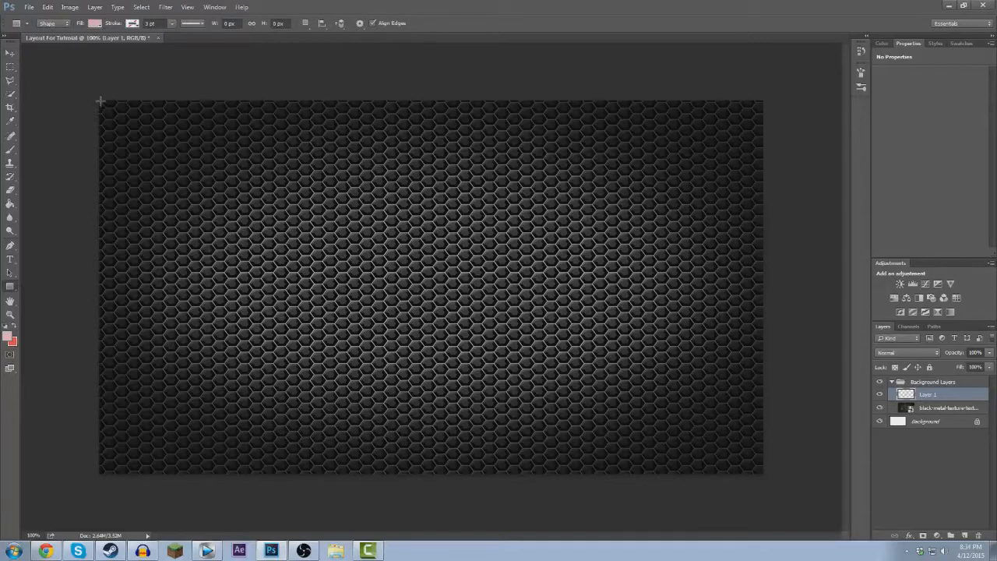
pyautogui.moveTo(96, 99); pyautogui.dragTo(766, 480)
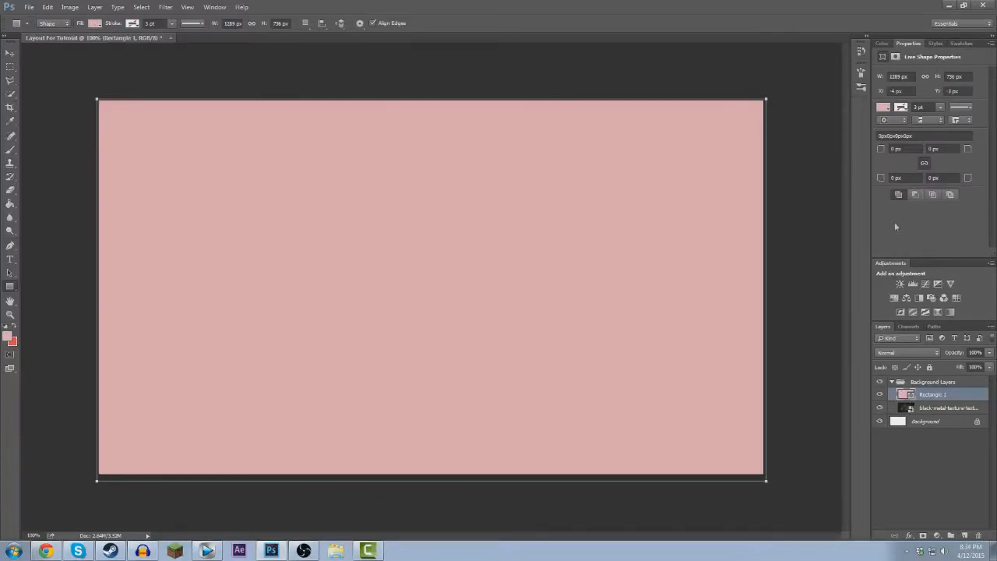
# Show the saved layer styles, switch to Chrome and search the web for "rated layer styles".
pyautogui.click(935, 44)
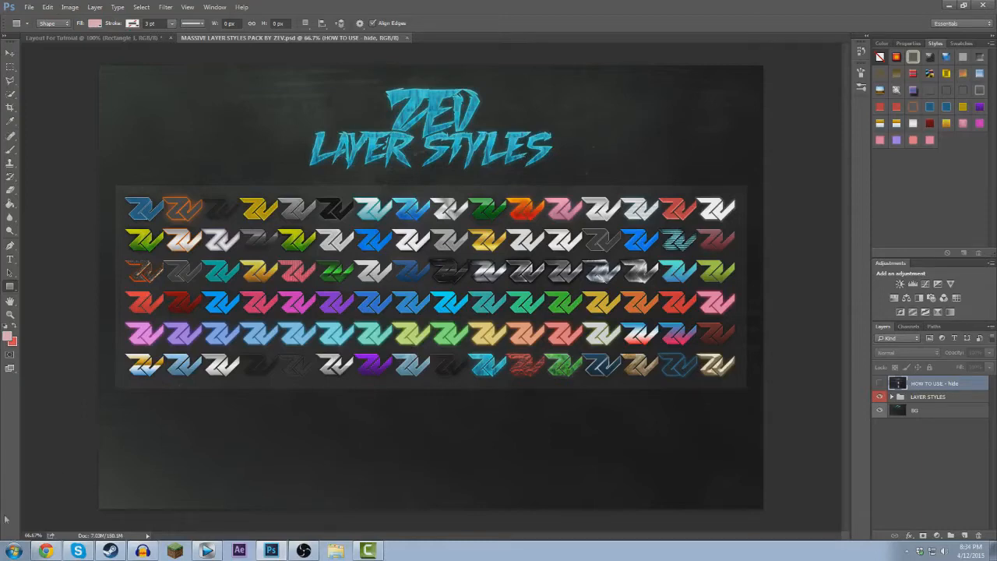
pyautogui.click(51, 547)
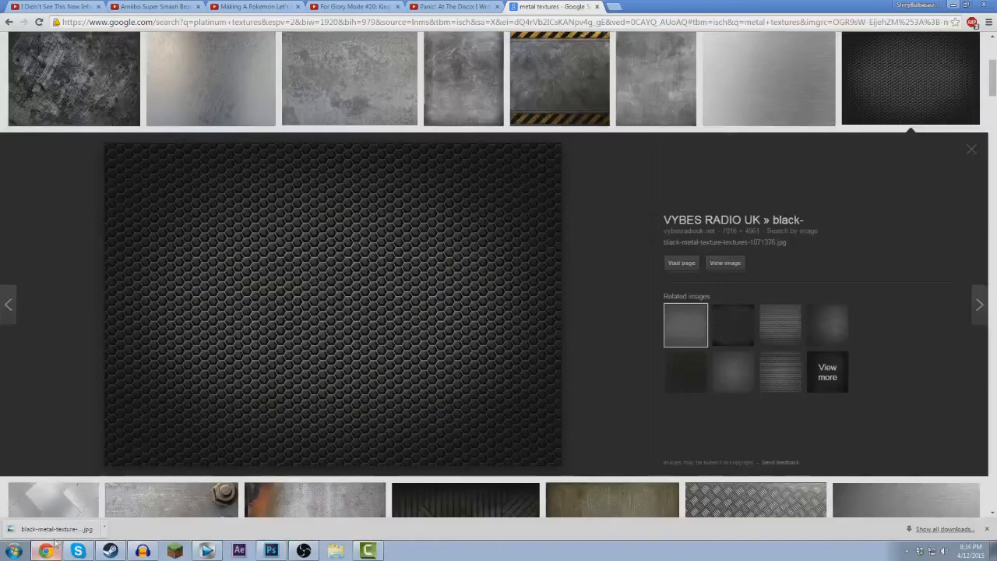
pyautogui.click(334, 22)
pyautogui.write('rad')
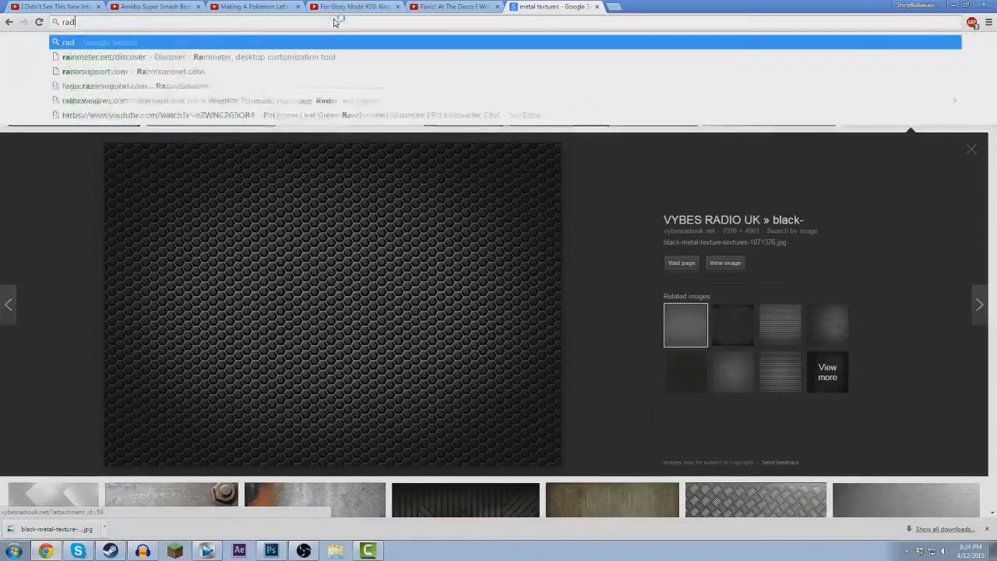
pyautogui.write('ed layer styles')
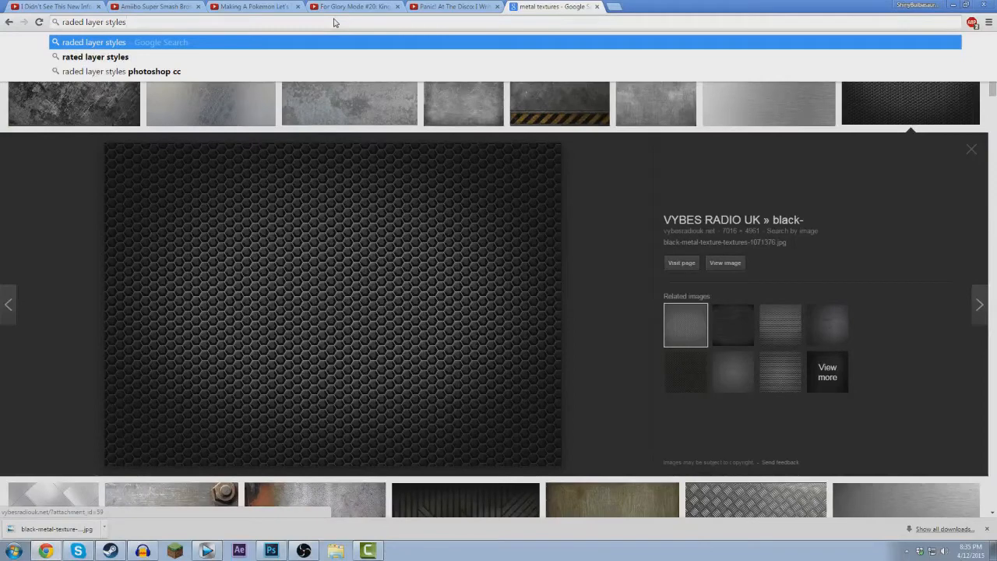
pyautogui.press('Down')
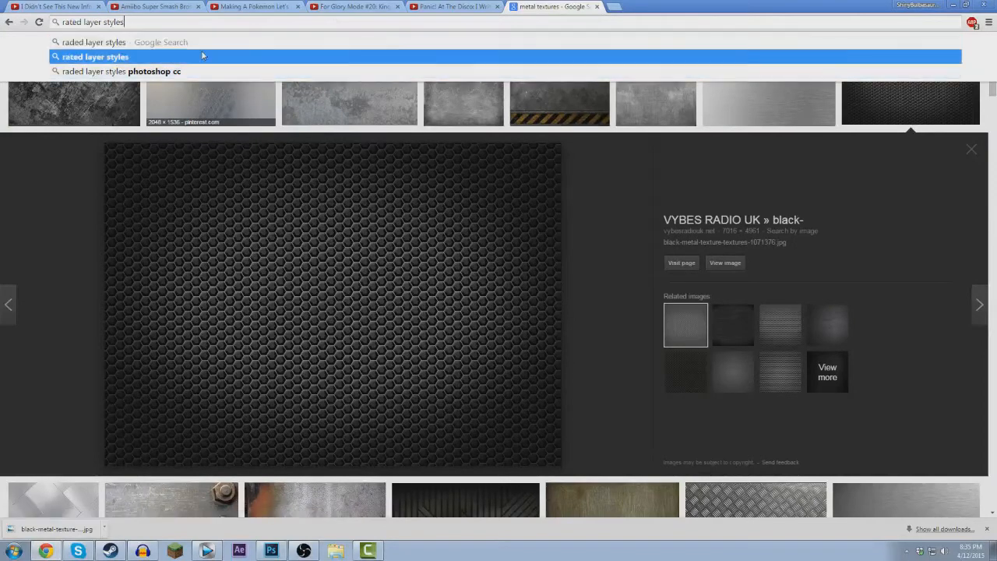
pyautogui.press('Return')
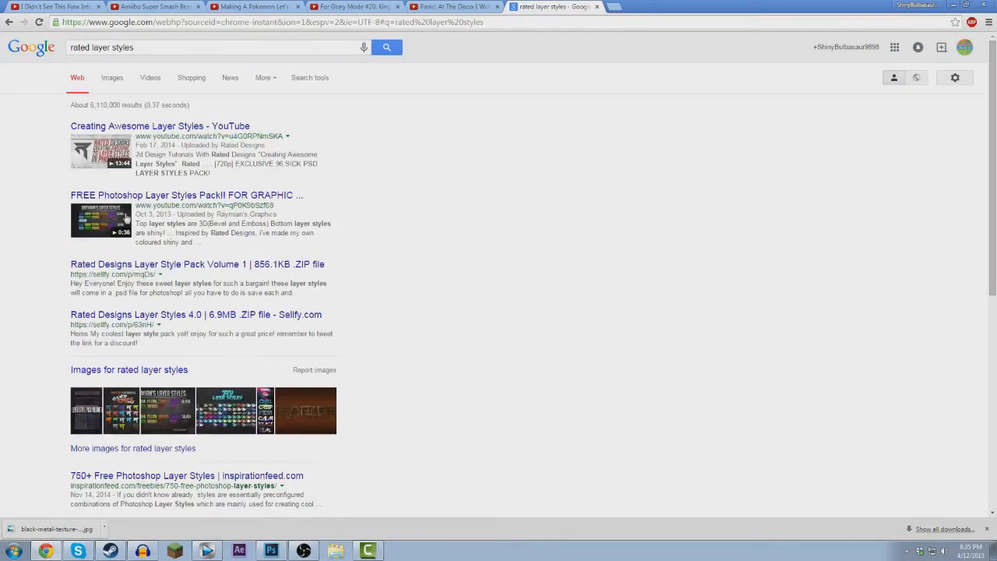
# Preview the Rated Designs layer styles tutorial and the free Photoshop layer styles pack video, and return to Photoshop.
pyautogui.click(110, 159)
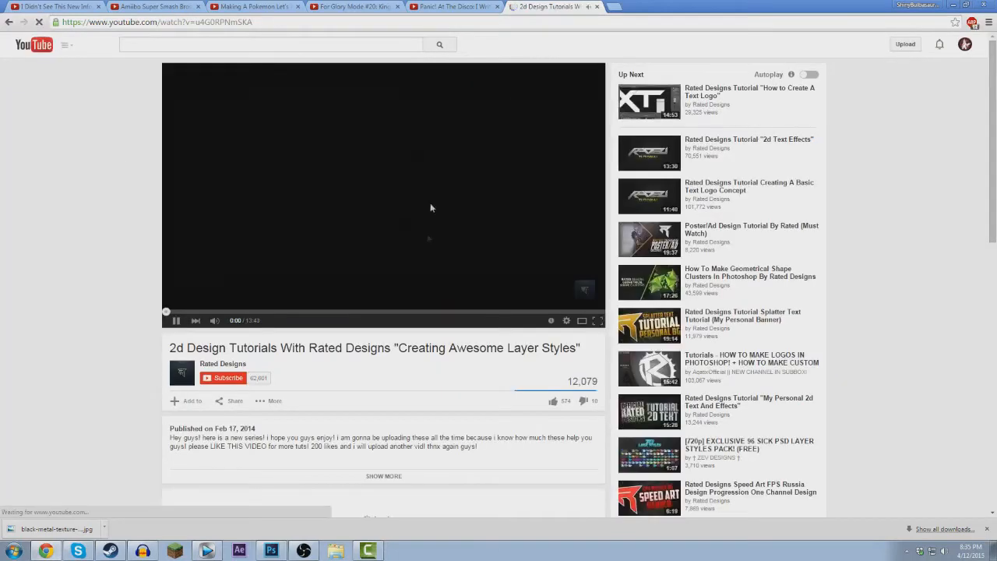
pyautogui.click(343, 311)
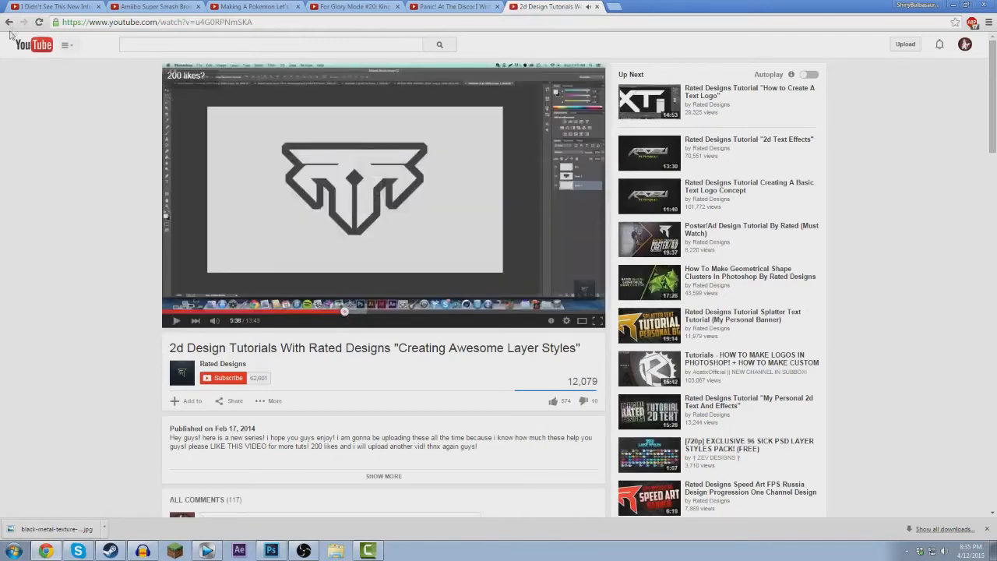
pyautogui.hotkey('alt', 'Left')
pyautogui.click(89, 224)
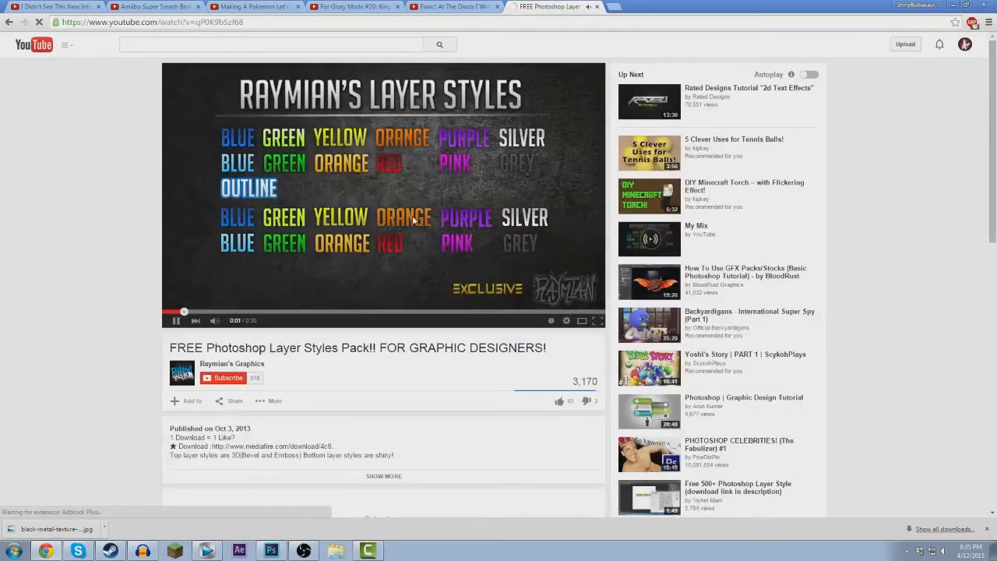
pyautogui.click(413, 220)
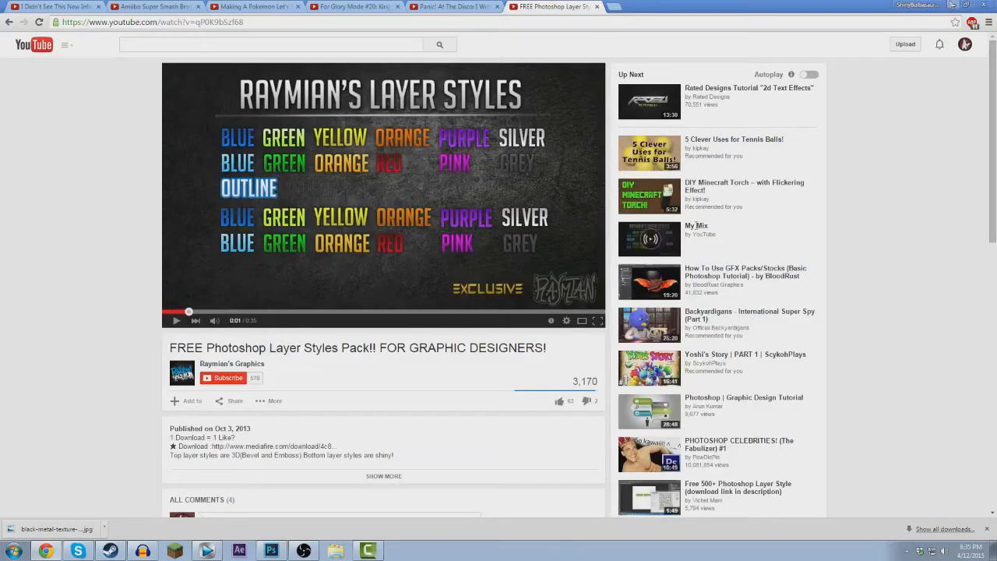
pyautogui.click(951, 5)
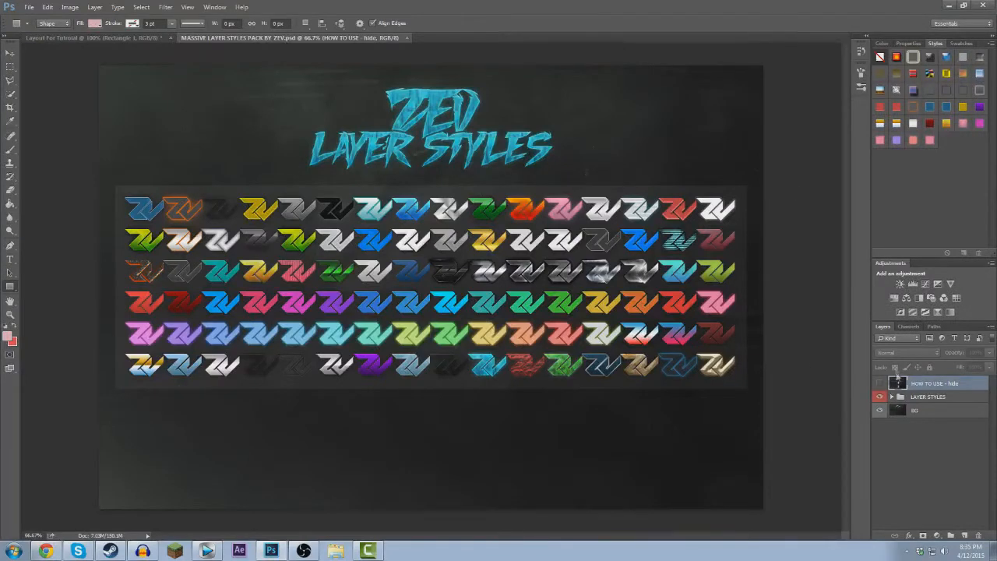
# Save the pink layer style of the Style 16 layer in Row #4 of the layer styles pack as a new style including its layer effects.
pyautogui.click(891, 396)
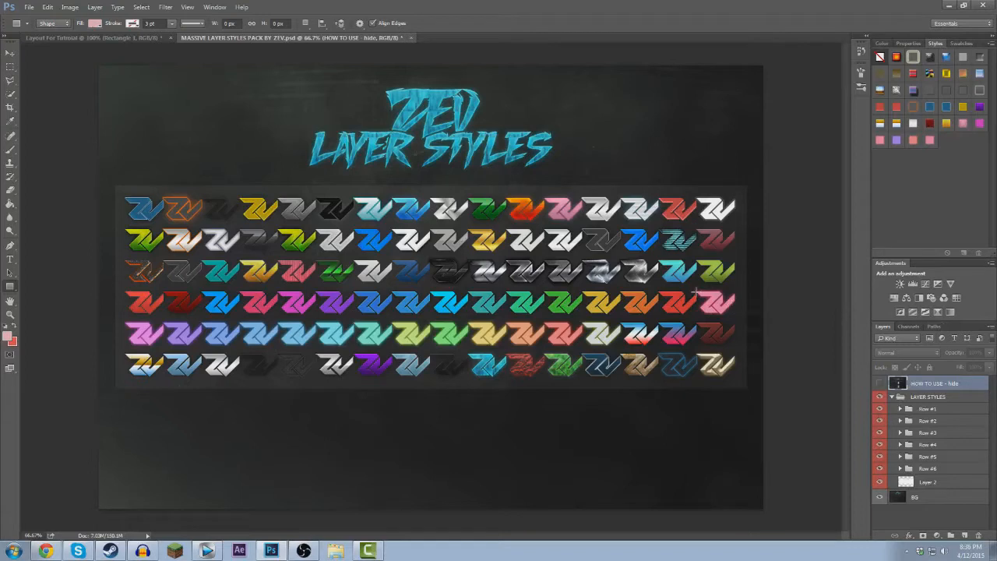
pyautogui.moveTo(696, 291); pyautogui.dragTo(735, 325)
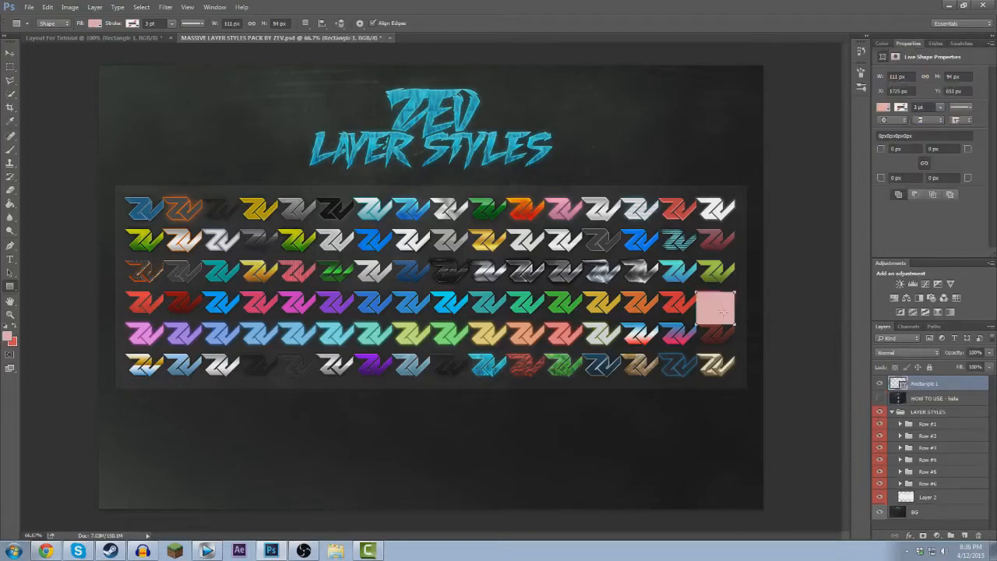
pyautogui.hotkey('ctrl', 'z')
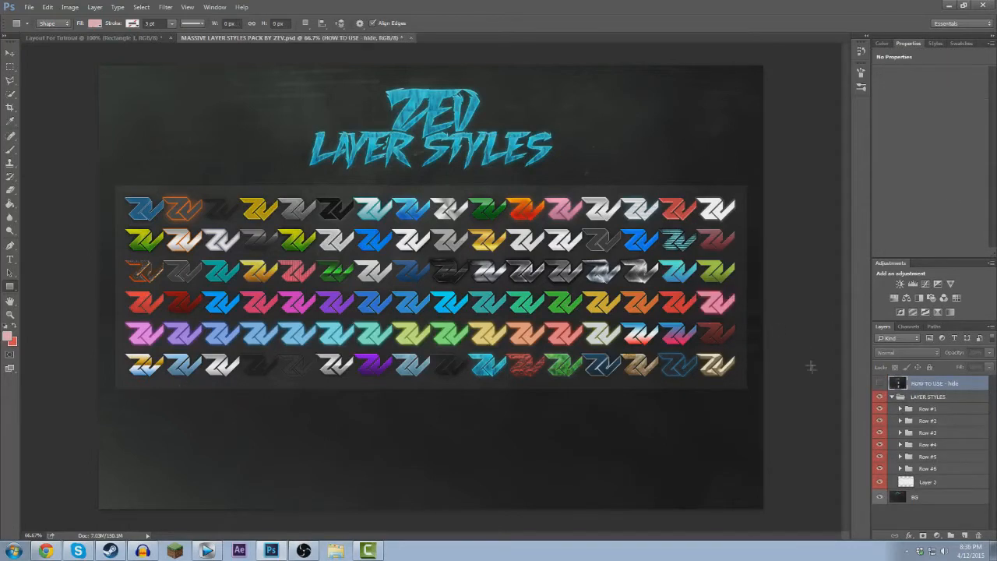
pyautogui.click(900, 445)
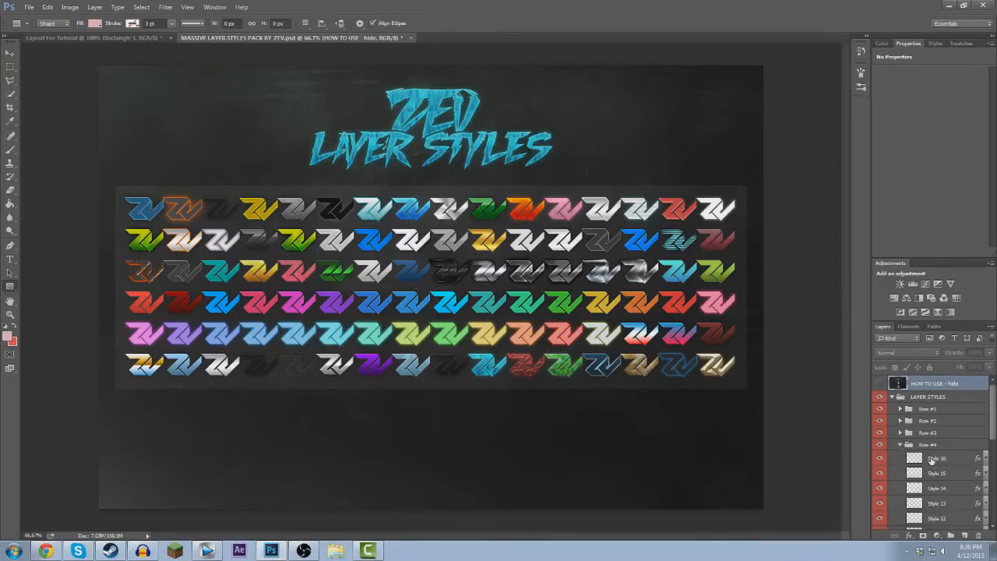
pyautogui.click(931, 461)
pyautogui.click(945, 46)
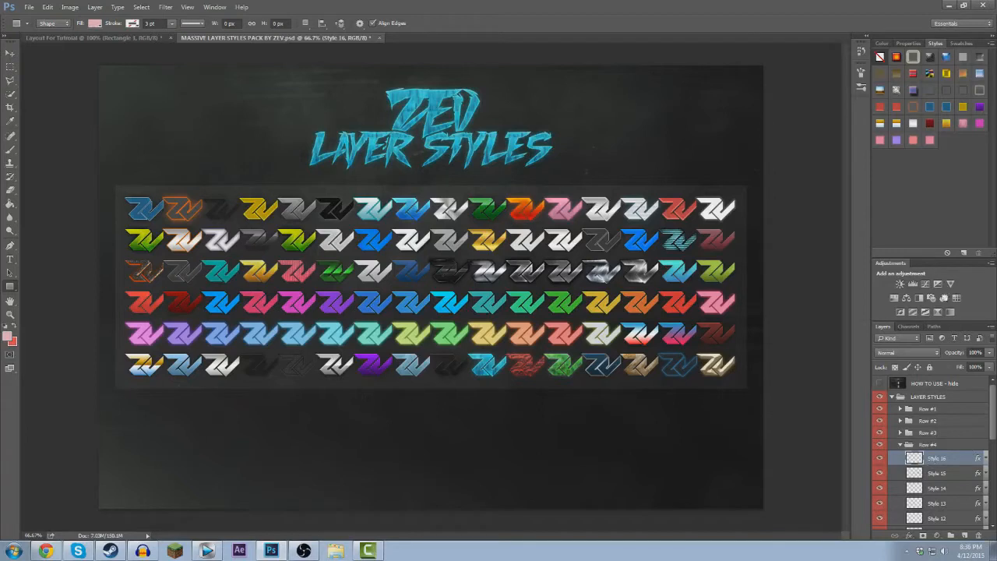
pyautogui.click(917, 166)
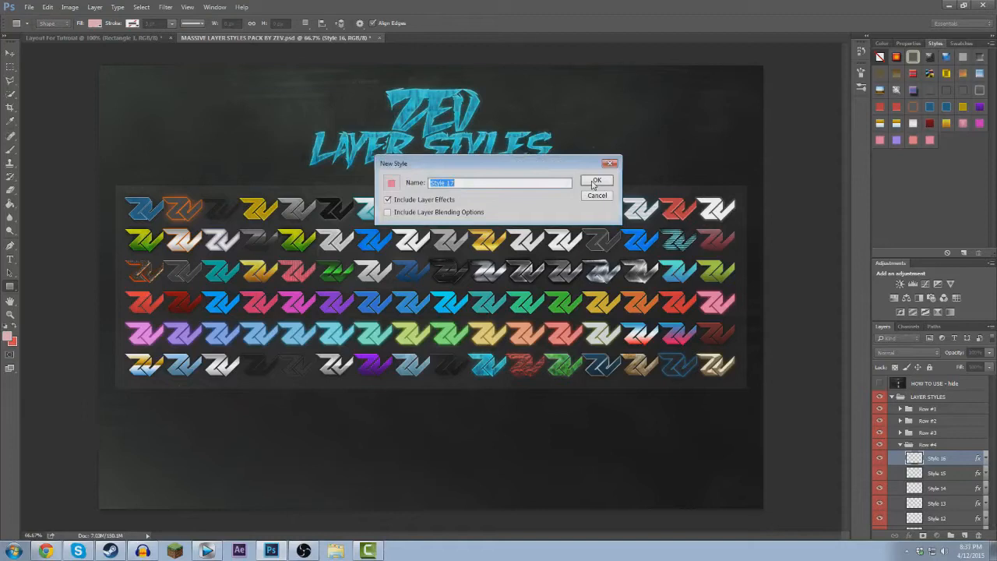
pyautogui.click(595, 183)
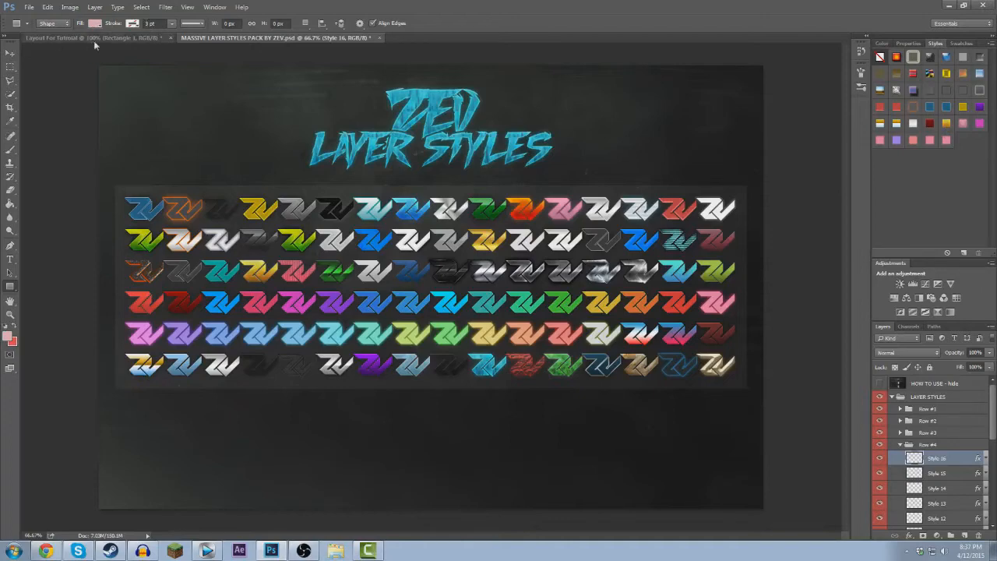
# Apply the dark red gradient style to the canvas-sized rectangle in the layout document, lower its opacity to about half and collapse the Background Layers group.
pyautogui.click(93, 39)
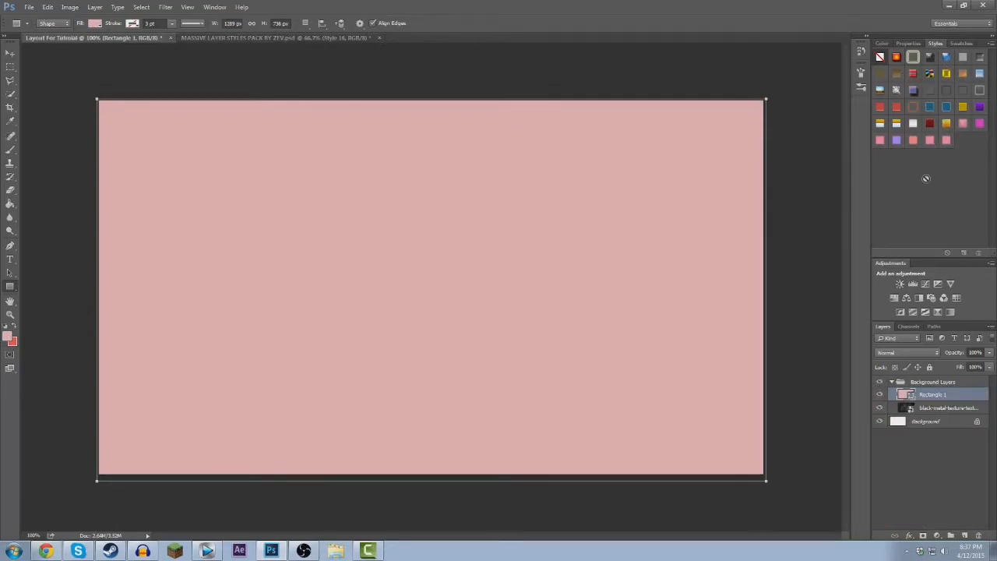
pyautogui.click(930, 125)
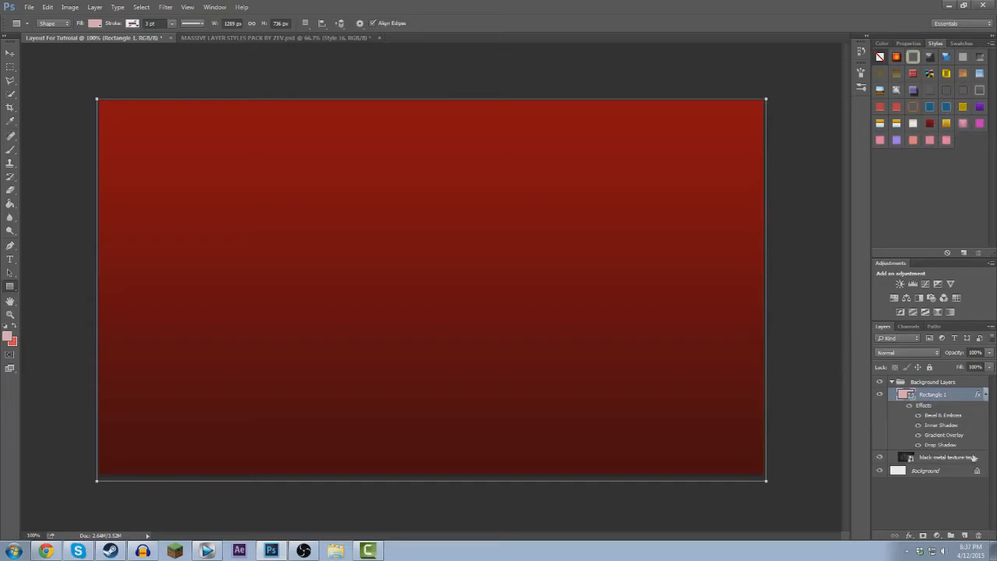
pyautogui.click(985, 395)
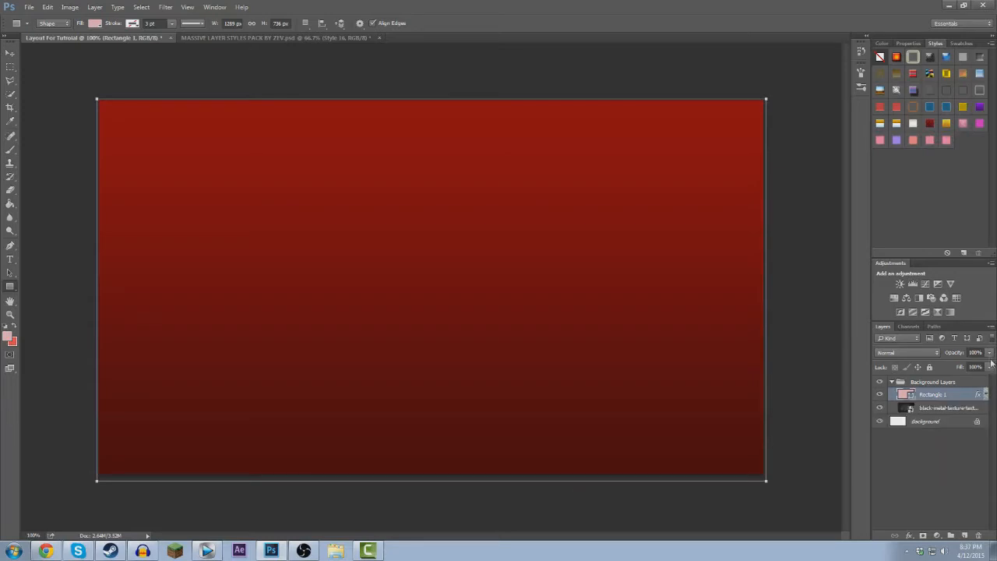
pyautogui.click(990, 367)
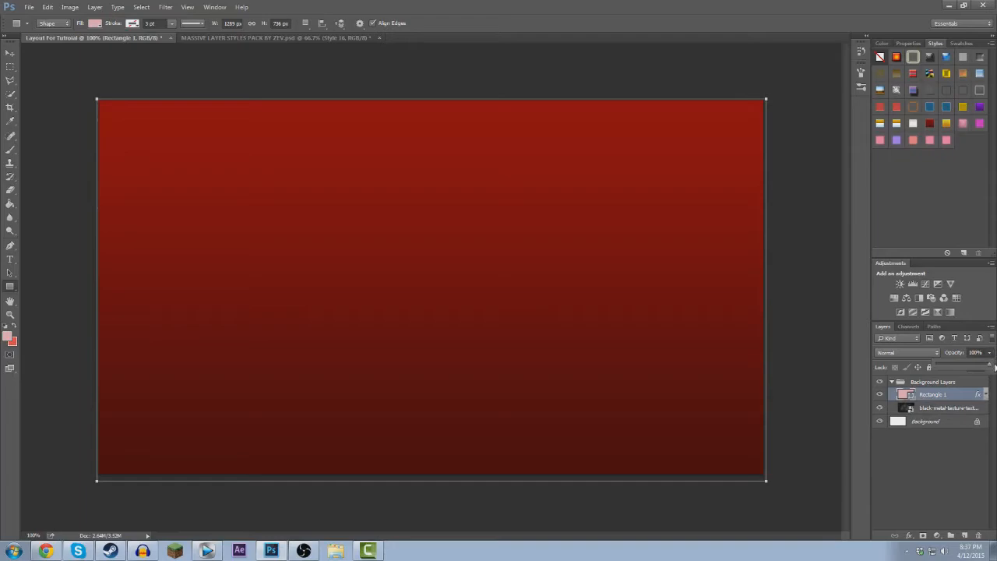
pyautogui.moveTo(995, 369)
pyautogui.mouseDown()
pyautogui.moveTo(950, 367)
pyautogui.moveTo(983, 367)
pyautogui.mouseUp()
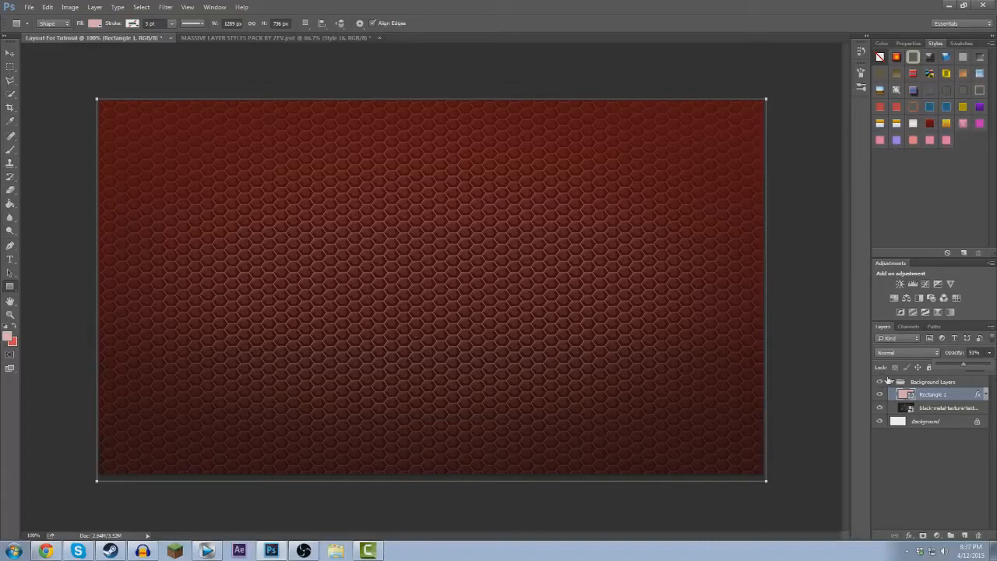
pyautogui.click(893, 382)
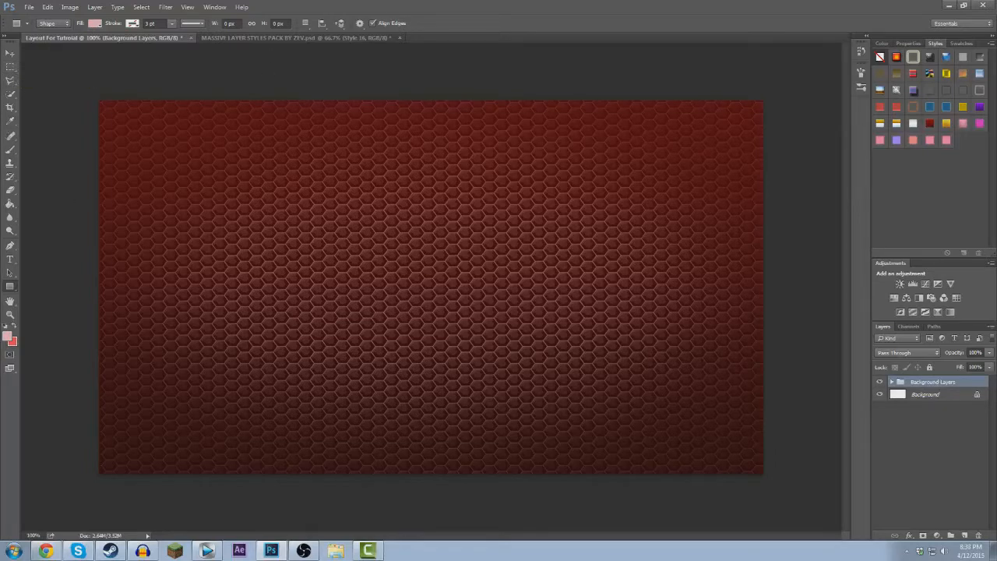
pyautogui.click(11, 67)
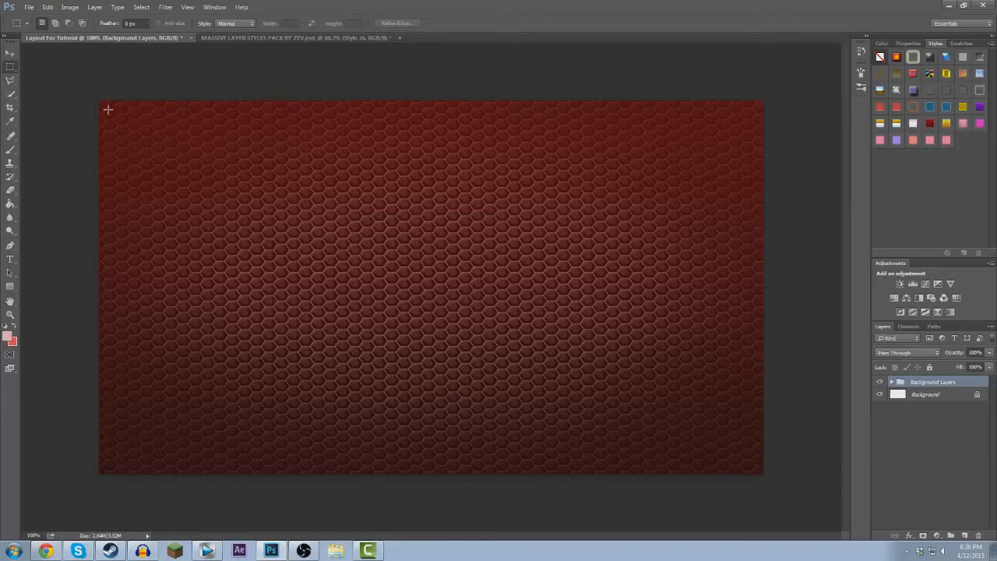
pyautogui.moveTo(108, 109); pyautogui.dragTo(156, 134)
pyautogui.hotkey('ctrl', 'z')
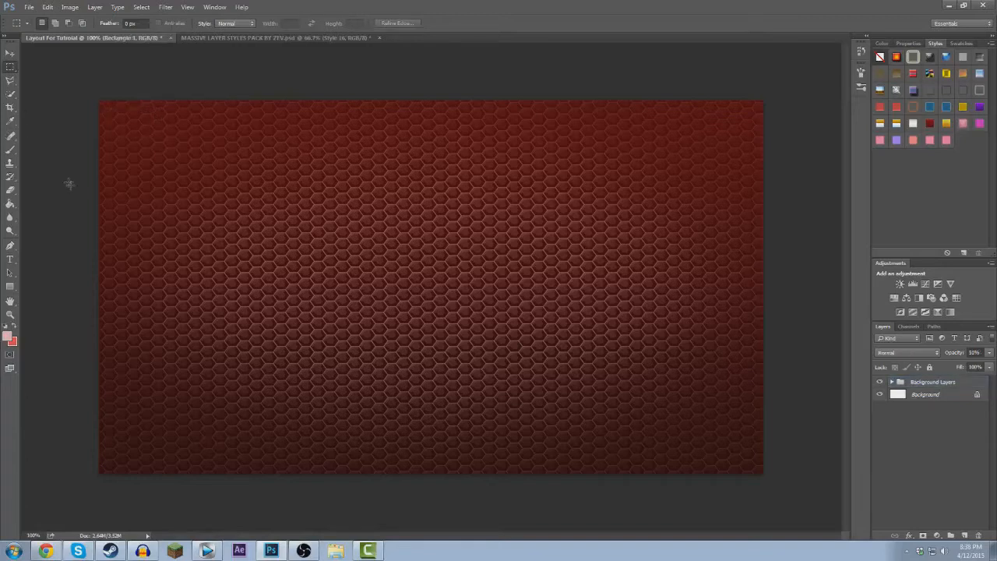
# Draw a rectangle of about 766 × 513 px in the canvas's upper-left area and place its layer above the collapsed Background Layers group.
pyautogui.click(12, 288)
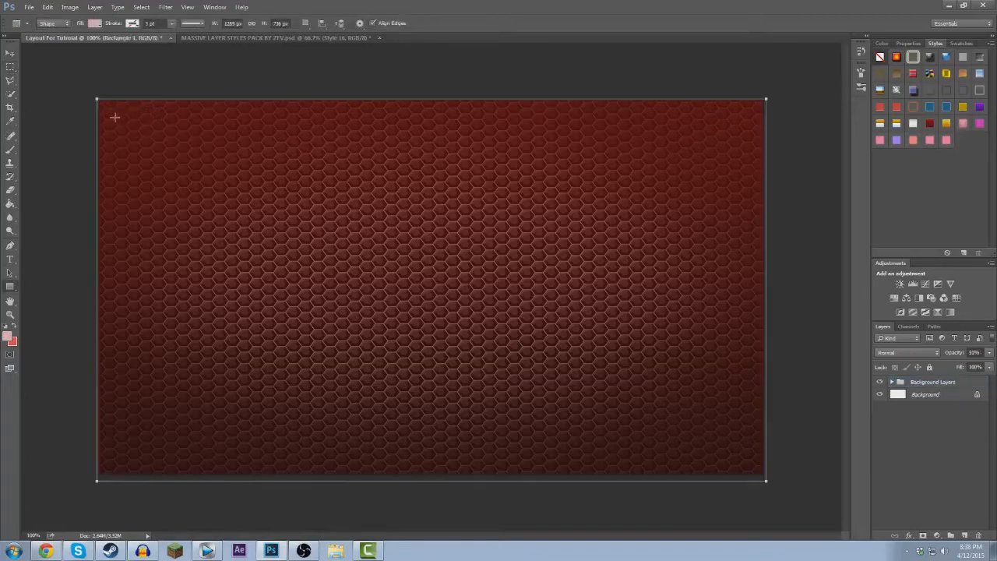
pyautogui.moveTo(110, 112); pyautogui.dragTo(509, 378)
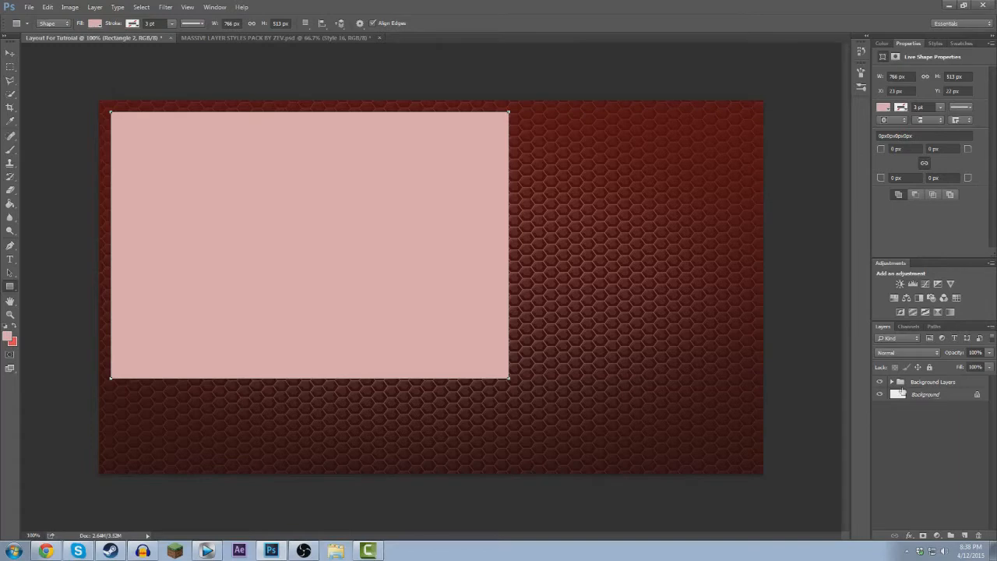
pyautogui.click(892, 381)
pyautogui.moveTo(920, 397); pyautogui.dragTo(939, 377)
pyautogui.click(892, 395)
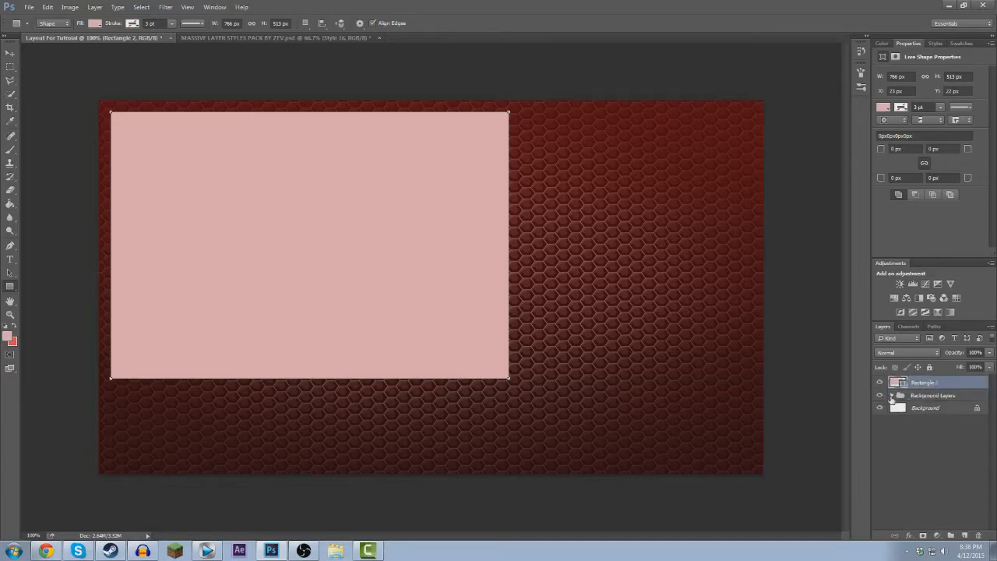
# Give the 766 × 513 px rectangle a 5 px black outside stroke and lower its fill to 0%.
pyautogui.rightClick(937, 382)
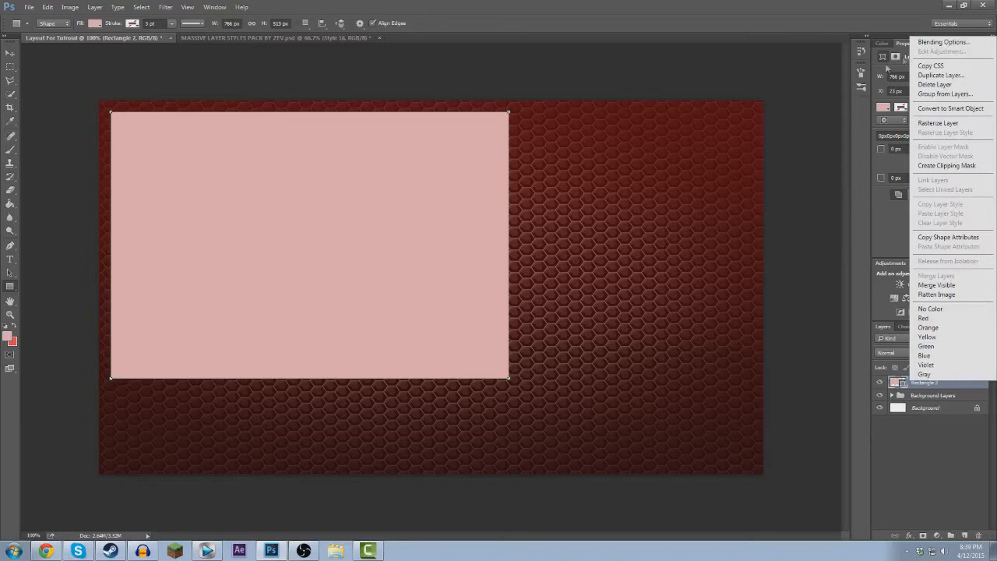
pyautogui.click(921, 43)
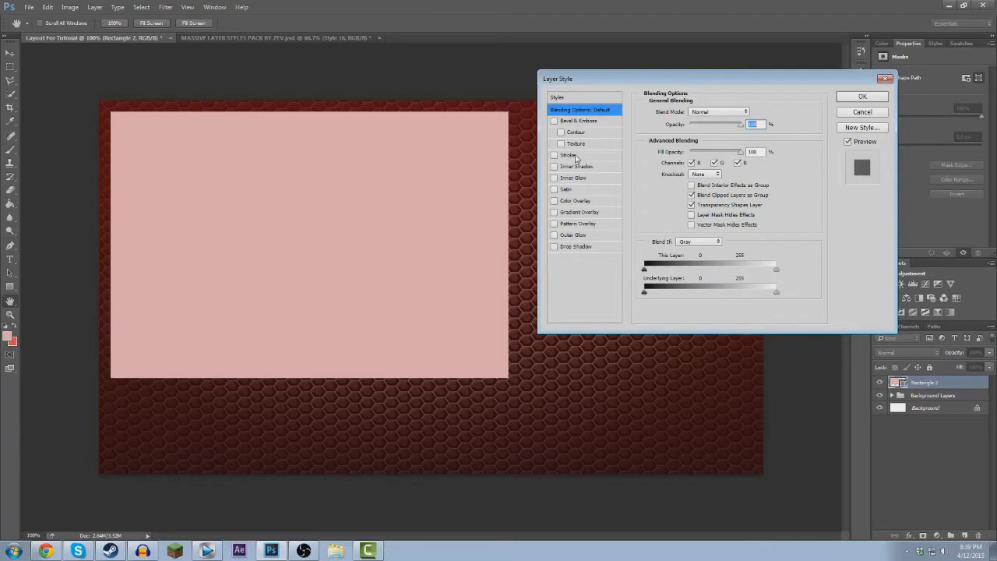
pyautogui.click(574, 156)
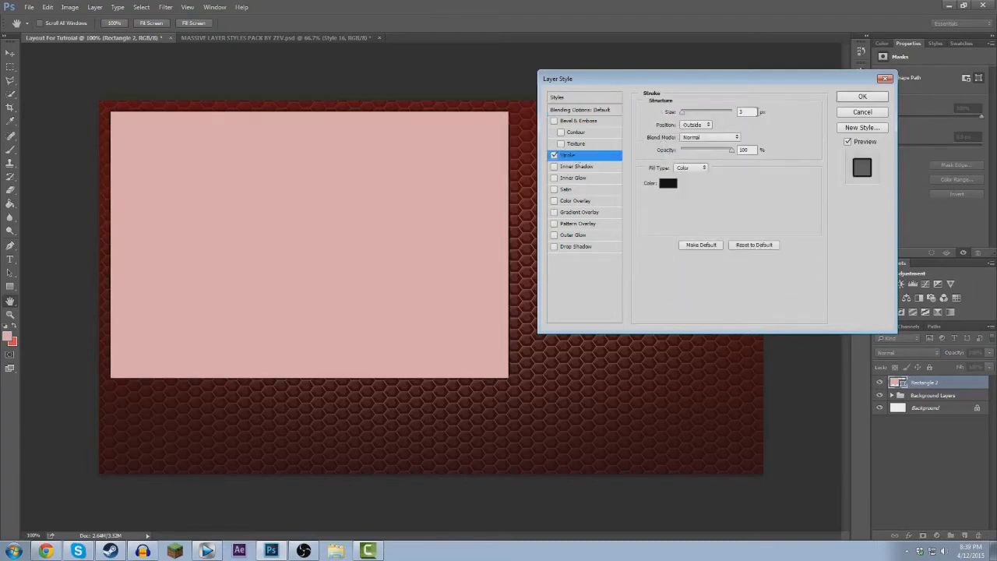
pyautogui.click(741, 113)
pyautogui.write('5')
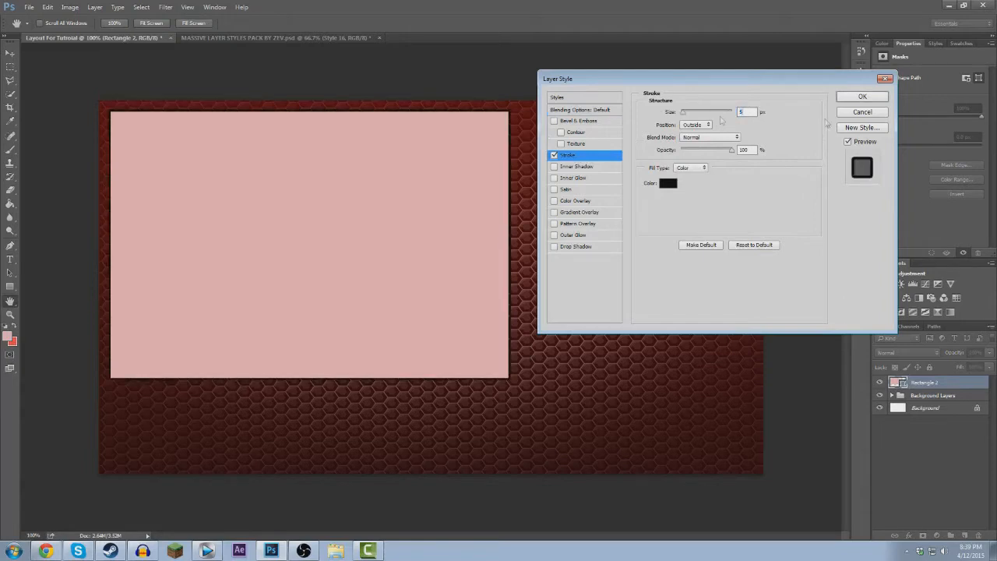
pyautogui.click(863, 96)
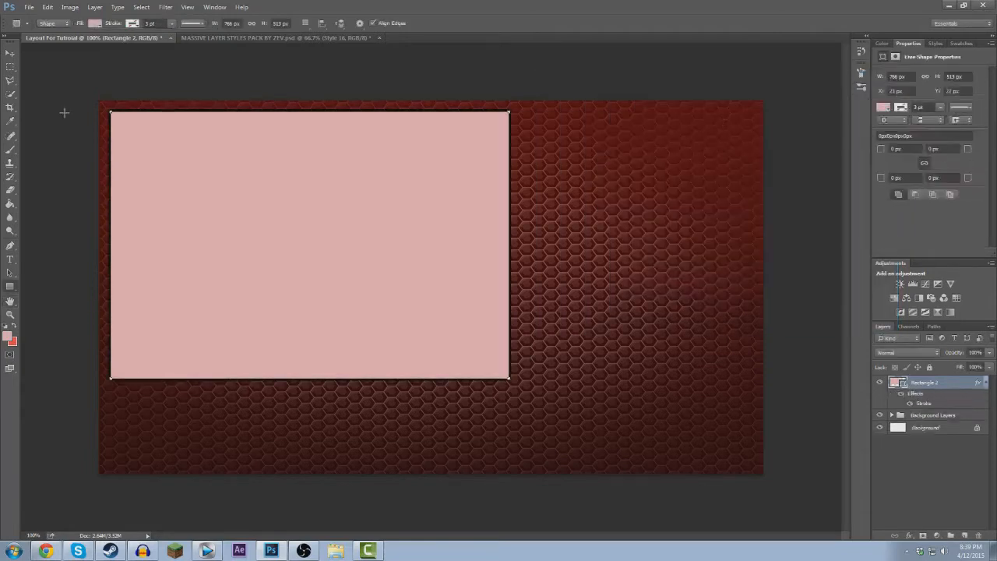
pyautogui.click(10, 66)
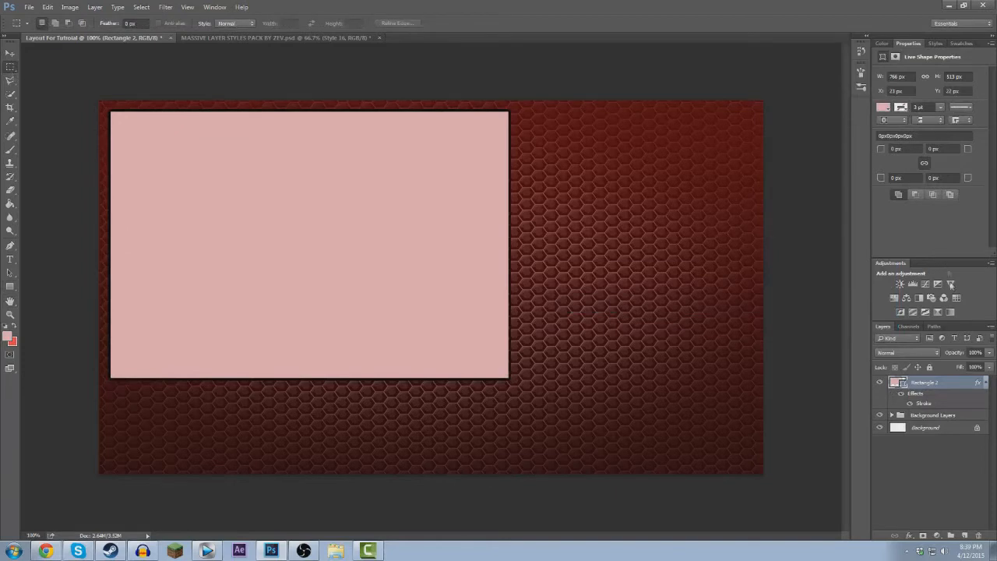
pyautogui.moveTo(987, 377); pyautogui.dragTo(803, 375)
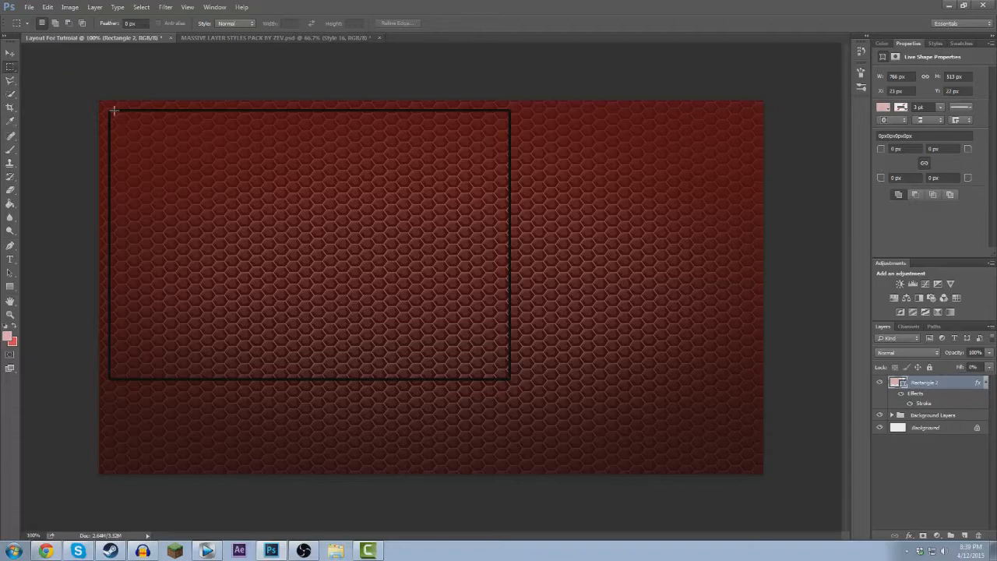
# Draw a rectangular marquee selection along the black stroke of the large frame, from its upper-left to its lower-right corner.
pyautogui.hotkey('ctrl', 't')
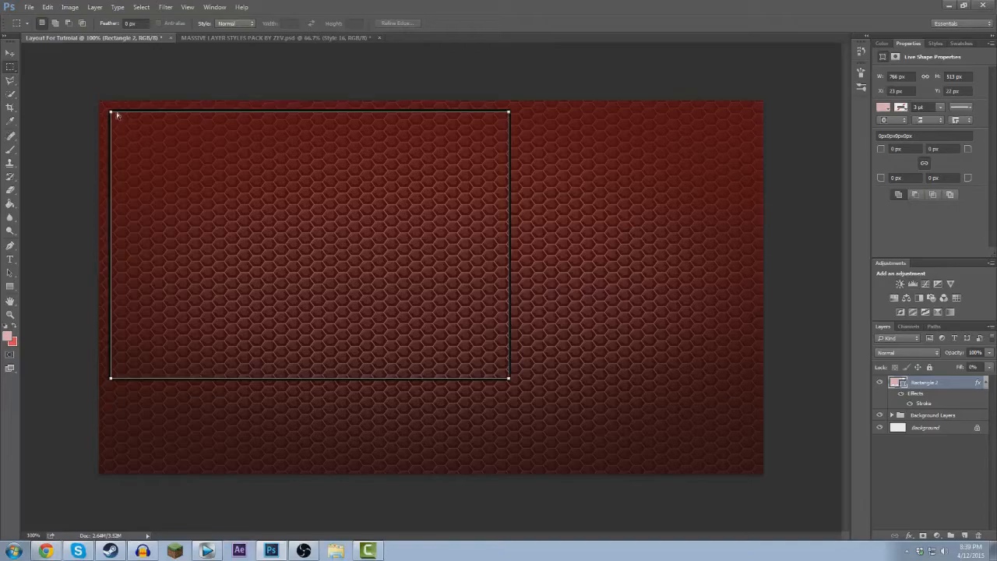
pyautogui.hotkey('ctrl', '+')
pyautogui.scroll(2, 133, 104)
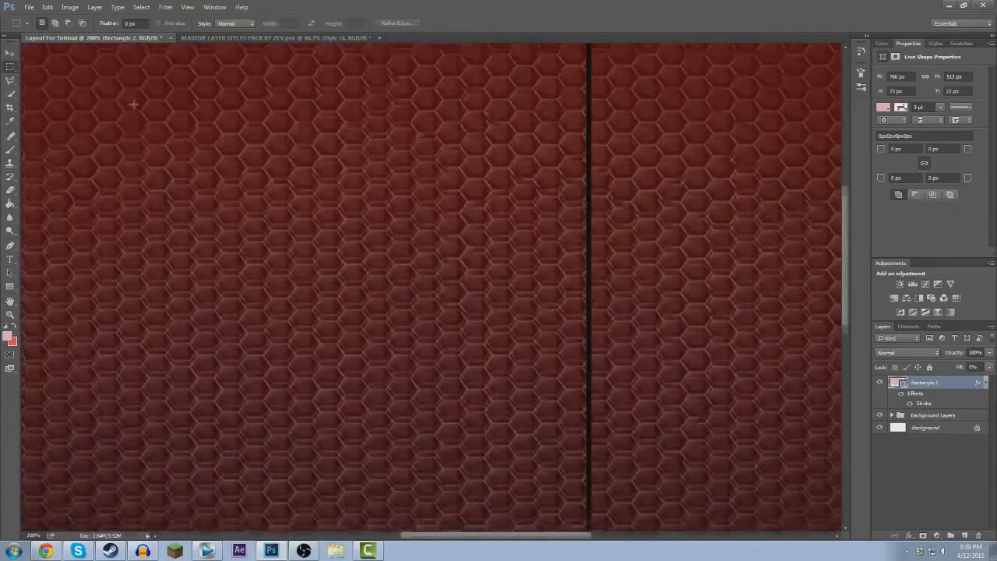
pyautogui.scroll(3, 133, 103)
pyautogui.scroll(-1, 398, 496)
pyautogui.moveTo(431, 536); pyautogui.dragTo(354, 505)
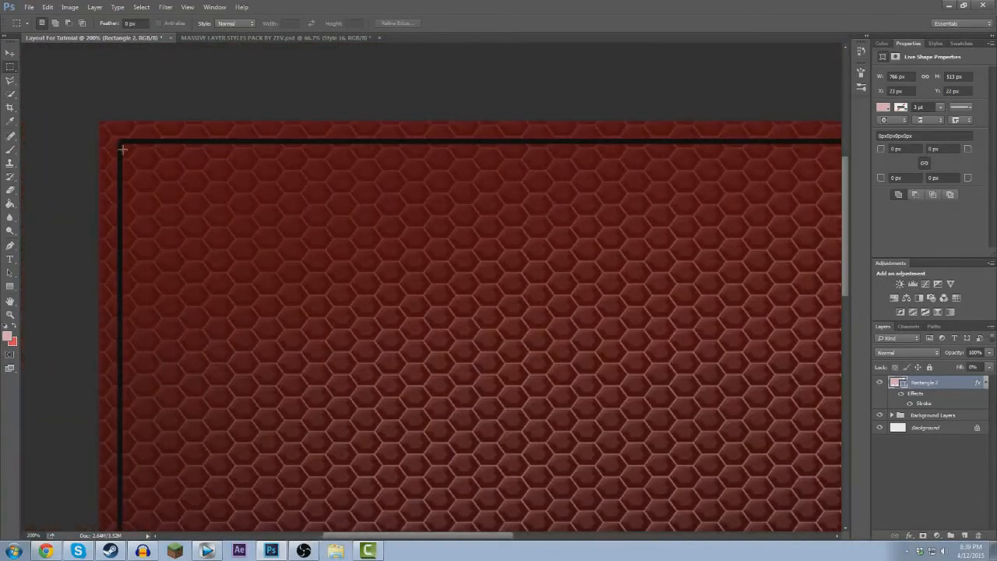
pyautogui.moveTo(122, 143); pyautogui.dragTo(724, 445)
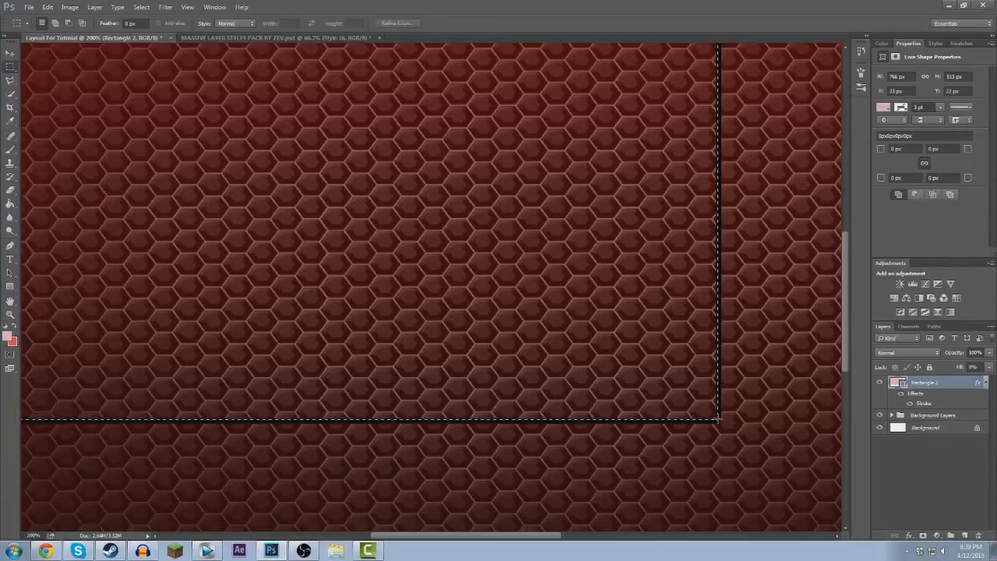
pyautogui.moveTo(717, 419); pyautogui.dragTo(718, 420)
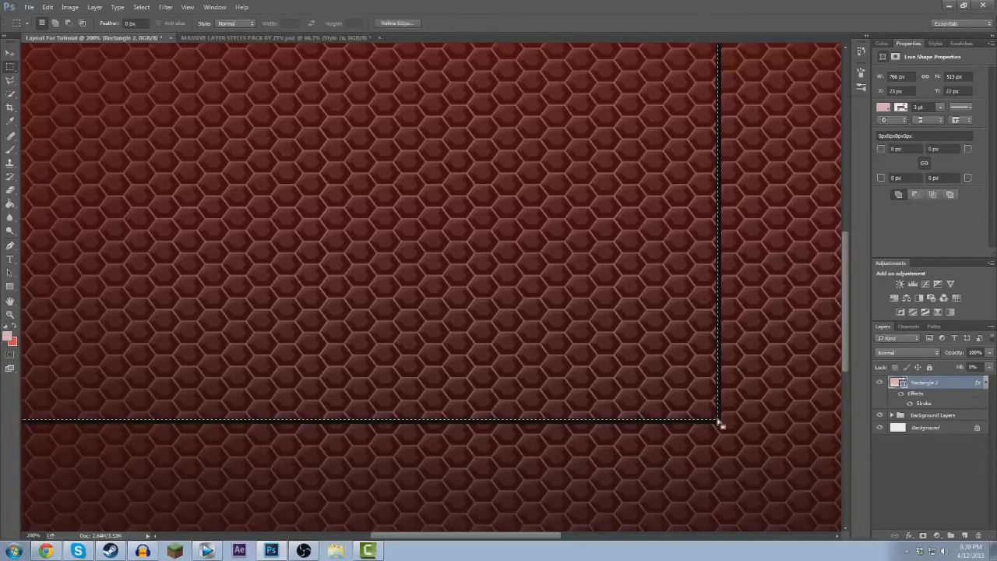
pyautogui.hotkey('ctrl', '-')
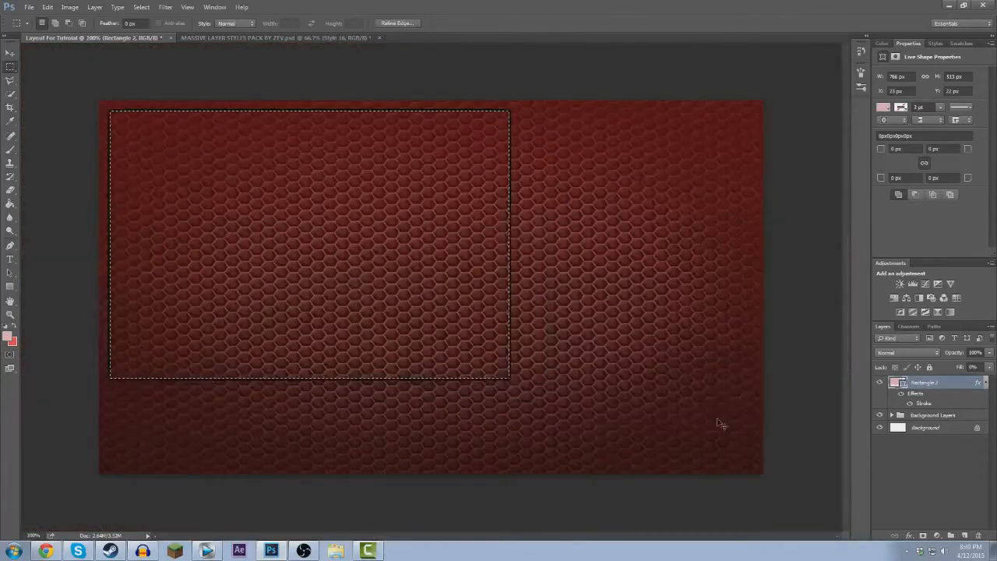
# Rasterize the Rectangle 1 and black metal texture layers inside the Background Layers group.
pyautogui.click(891, 415)
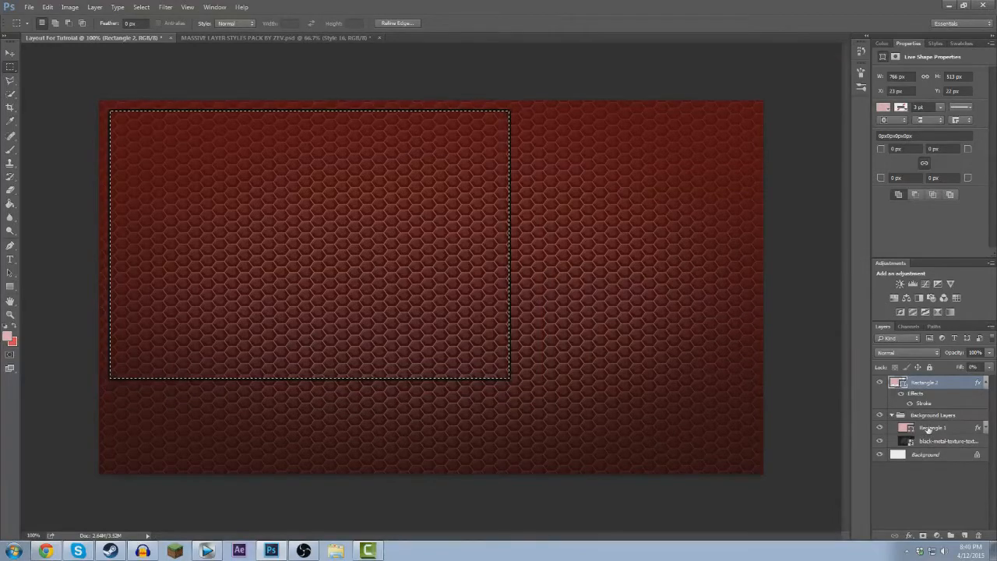
pyautogui.click(928, 428)
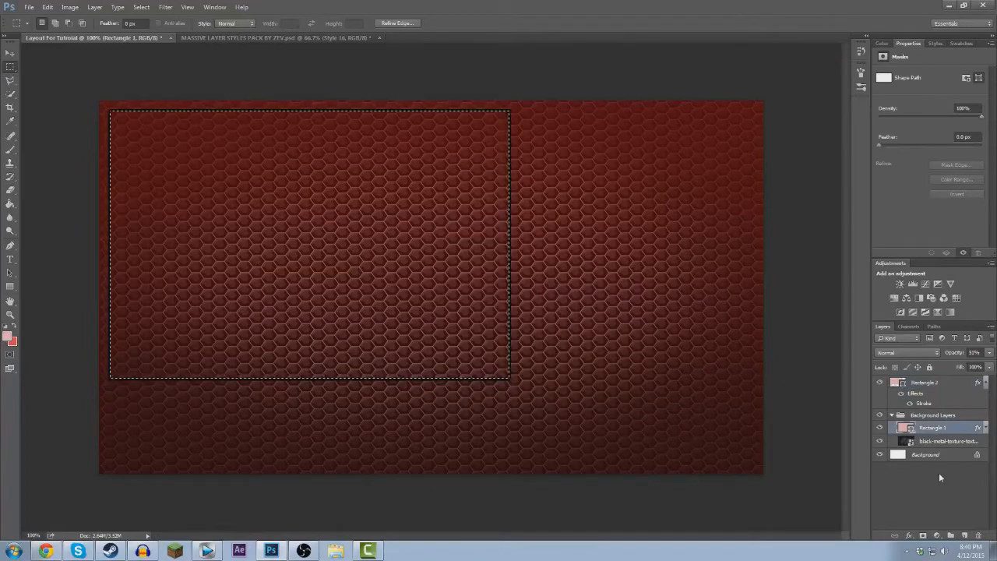
pyautogui.keyDown('shift'); pyautogui.click(954, 442); pyautogui.keyUp('shift')
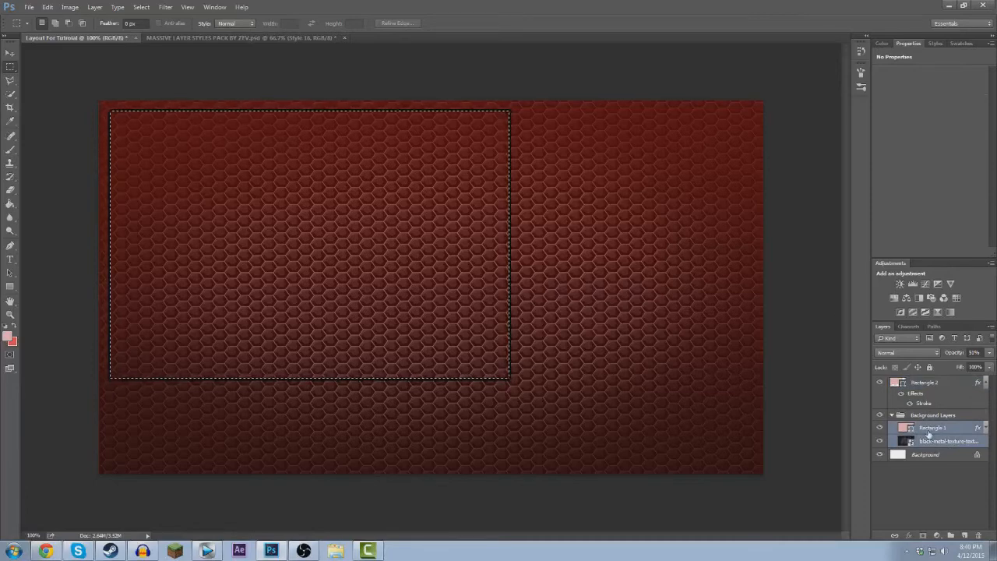
pyautogui.rightClick(929, 435)
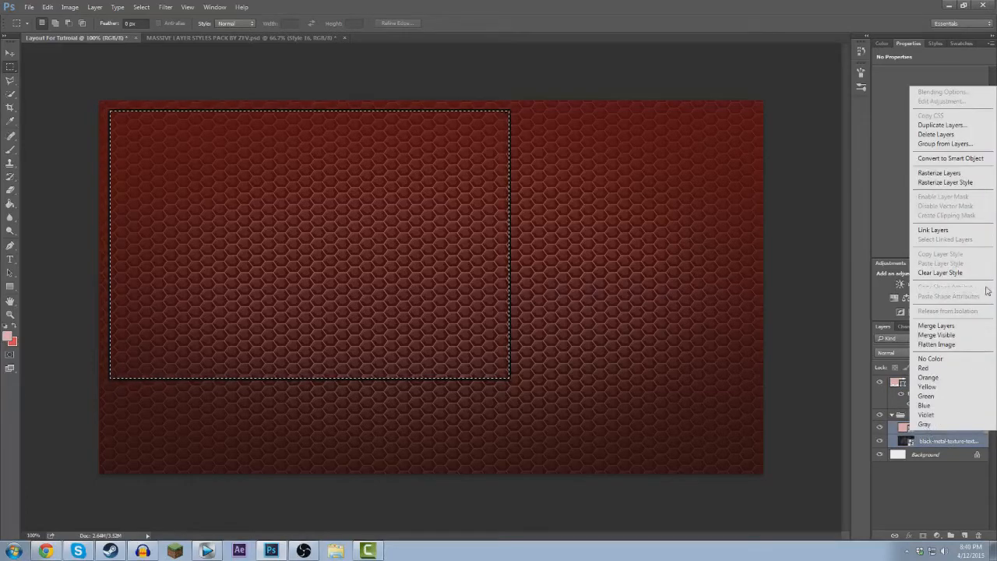
pyautogui.click(989, 174)
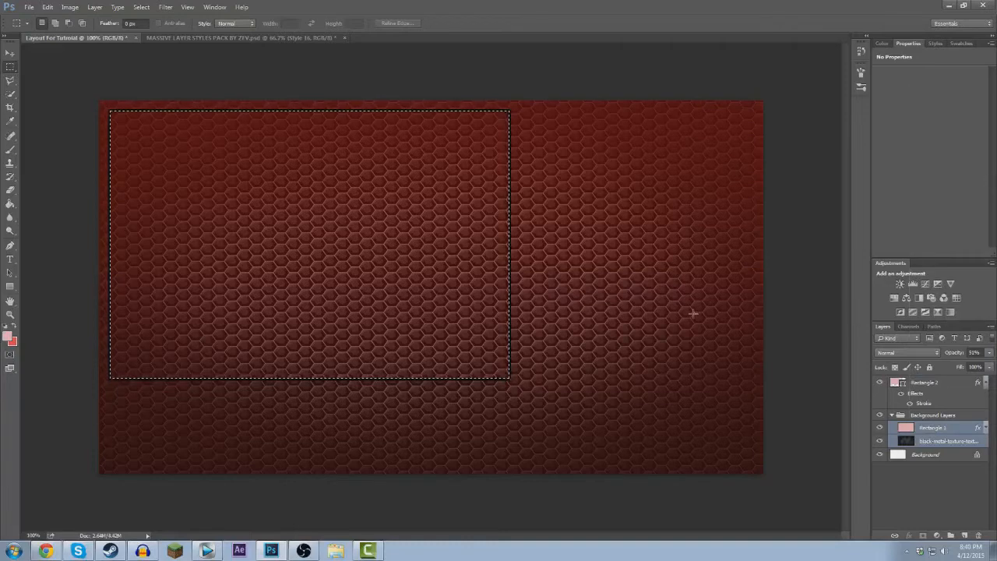
# Delete the selected frame area from the Rectangle 1 and black metal texture layers, and hide the white Background layer.
pyautogui.click(940, 384)
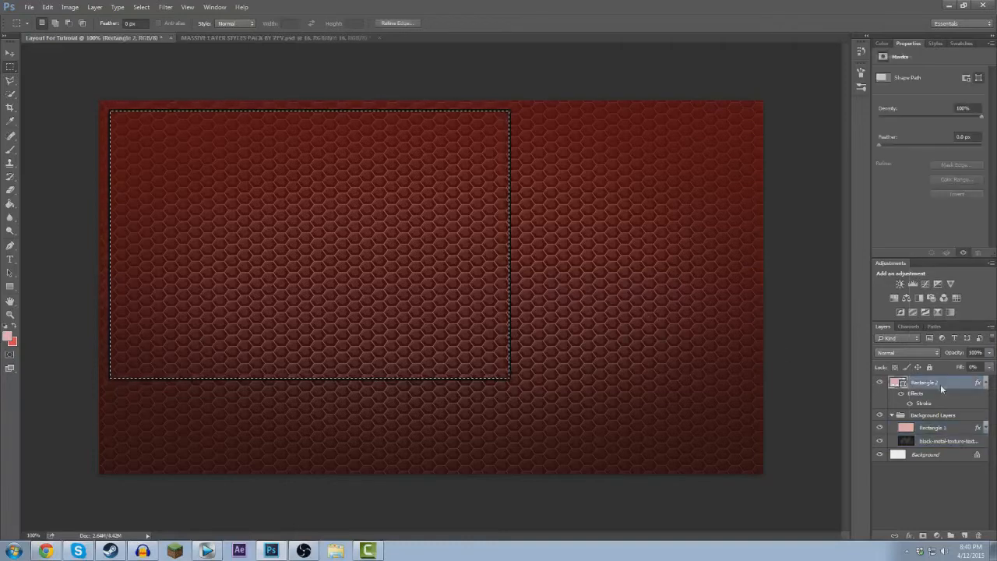
pyautogui.click(937, 429)
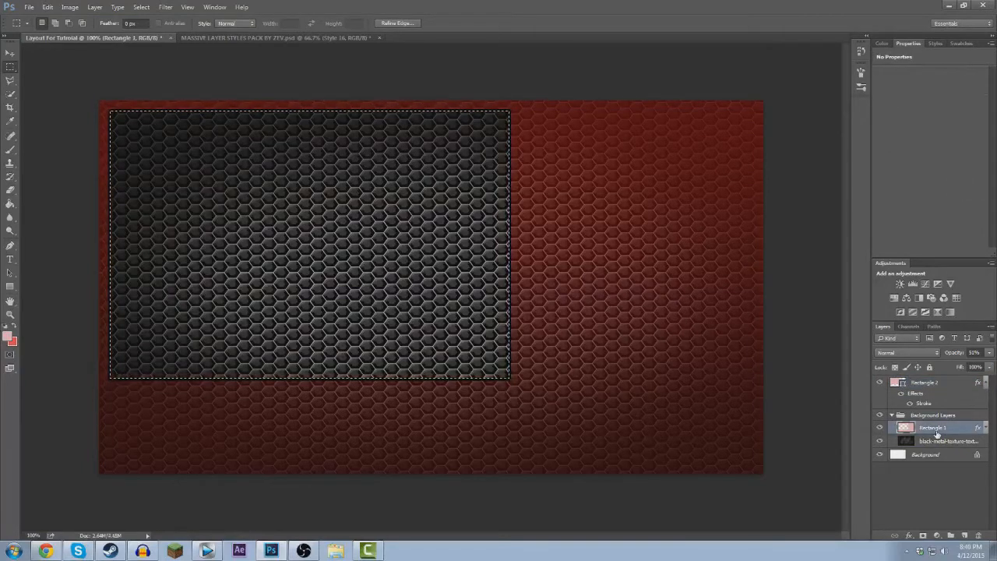
pyautogui.click(930, 442)
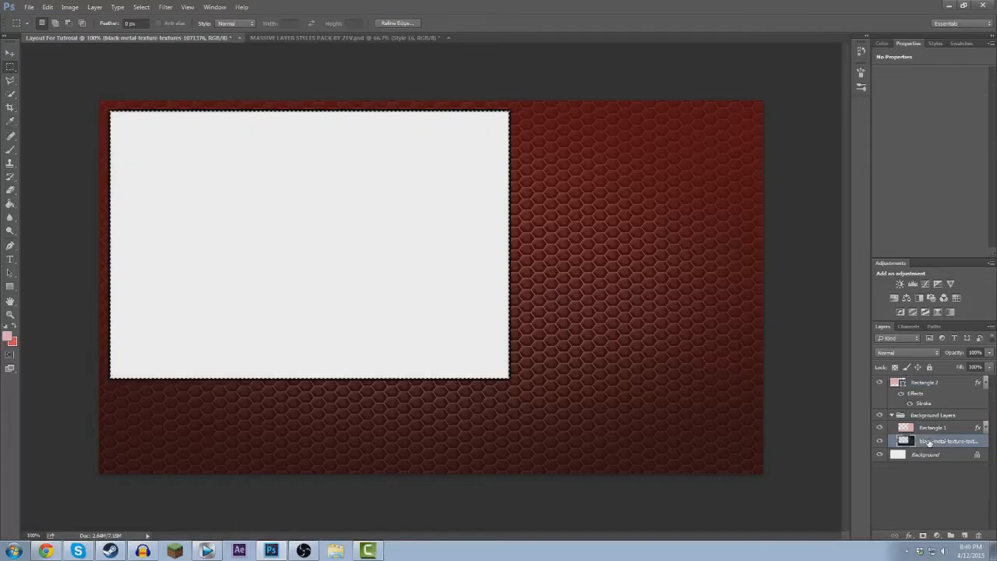
pyautogui.click(880, 455)
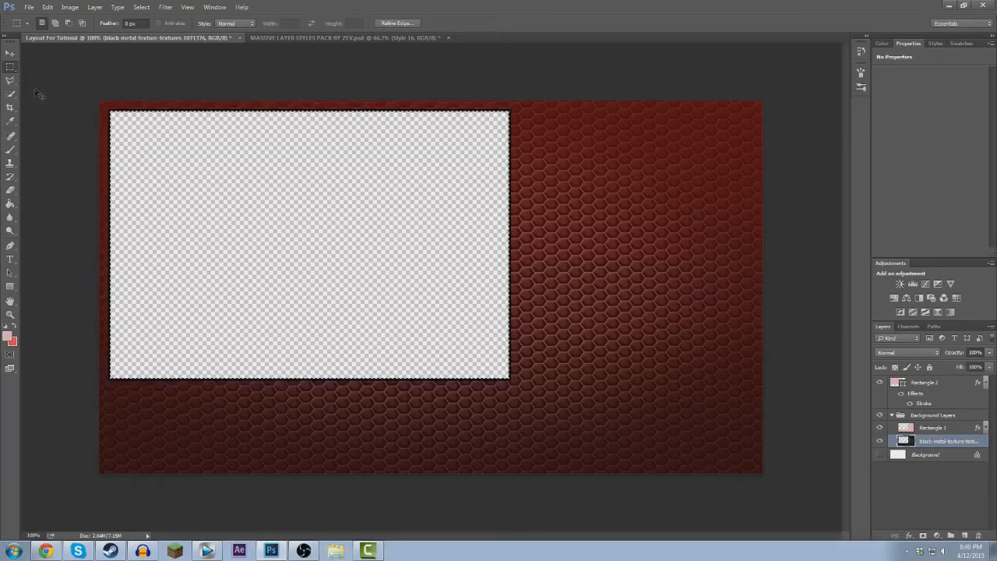
pyautogui.hotkey('ctrl', 'd')
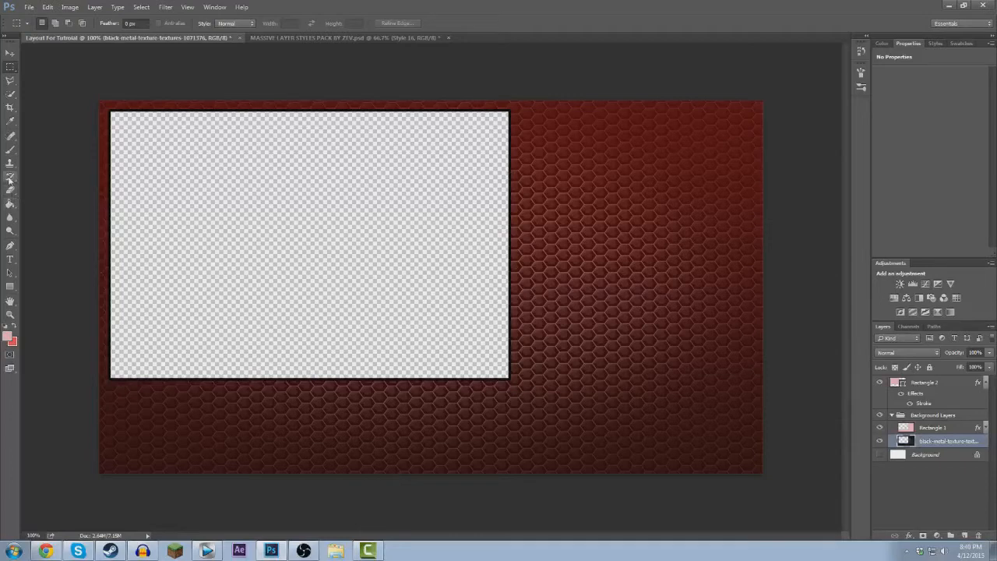
# Draw a second rectangle of about 381 × 264 px on the canvas, to the right of the large frame.
pyautogui.click(10, 288)
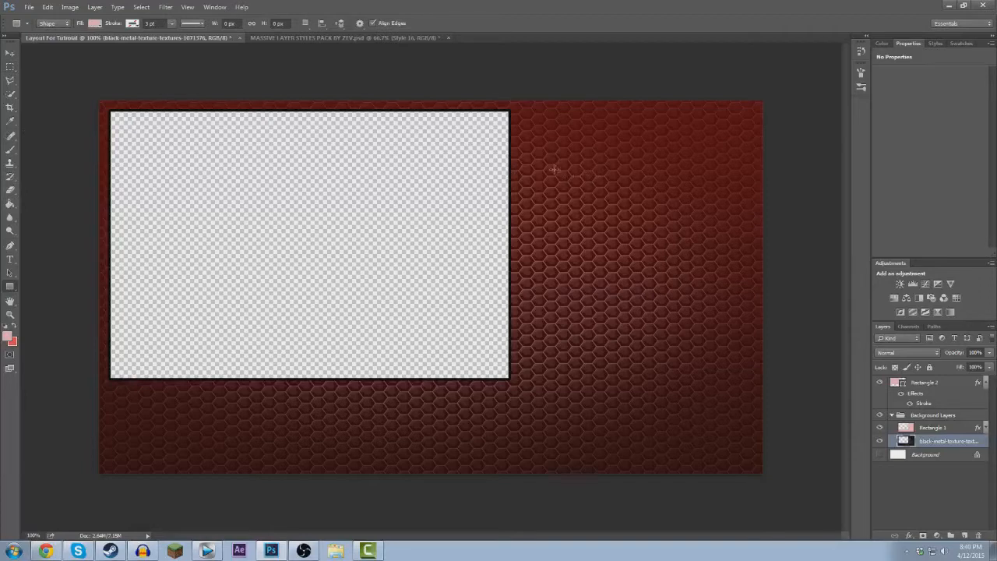
pyautogui.moveTo(551, 169); pyautogui.dragTo(747, 306)
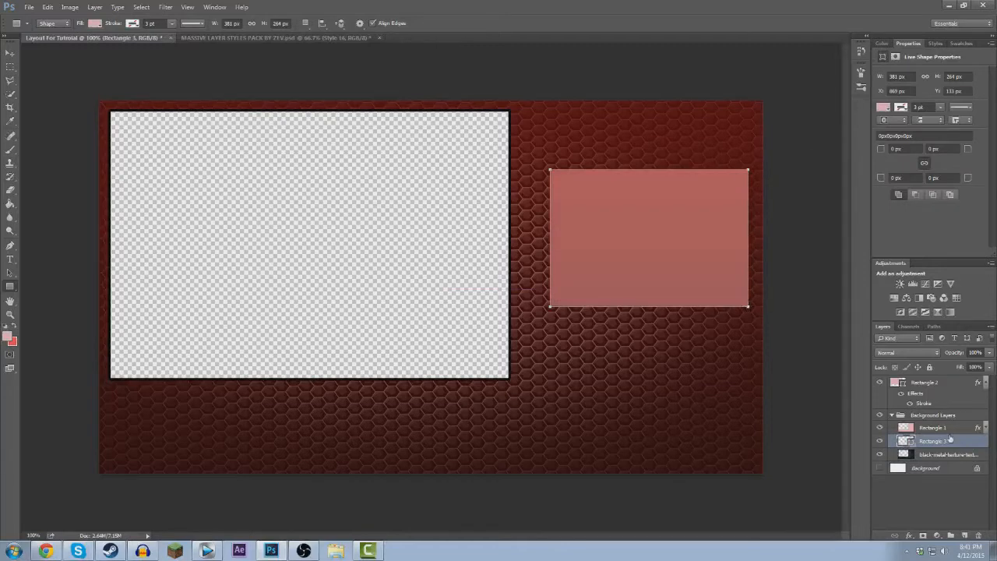
# Try to paste the large frame's layer style onto the Rectangle 1 layer, and undo the paste.
pyautogui.click(938, 382)
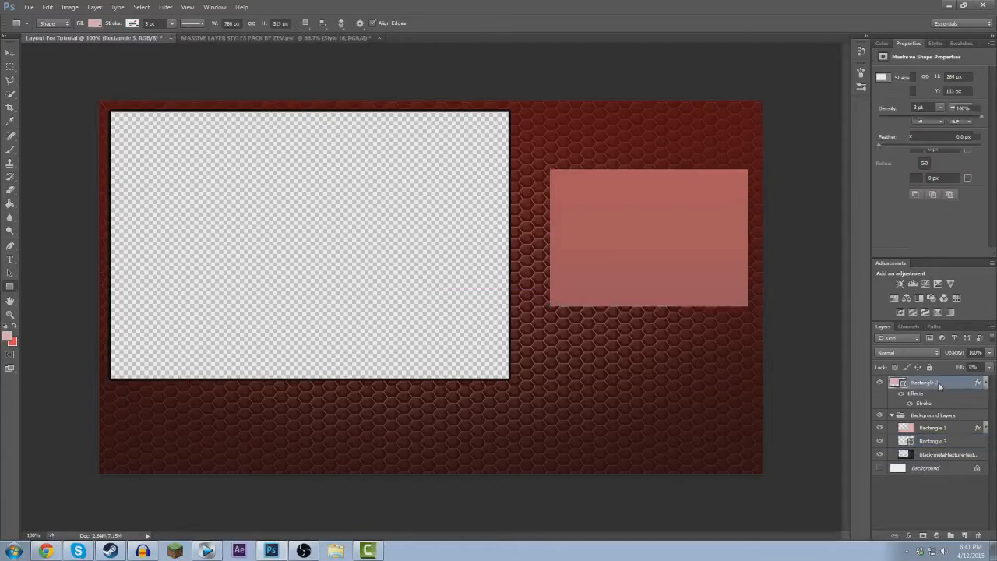
pyautogui.rightClick(938, 385)
pyautogui.click(949, 206)
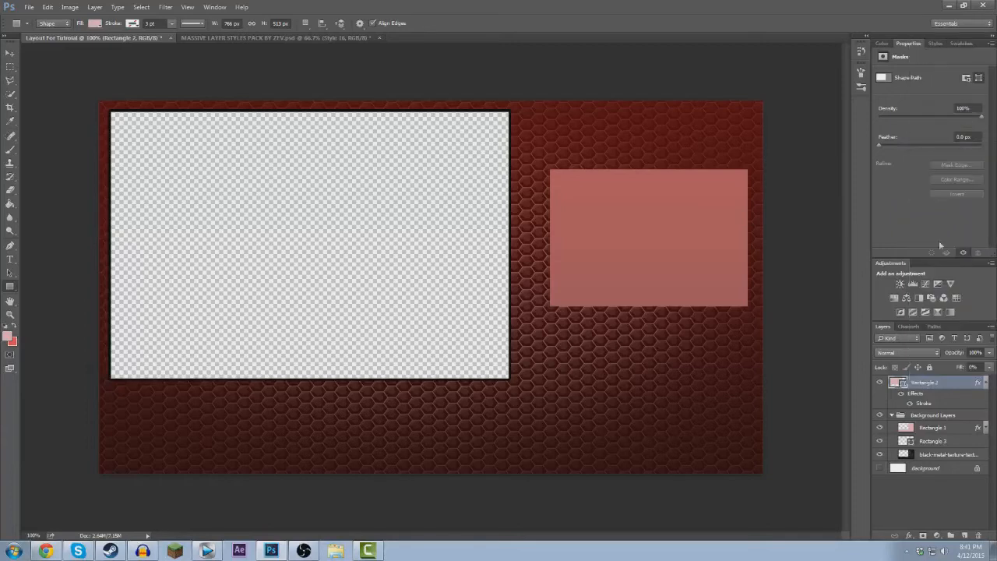
pyautogui.rightClick(938, 428)
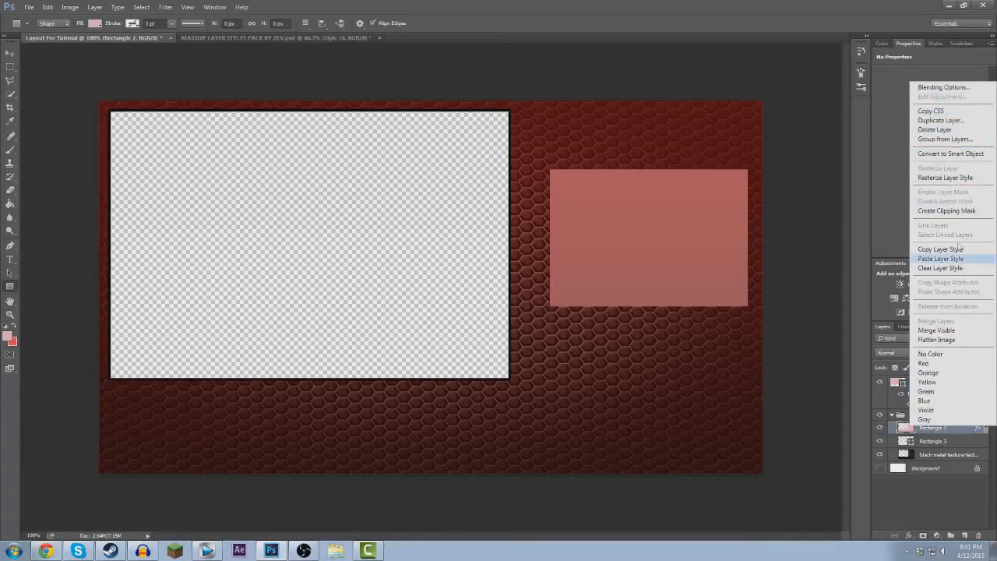
pyautogui.click(934, 438)
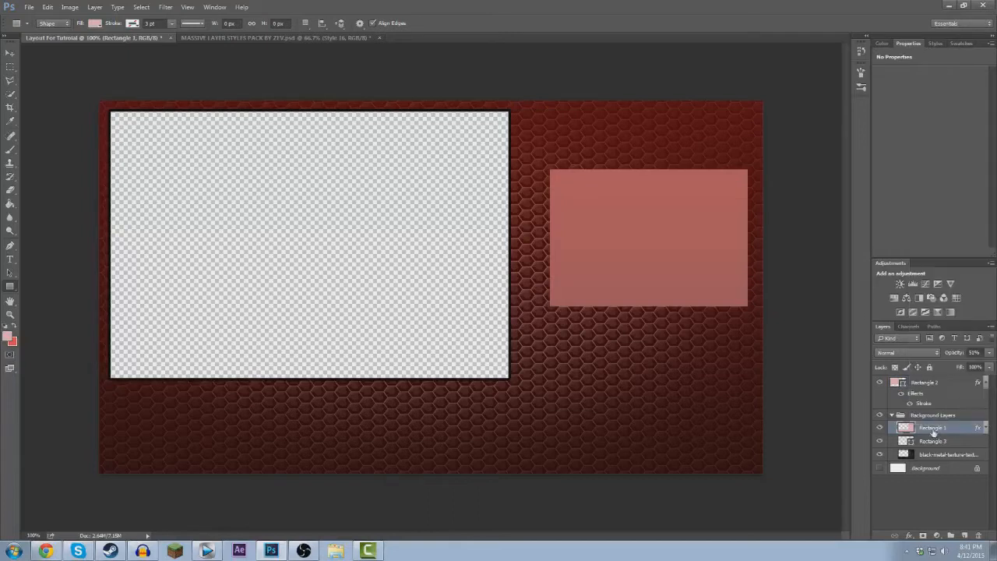
pyautogui.rightClick(926, 381)
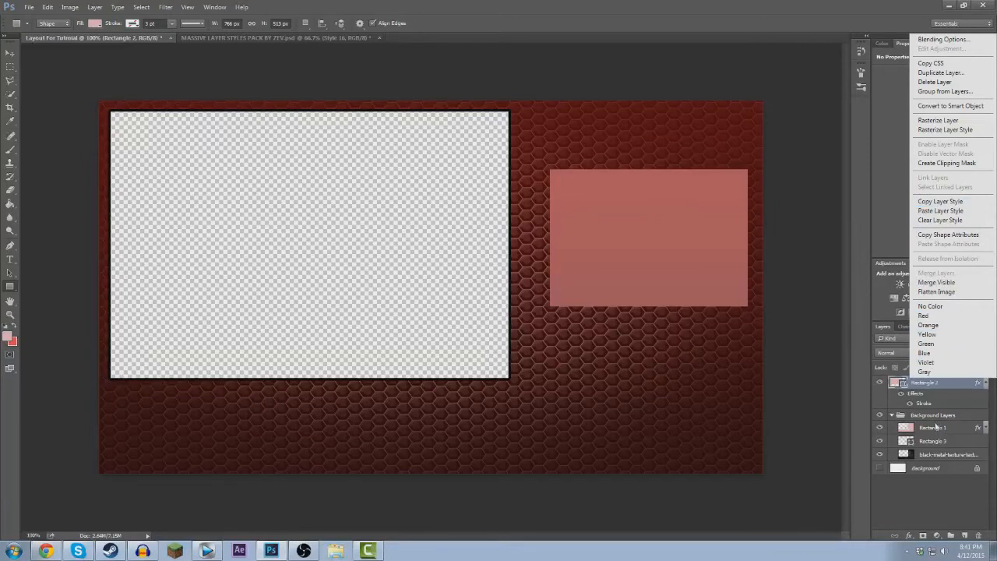
pyautogui.click(936, 431)
pyautogui.rightClick(935, 432)
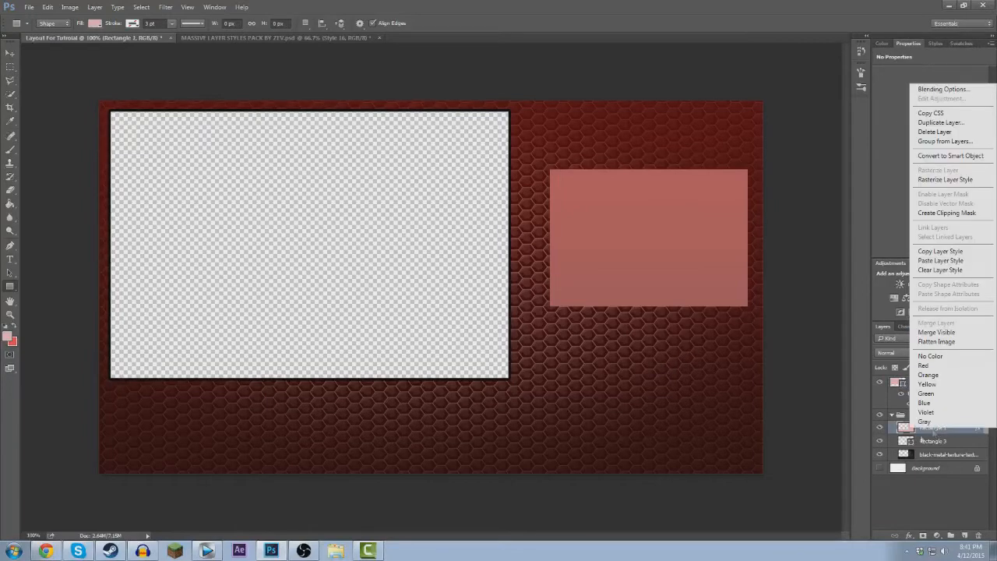
pyautogui.click(940, 260)
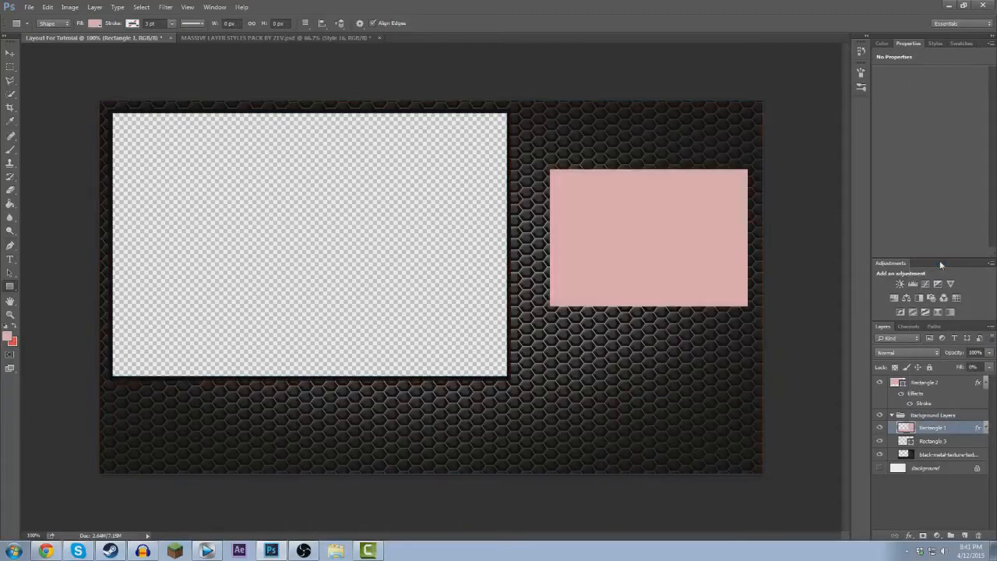
pyautogui.hotkey('ctrl', 'z')
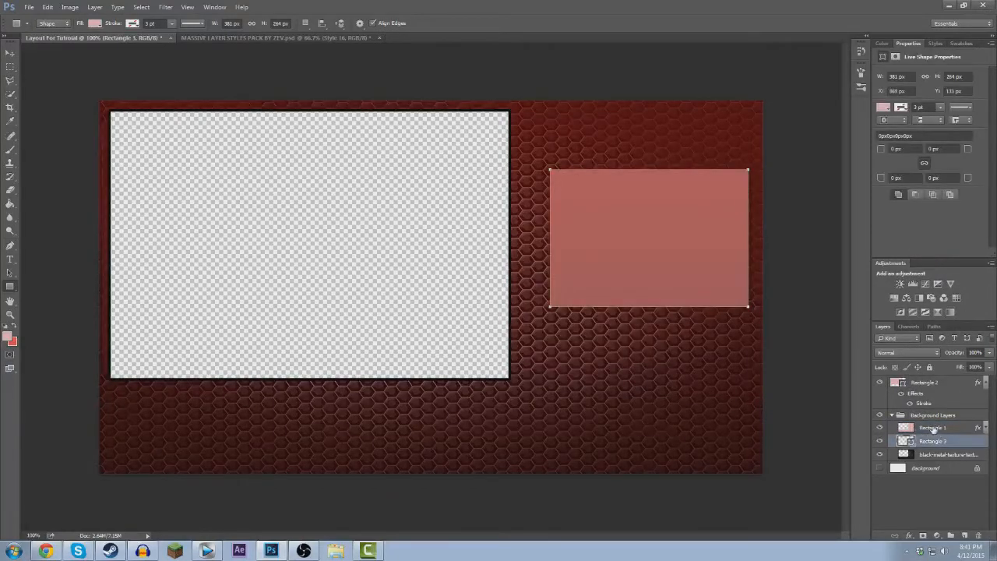
pyautogui.click(895, 417)
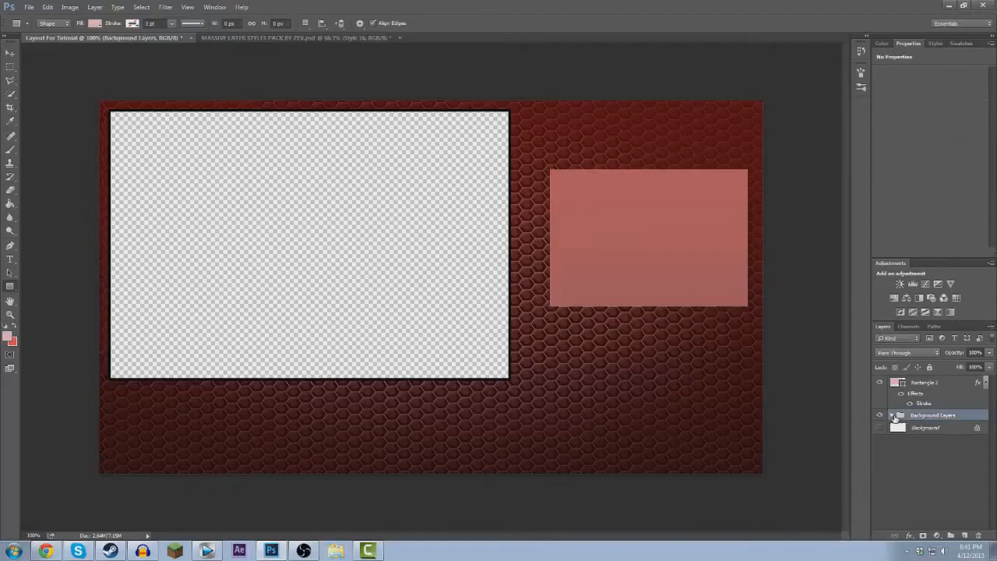
pyautogui.click(893, 415)
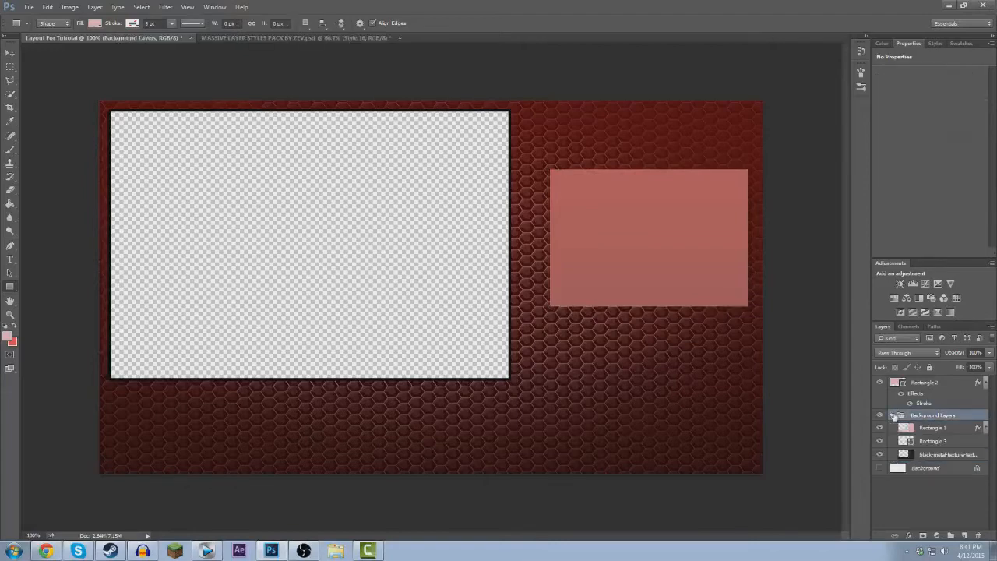
# Paste the large frame's layer style onto the Rectangle 3 layer, move it above Rectangle 2 and collapse both layers' effects lists.
pyautogui.click(931, 442)
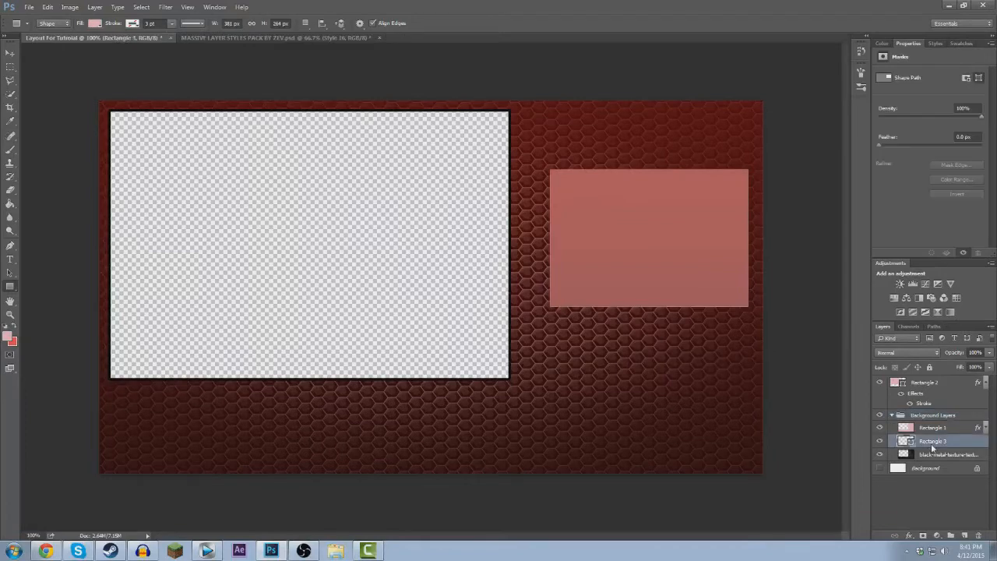
pyautogui.rightClick(931, 446)
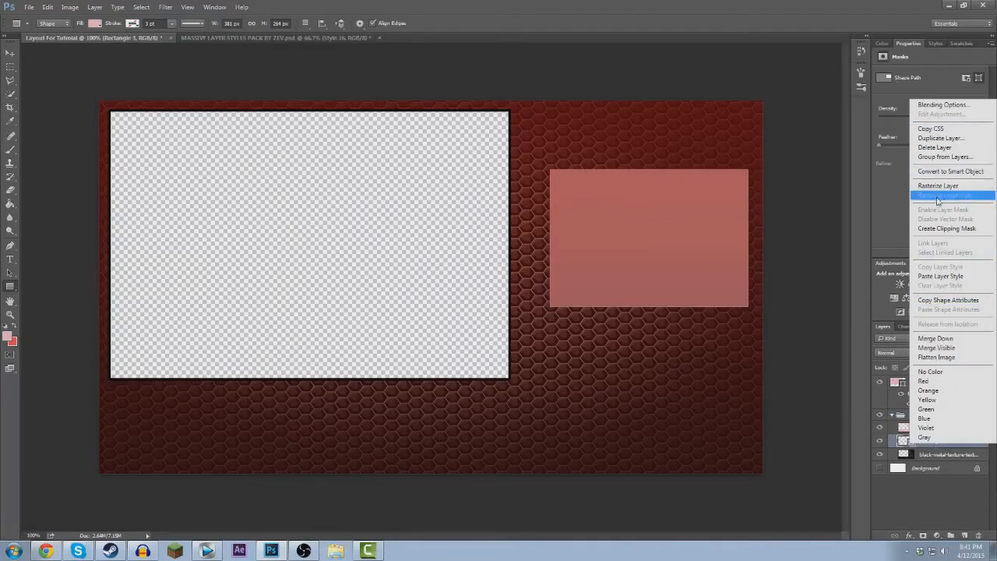
pyautogui.click(940, 277)
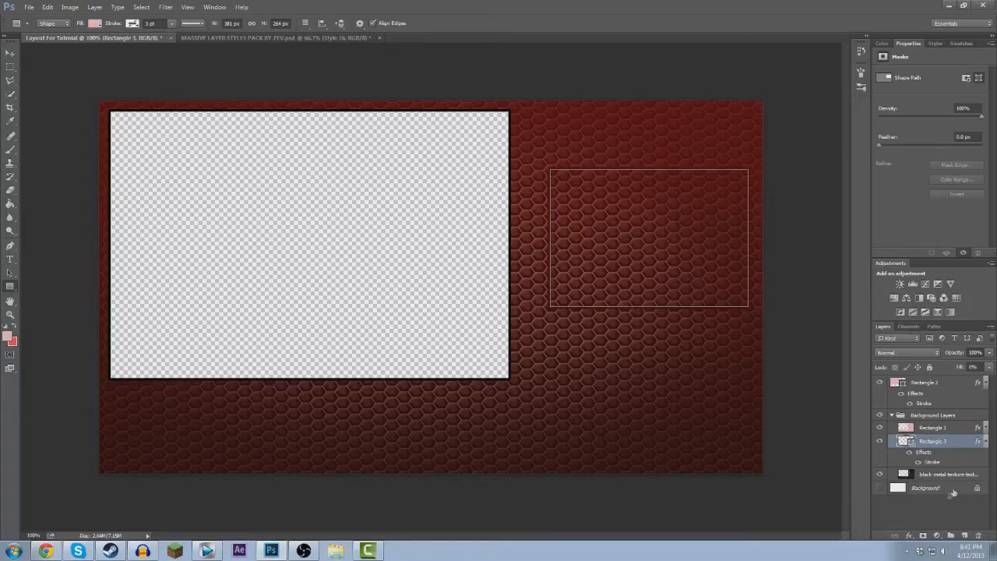
pyautogui.moveTo(938, 445)
pyautogui.mouseDown()
pyautogui.moveTo(931, 372)
pyautogui.moveTo(958, 446)
pyautogui.moveTo(944, 409)
pyautogui.moveTo(944, 347)
pyautogui.moveTo(941, 382)
pyautogui.mouseUp()
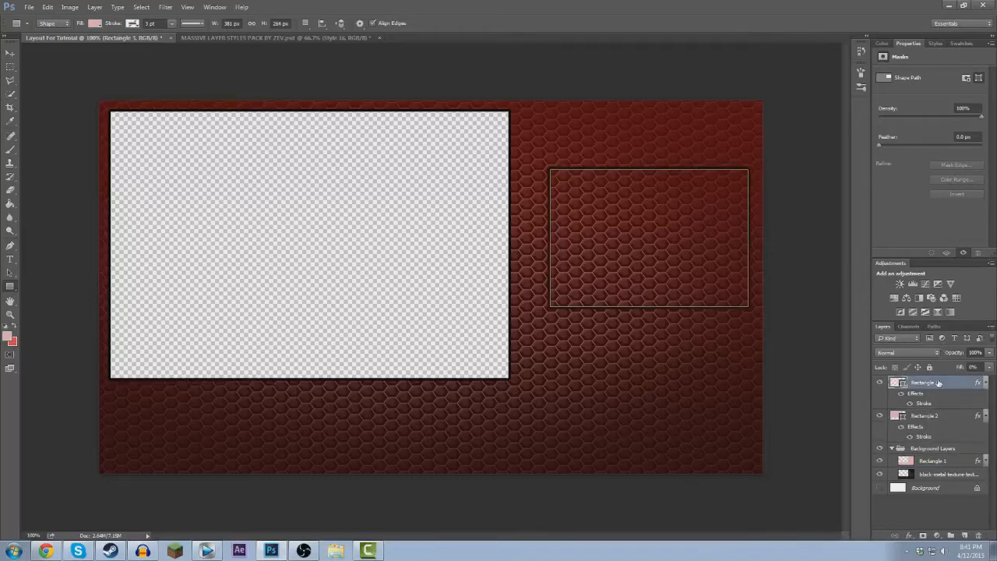
pyautogui.click(986, 417)
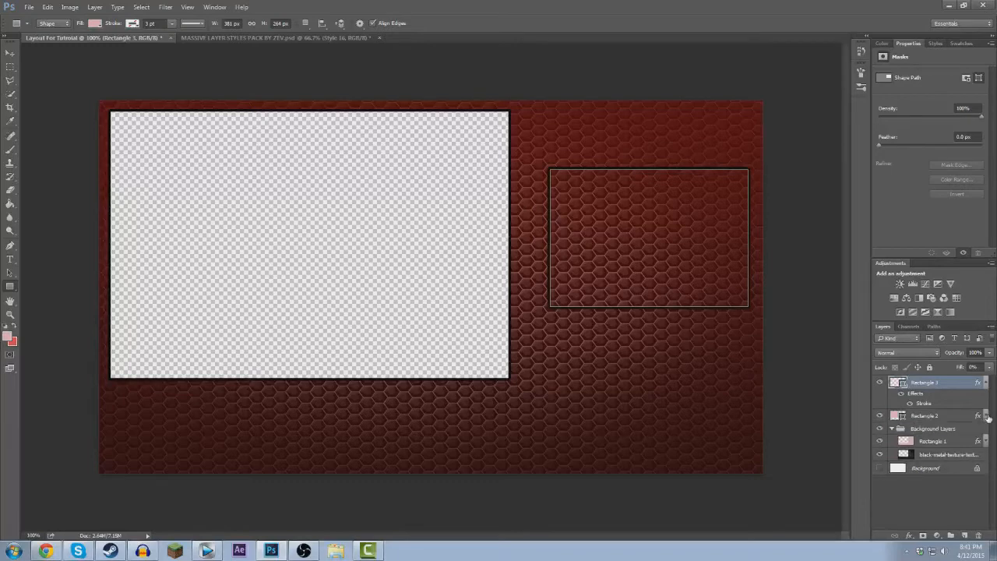
pyautogui.click(985, 383)
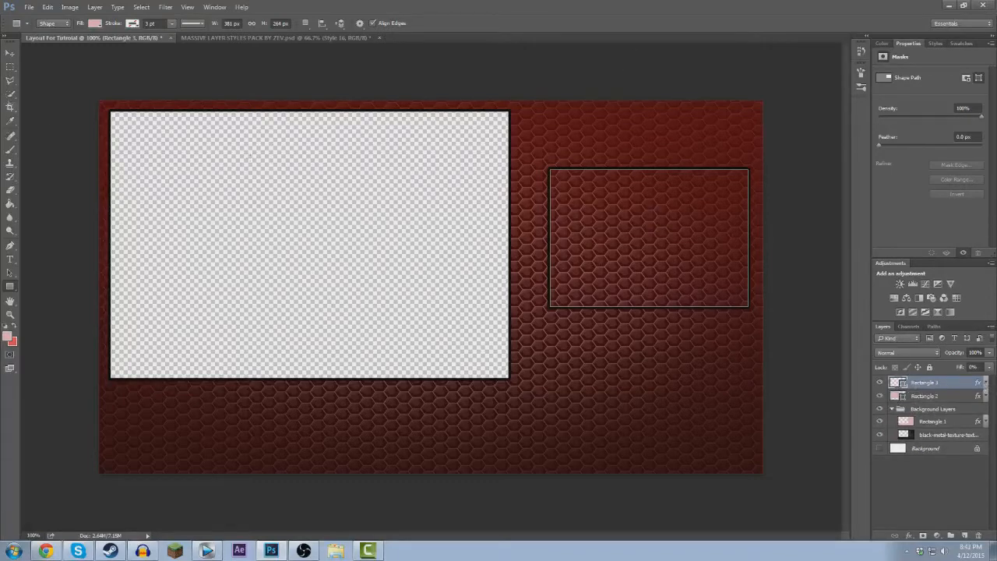
# Select the area inside the smaller frame, delete it from the Rectangle 1 and black metal texture layers, and collapse the Background Layers group.
pyautogui.click(10, 67)
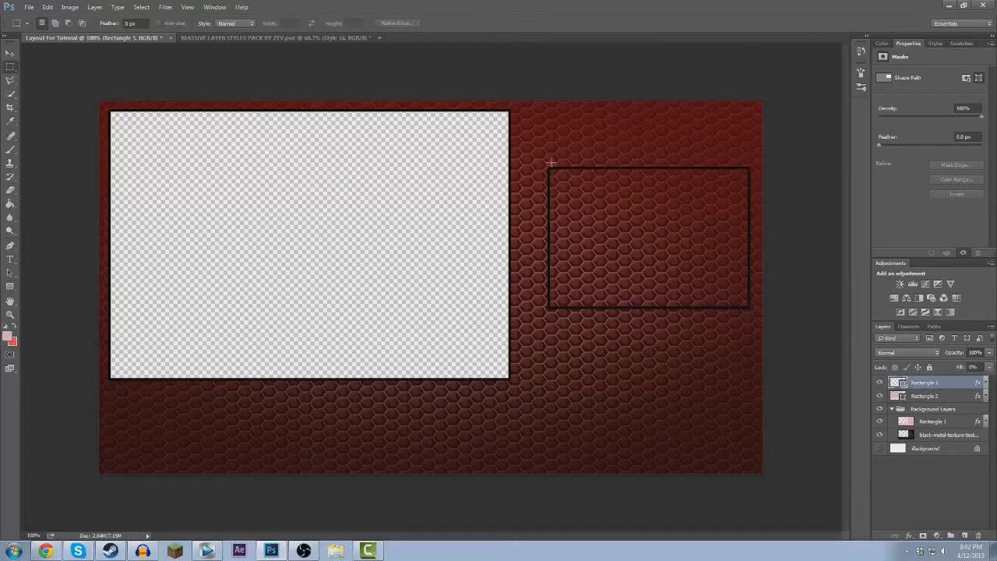
pyautogui.hotkey('ctrl', '+')
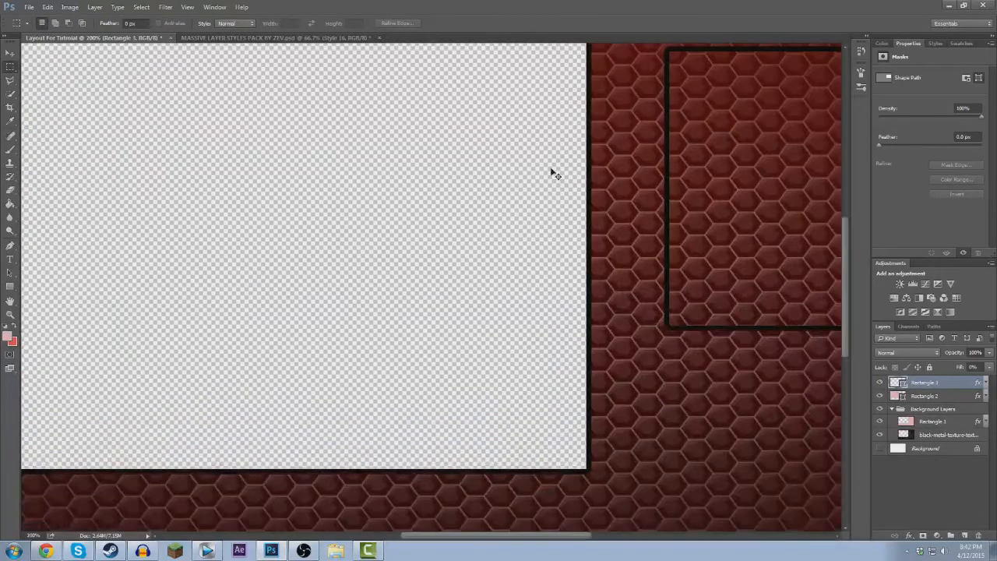
pyautogui.moveTo(469, 536); pyautogui.dragTo(549, 536)
pyautogui.scroll(2, 407, 226)
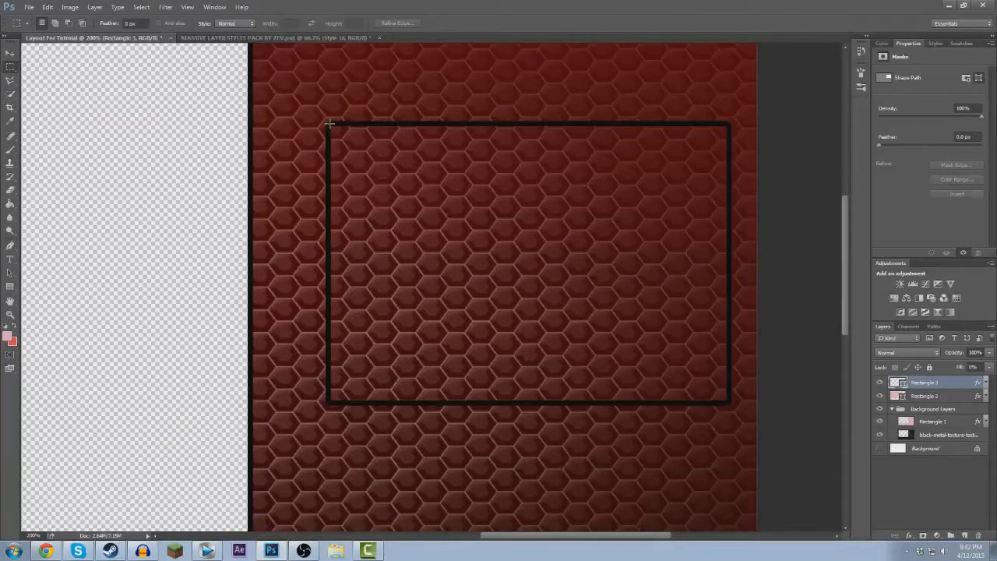
pyautogui.moveTo(354, 141); pyautogui.dragTo(728, 402)
pyautogui.click(909, 422)
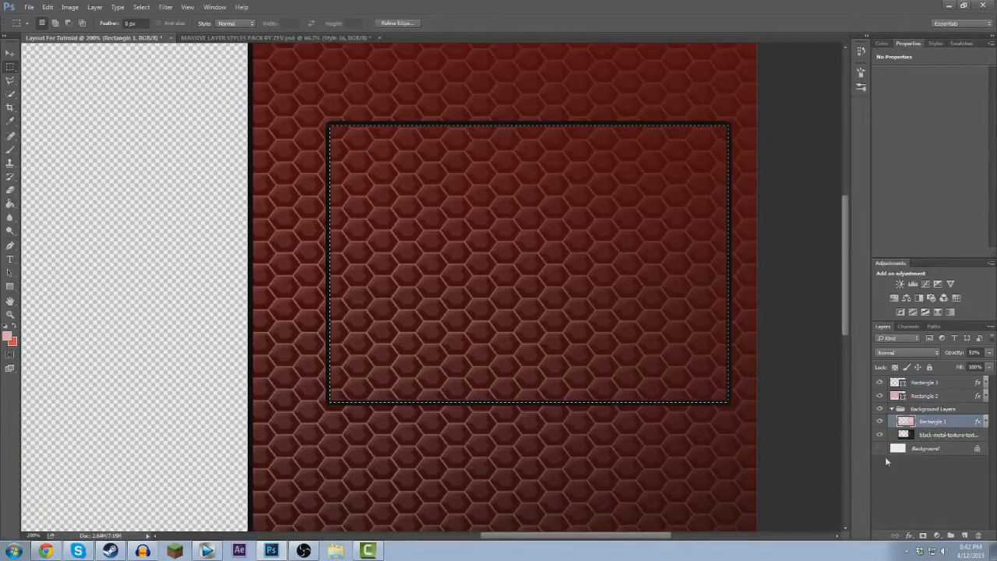
pyautogui.click(926, 435)
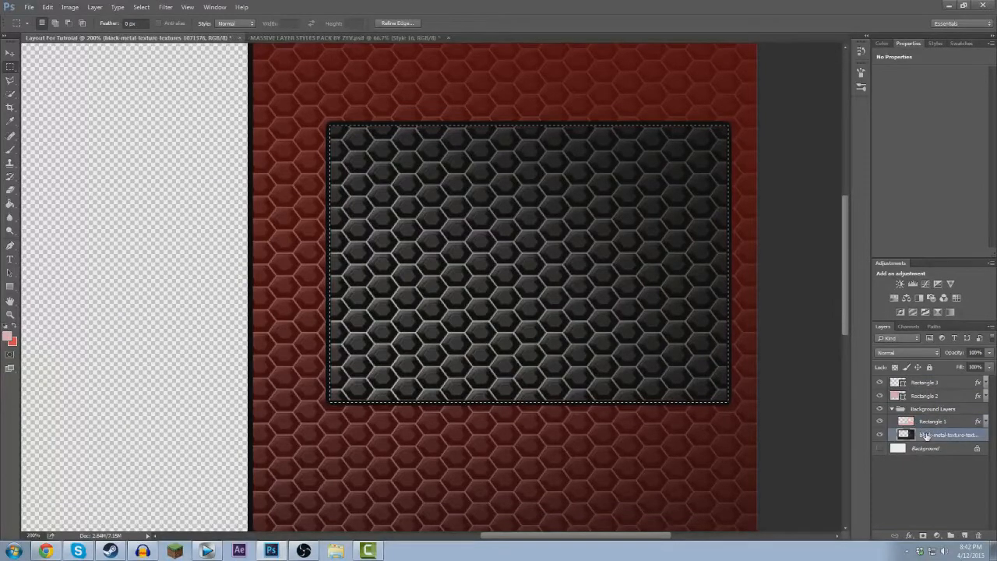
pyautogui.press('Delete')
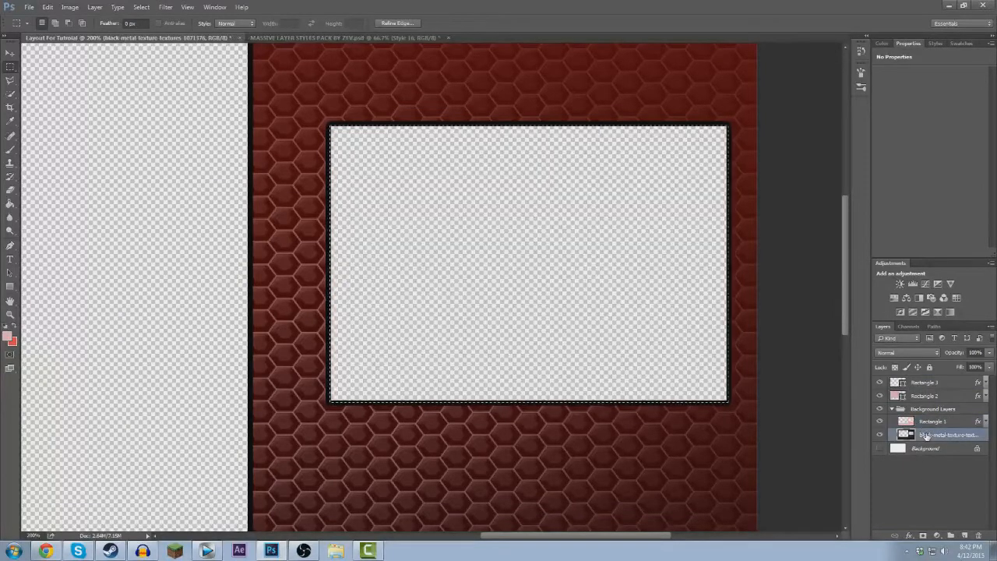
pyautogui.click(893, 409)
pyautogui.hotkey('ctrl', '-')
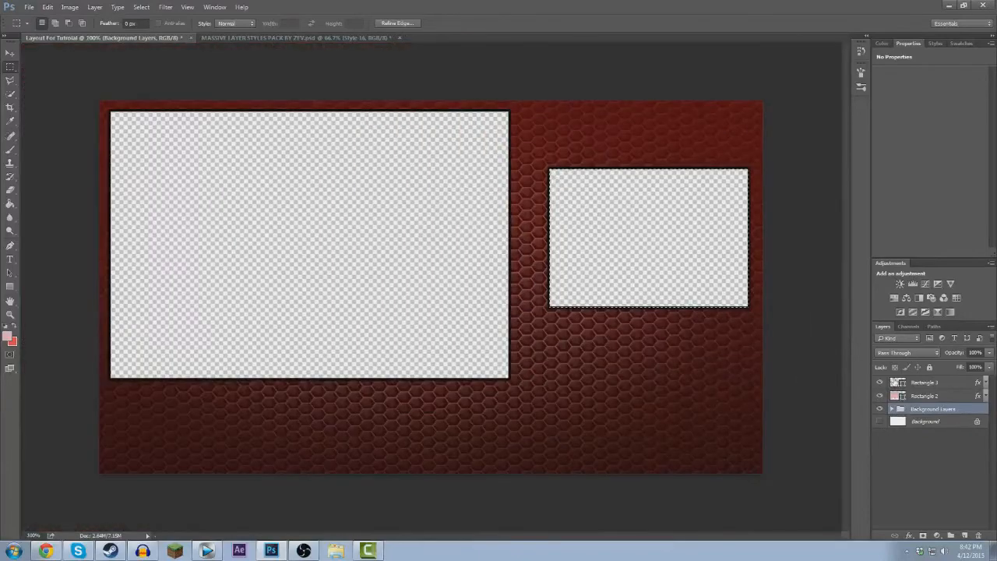
# Clear the selection around the smaller frame and reset the foreground and background colours to the default black and white.
pyautogui.doubleClick(924, 395)
pyautogui.press('Return')
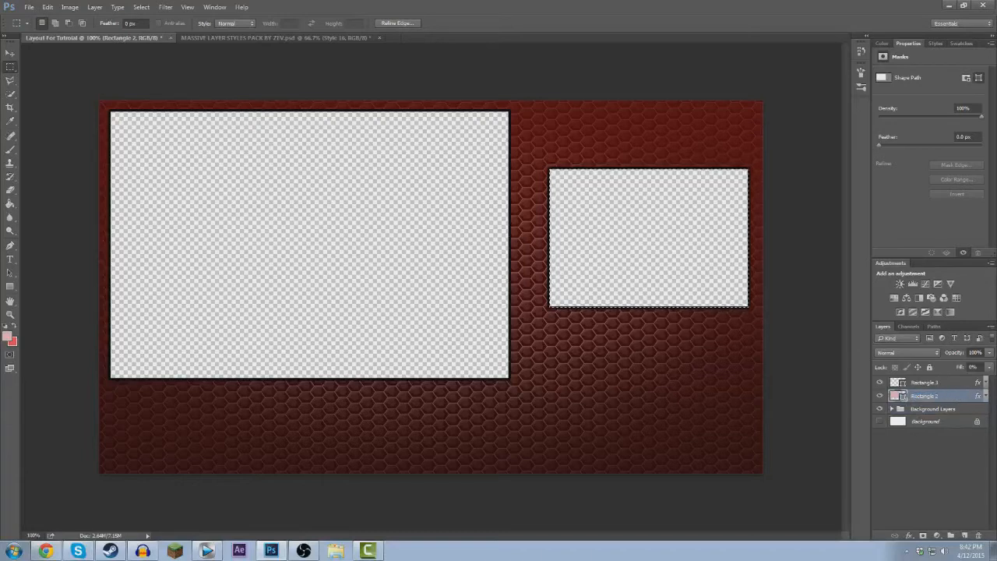
pyautogui.press('v')
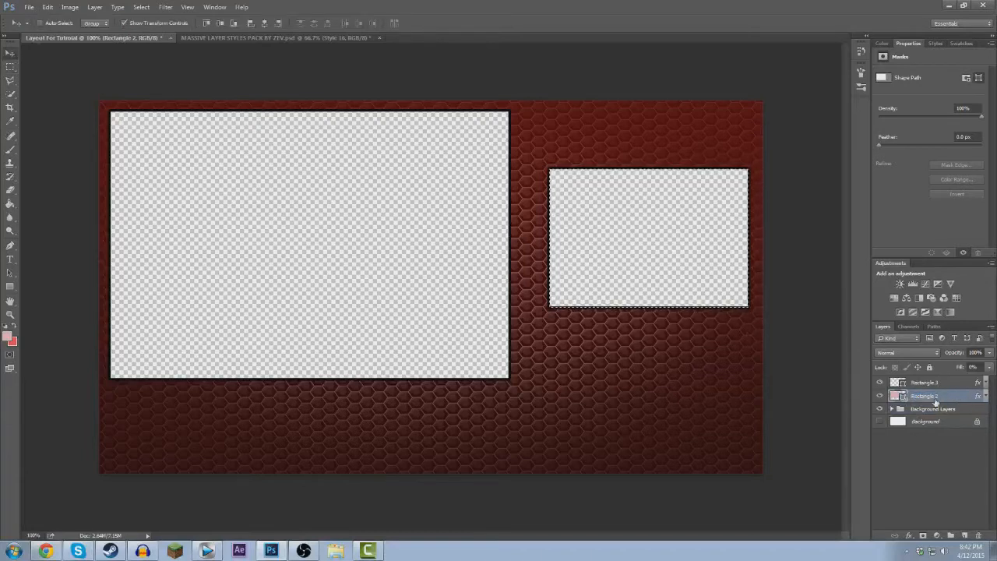
pyautogui.press('d')
pyautogui.hotkey('ctrl', 'd')
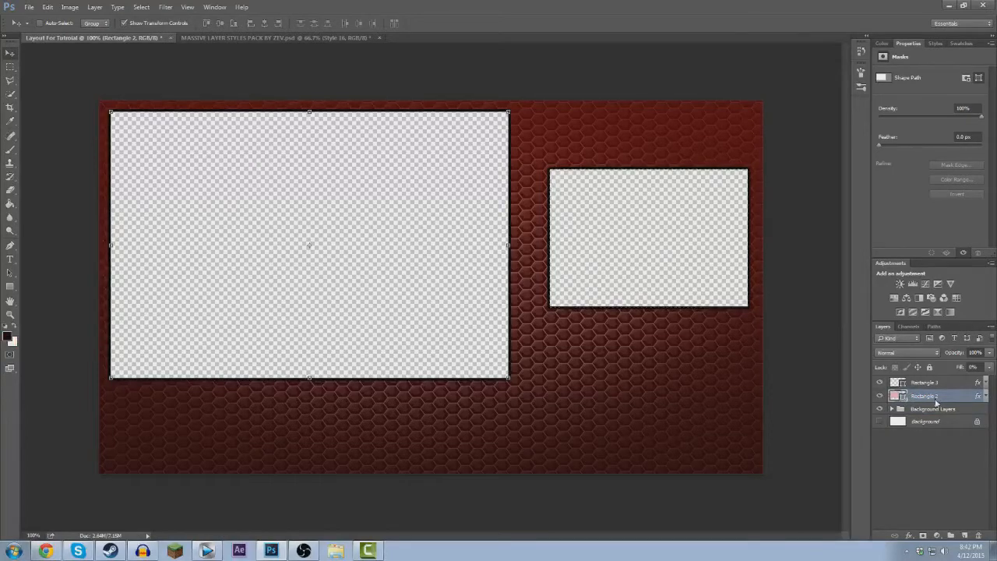
# Rename the large frame's layer to Top Screen and the smaller frame's layer to Bottom Screen.
pyautogui.doubleClick(936, 398)
pyautogui.write('Top Screen')
pyautogui.doubleClick(925, 383)
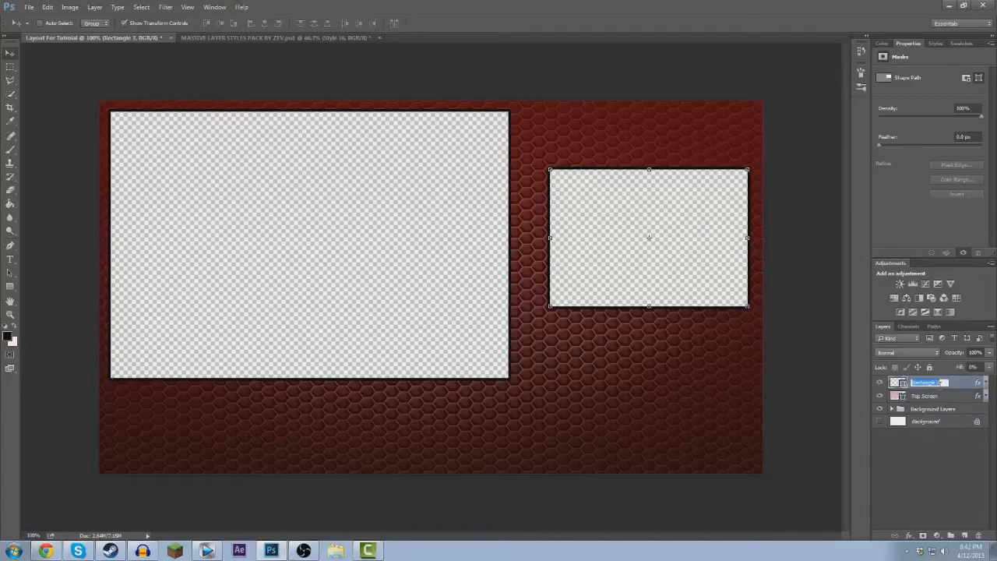
pyautogui.write('Bottom Screen')
pyautogui.click(942, 395)
pyautogui.click(942, 395)
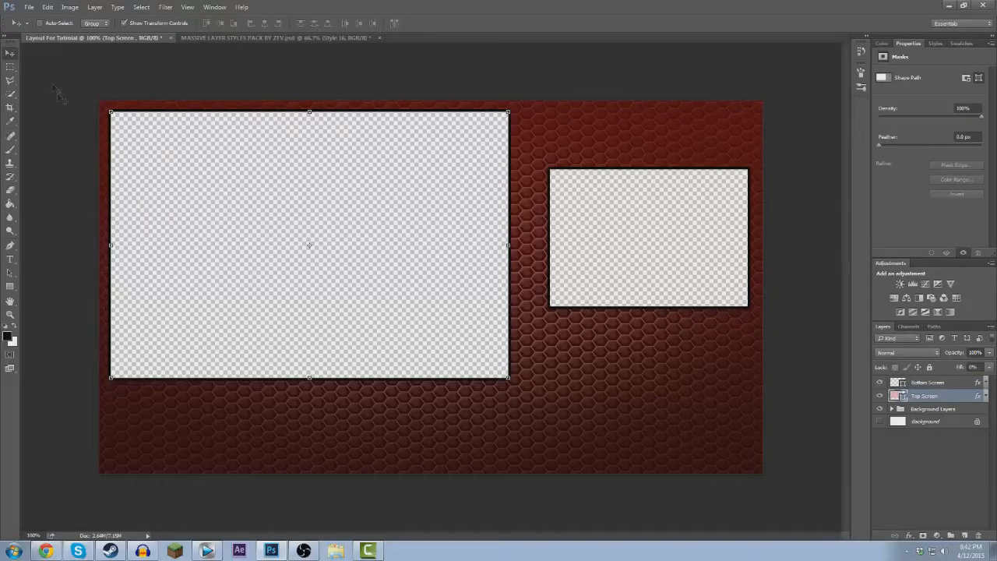
# Create a new layer group above the Bottom Screen layer and name it Screens.
pyautogui.press('u')
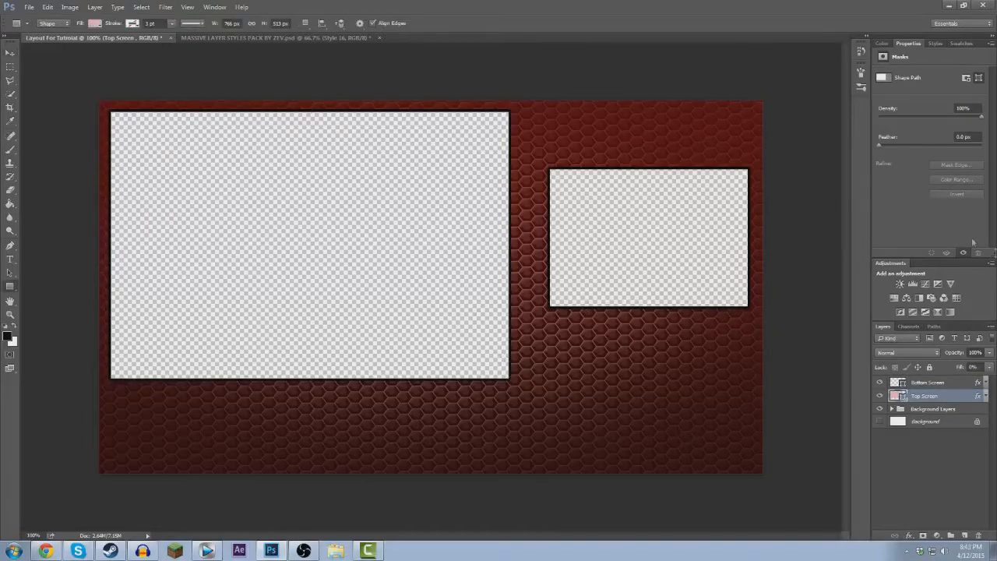
pyautogui.click(926, 382)
pyautogui.click(950, 535)
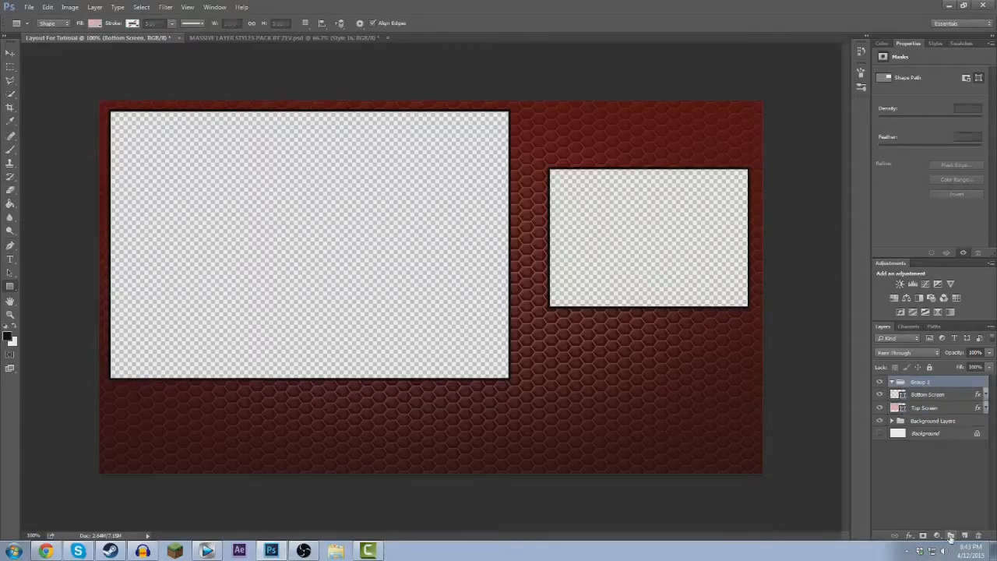
pyautogui.doubleClick(920, 383)
pyautogui.write('Scree')
pyautogui.press('Return')
# Move the Bottom Screen and Top Screen layers into the Screens group and collapse the group.
pyautogui.click(944, 396)
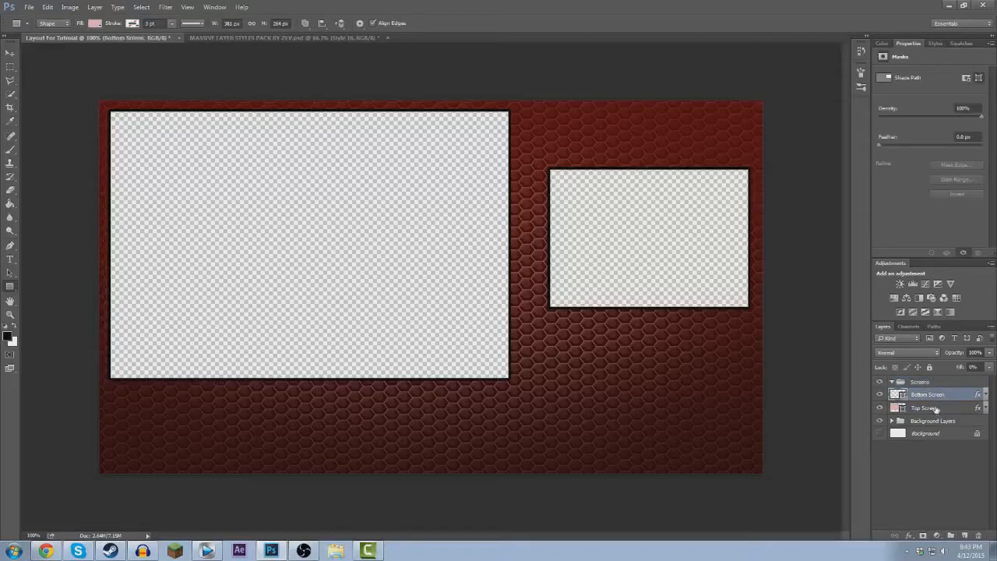
pyautogui.keyDown('shift'); pyautogui.click(936, 409); pyautogui.keyUp('shift')
pyautogui.moveTo(935, 405); pyautogui.dragTo(931, 383)
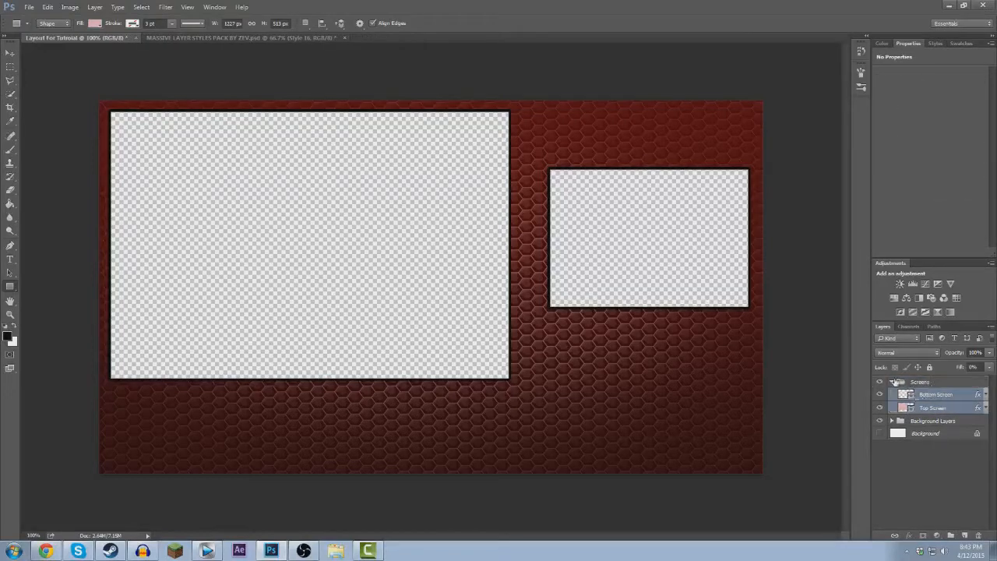
pyautogui.click(893, 382)
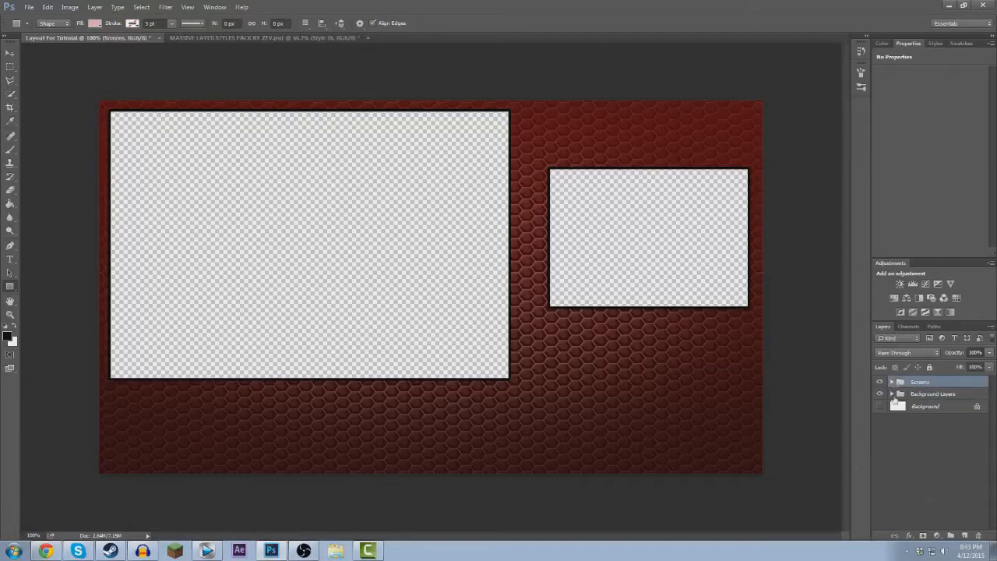
# Create another layer group above Screens and name it Pokemon Slots.
pyautogui.click(951, 535)
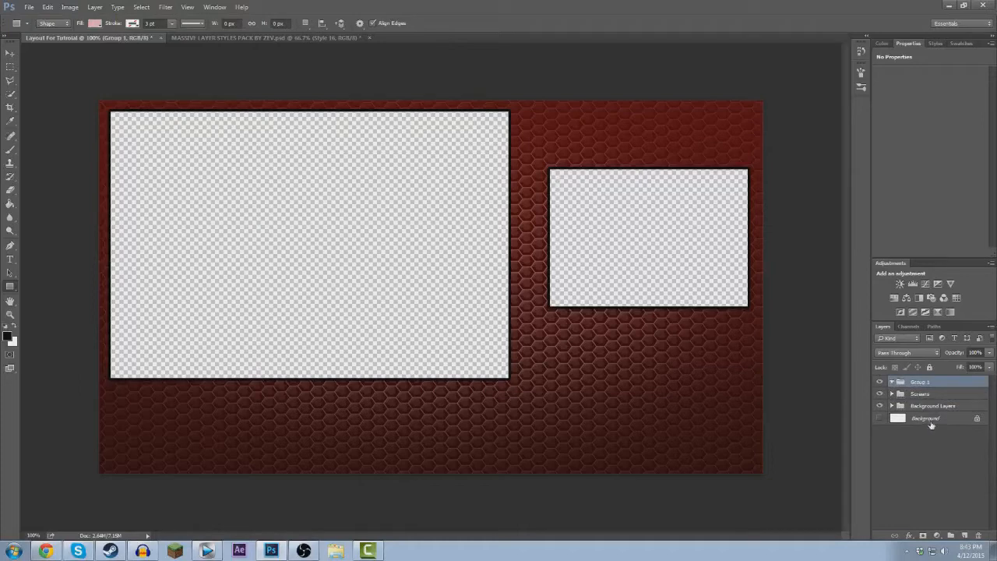
pyautogui.doubleClick(920, 383)
pyautogui.write('S')
pyautogui.write('Pokemon')
pyautogui.press('Return')
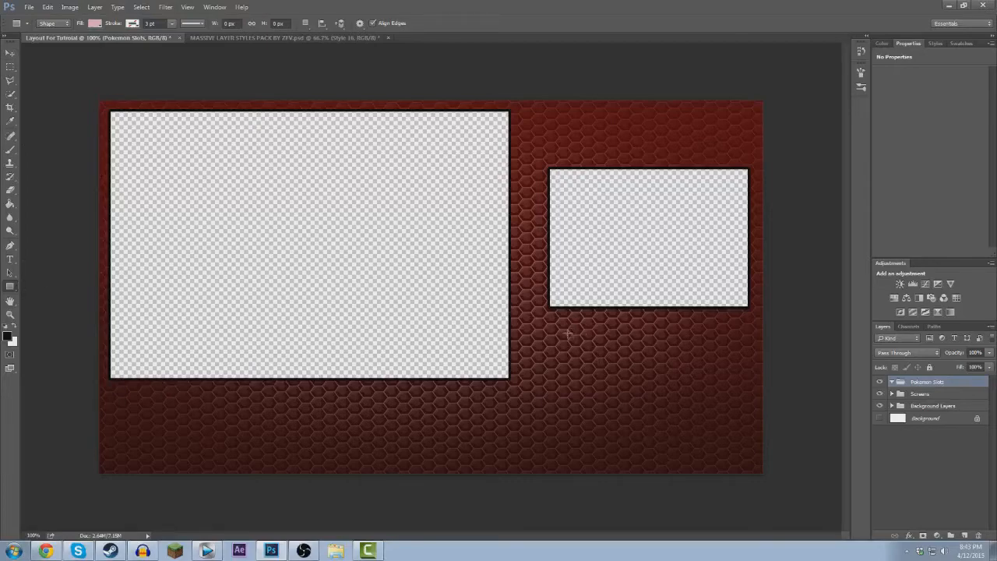
# Draw a rectangle of about 201 × 85 px in the Pokemon Slots group, below the smaller frame and aligned with its left edge.
pyautogui.hotkey('ctrl', '+')
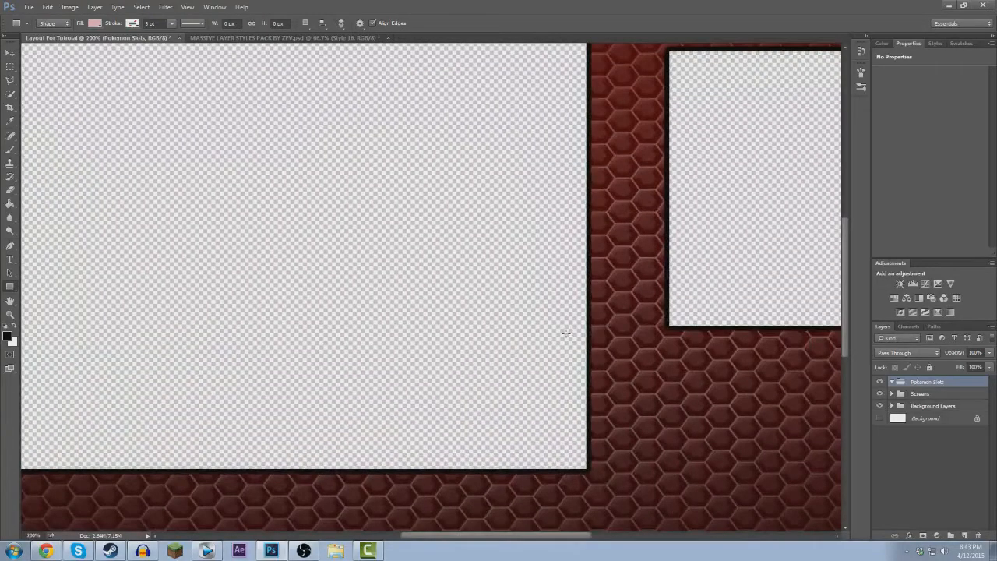
pyautogui.moveTo(563, 536); pyautogui.dragTo(648, 522)
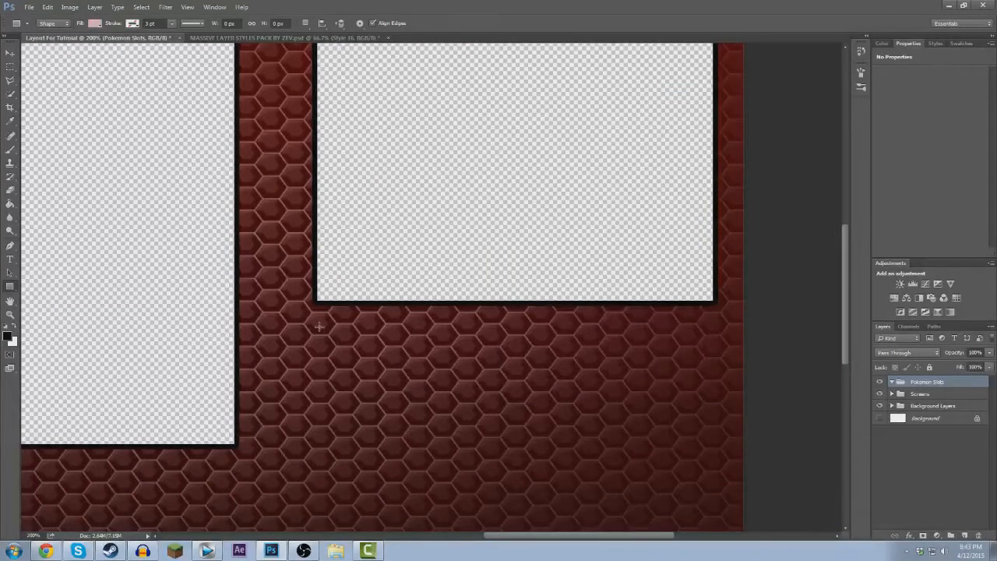
pyautogui.moveTo(319, 328); pyautogui.dragTo(528, 414)
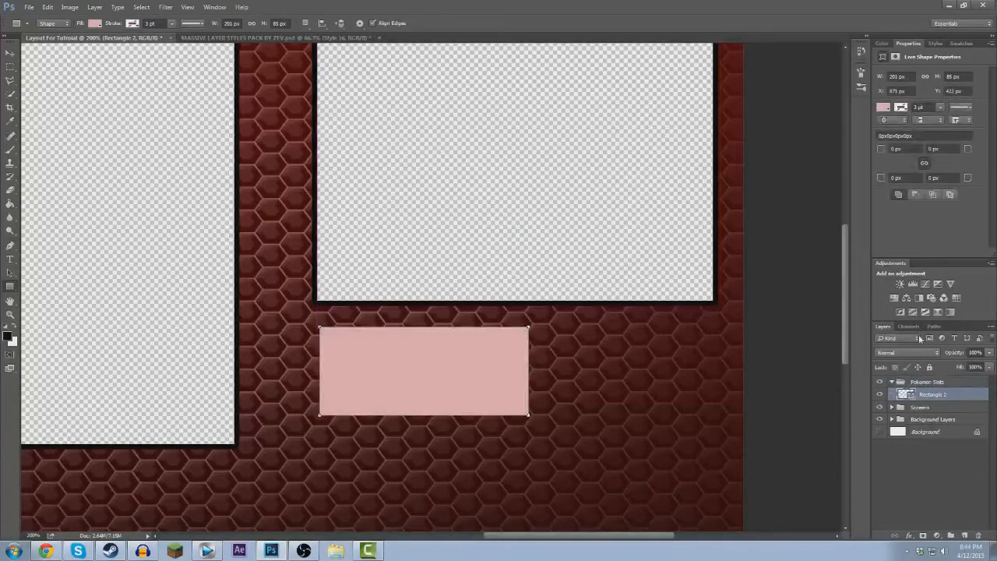
# Add a 3 px black outside stroke to the slot rectangle's layer and lower its fill to 0%.
pyautogui.rightClick(939, 395)
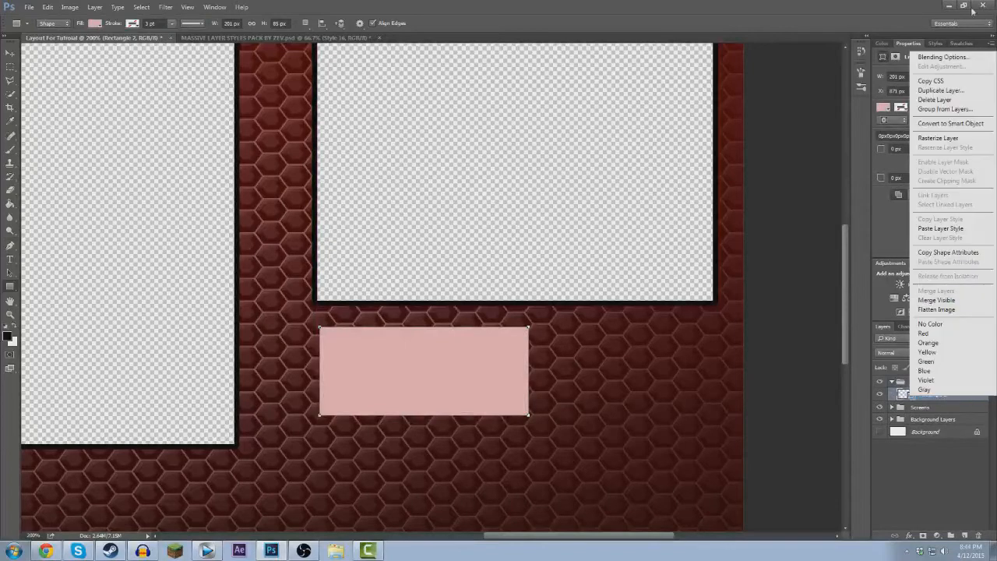
pyautogui.click(942, 61)
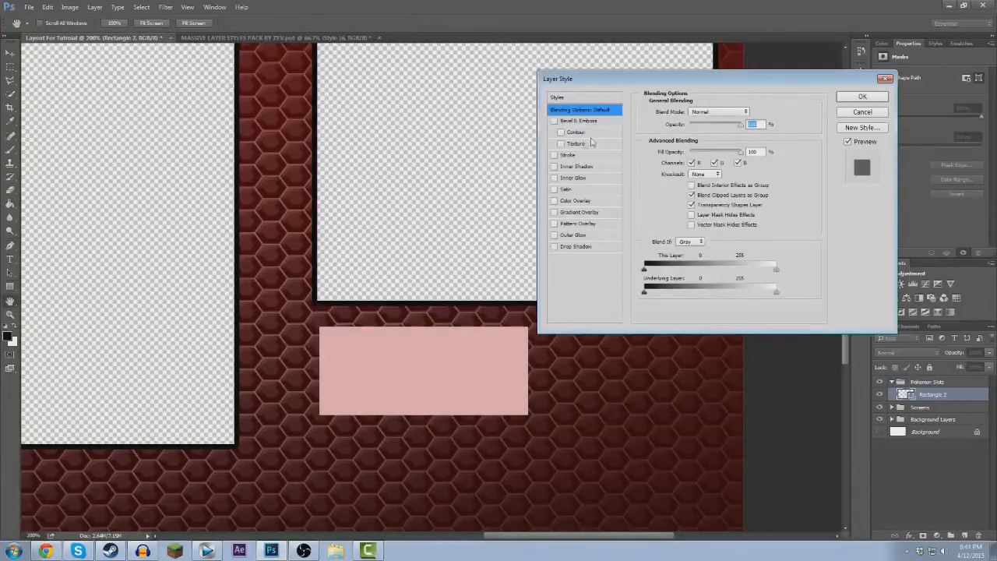
pyautogui.click(554, 155)
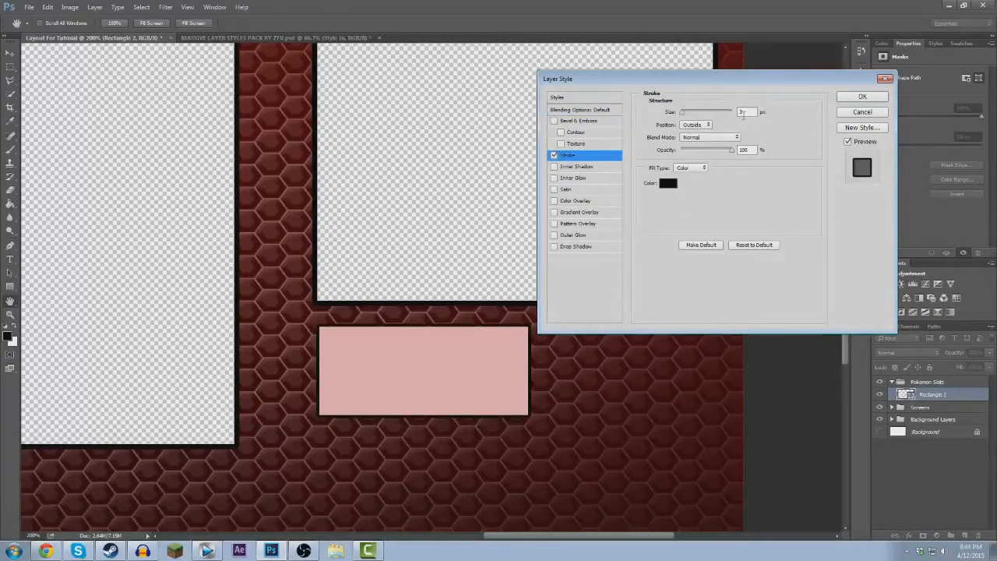
pyautogui.click(864, 97)
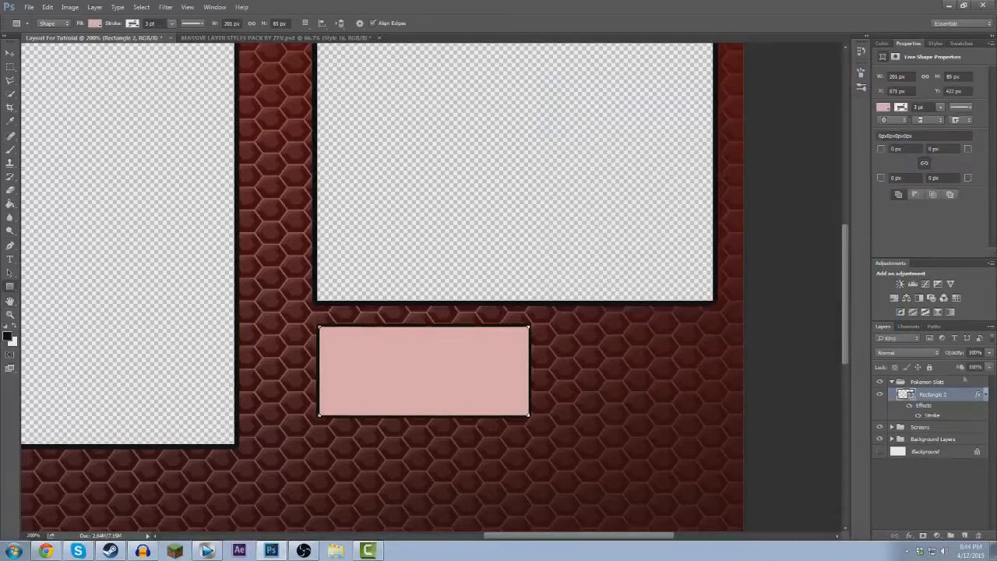
pyautogui.click(989, 368)
pyautogui.moveTo(987, 386); pyautogui.dragTo(877, 387)
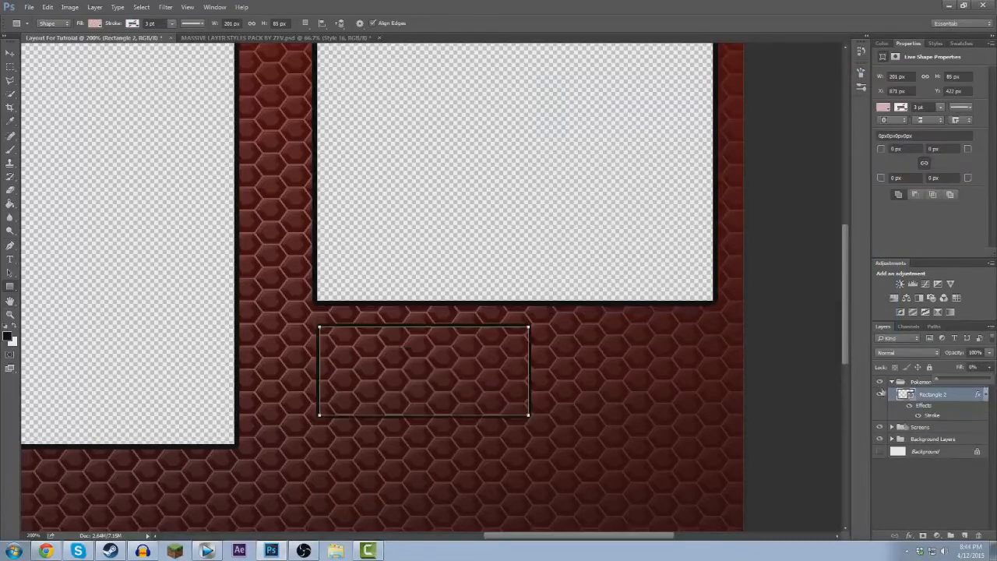
# Expand the Background Layers group and select its Rectangle 1 layer.
pyautogui.click(892, 440)
pyautogui.click(891, 439)
pyautogui.click(911, 452)
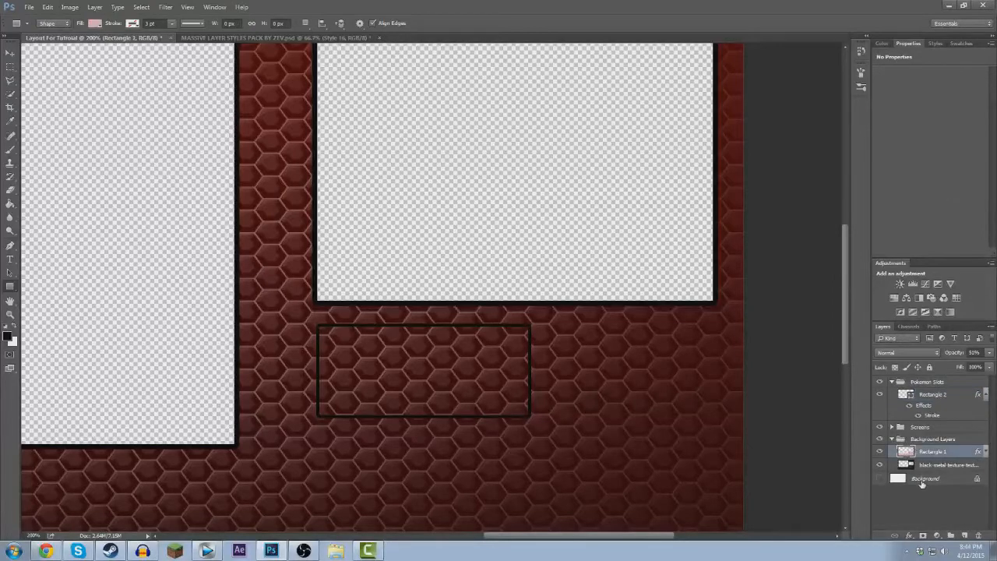
pyautogui.click(935, 468)
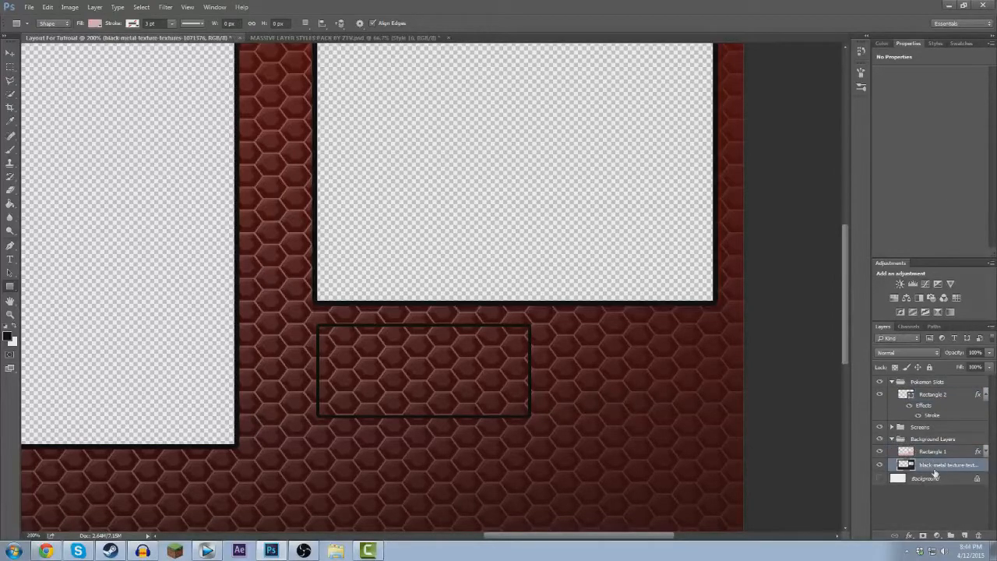
pyautogui.press('Delete')
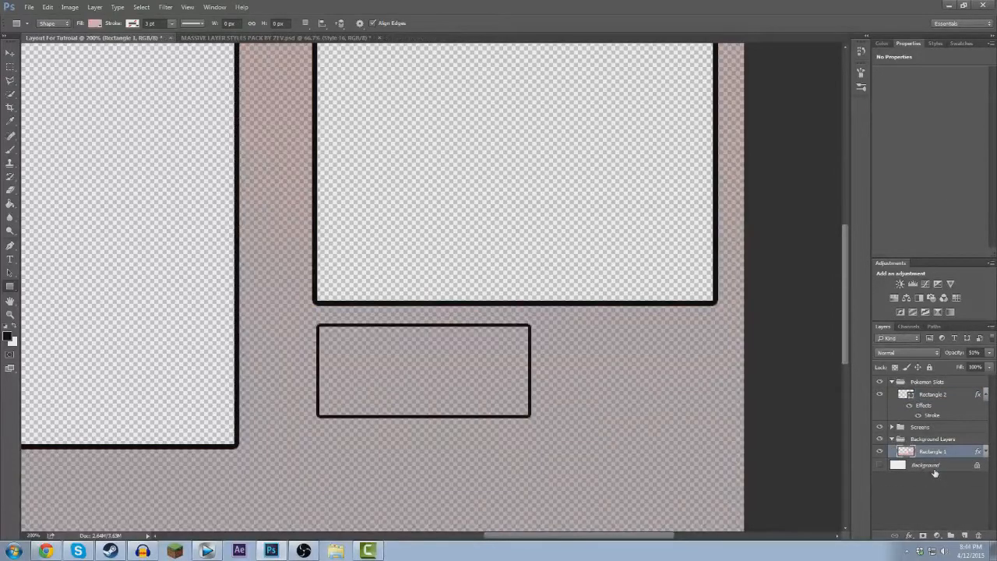
pyautogui.hotkey('ctrl', 'z')
pyautogui.click(932, 394)
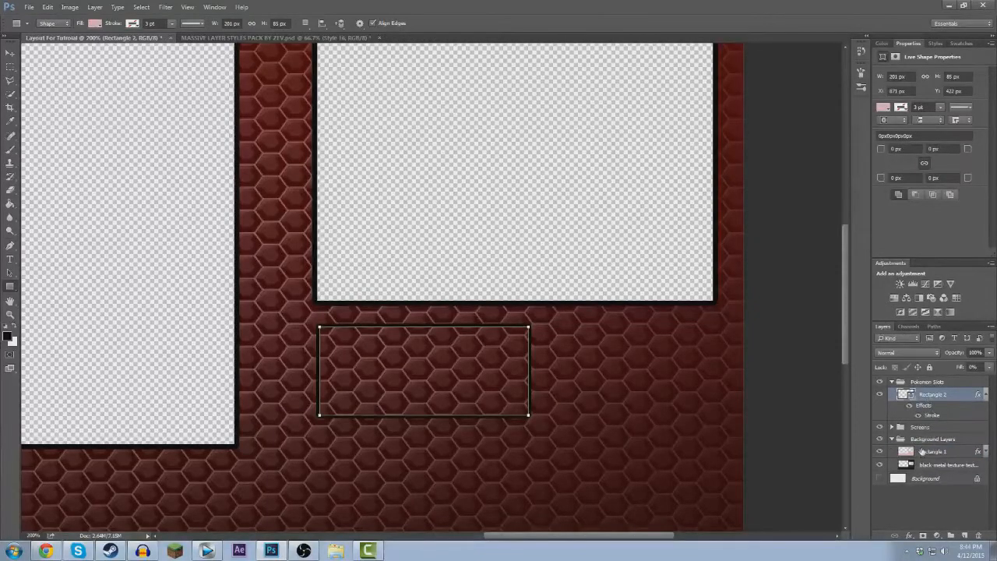
# Select the slot rectangle's area with the Rectangular Marquee and clear it from the Rectangle 1 and black metal texture layers.
pyautogui.click(11, 67)
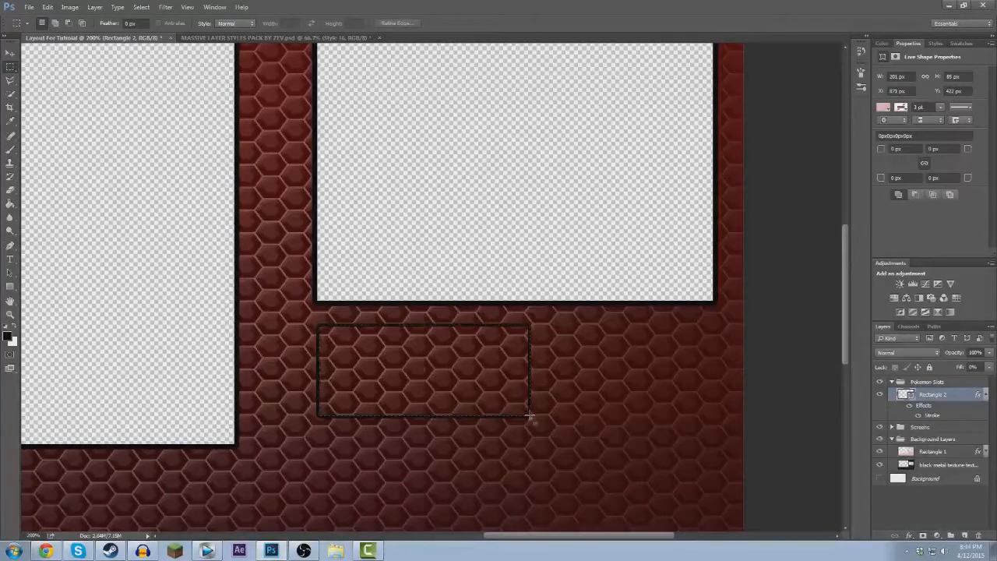
pyautogui.moveTo(530, 415); pyautogui.dragTo(531, 415)
pyautogui.click(918, 451)
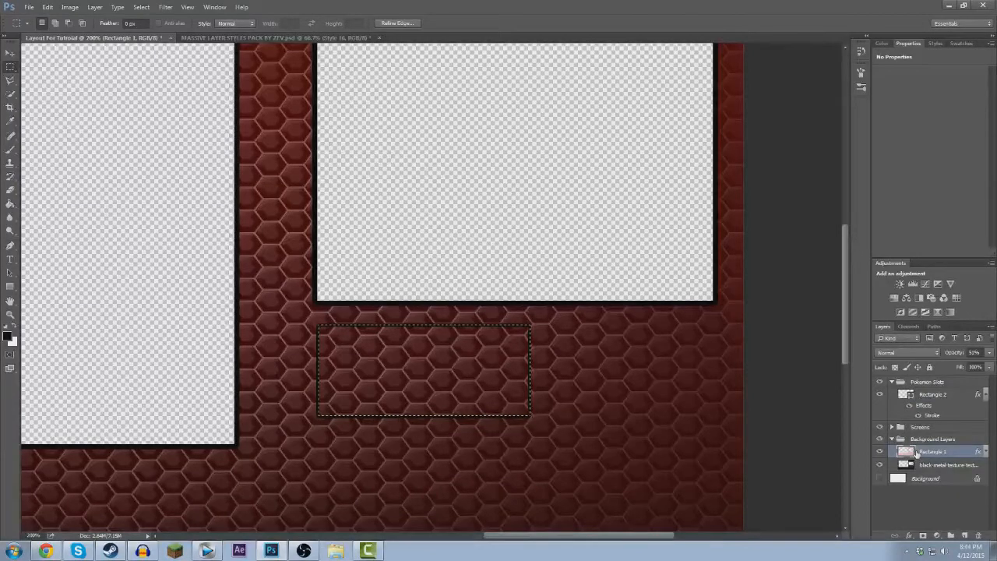
pyautogui.click(917, 465)
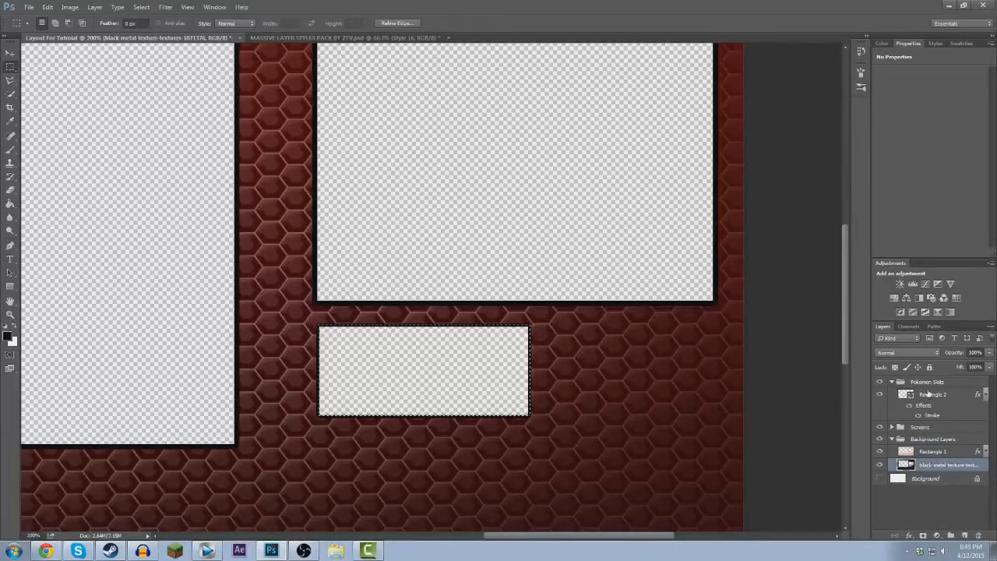
# Rename the slot rectangle's layer as Slot 1.
pyautogui.doubleClick(929, 394)
pyautogui.write('Slot')
pyautogui.press('Return')
# Duplicate the Slot 1 layer and name the copy Slot 2.
pyautogui.rightClick(953, 395)
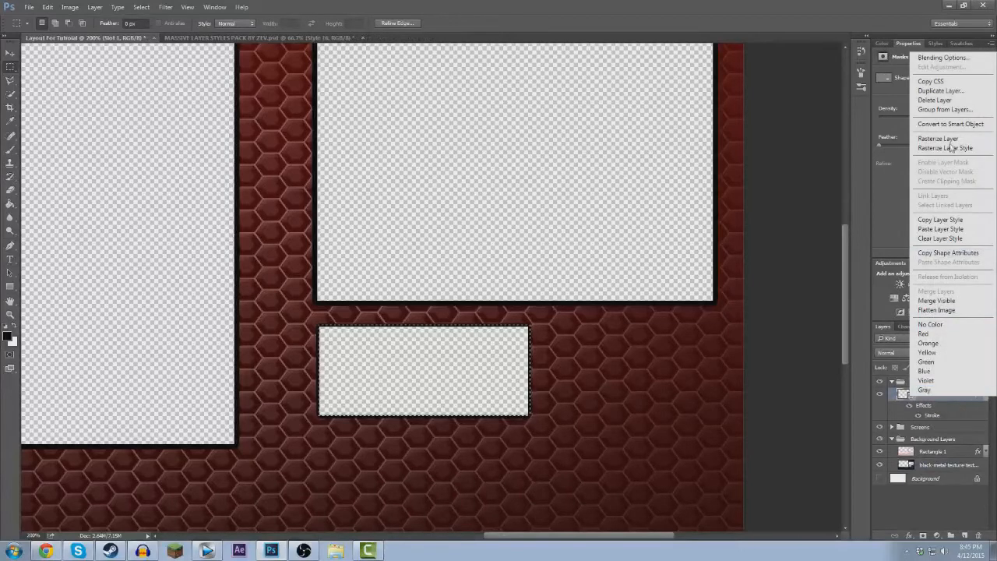
pyautogui.click(941, 91)
pyautogui.moveTo(655, 149); pyautogui.dragTo(683, 150)
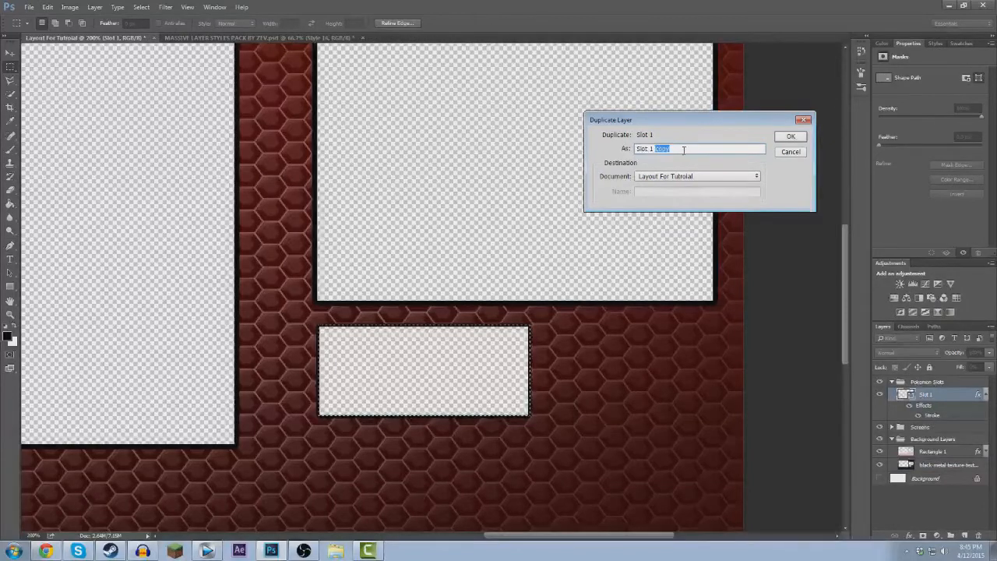
pyautogui.press('BackSpace')
pyautogui.write('2')
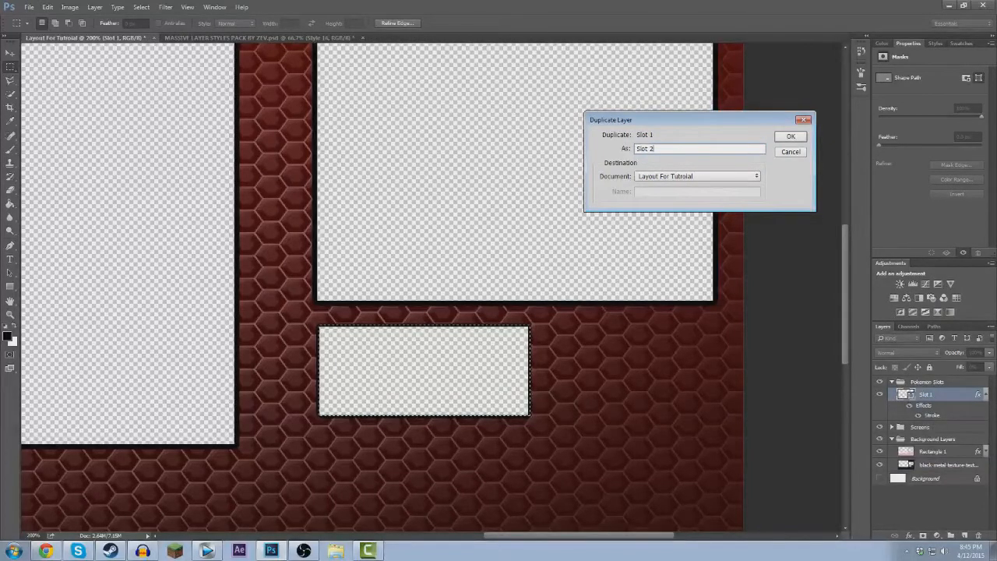
pyautogui.click(778, 138)
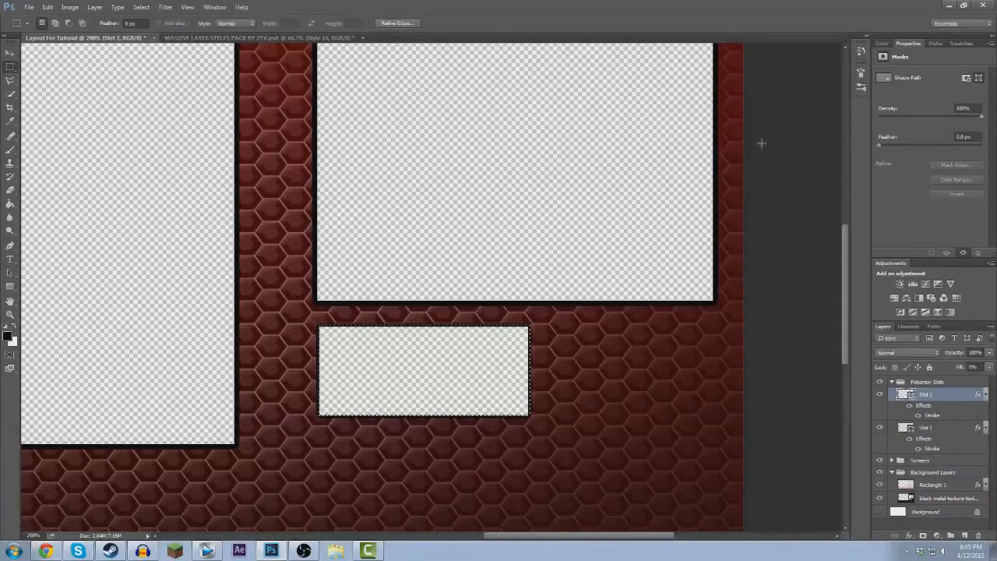
# Move Slot 2 level with Slot 1 on its right side, and try to fine-tune the position of Slot 1.
pyautogui.click(10, 52)
pyautogui.moveTo(472, 389); pyautogui.dragTo(689, 390)
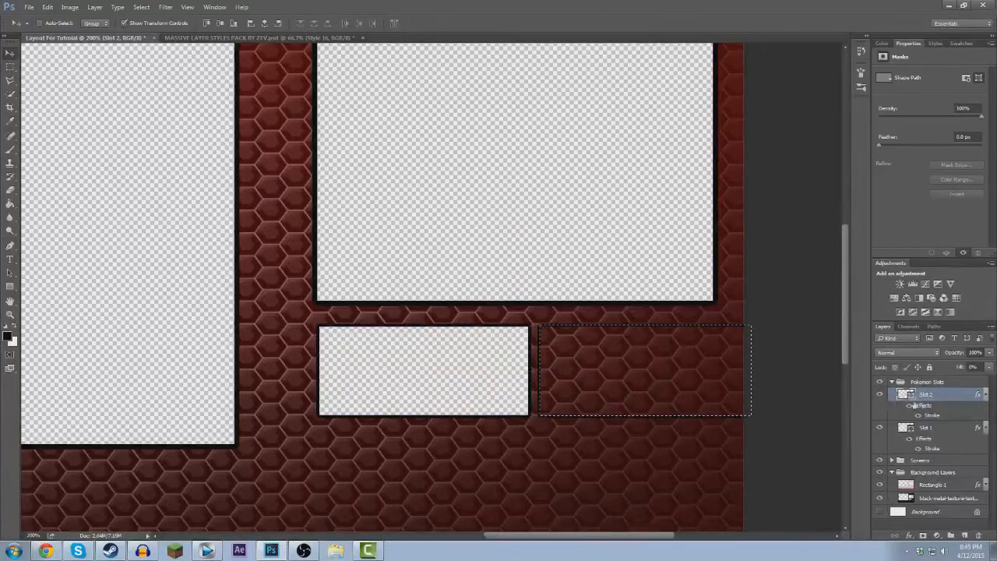
pyautogui.click(937, 427)
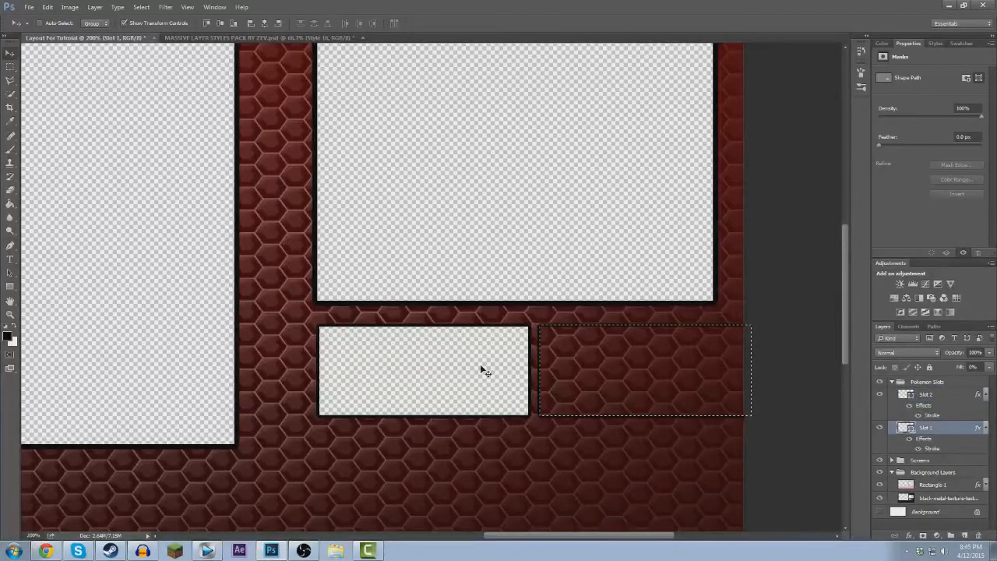
pyautogui.moveTo(418, 359)
pyautogui.mouseDown()
pyautogui.moveTo(397, 356)
pyautogui.moveTo(426, 358)
pyautogui.moveTo(419, 352)
pyautogui.mouseUp()
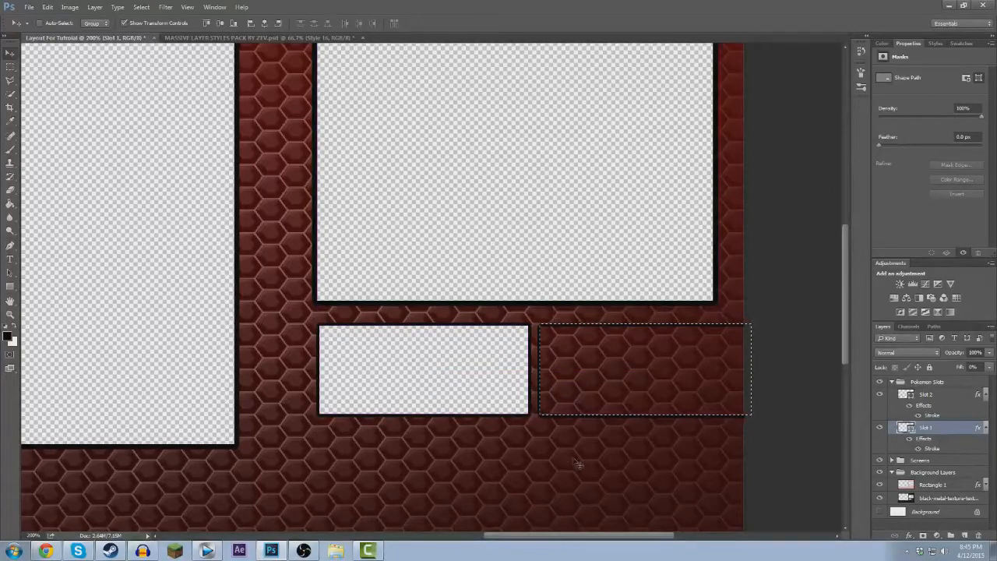
pyautogui.moveTo(552, 434); pyautogui.dragTo(551, 434)
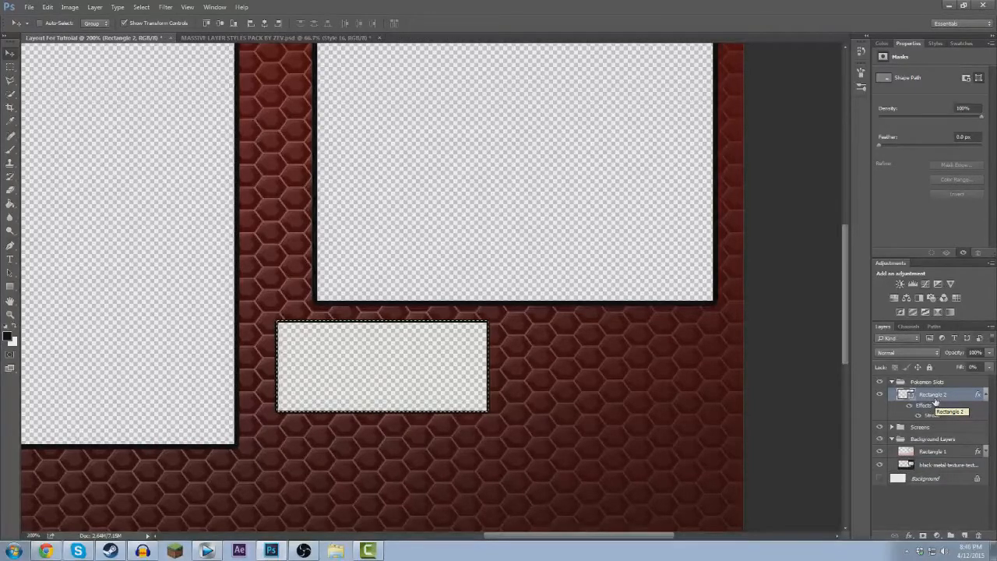
# Duplicate the Rectangle 2 slot layer and name the copy Slot 2.
pyautogui.rightClick(935, 400)
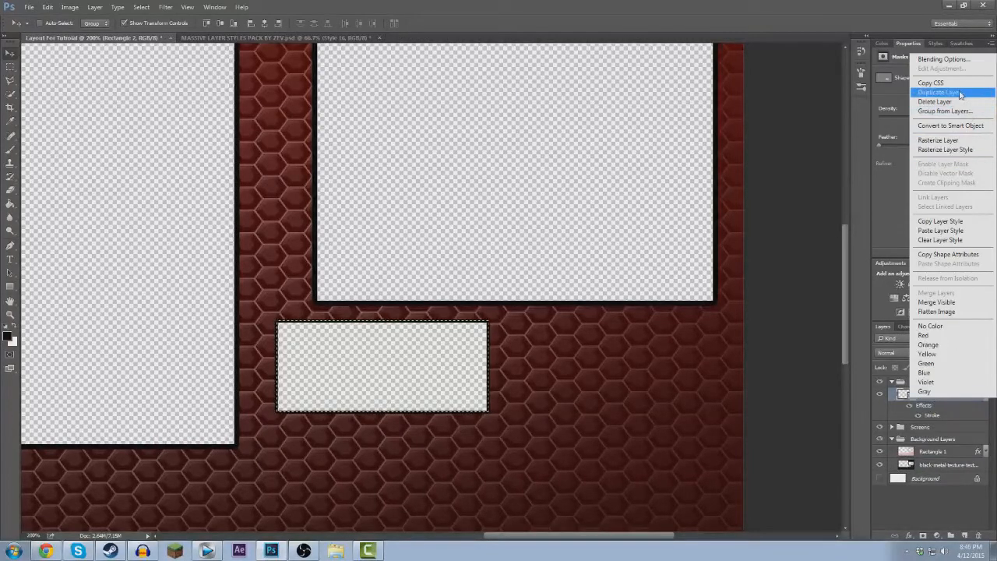
pyautogui.click(959, 93)
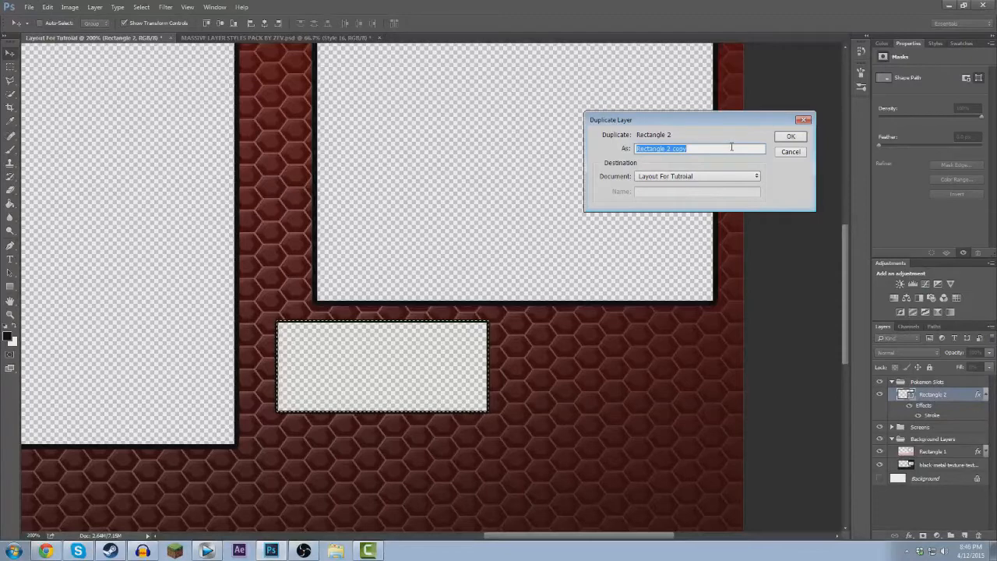
pyautogui.doubleClick(731, 147)
pyautogui.moveTo(732, 147); pyautogui.dragTo(619, 154)
pyautogui.write('Slot 2')
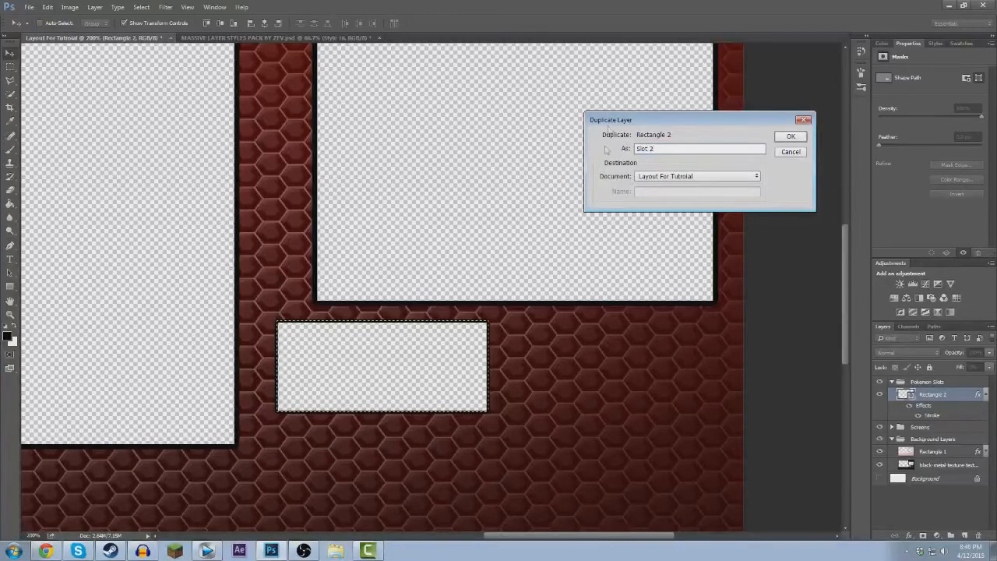
pyautogui.click(791, 136)
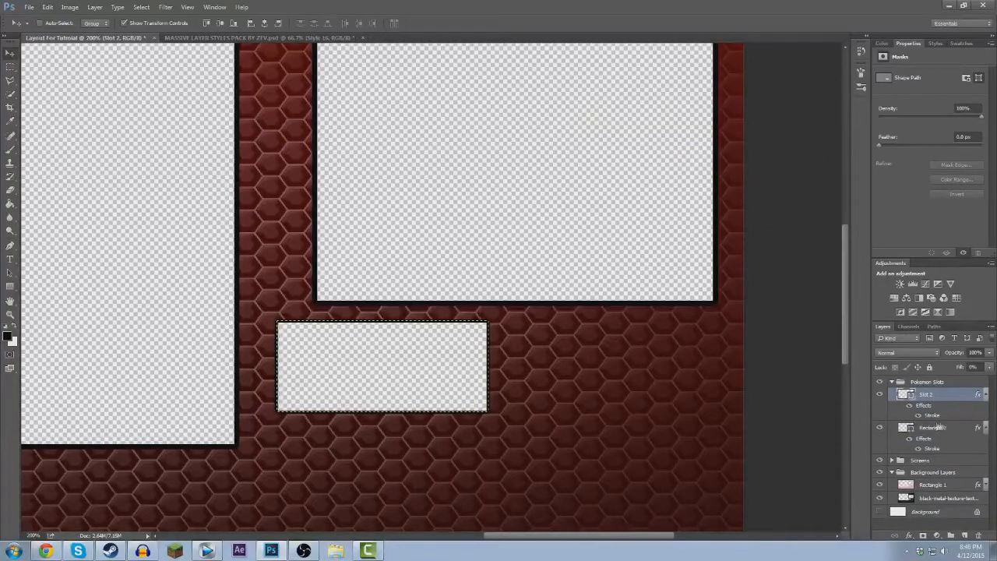
# Rename the original Rectangle 2 layer as Slot 1 and collapse its effects list.
pyautogui.click(939, 428)
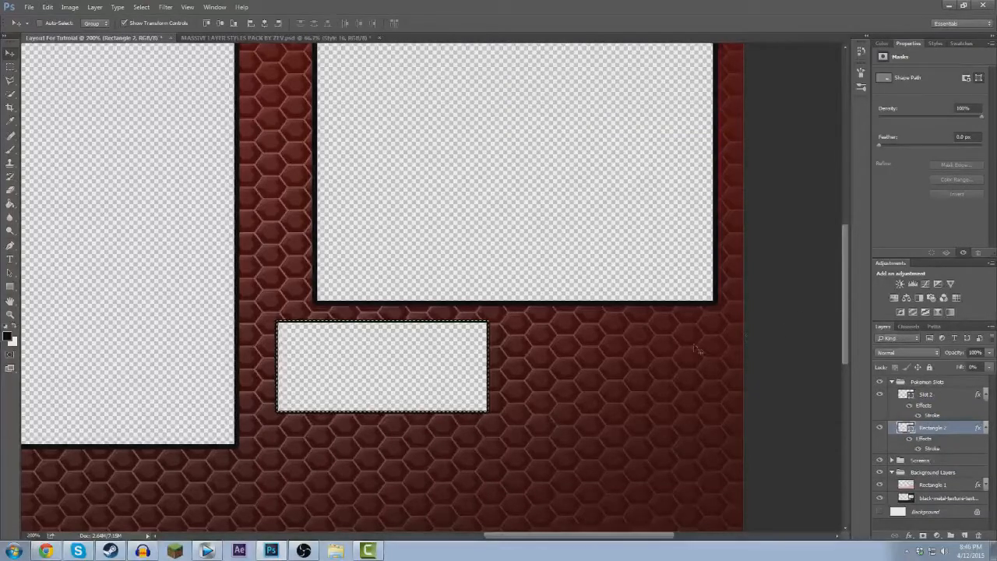
pyautogui.doubleClick(933, 427)
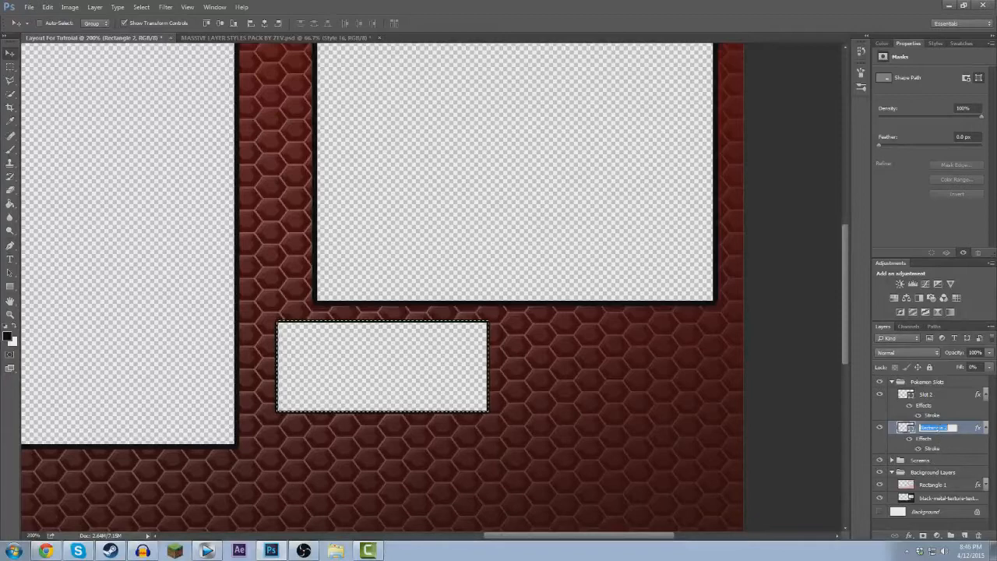
pyautogui.write('S')
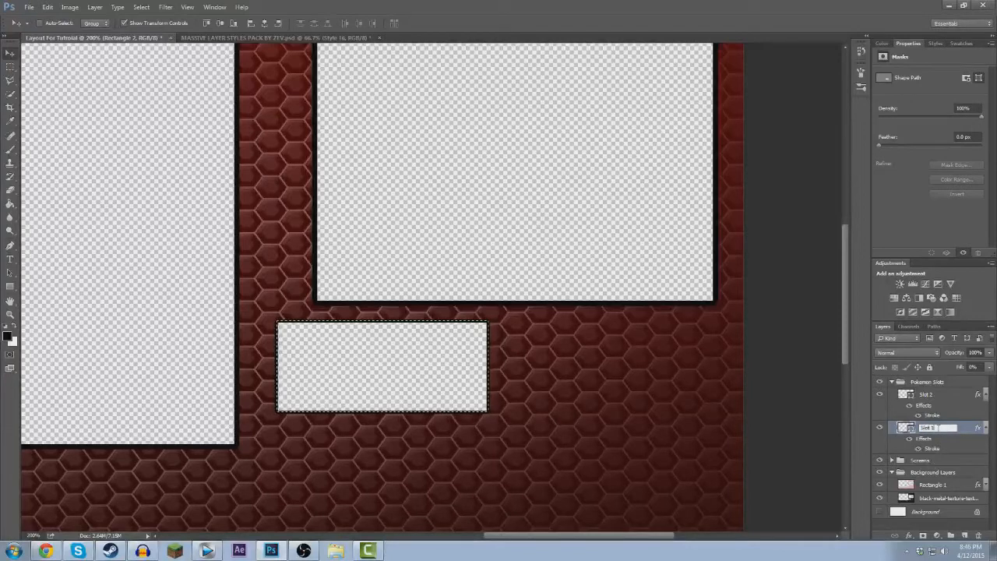
pyautogui.write('lot 1')
pyautogui.click(986, 427)
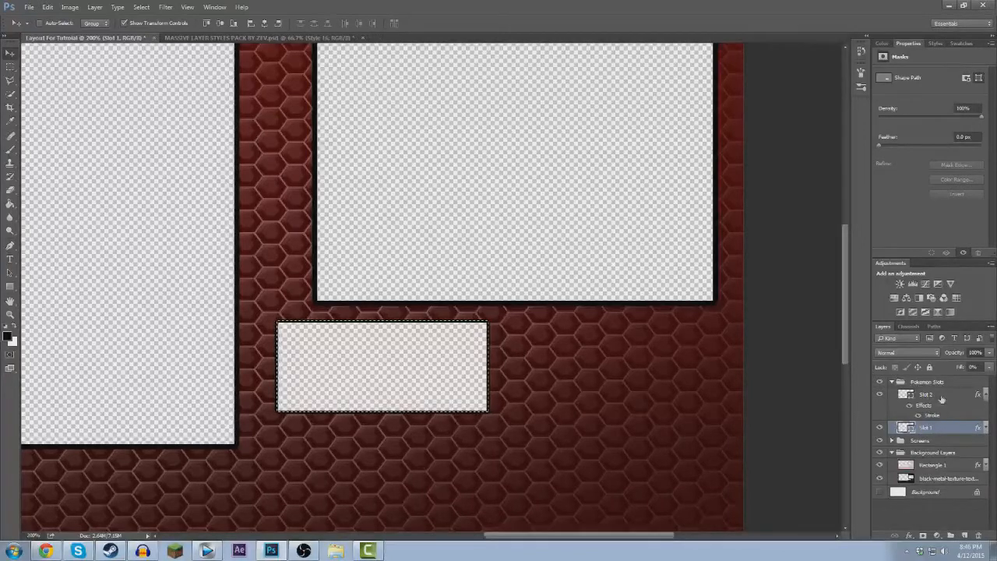
# Move Slot 2 to the right of Slot 1 at the same height below the smaller frame, and nudge Slot 1 slightly right.
pyautogui.click(941, 395)
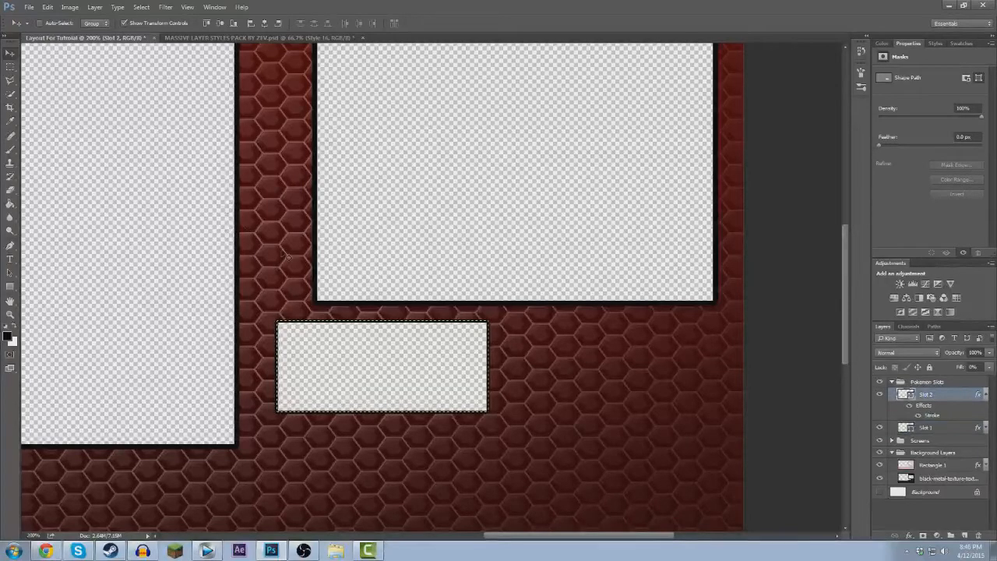
pyautogui.moveTo(482, 354); pyautogui.dragTo(672, 349)
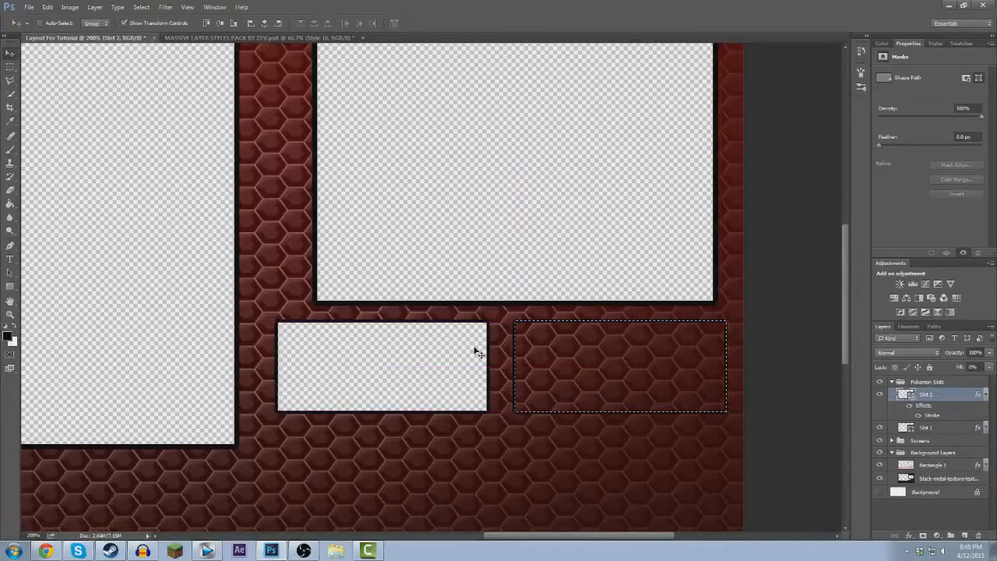
pyautogui.click(927, 427)
pyautogui.moveTo(434, 367); pyautogui.dragTo(434, 361)
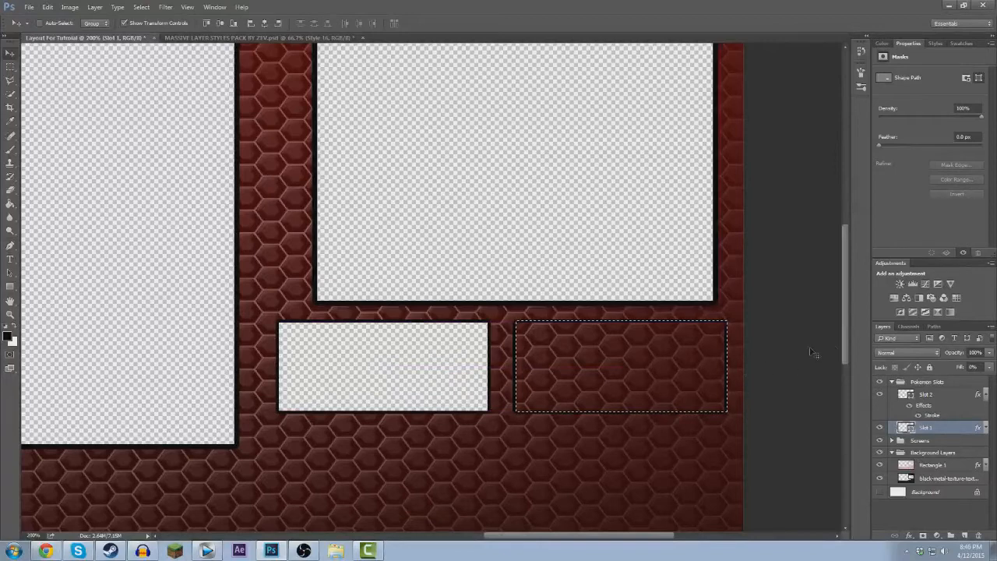
# Clear the selected Slot 2 area from the Rectangle 1 and black metal texture layers.
pyautogui.click(925, 395)
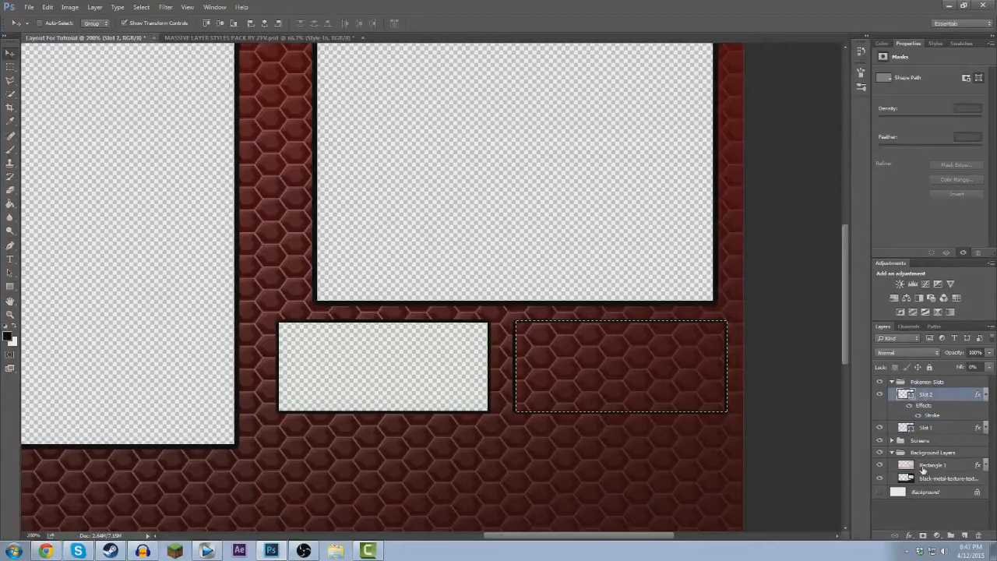
pyautogui.click(923, 467)
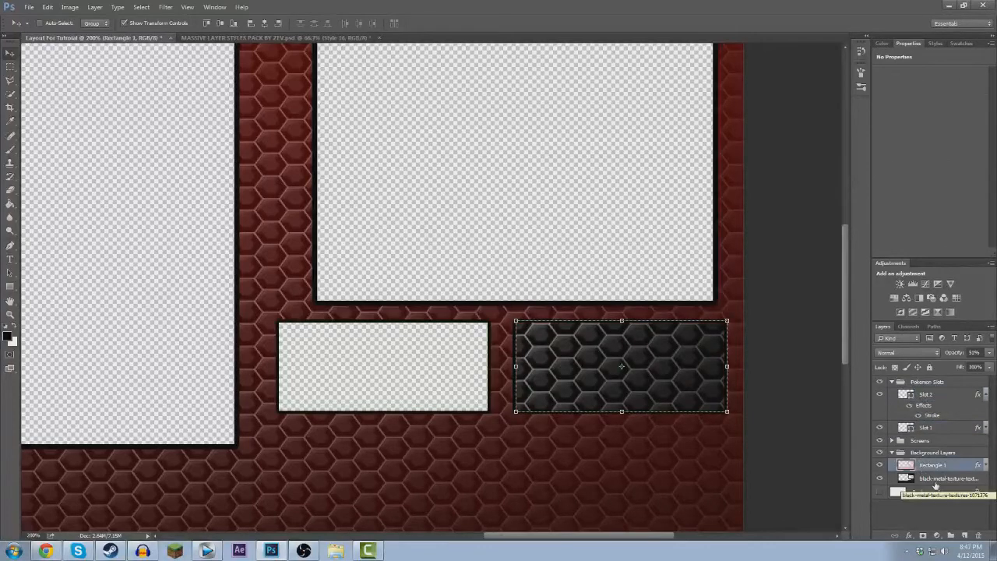
pyautogui.click(935, 483)
pyautogui.press('Delete')
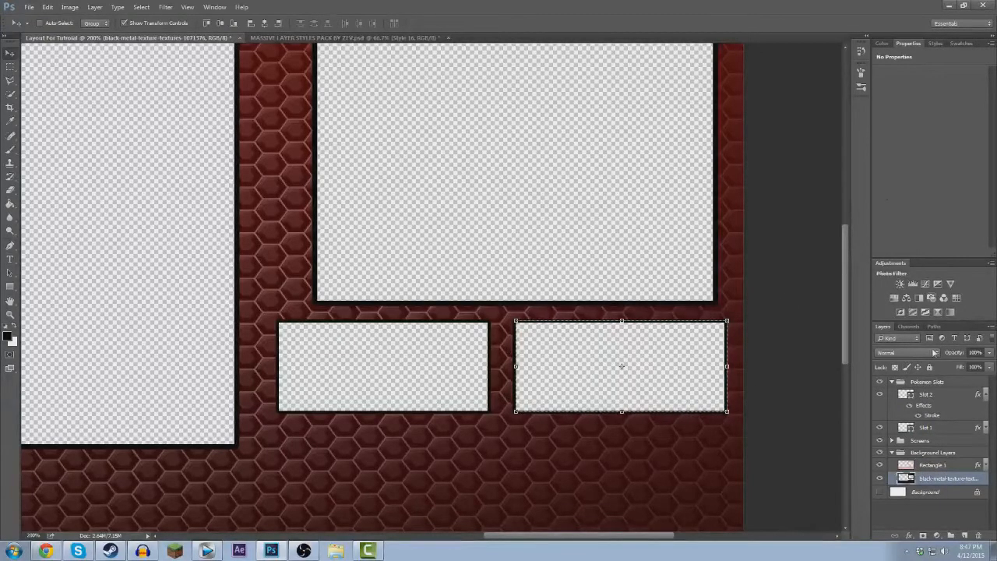
# Collapse Slot 2's effects list and duplicate the Slot 1 and Slot 2 layers together within the same document.
pyautogui.click(986, 395)
pyautogui.click(950, 413)
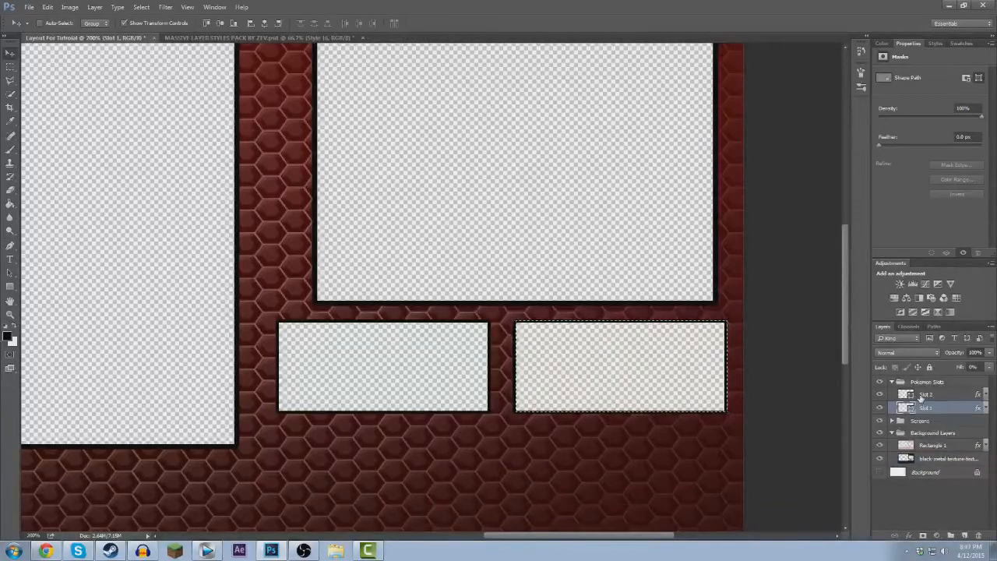
pyautogui.keyDown('shift'); pyautogui.click(924, 396); pyautogui.keyUp('shift')
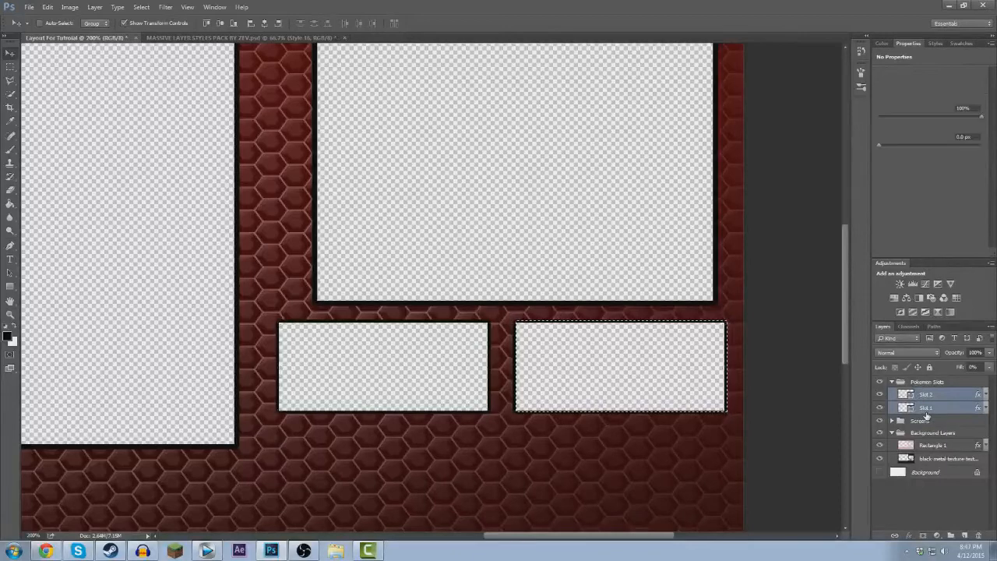
pyautogui.click(926, 415)
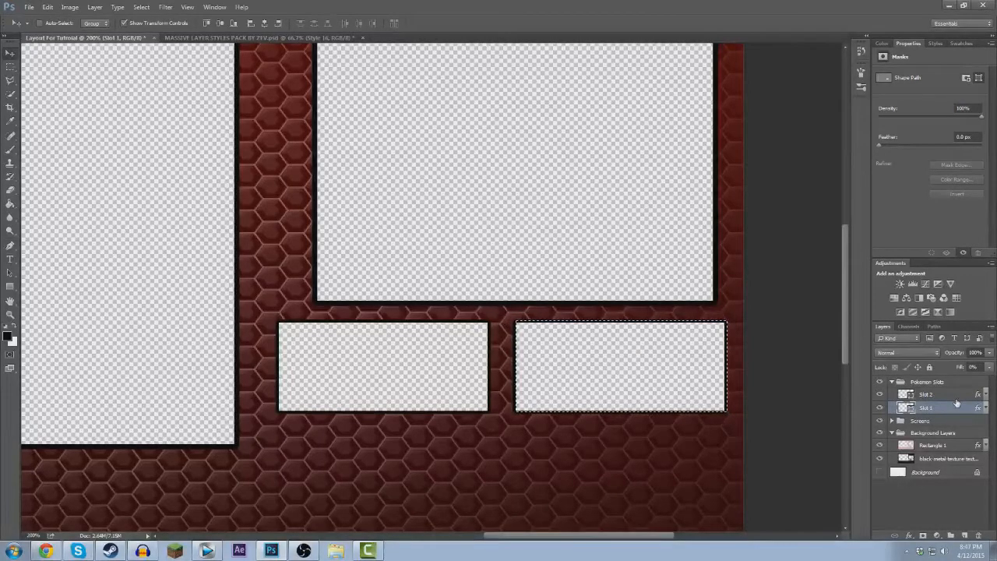
pyautogui.keyDown('shift'); pyautogui.click(943, 395); pyautogui.keyUp('shift')
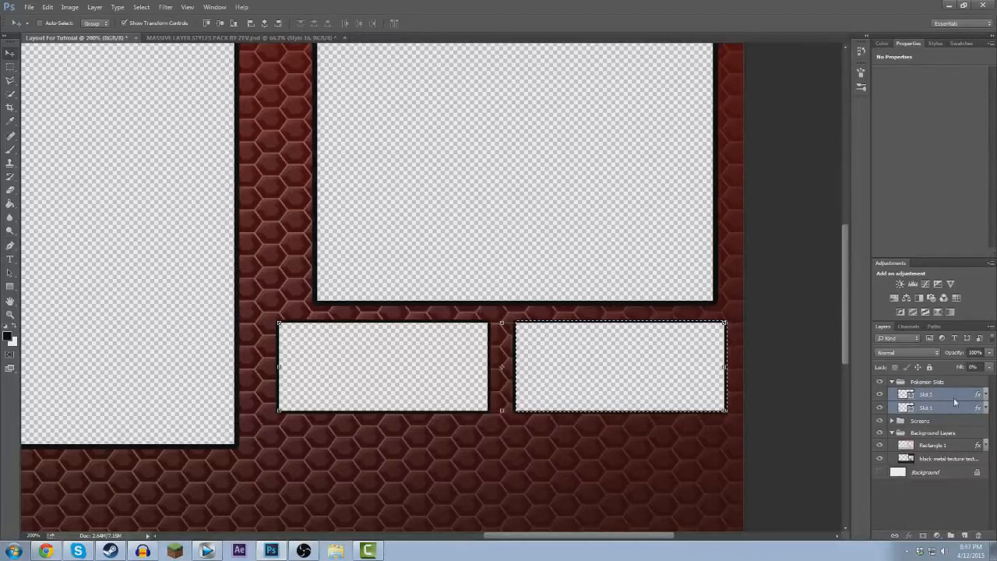
pyautogui.rightClick(953, 401)
pyautogui.click(939, 92)
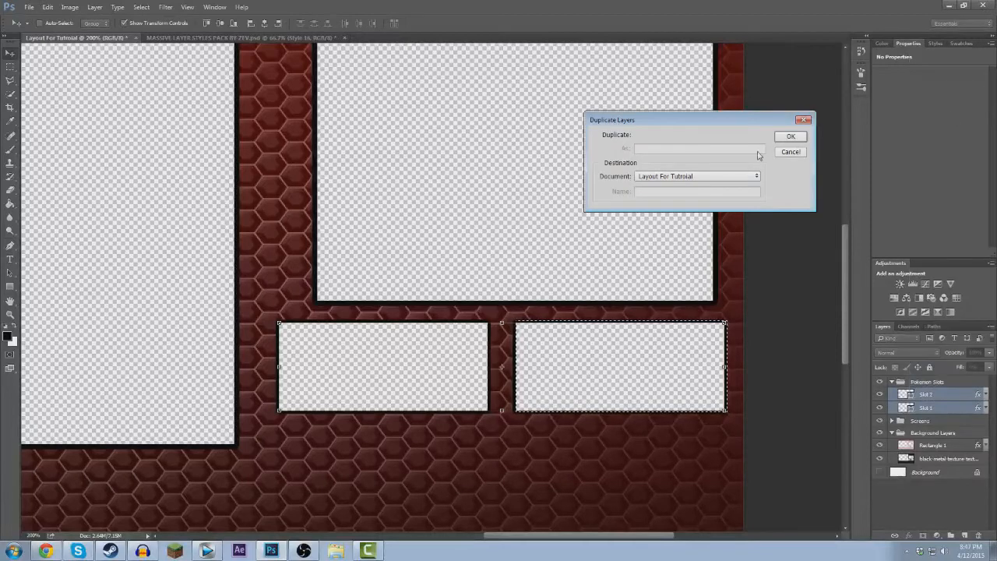
pyautogui.click(791, 136)
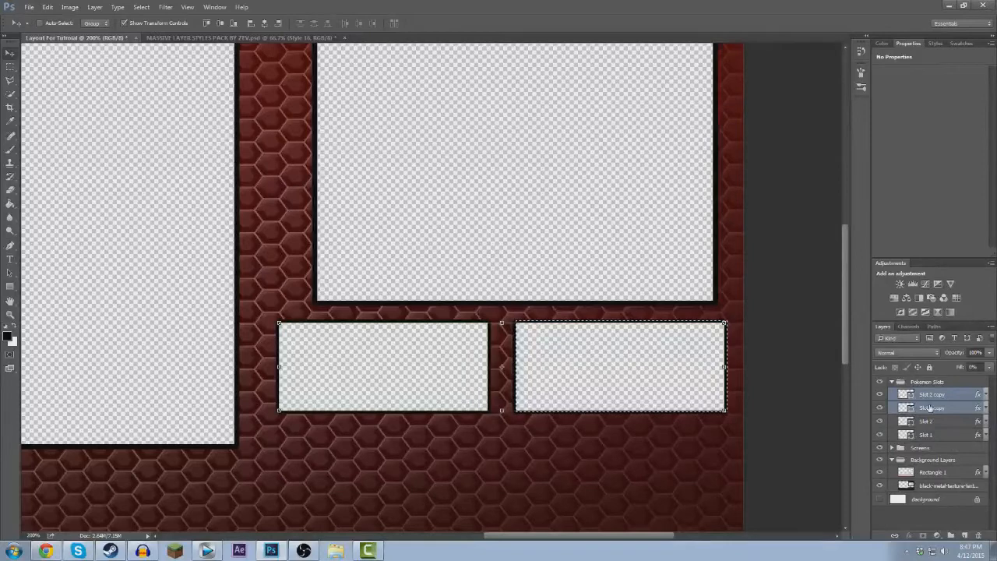
# Rename the duplicated Slot 1 copy layer as Slot 3 and the Slot 2 copy layer as Slot 4.
pyautogui.doubleClick(927, 407)
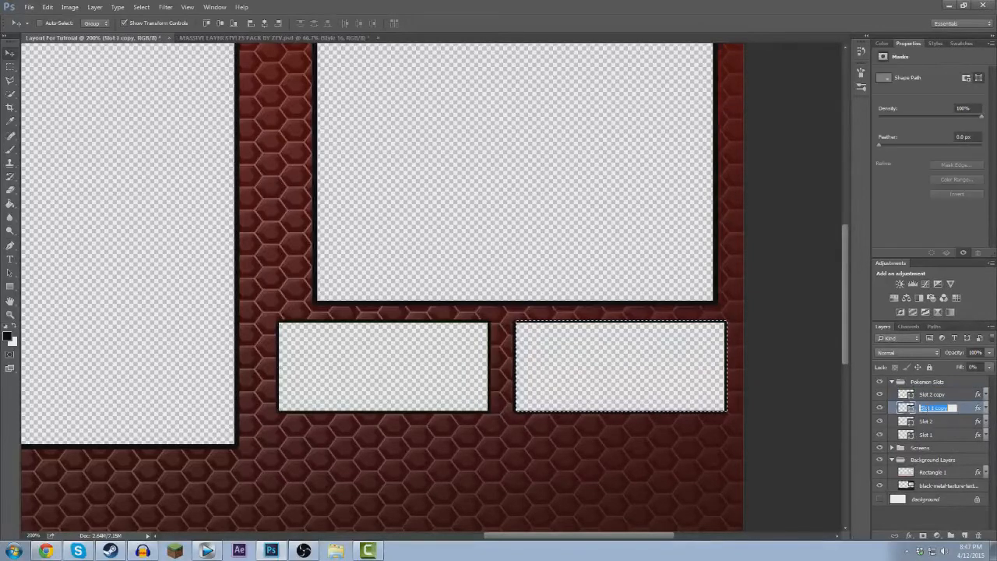
pyautogui.write('Slot 3')
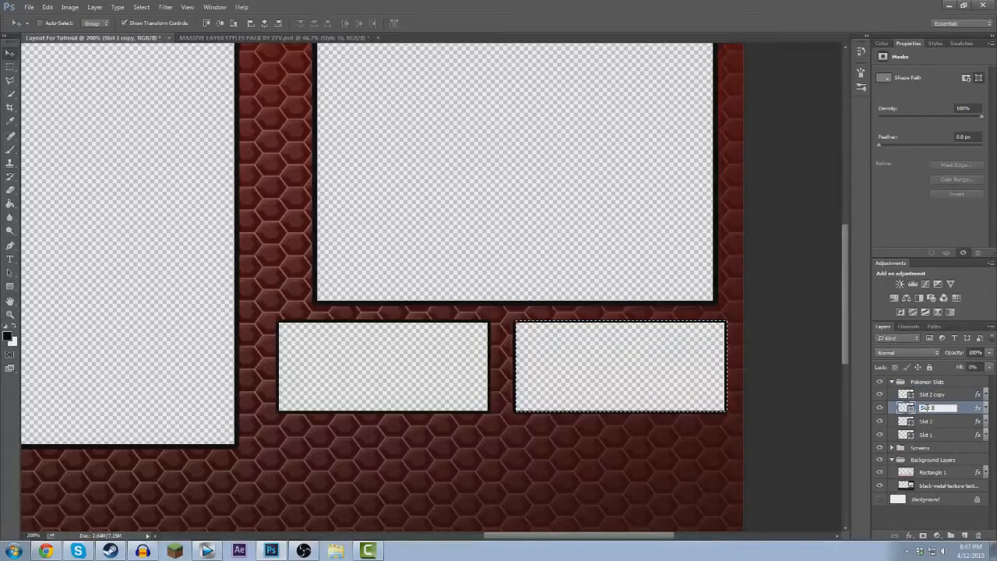
pyautogui.doubleClick(932, 395)
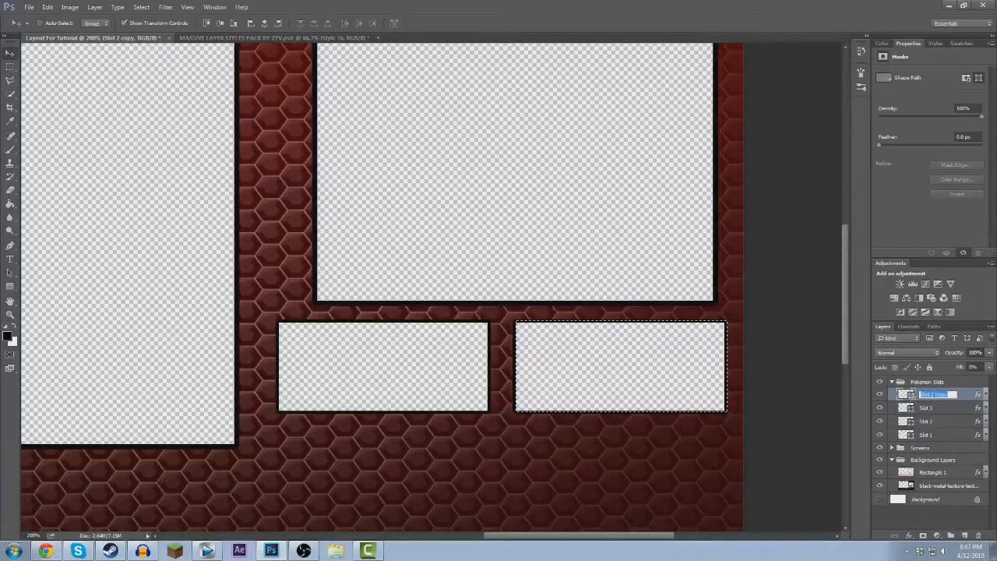
pyautogui.write('Slot ')
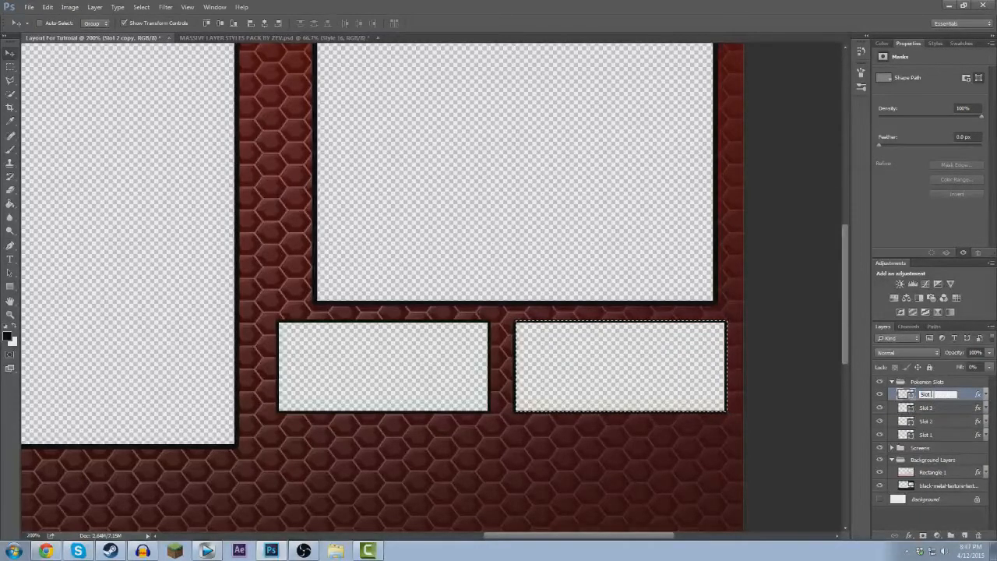
pyautogui.write('24')
# Move the Slot 3 and Slot 4 layers together straight down to form a second row beneath Slot 1 and Slot 2.
pyautogui.click(926, 410)
pyautogui.click(927, 410)
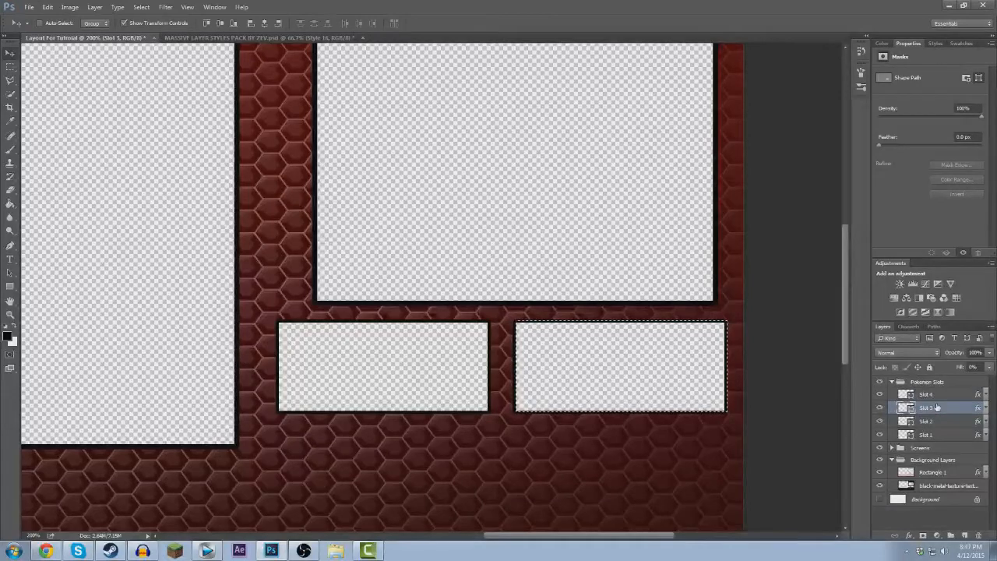
pyautogui.keyDown('ctrl'); pyautogui.click(937, 396); pyautogui.keyUp('ctrl')
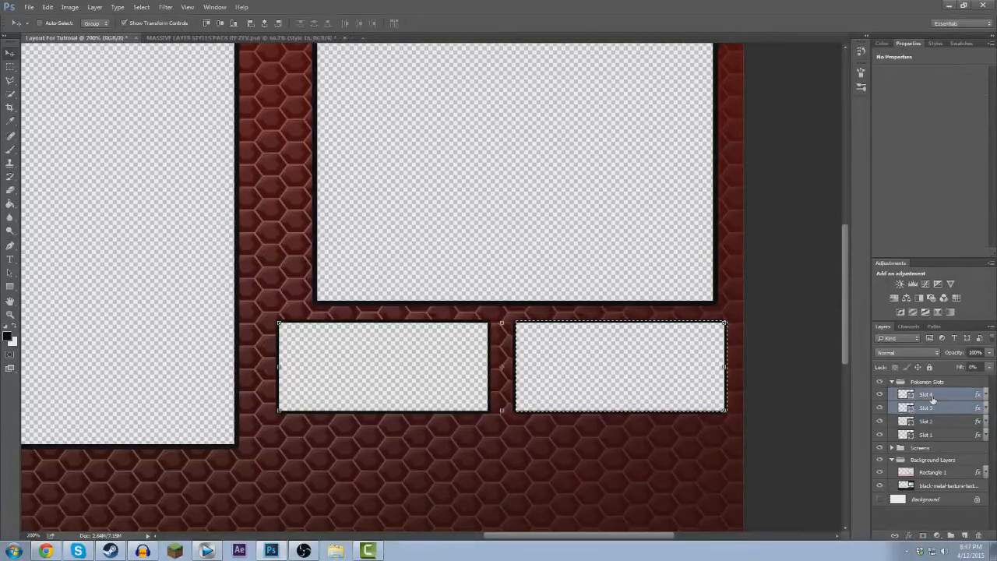
pyautogui.moveTo(656, 375); pyautogui.dragTo(650, 481)
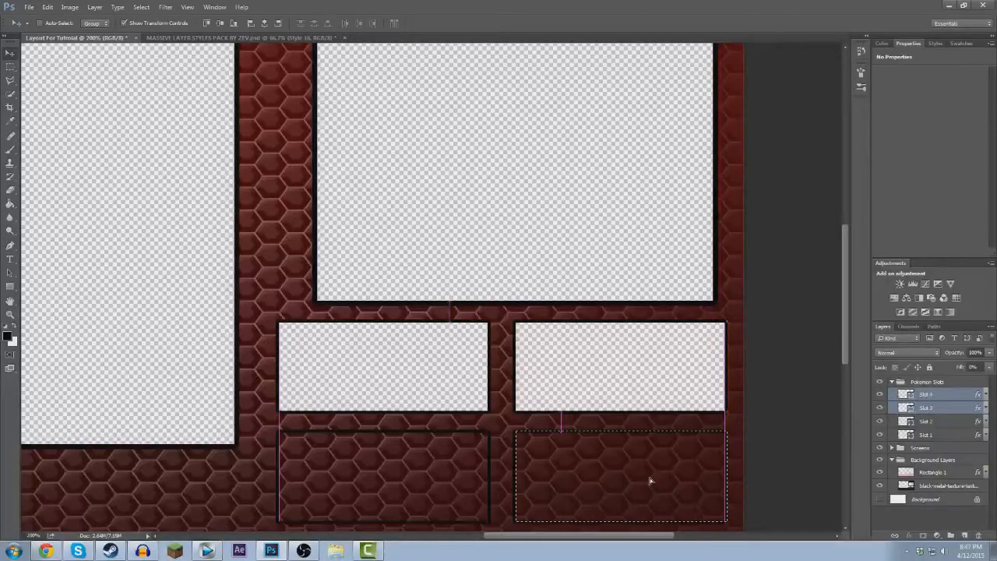
pyautogui.moveTo(650, 478); pyautogui.dragTo(650, 478)
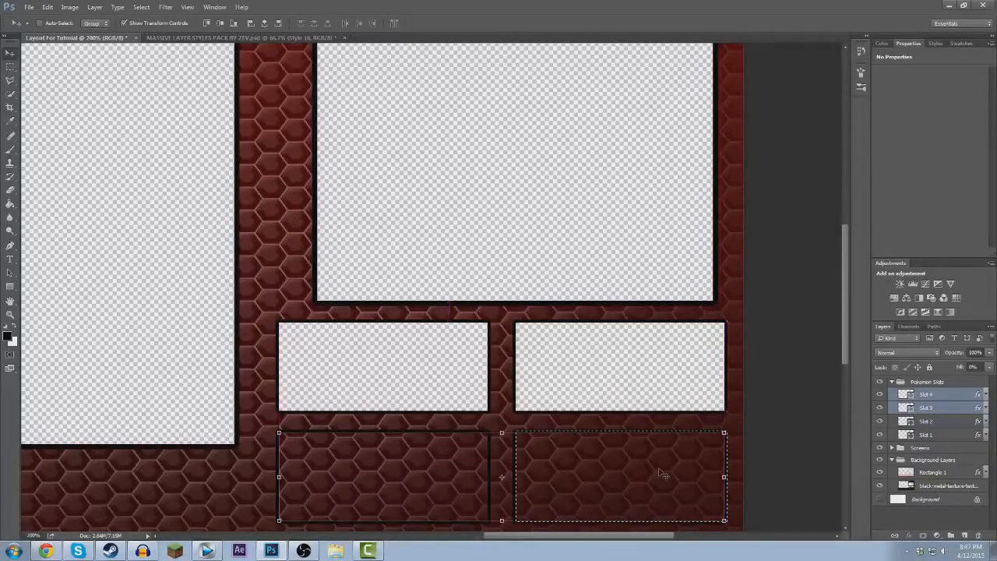
# Clear the selected Slot 4 area from the Rectangle 1 and black metal texture layers.
pyautogui.click(927, 396)
pyautogui.click(931, 472)
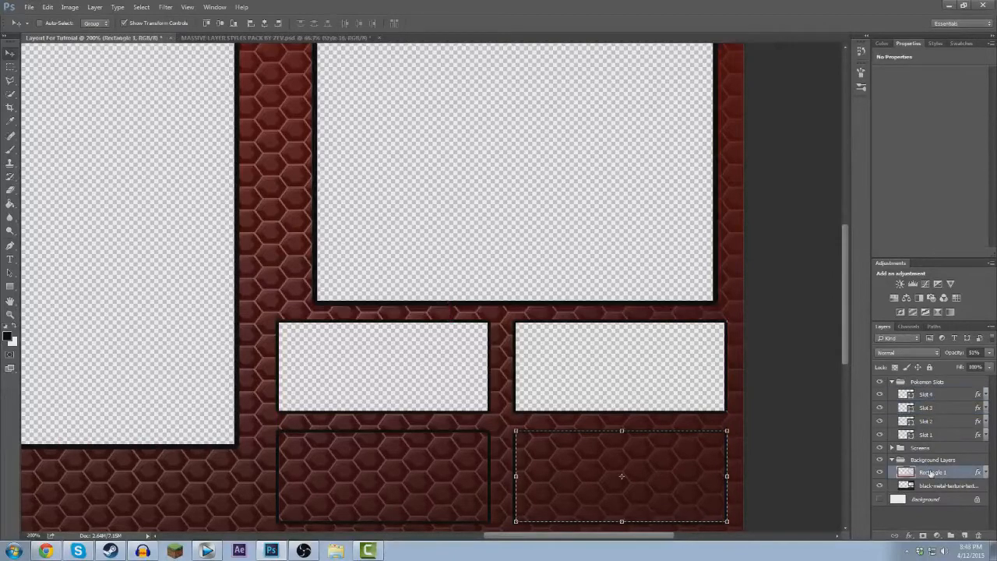
pyautogui.click(933, 486)
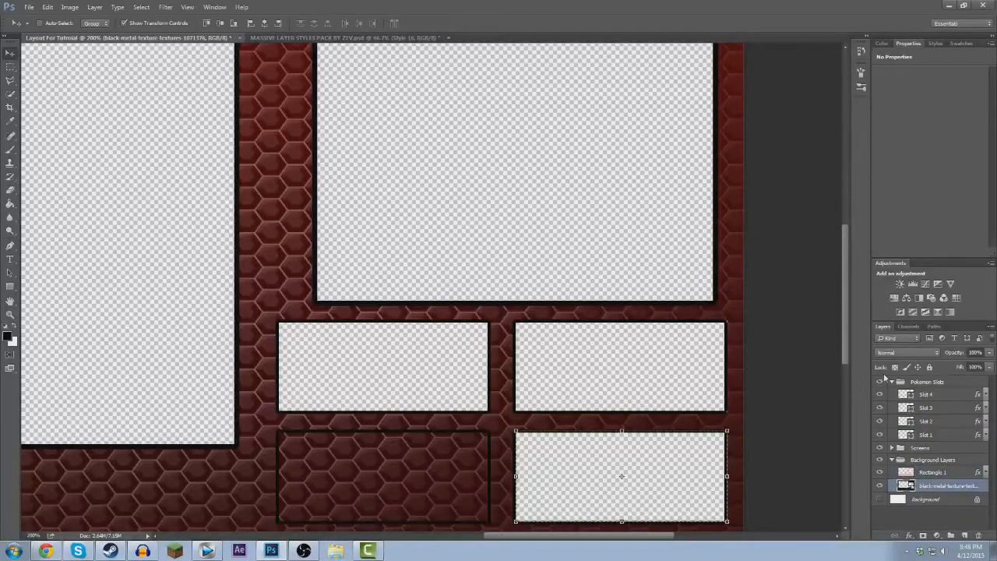
# Shift the selection over Slot 3 and clear that area from the Rectangle 1 and black metal texture layers.
pyautogui.click(949, 411)
pyautogui.press('m')
pyautogui.moveTo(631, 466); pyautogui.dragTo(394, 470)
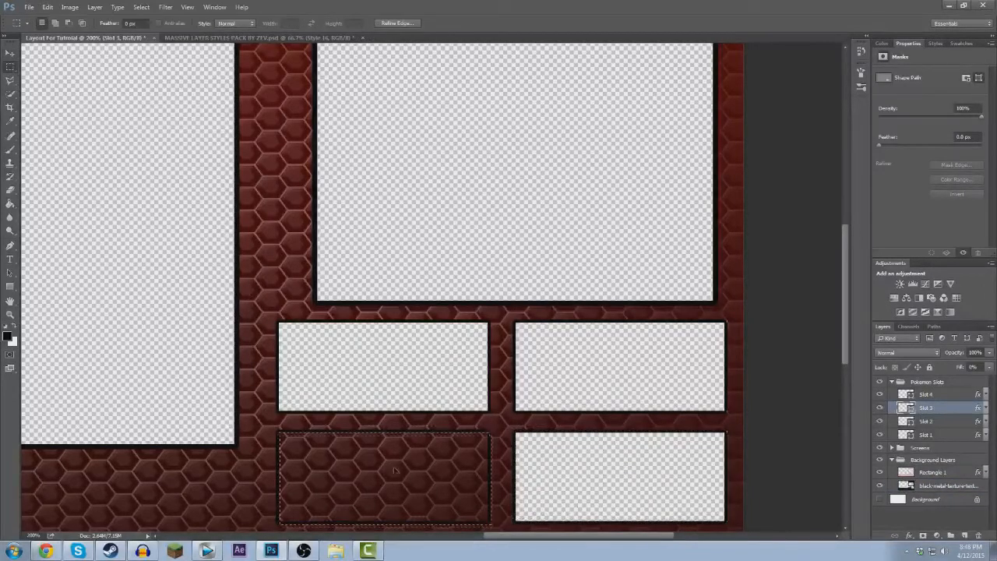
pyautogui.click(931, 472)
pyautogui.press('Delete')
pyautogui.click(952, 488)
pyautogui.press('Delete')
# Duplicate the Slot 3 and Slot 4 layers together within the same document.
pyautogui.hotkey('ctrl', '-')
pyautogui.hotkey('ctrl', '+')
pyautogui.scroll(-1, 616, 447)
pyautogui.moveTo(528, 536); pyautogui.dragTo(627, 536)
pyautogui.scroll(-8, 623, 413)
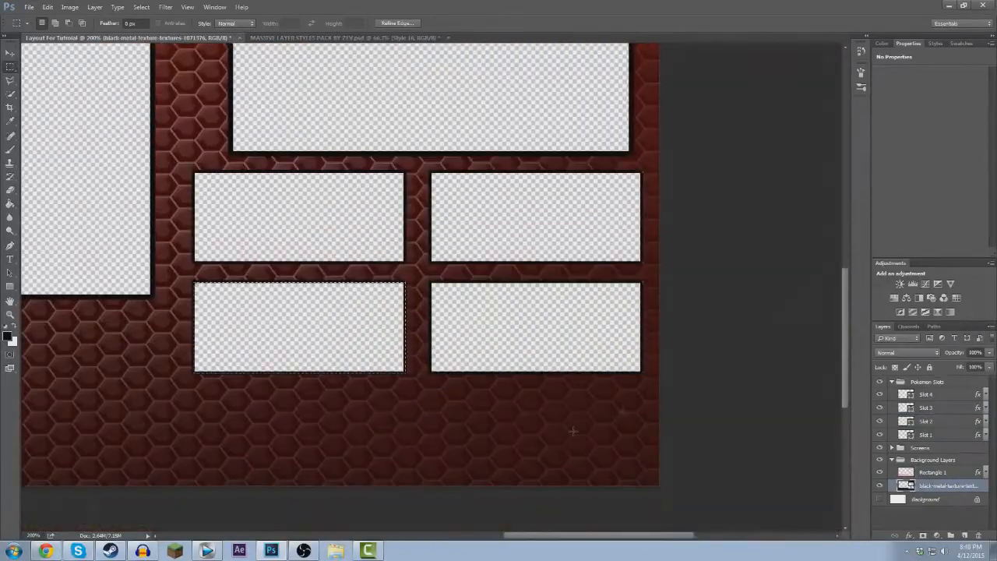
pyautogui.click(930, 407)
pyautogui.keyDown('shift'); pyautogui.click(931, 396); pyautogui.keyUp('shift')
pyautogui.rightClick(931, 395)
pyautogui.click(945, 92)
pyautogui.click(784, 139)
# Rename the Slot 3 copy layer as Slot 5 and the Slot 4 copy layer as Slot 6.
pyautogui.doubleClick(932, 408)
pyautogui.write('Slot 5')
pyautogui.press('Return')
pyautogui.doubleClick(933, 396)
pyautogui.write('Slot 6')
pyautogui.press('Return')
# Move Slot 5 and Slot 6 together straight down to form a third row beneath Slot 3 and Slot 4.
pyautogui.click(943, 407)
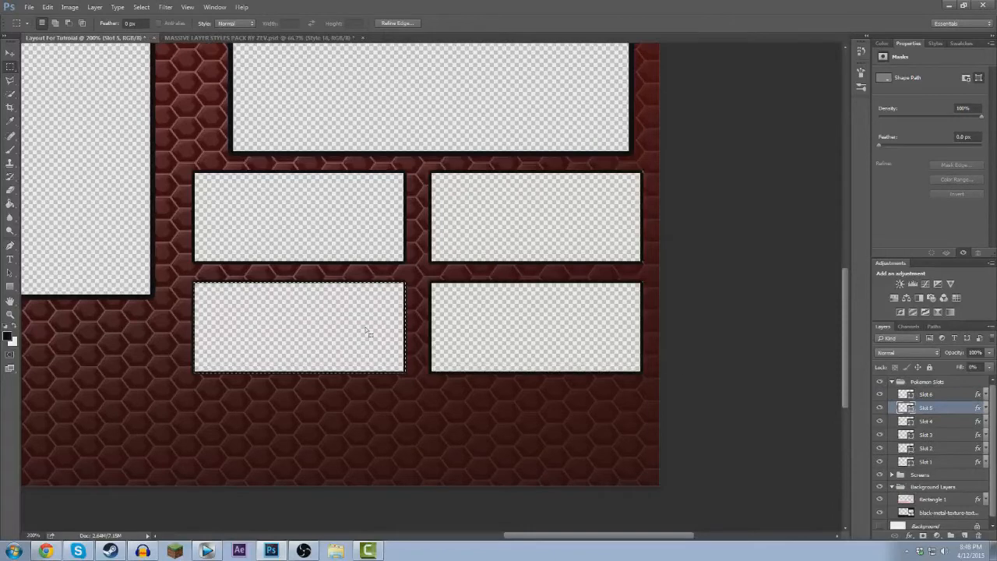
pyautogui.keyDown('shift'); pyautogui.click(927, 394); pyautogui.keyUp('shift')
pyautogui.press('v')
pyautogui.moveTo(319, 327); pyautogui.dragTo(320, 431)
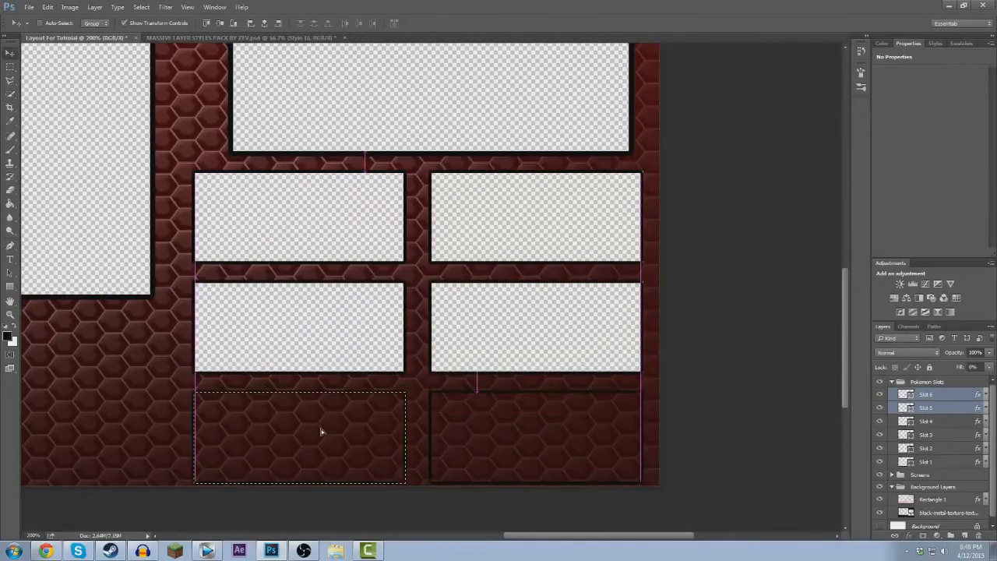
# Clear the selected Slot 5 area from the Rectangle 1 and black metal texture layers.
pyautogui.click(927, 408)
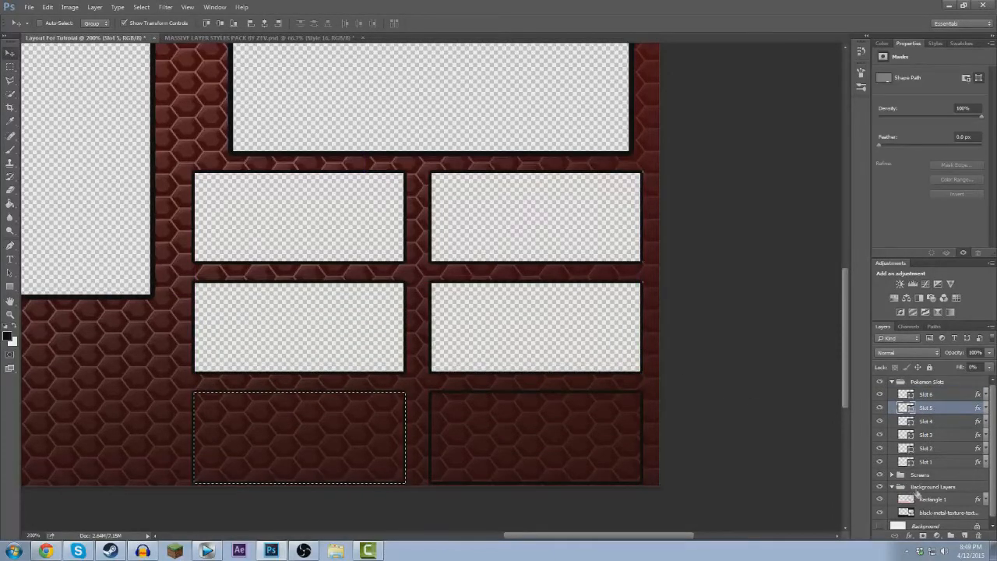
pyautogui.click(921, 497)
pyautogui.press('Delete')
pyautogui.click(950, 516)
pyautogui.press('Delete')
# Shift the selection over Slot 6, clear that area from the black metal texture and Rectangle 1 layers, and deselect.
pyautogui.press('m')
pyautogui.moveTo(291, 419); pyautogui.dragTo(529, 416)
pyautogui.press('Delete')
pyautogui.click(934, 500)
pyautogui.press('Delete')
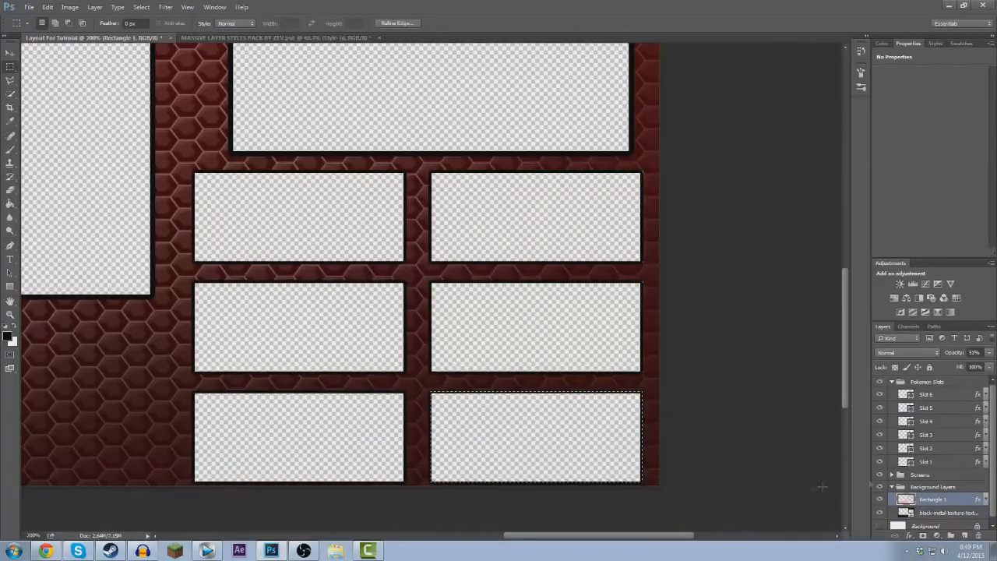
pyautogui.hotkey('ctrl', 'd')
# Nudge all six Pokemon slot frames slightly right together.
pyautogui.click(925, 421)
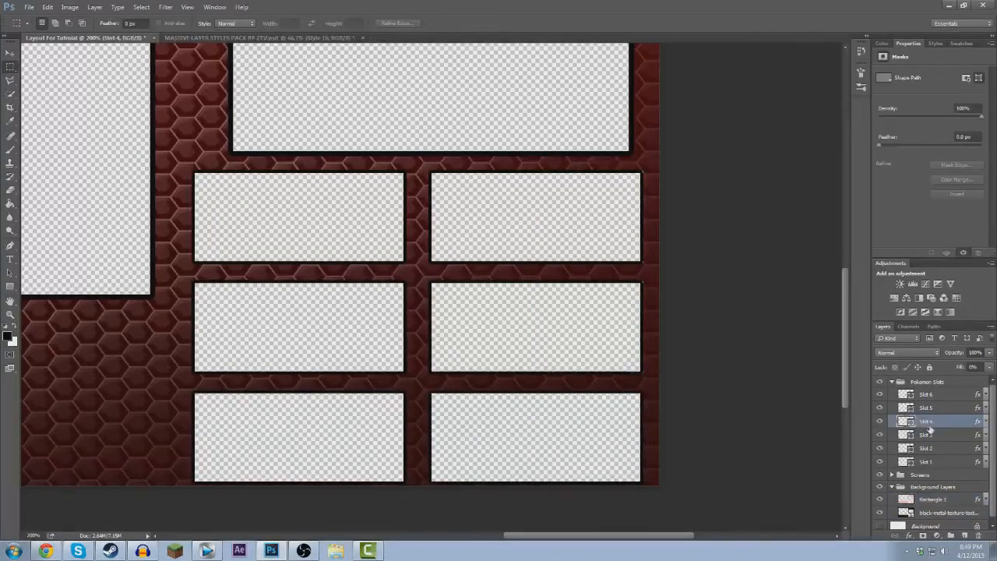
pyautogui.press('v')
pyautogui.hotkey('ctrl', 't')
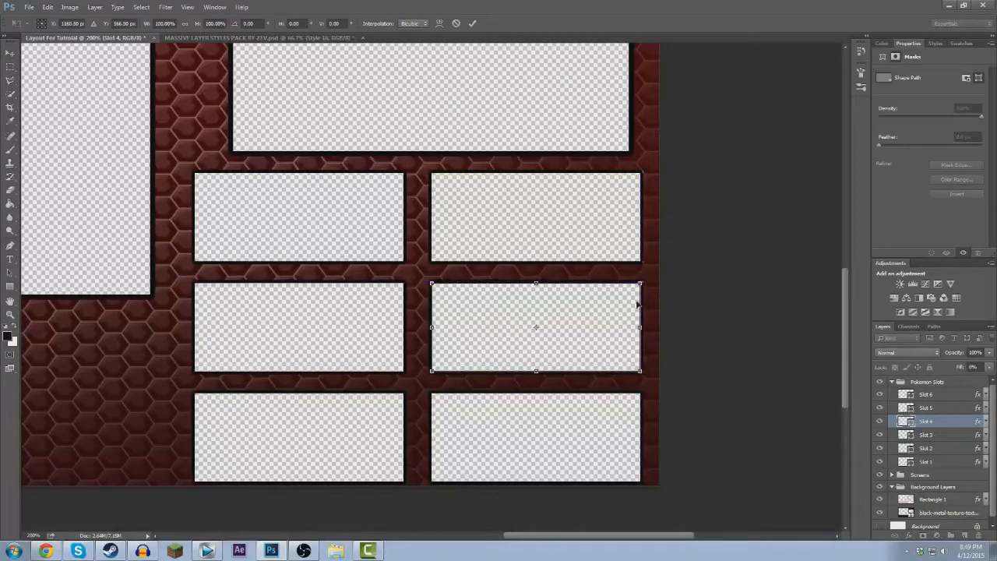
pyautogui.press('Return')
pyautogui.click(926, 435)
pyautogui.keyDown('ctrl'); pyautogui.click(609, 368); pyautogui.keyUp('ctrl')
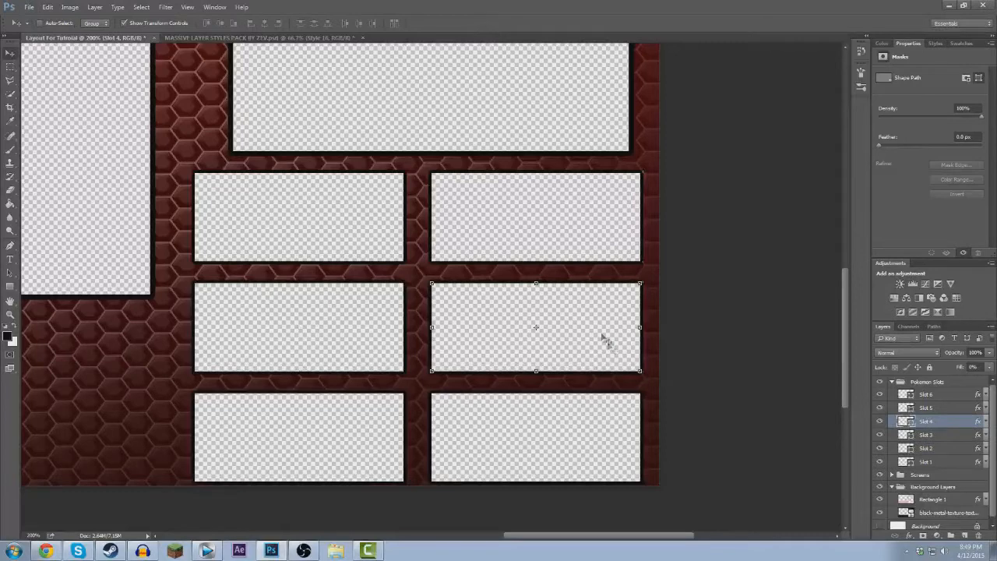
pyautogui.moveTo(602, 336); pyautogui.dragTo(604, 336)
# Nudge Slot 1 and Slot 3 slightly left over their cut-outs.
pyautogui.click(935, 461)
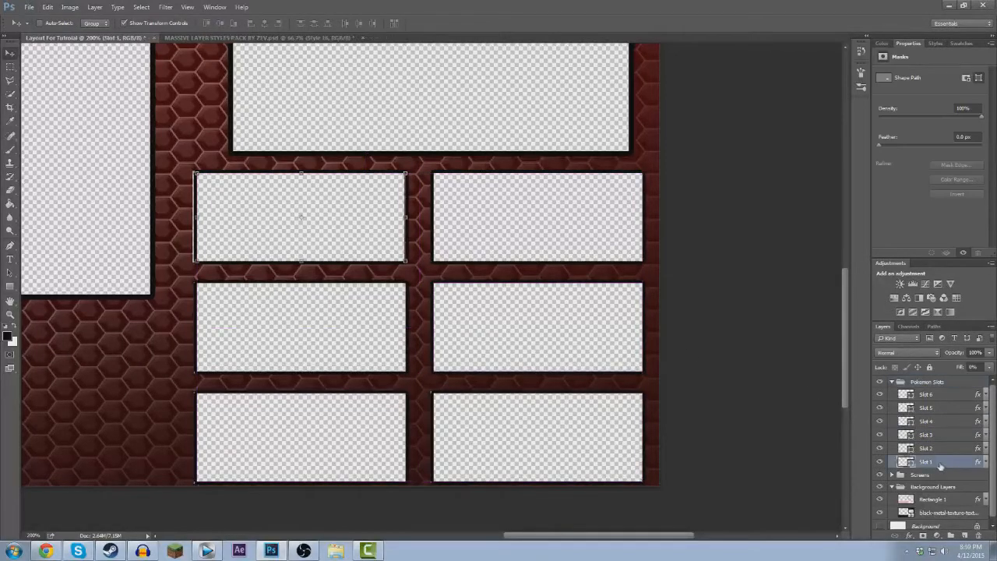
pyautogui.moveTo(392, 227); pyautogui.dragTo(390, 227)
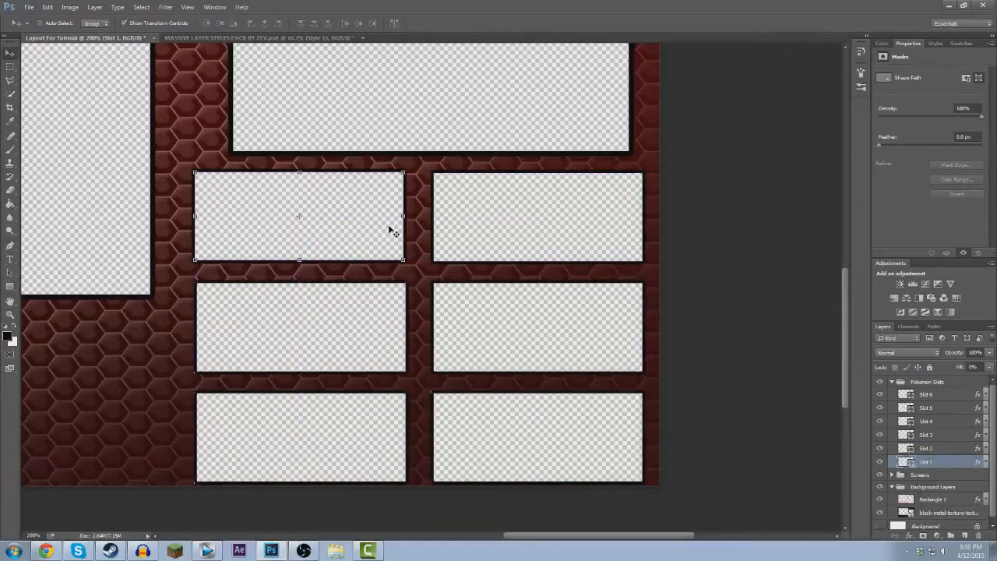
pyautogui.click(931, 450)
pyautogui.click(927, 436)
pyautogui.moveTo(368, 340); pyautogui.dragTo(367, 340)
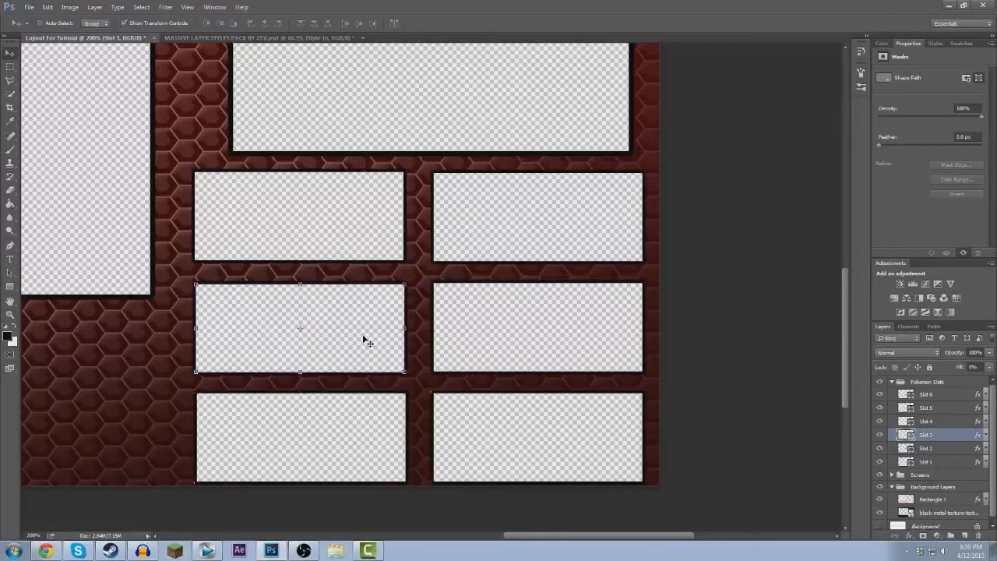
# Fine-tune the positions of Slot 5 and Slot 6 over their cut-outs in the third row.
pyautogui.click(923, 408)
pyautogui.moveTo(377, 452); pyautogui.dragTo(344, 444)
pyautogui.hotkey('ctrl', 'z')
pyautogui.click(922, 434)
pyautogui.hotkey('ctrl', 'z')
pyautogui.click(927, 423)
pyautogui.click(927, 409)
pyautogui.click(927, 395)
pyautogui.moveTo(601, 447); pyautogui.dragTo(604, 448)
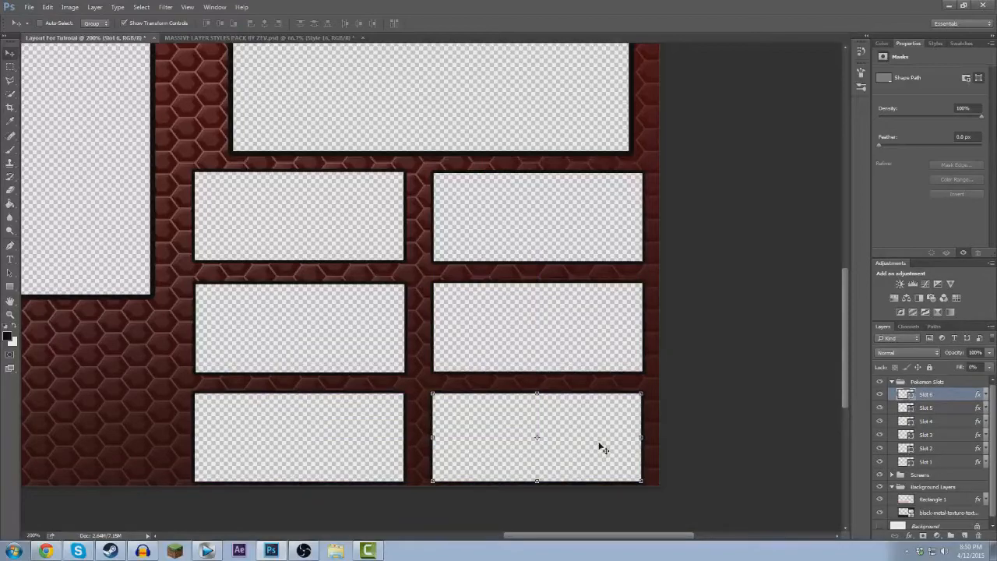
# Collapse the Background Layers group and expand the Screens group.
pyautogui.hotkey('ctrl', '-')
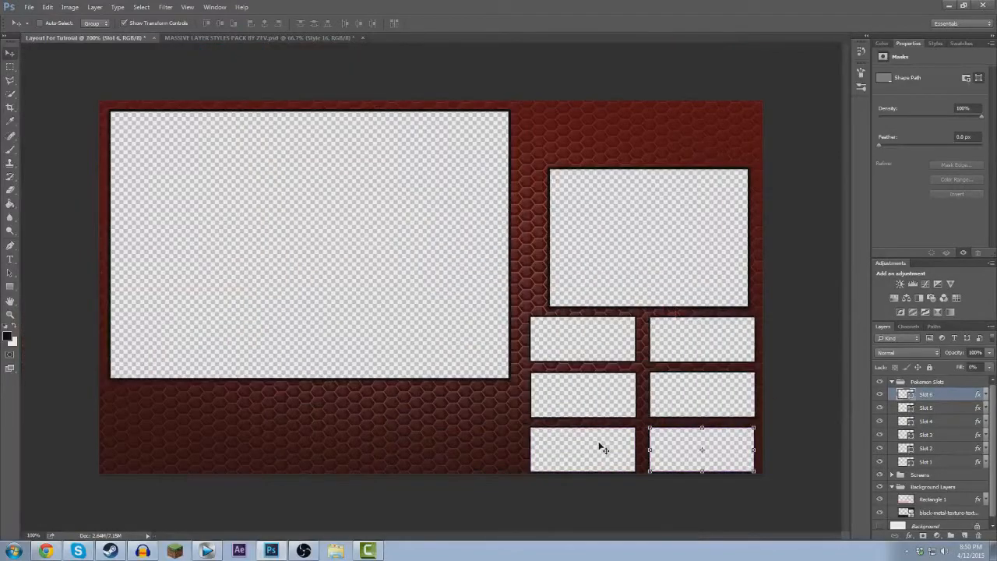
pyautogui.click(927, 462)
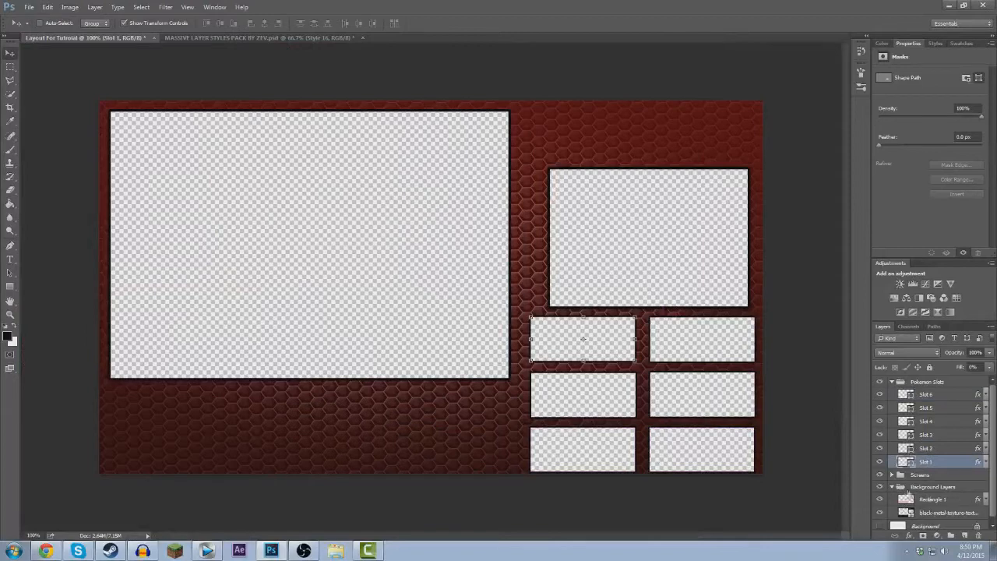
pyautogui.click(892, 486)
pyautogui.click(893, 475)
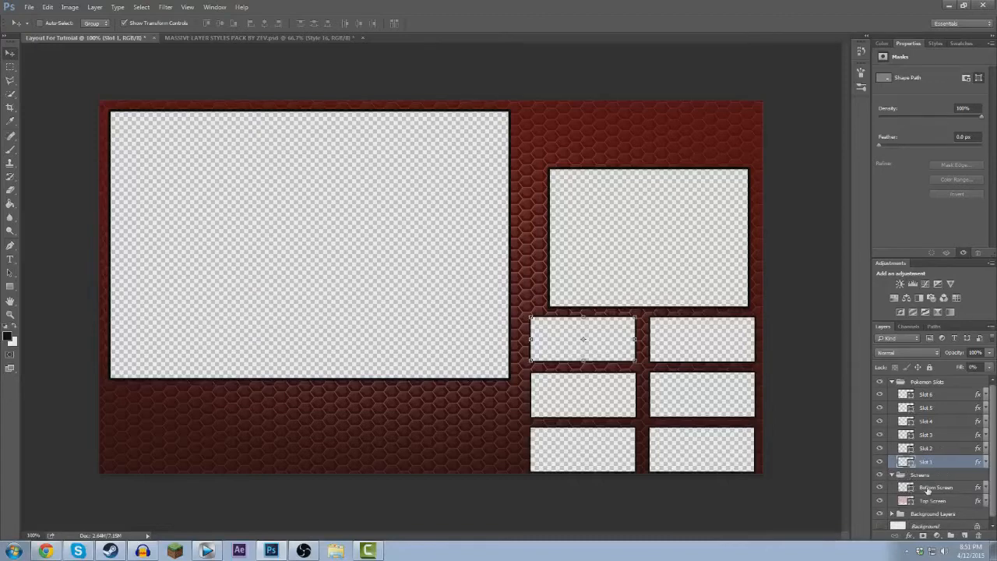
# Nudge the Bottom Screen frame slightly right and stretch it slightly outward from its upper-left corner.
pyautogui.click(927, 489)
pyautogui.moveTo(696, 255); pyautogui.dragTo(697, 252)
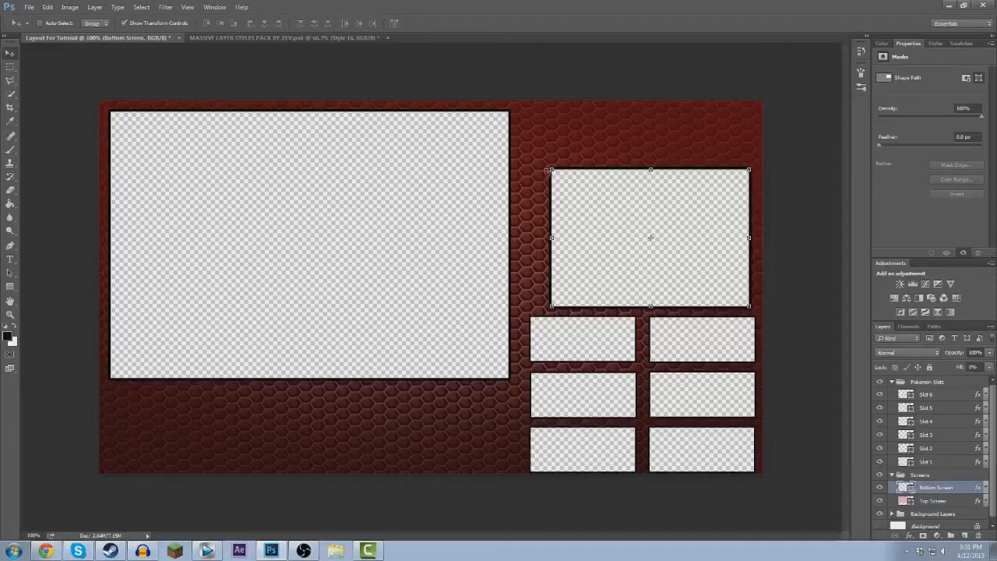
pyautogui.moveTo(598, 206); pyautogui.dragTo(551, 169)
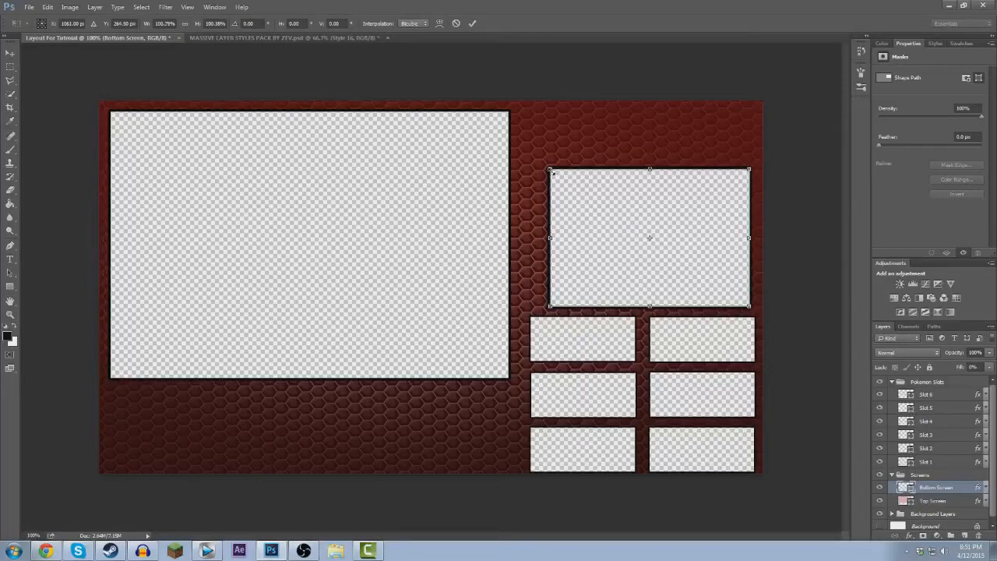
pyautogui.press('Return')
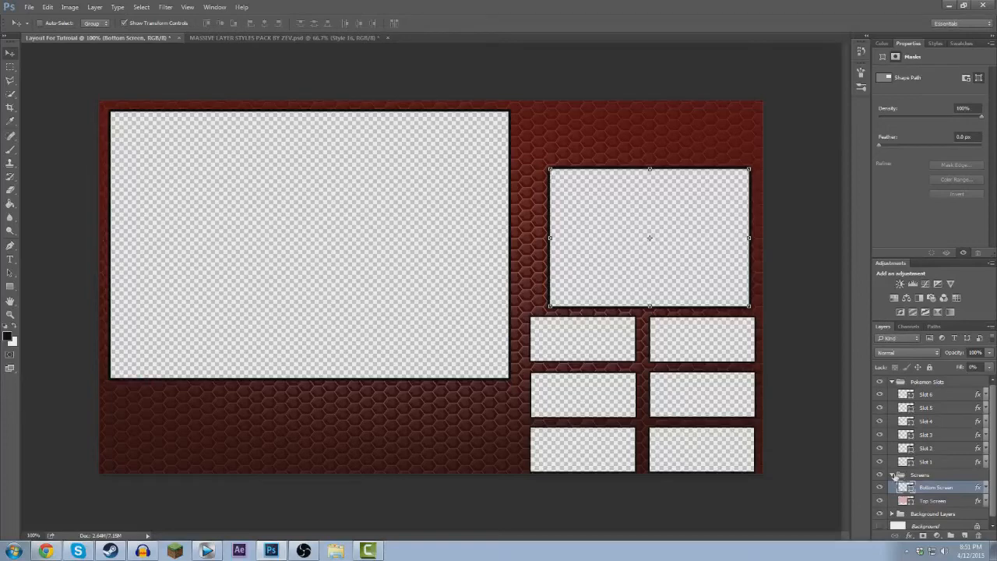
pyautogui.click(892, 474)
pyautogui.click(938, 399)
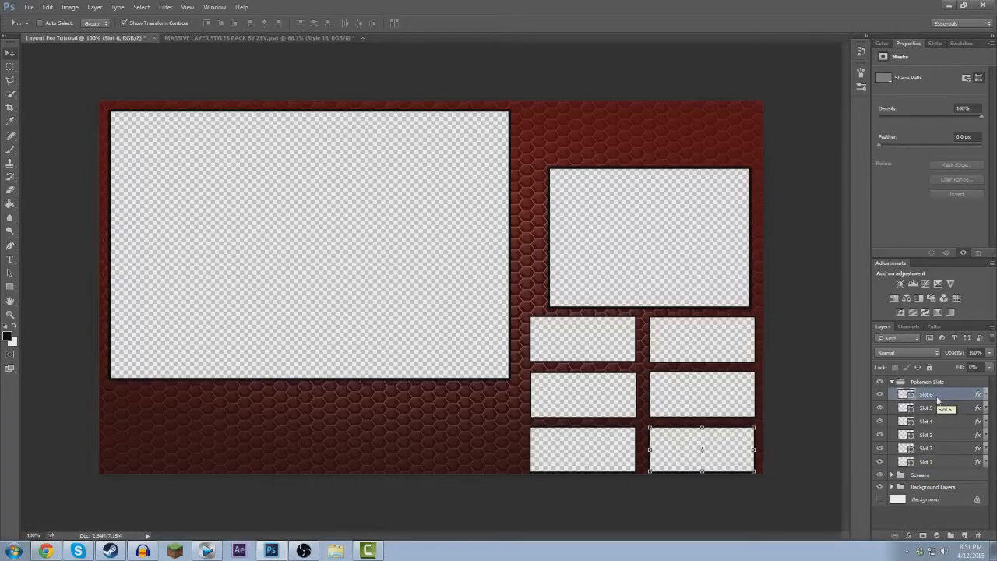
pyautogui.click(650, 329)
pyautogui.click(892, 475)
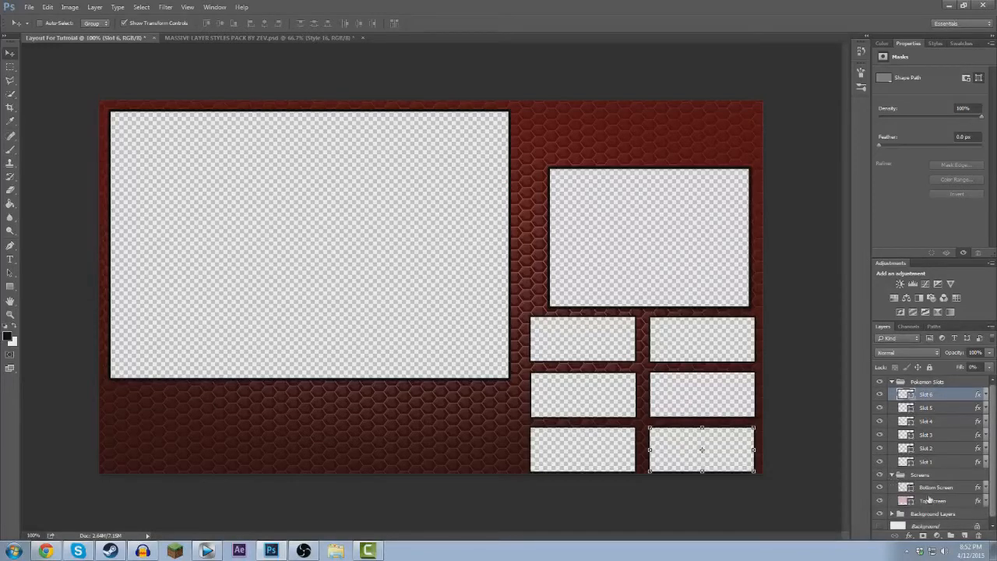
pyautogui.scroll(-1, 927, 500)
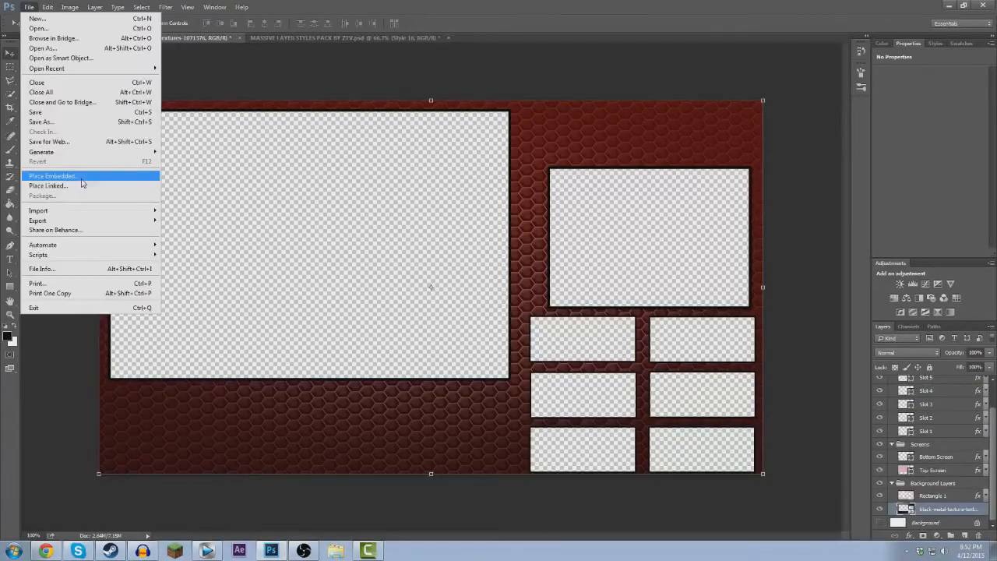
pyautogui.click(578, 8)
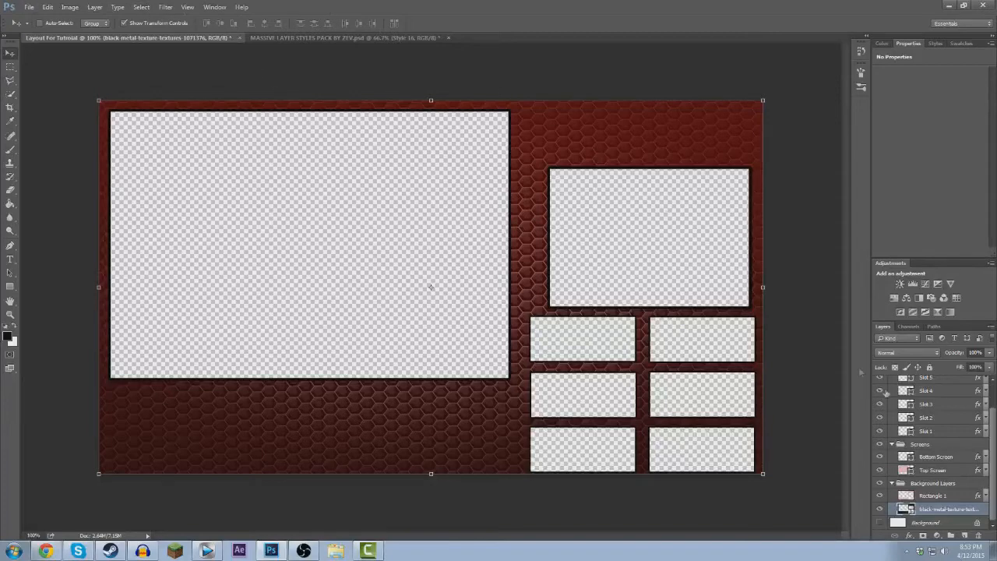
# Collapse the Background Layers group.
pyautogui.click(893, 484)
pyautogui.click(893, 484)
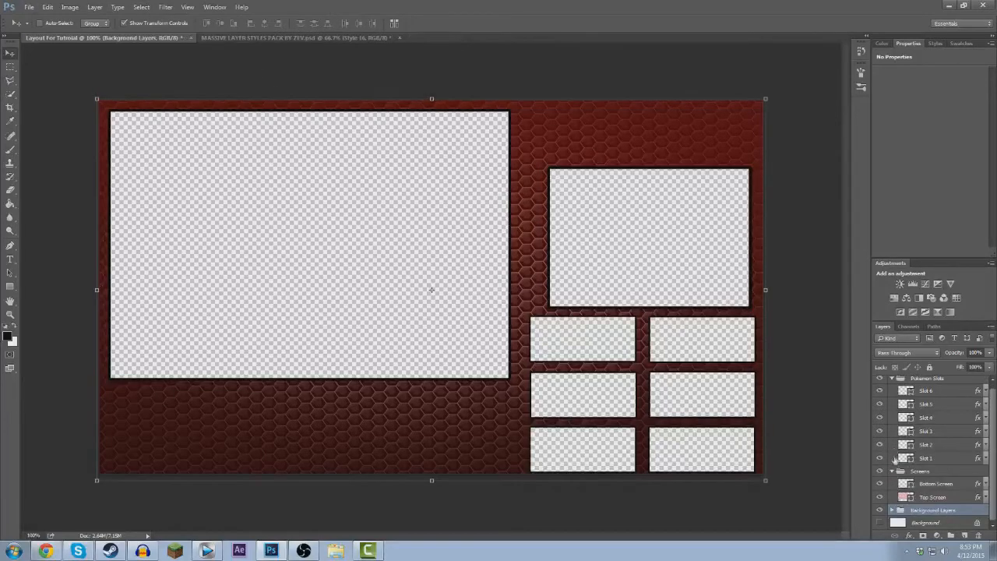
# Collapse the Pokemon Slots and Screens groups and add a new layer group named Badges above Background Layers.
pyautogui.click(892, 470)
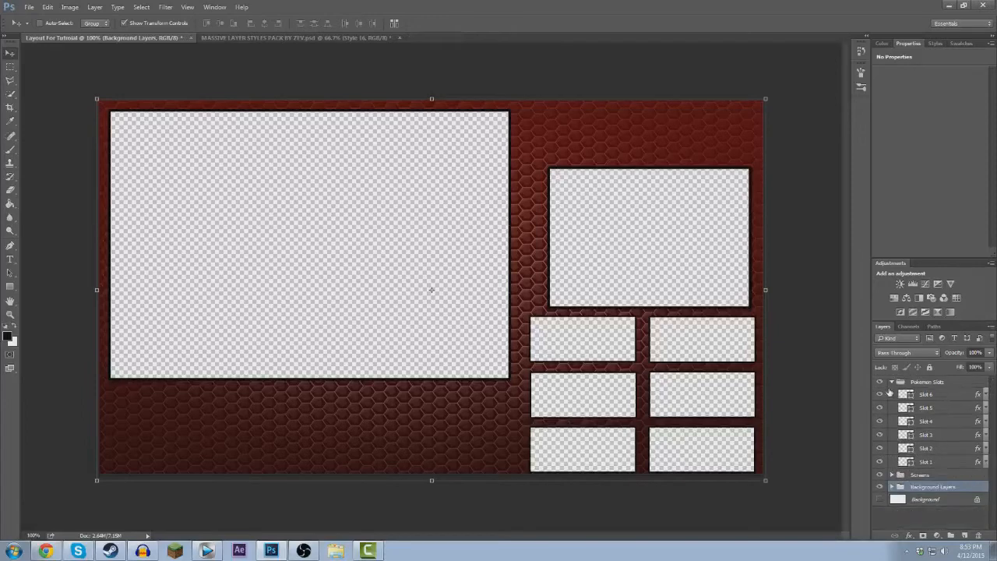
pyautogui.click(892, 381)
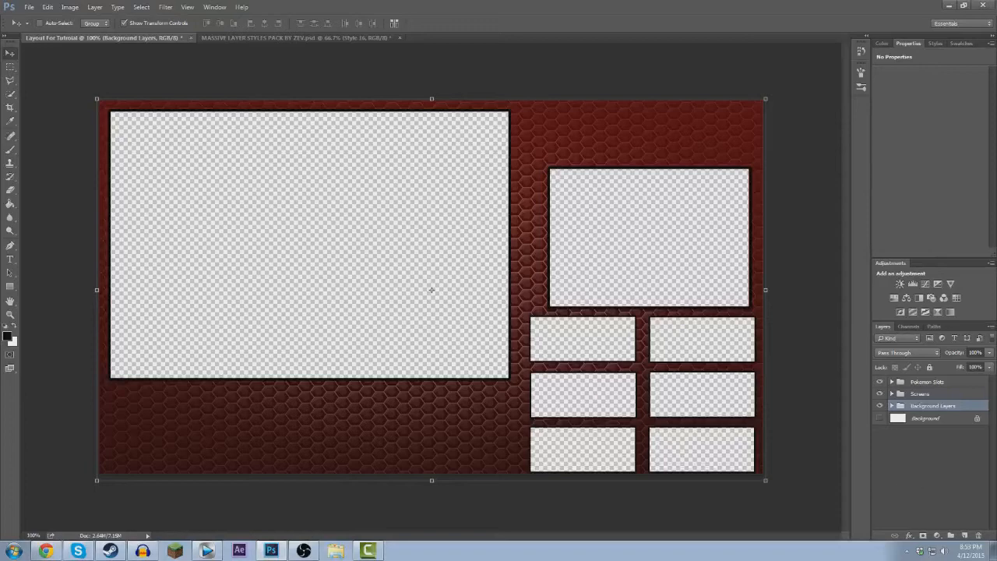
pyautogui.click(952, 536)
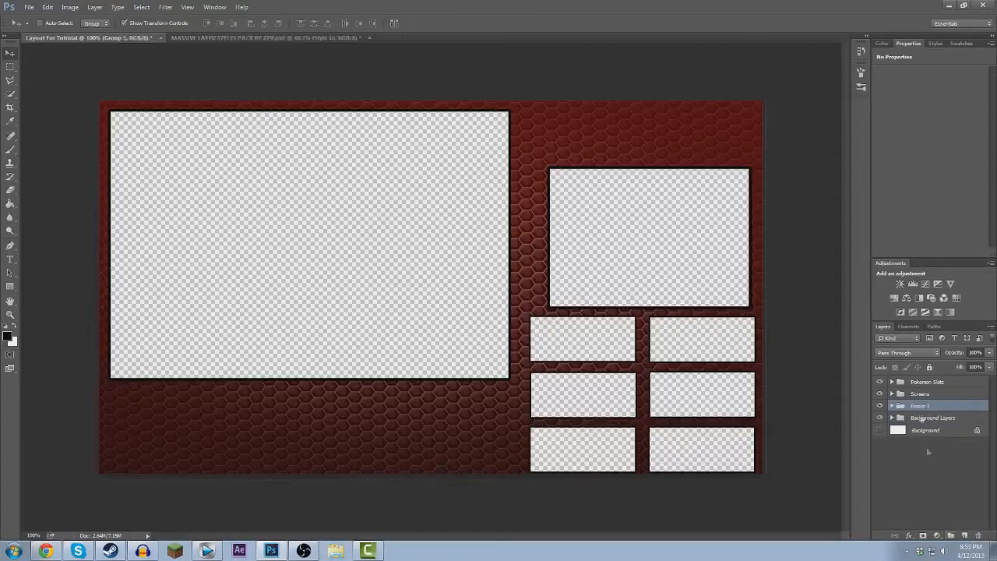
pyautogui.doubleClick(920, 406)
pyautogui.write('Badges')
pyautogui.press('Return')
# Reorder the Badges group so it sits on its own between the Pokemon Slots and Screens groups.
pyautogui.moveTo(952, 380)
pyautogui.mouseDown()
pyautogui.moveTo(955, 394)
pyautogui.moveTo(952, 381)
pyautogui.mouseUp()
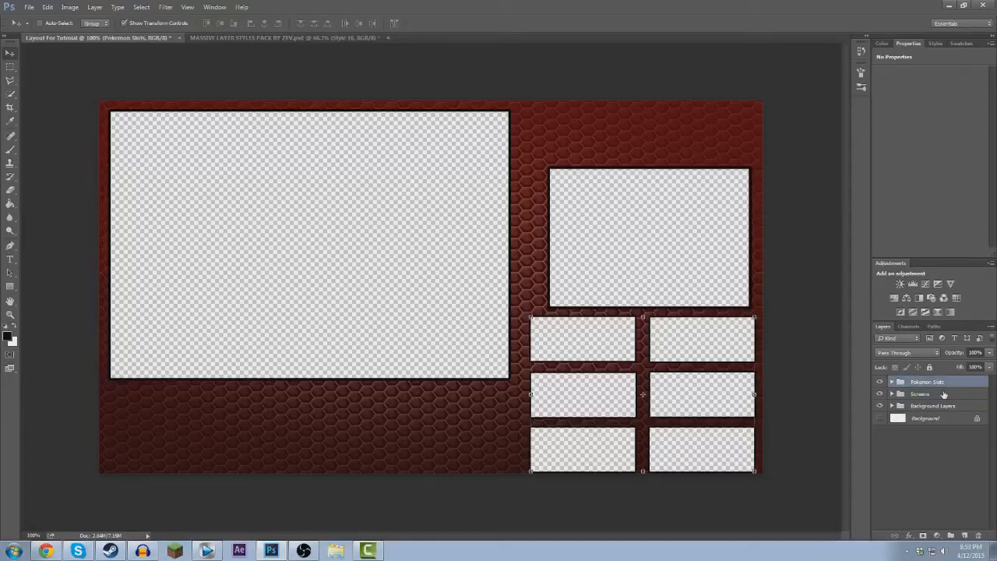
pyautogui.click(892, 382)
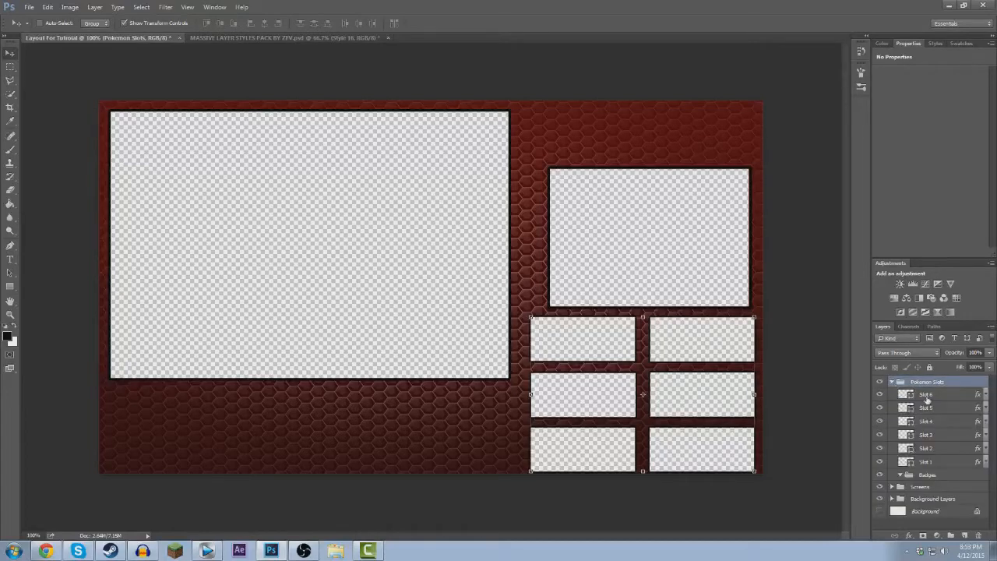
pyautogui.click(940, 479)
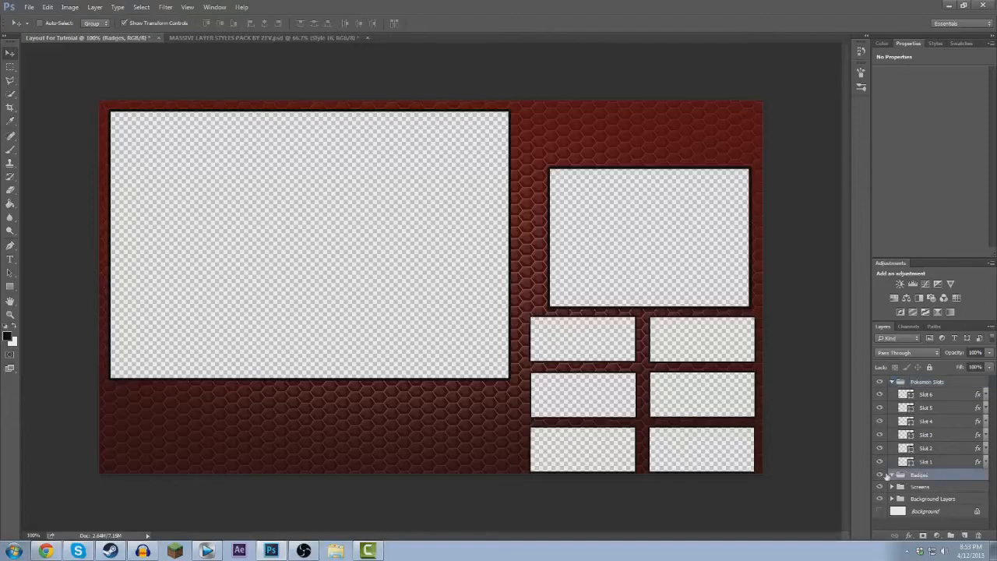
pyautogui.click(892, 382)
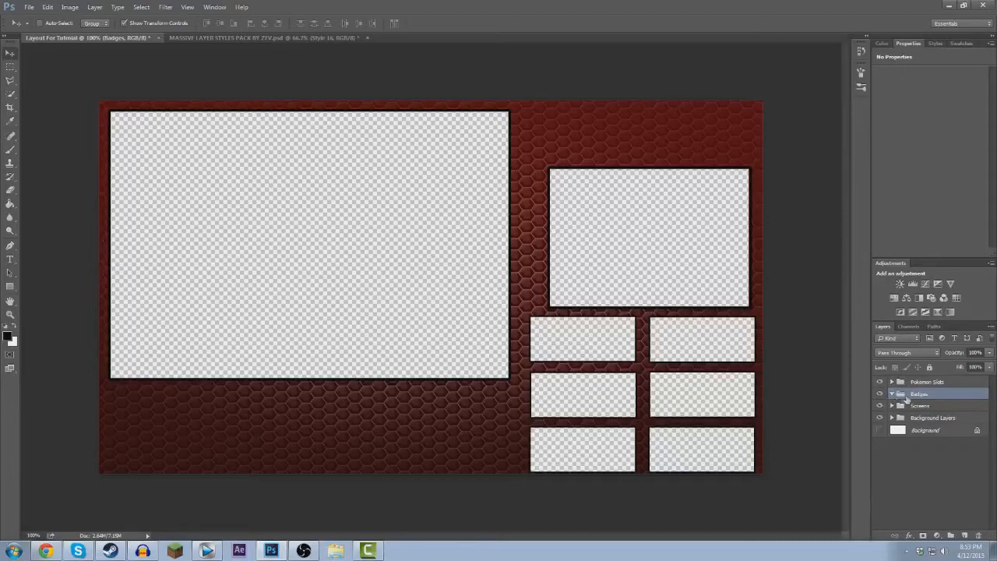
# Draw a rectangle about 765 × 72 px in the Badges group, just below the large top screen frame and matching its width.
pyautogui.click(28, 9)
pyautogui.click(28, 10)
pyautogui.click(9, 288)
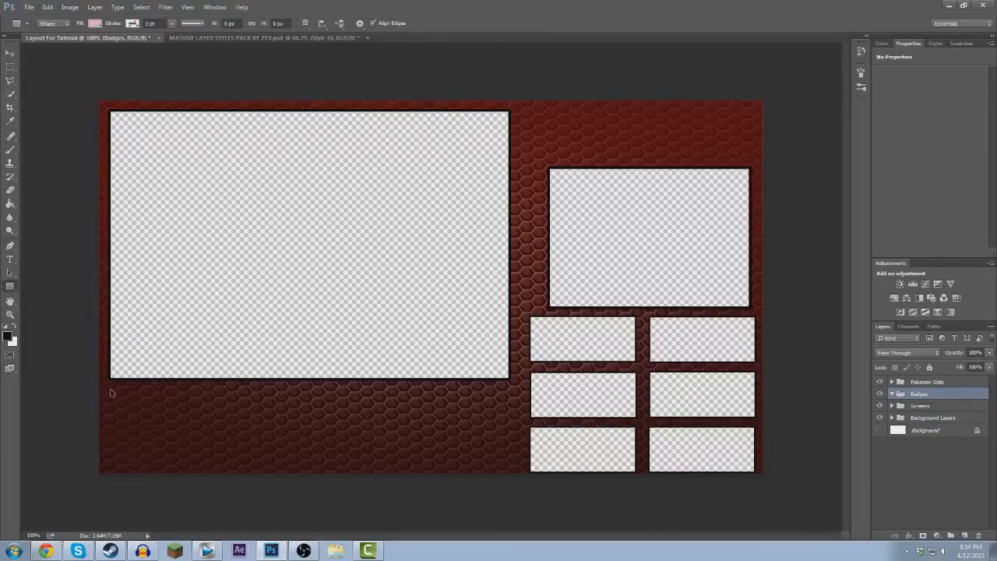
pyautogui.hotkey('ctrl', '+')
pyautogui.scroll(-3, 452, 515)
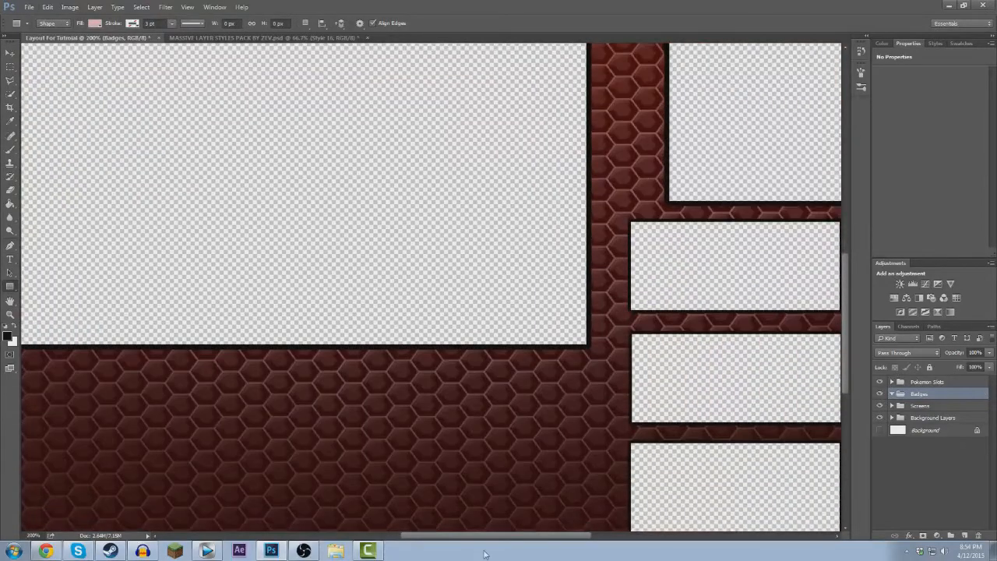
pyautogui.moveTo(480, 536); pyautogui.dragTo(396, 507)
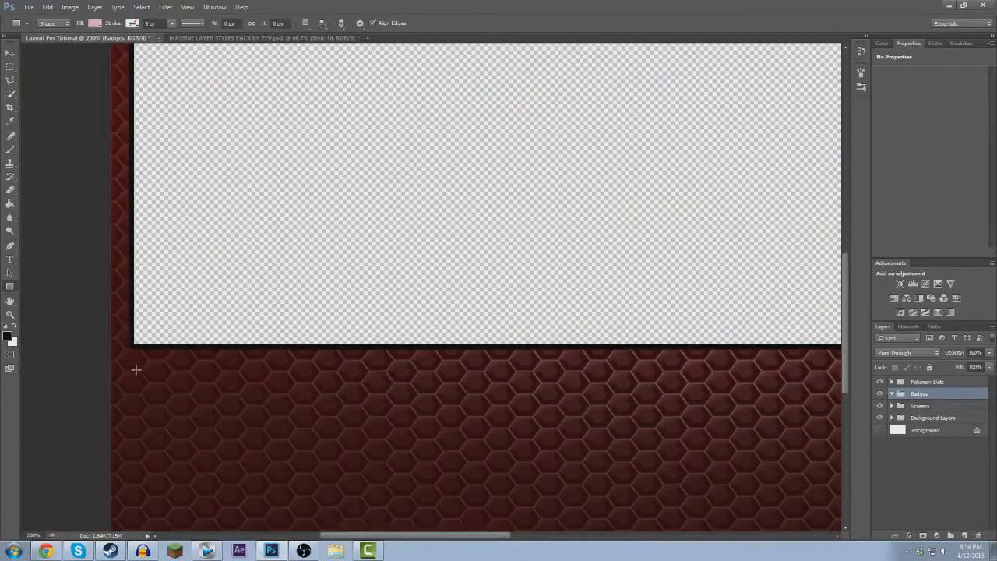
pyautogui.moveTo(133, 364); pyautogui.dragTo(704, 361)
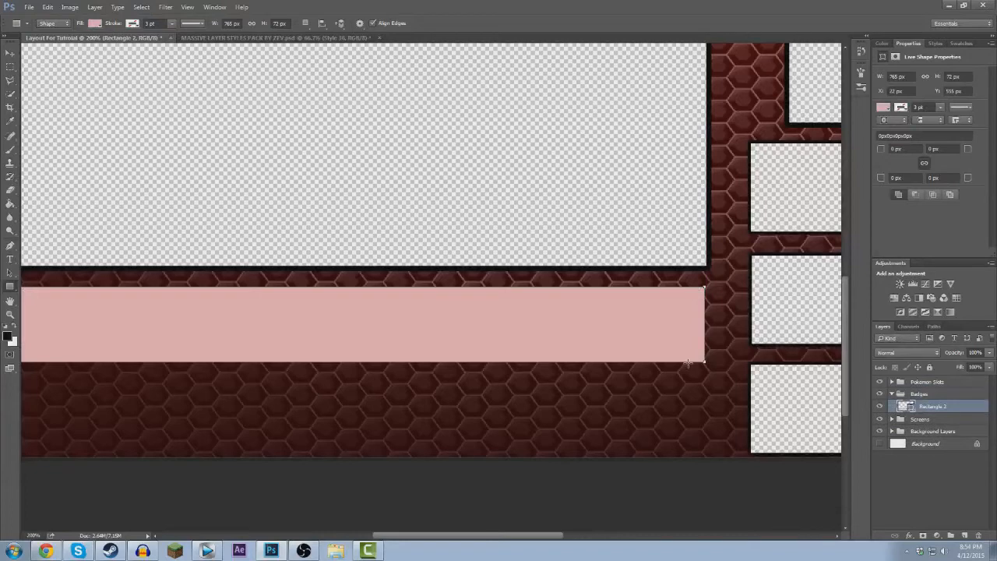
pyautogui.hotkey('ctrl', '-')
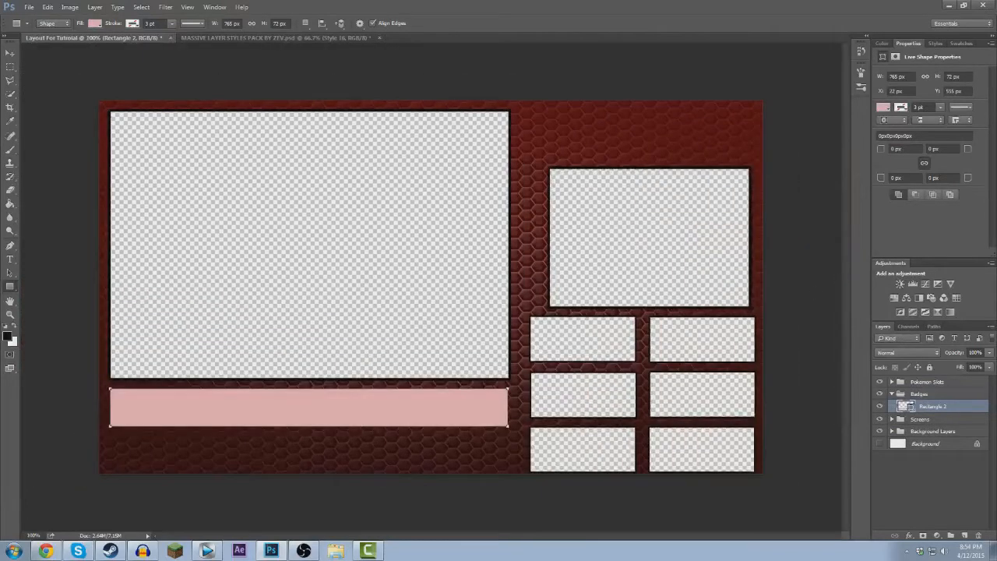
# Give the badge rectangle a black 5 px outside stroke and set its layer fill to 0%.
pyautogui.rightClick(937, 408)
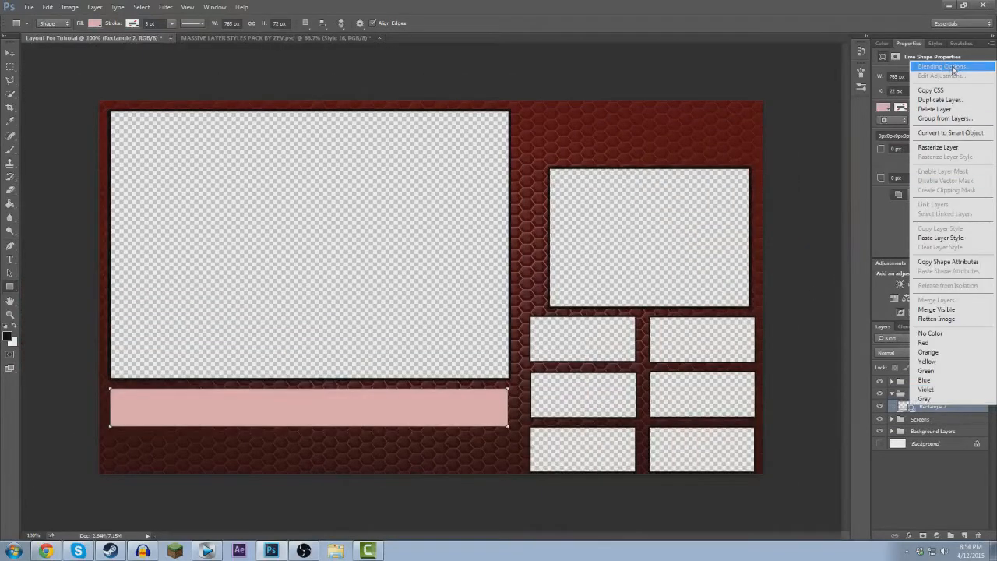
pyautogui.click(952, 69)
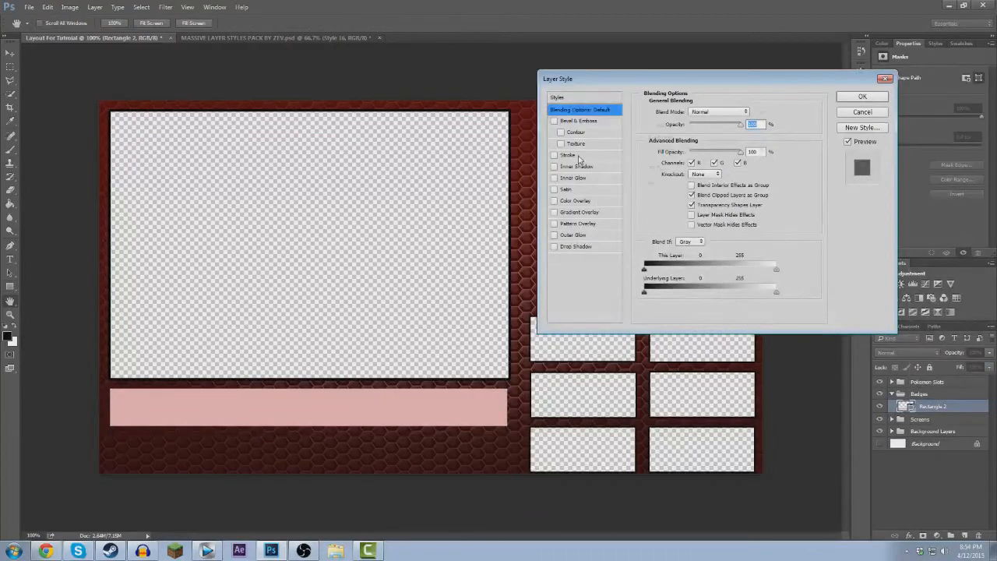
pyautogui.click(576, 157)
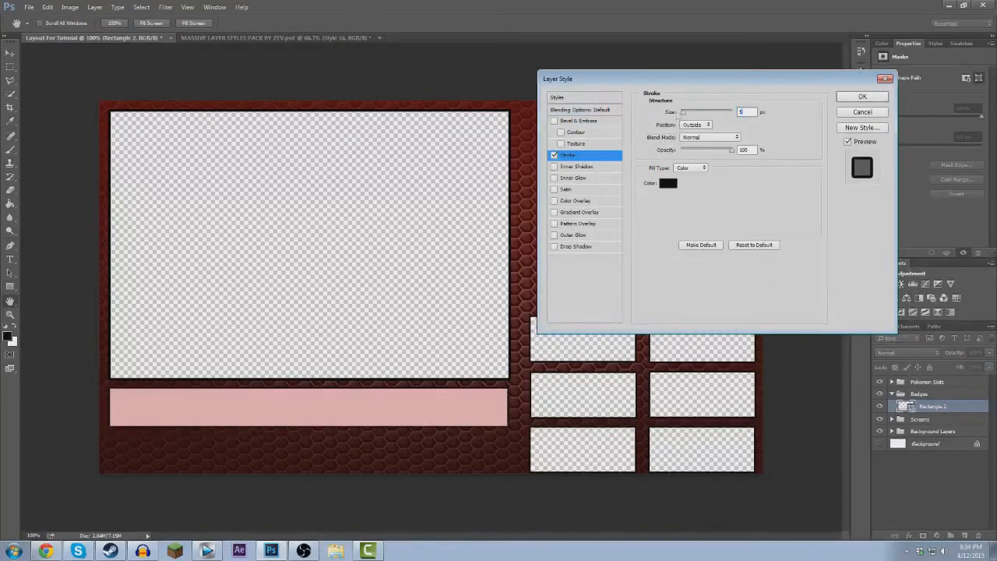
pyautogui.click(853, 98)
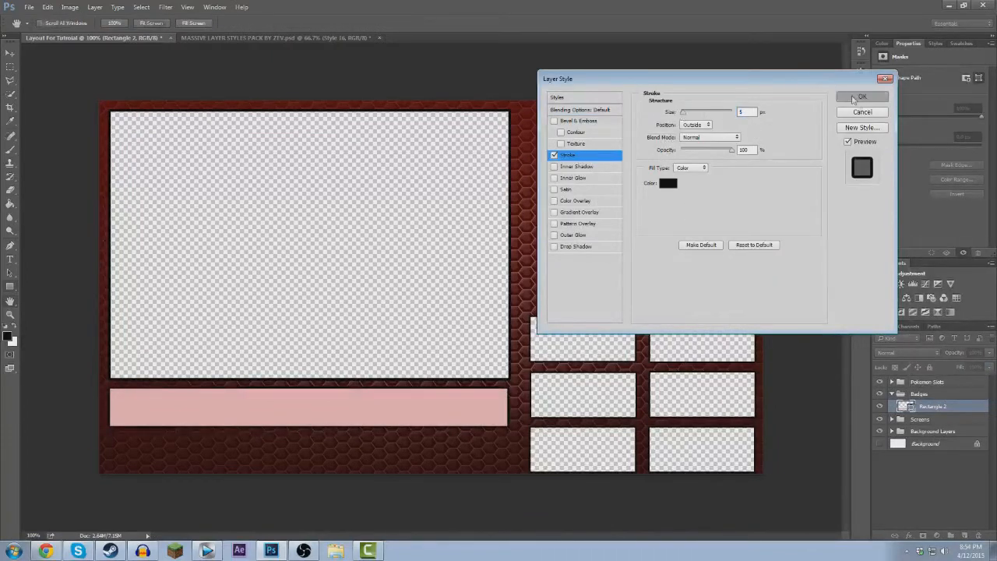
pyautogui.moveTo(993, 381); pyautogui.dragTo(869, 379)
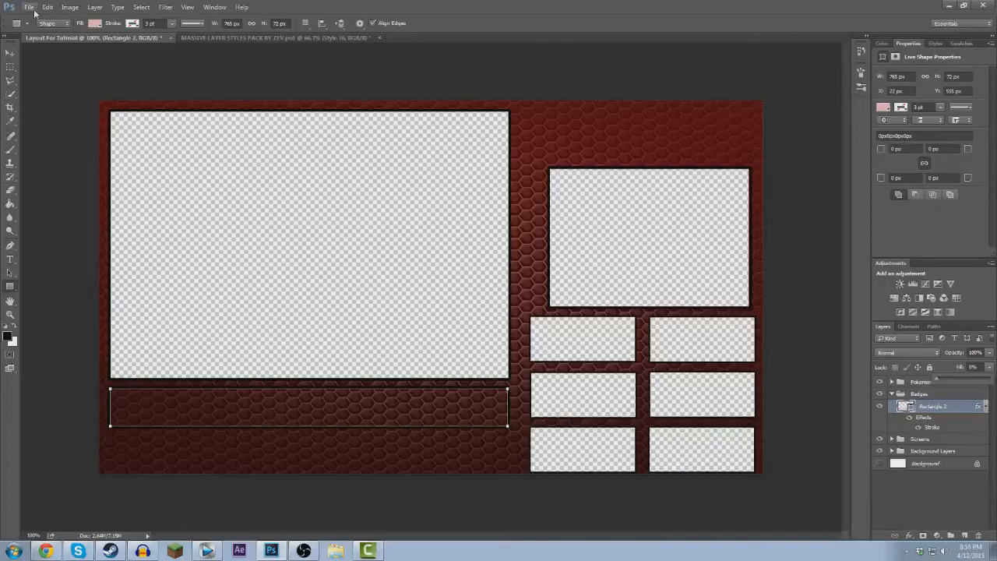
# Start placing an embedded file and browse from the desktop to the Gen 2 Badges folder inside Sacred Gold.
pyautogui.click(30, 7)
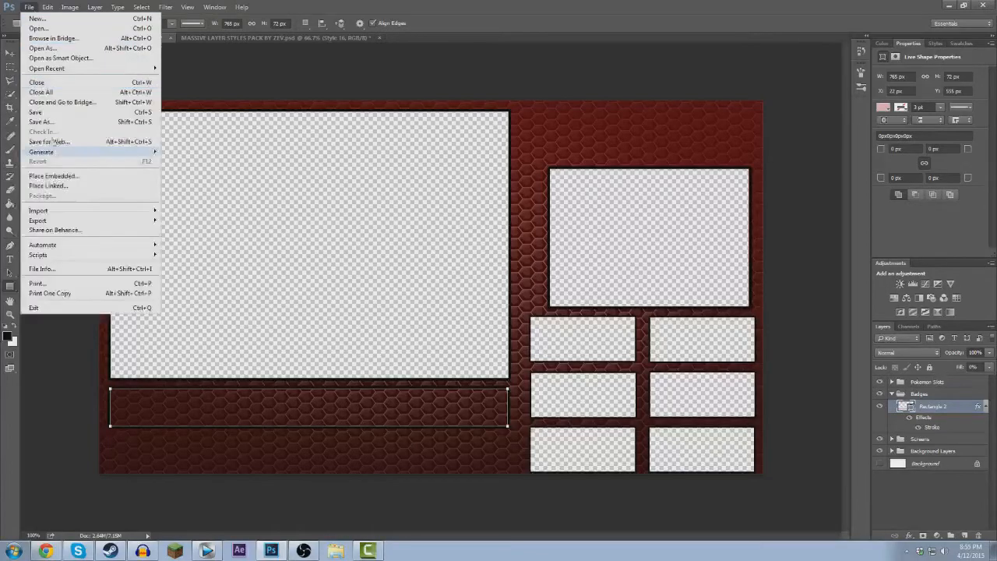
pyautogui.click(79, 178)
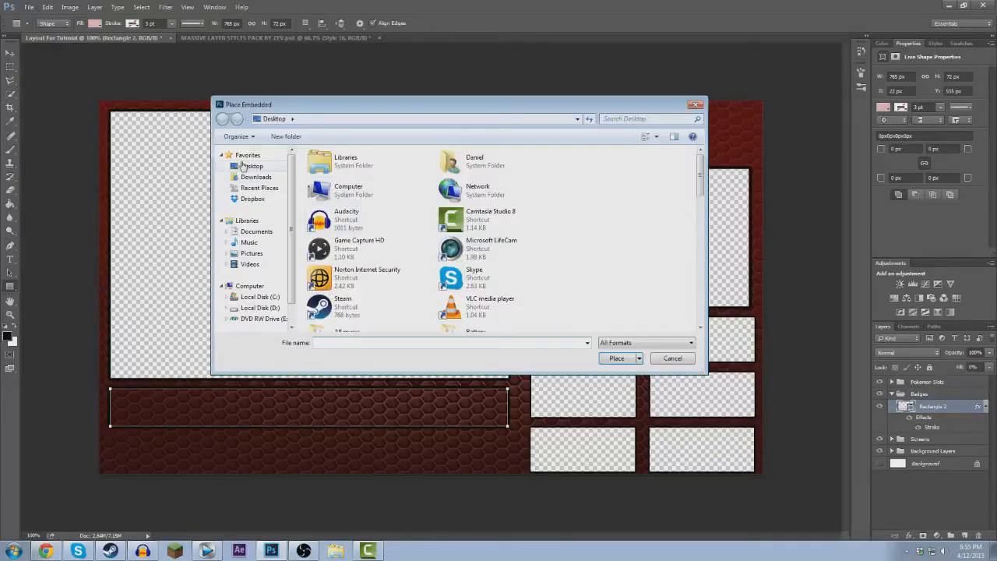
pyautogui.click(242, 166)
pyautogui.scroll(-5, 613, 257)
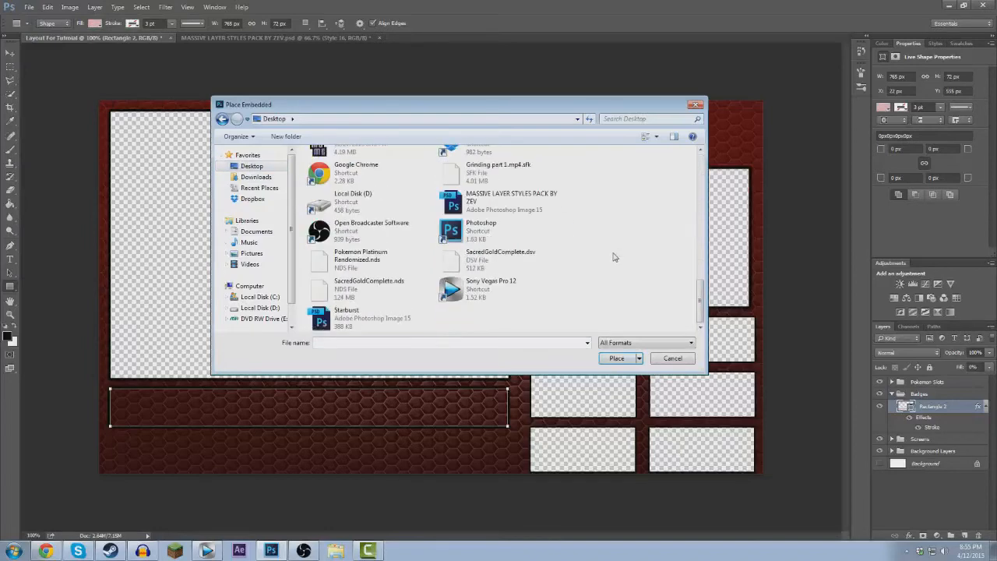
pyautogui.scroll(3, 613, 257)
pyautogui.scroll(-4, 613, 257)
pyautogui.scroll(2, 613, 257)
pyautogui.scroll(-2, 613, 258)
pyautogui.scroll(3, 614, 257)
pyautogui.scroll(-3, 613, 258)
pyautogui.scroll(2, 614, 257)
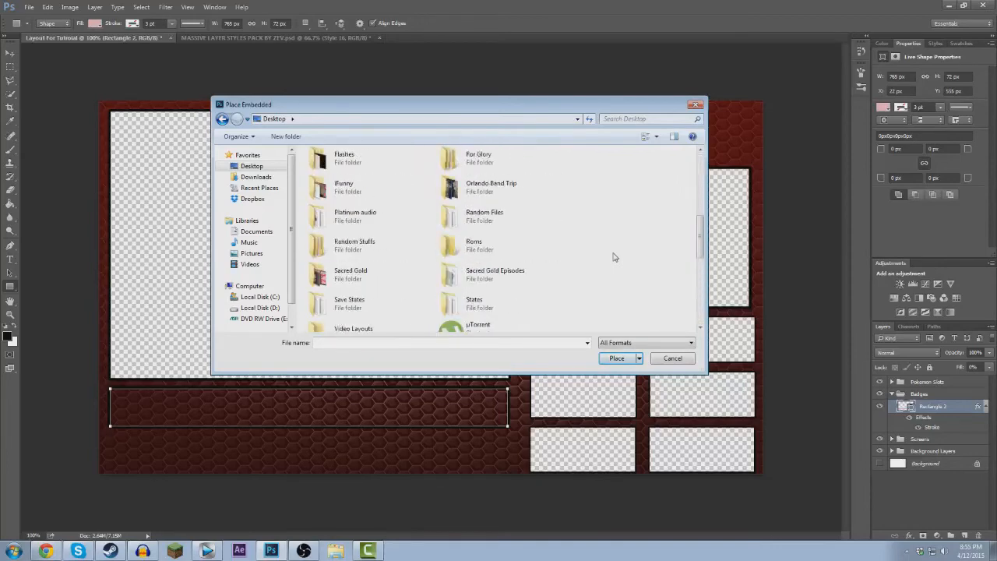
pyautogui.doubleClick(360, 282)
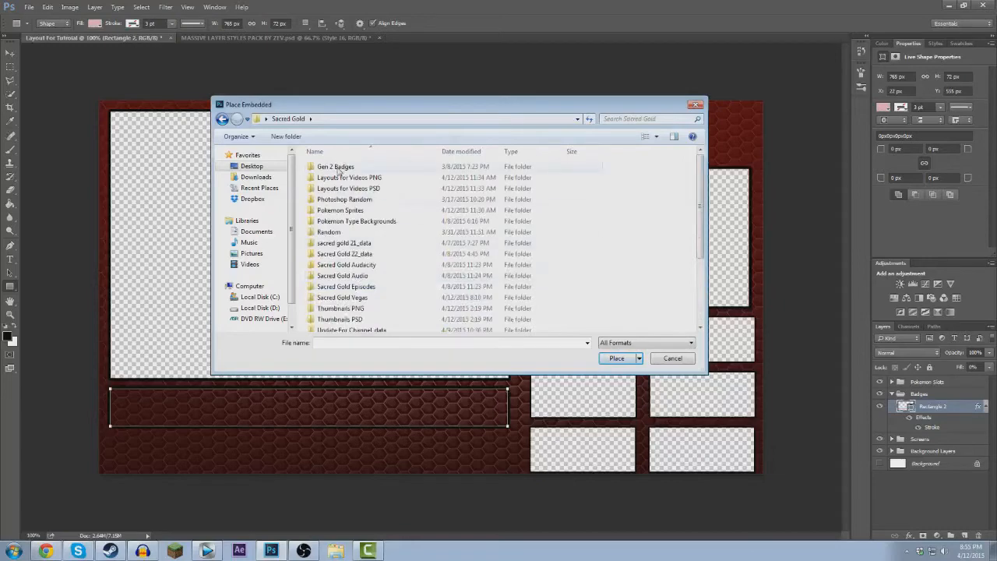
pyautogui.doubleClick(339, 169)
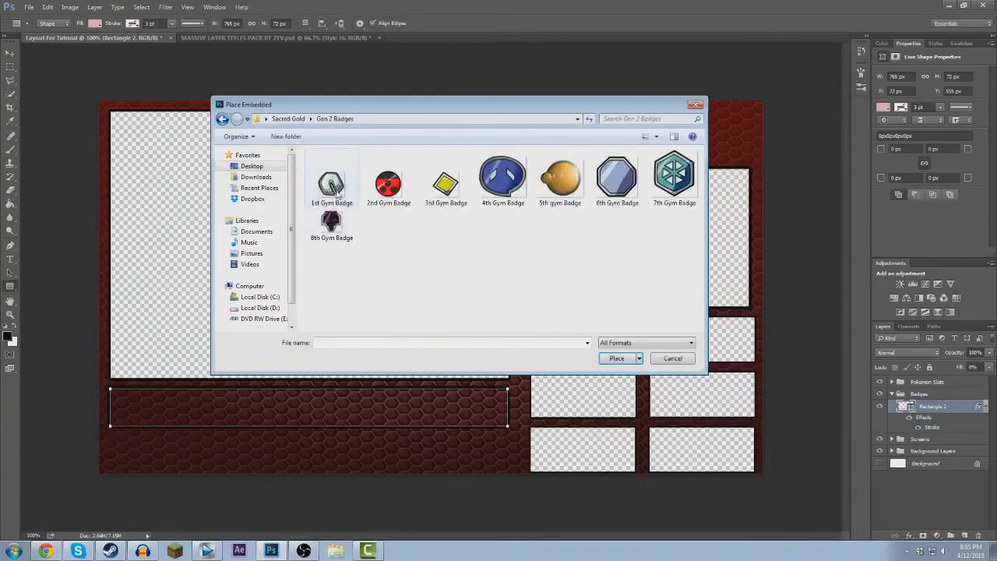
# Place the 1st Gym Badge image at the far left end of the badge bar, enlarged to fit the bar's height.
pyautogui.click(337, 192)
pyautogui.doubleClick(337, 193)
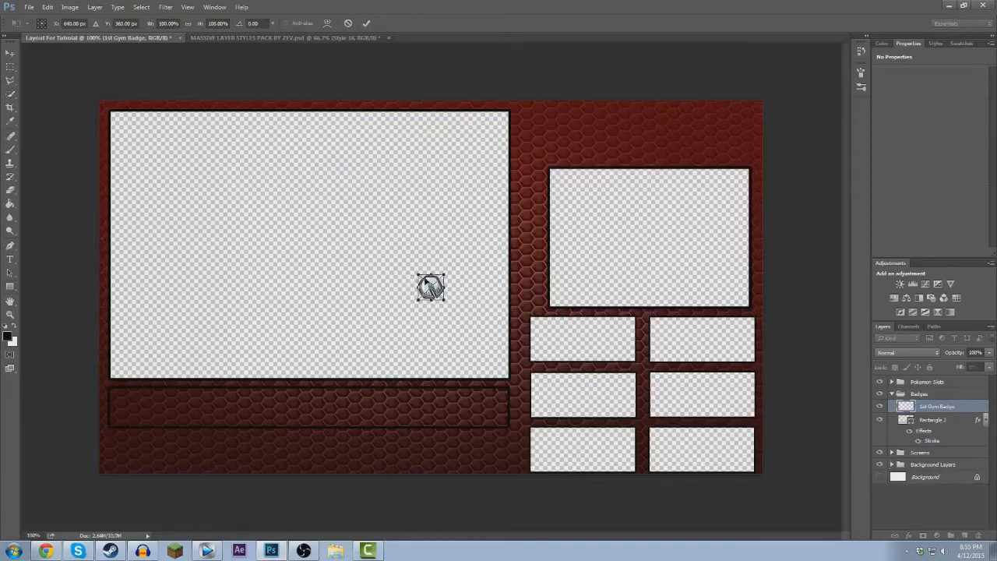
pyautogui.moveTo(430, 287); pyautogui.dragTo(130, 413)
pyautogui.press('Return')
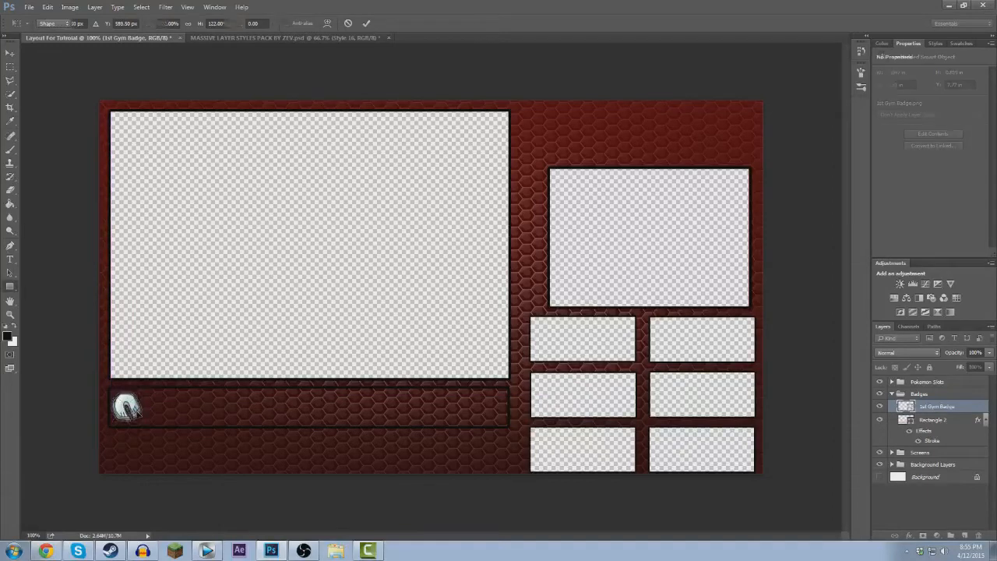
# Place the 2nd Gym Badge image in the bar, directly beside the 1st badge and at a matching size.
pyautogui.click(28, 7)
pyautogui.click(61, 192)
pyautogui.doubleClick(390, 160)
pyautogui.moveTo(430, 287); pyautogui.dragTo(181, 423)
pyautogui.press('Return')
# Place the 3rd Gym Badge image in the bar, directly to the right of the 2nd badge.
pyautogui.click(29, 8)
pyautogui.click(65, 178)
pyautogui.doubleClick(389, 170)
pyautogui.moveTo(429, 283); pyautogui.dragTo(217, 408)
pyautogui.press('Return')
# Place the 4th Gym Badge image to the right of the 3rd badge, scaled to match the other badges.
pyautogui.click(28, 8)
pyautogui.click(66, 179)
pyautogui.doubleClick(497, 178)
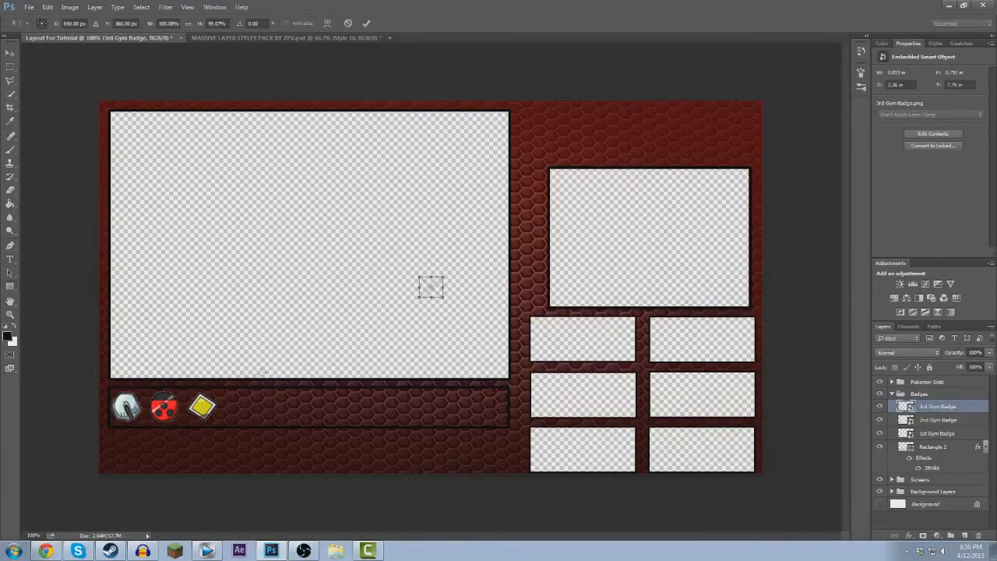
pyautogui.moveTo(430, 286); pyautogui.dragTo(254, 406)
pyautogui.moveTo(243, 397); pyautogui.dragTo(225, 406)
pyautogui.press('Return')
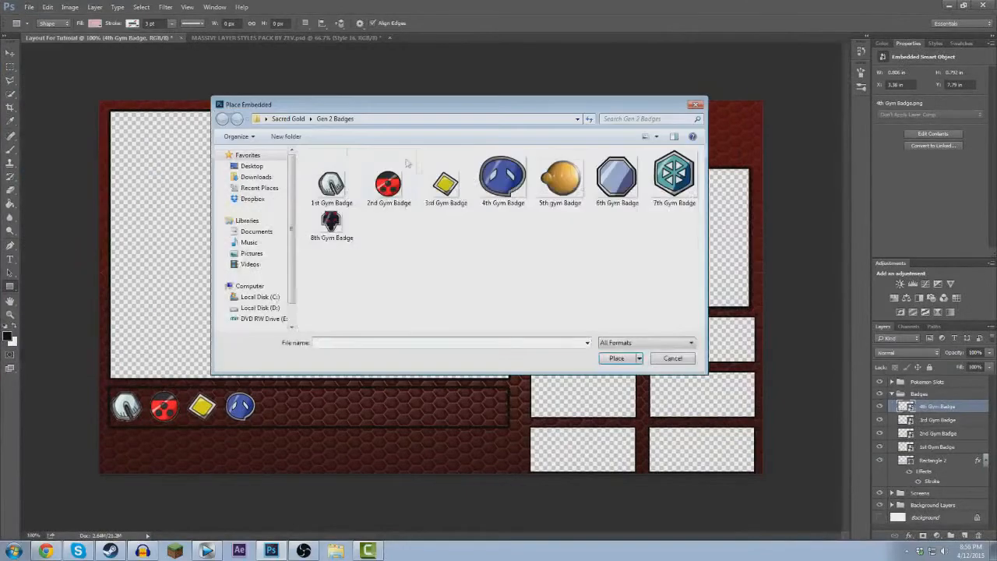
# Place the 5th gym Badge image to the right of the 4th badge, scaled down to fit inside the bar.
pyautogui.moveTo(300, 388); pyautogui.dragTo(300, 391)
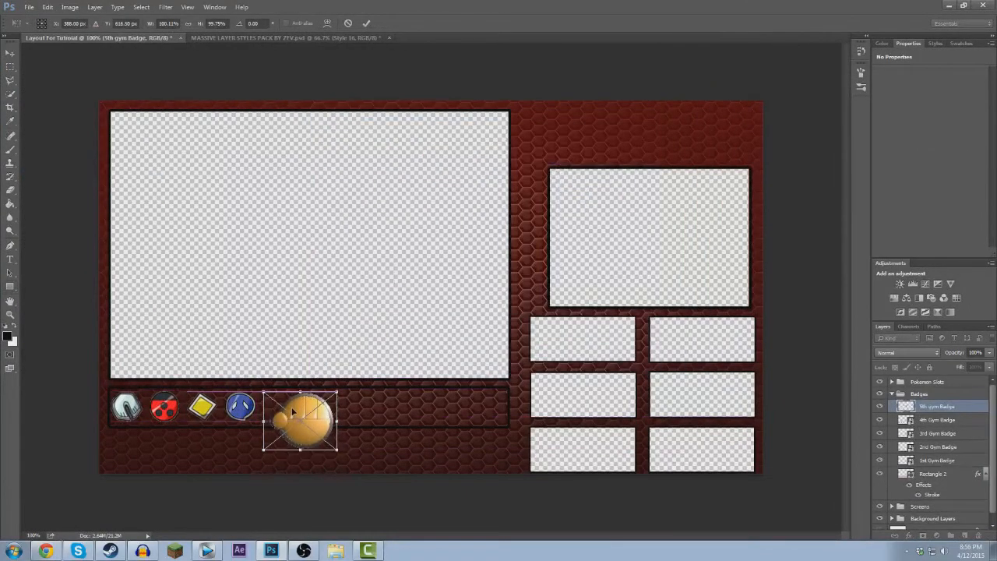
pyautogui.moveTo(300, 447); pyautogui.dragTo(302, 406)
pyautogui.press('Return')
pyautogui.click(29, 7)
pyautogui.click(52, 187)
pyautogui.click(672, 359)
# Place the 6th Gym Badge image to the right of the 5th badge, scaled down to fit inside the bar.
pyautogui.click(30, 8)
pyautogui.click(54, 177)
pyautogui.doubleClick(617, 179)
pyautogui.moveTo(437, 279); pyautogui.dragTo(353, 406)
pyautogui.moveTo(350, 405); pyautogui.dragTo(343, 406)
pyautogui.press('Return')
# Place the 7th Gym Badge image to the right of the 6th badge, scaled down to fit inside the bar.
pyautogui.click(29, 7)
pyautogui.click(54, 177)
pyautogui.doubleClick(675, 181)
pyautogui.moveTo(431, 287); pyautogui.dragTo(385, 406)
pyautogui.press('Return')
# Place the 8th Gym Badge image to the right of the 7th badge, completing the badge row.
pyautogui.click(28, 7)
pyautogui.click(55, 175)
pyautogui.doubleClick(330, 230)
pyautogui.moveTo(403, 254); pyautogui.dragTo(428, 404)
pyautogui.press('Return')
# Reorder the Badges group so that all eight gym badge layers lie beneath the Rectangle 2 bar layer.
pyautogui.keyDown('shift'); pyautogui.click(926, 499); pyautogui.keyUp('shift')
pyautogui.moveTo(928, 424); pyautogui.dragTo(920, 394)
pyautogui.click(880, 393)
pyautogui.click(880, 394)
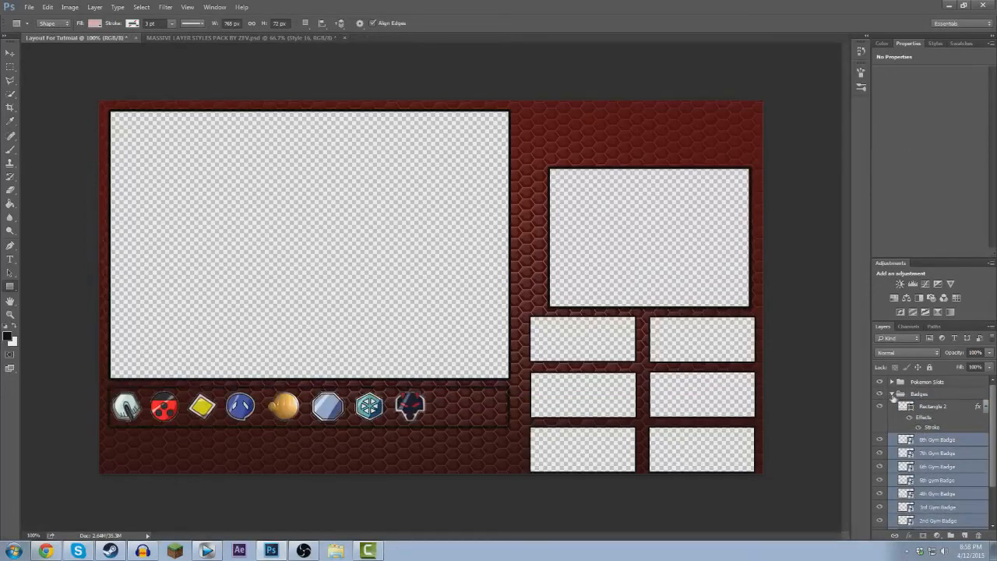
# Narrow the Rectangle 2 bar from its right side so it ends just past the 8th badge, then collapse the Badges group.
pyautogui.click(892, 394)
pyautogui.click(892, 393)
pyautogui.click(955, 406)
pyautogui.click(985, 406)
pyautogui.click(10, 54)
pyautogui.moveTo(508, 407); pyautogui.dragTo(437, 408)
pyautogui.press('Return')
pyautogui.click(892, 393)
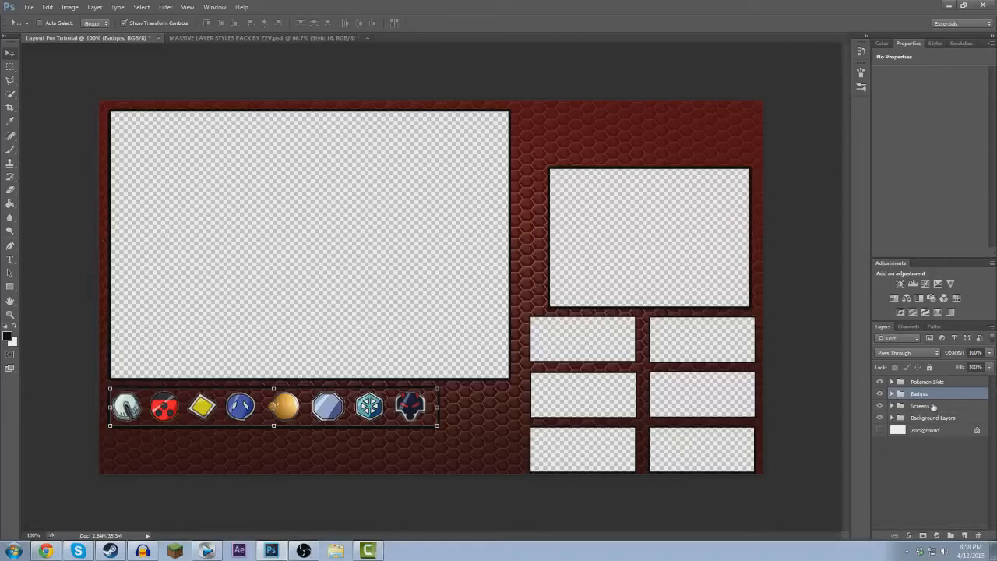
pyautogui.click(892, 382)
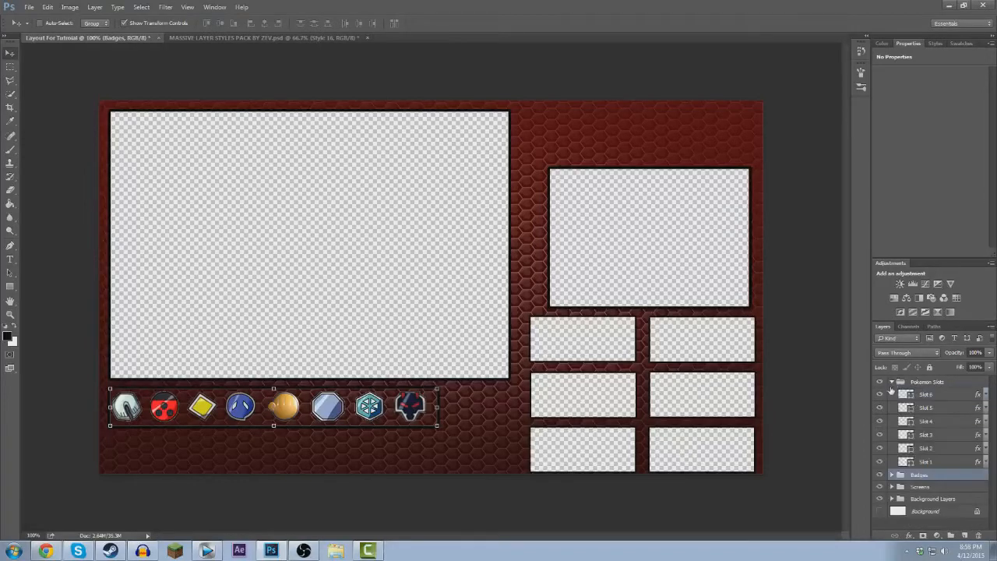
pyautogui.click(941, 463)
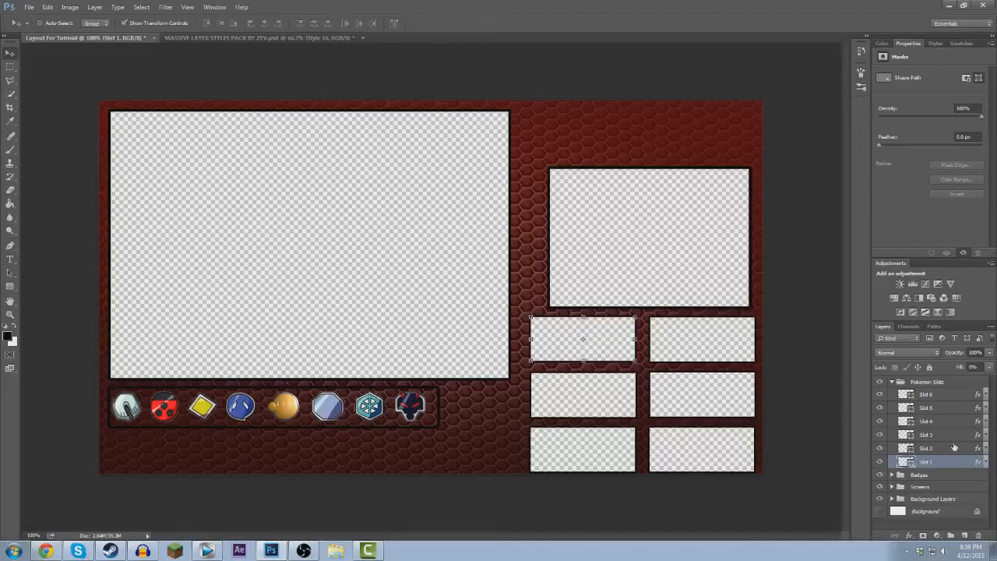
pyautogui.click(892, 382)
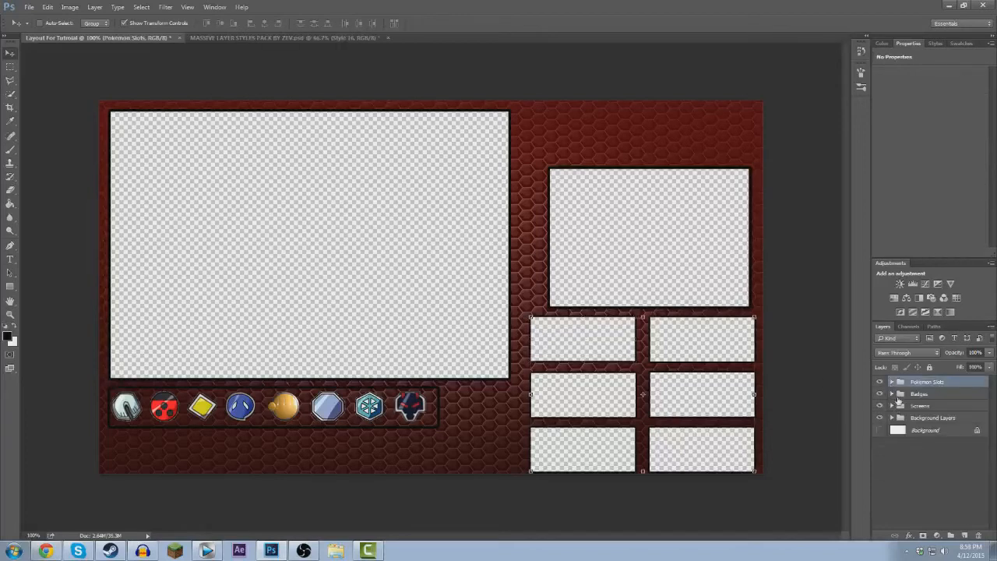
# Add a Bevel & Emboss effect to the 1st Gym Badge layer in the Badges group, using Inner Bevel with 378% depth.
pyautogui.click(889, 394)
pyautogui.click(892, 395)
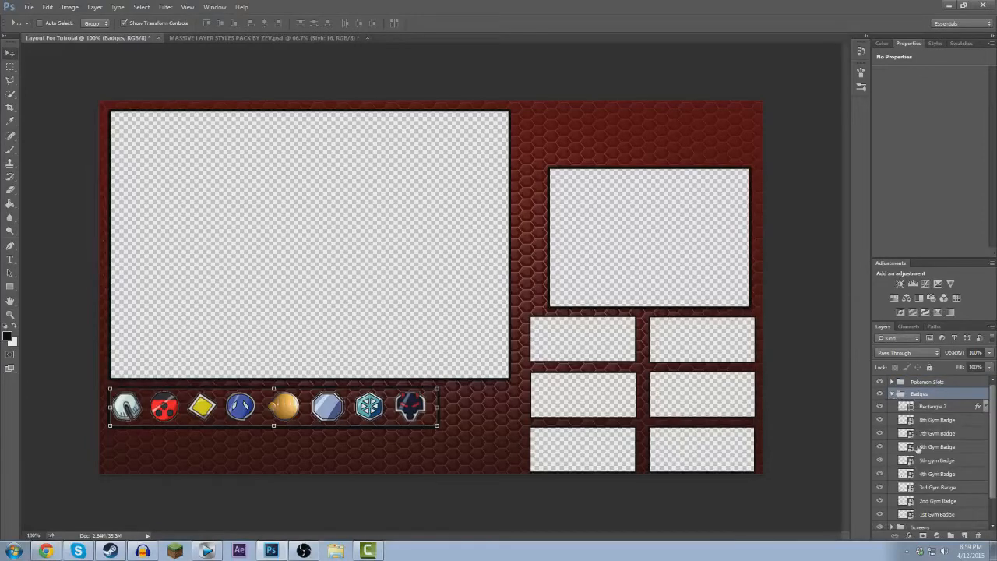
pyautogui.click(929, 518)
pyautogui.rightClick(930, 518)
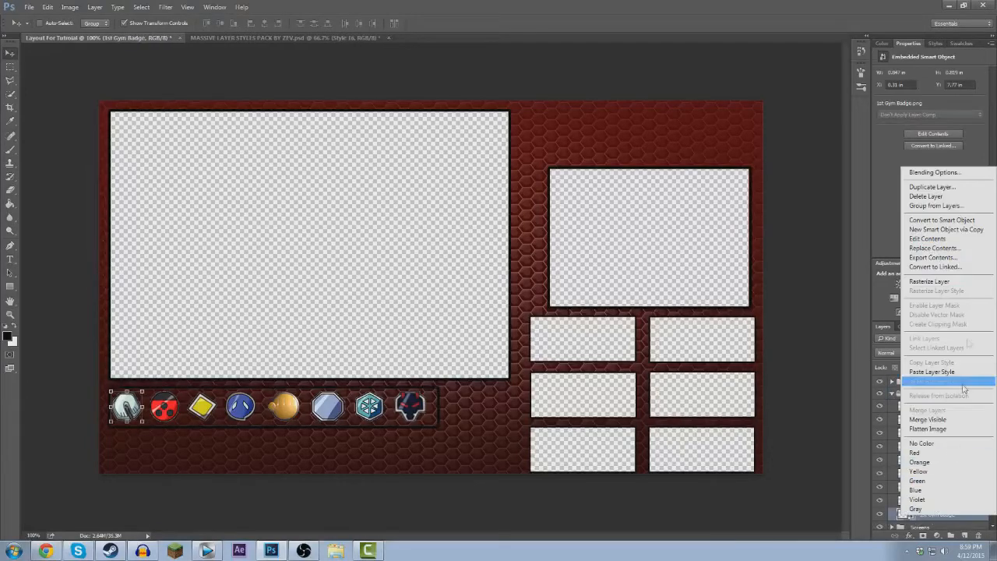
pyautogui.click(934, 172)
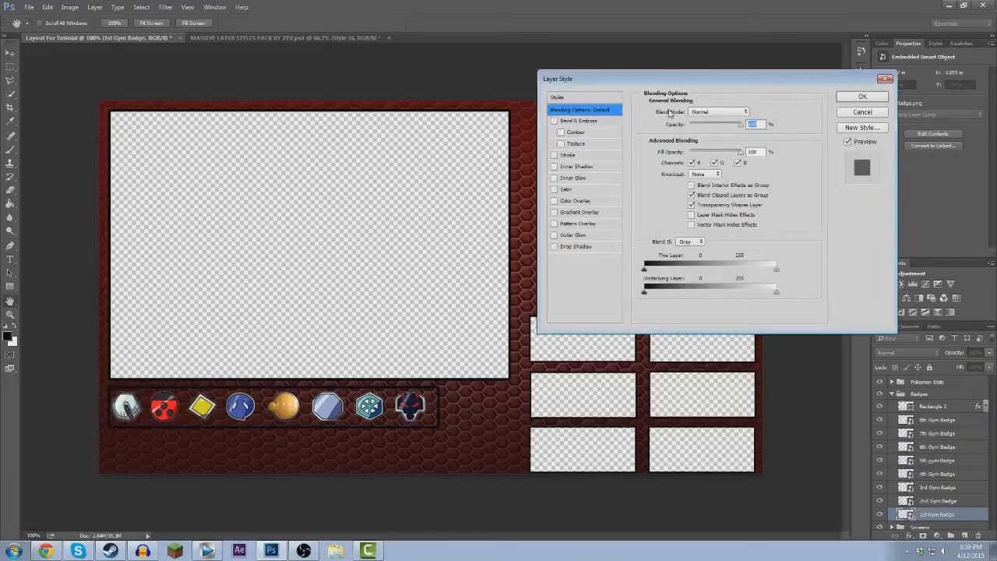
pyautogui.click(577, 123)
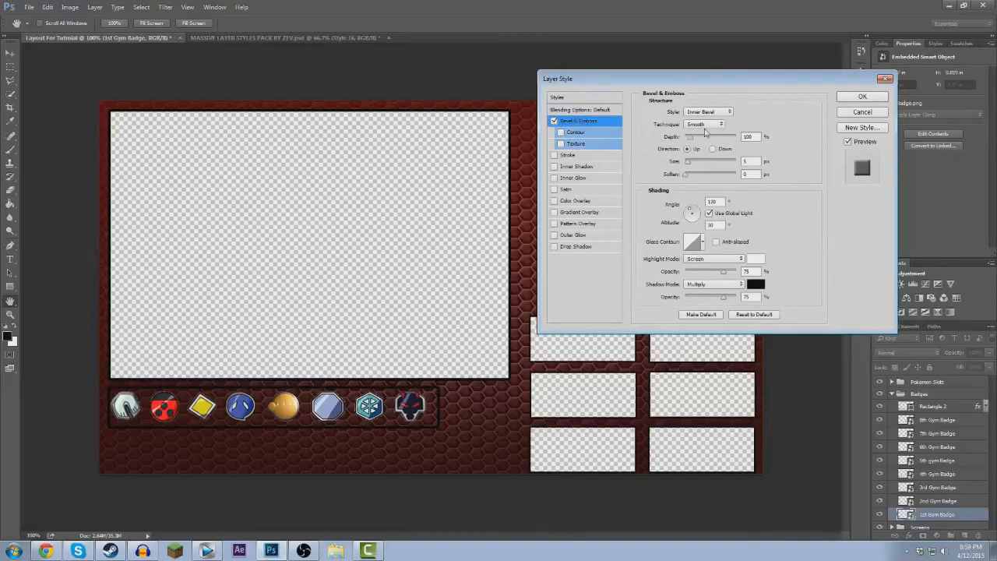
pyautogui.moveTo(691, 140); pyautogui.dragTo(748, 136)
pyautogui.write('1')
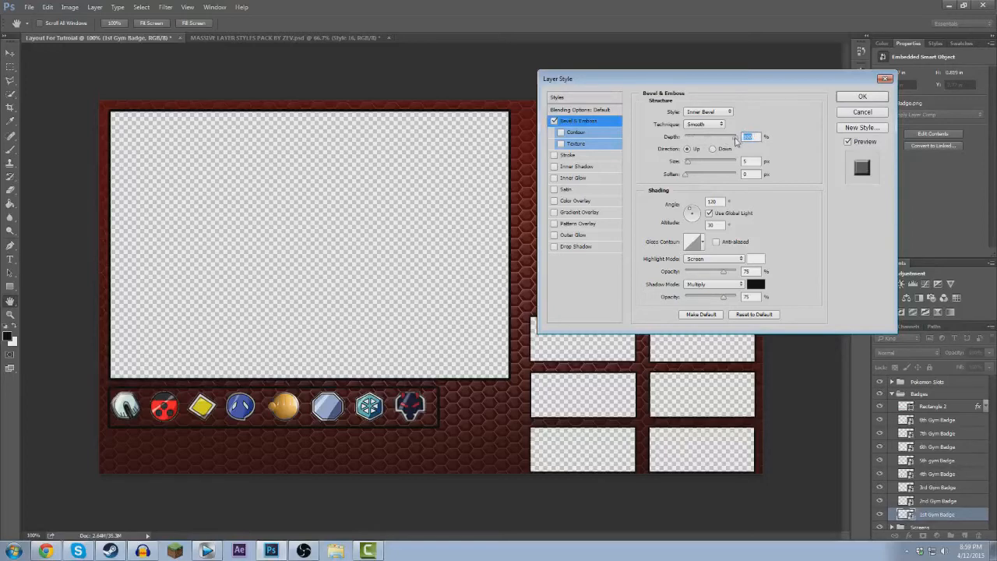
pyautogui.moveTo(675, 135); pyautogui.dragTo(710, 126)
pyautogui.click(730, 113)
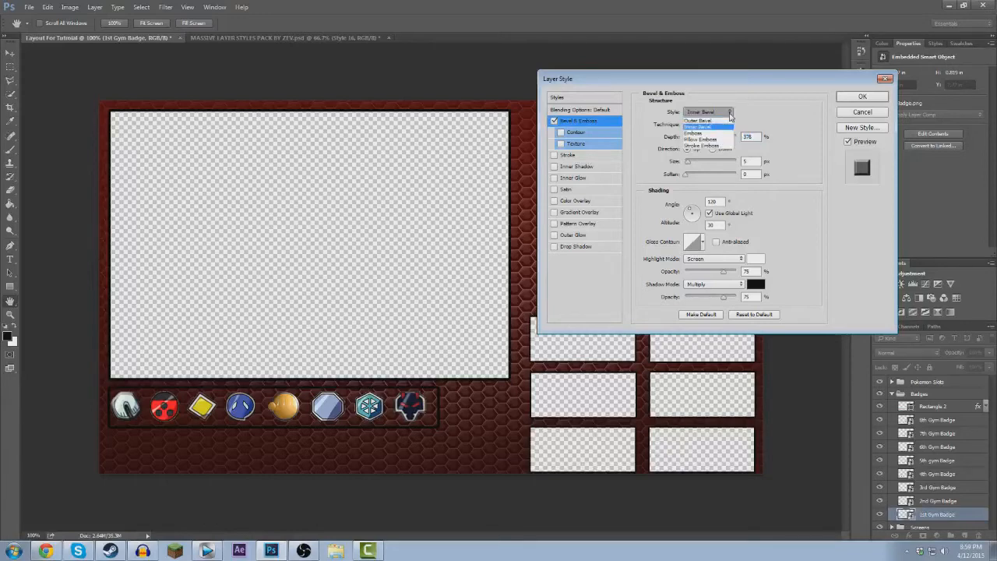
pyautogui.click(730, 114)
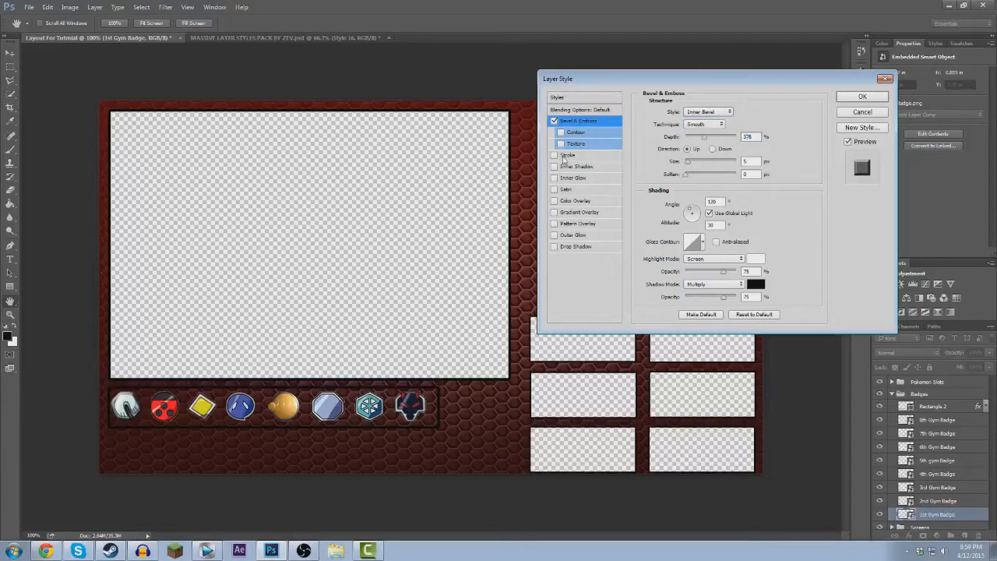
# Add a 2 px black outside stroke and a drop shadow with 6 px distance to the 1st Gym Badge, then apply the layer style.
pyautogui.click(564, 156)
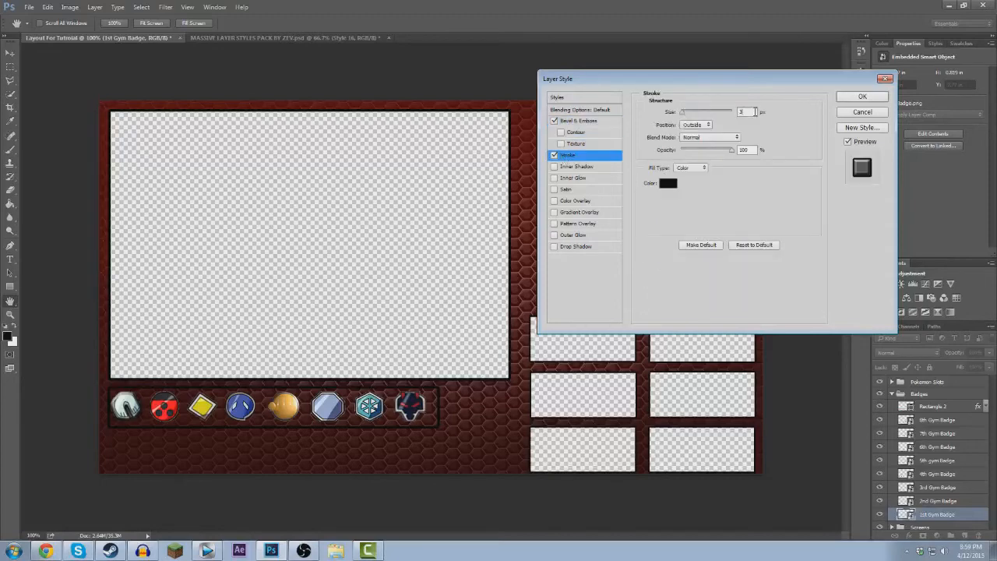
pyautogui.write('2')
pyautogui.click(577, 247)
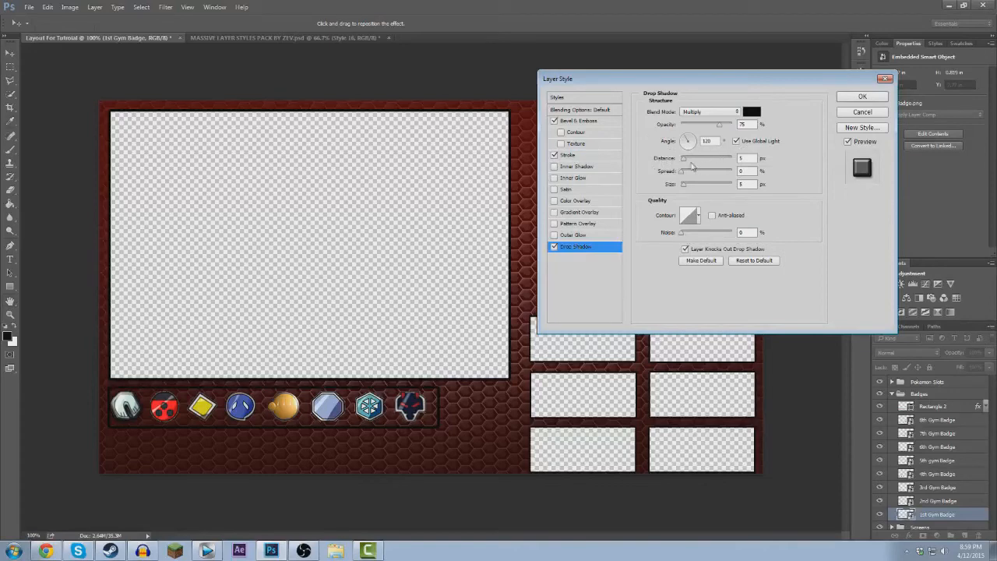
pyautogui.moveTo(686, 161)
pyautogui.mouseDown()
pyautogui.moveTo(712, 158)
pyautogui.moveTo(685, 156)
pyautogui.mouseUp()
pyautogui.moveTo(685, 136)
pyautogui.mouseDown()
pyautogui.moveTo(681, 146)
pyautogui.moveTo(737, 160)
pyautogui.moveTo(733, 130)
pyautogui.moveTo(712, 130)
pyautogui.moveTo(734, 120)
pyautogui.moveTo(709, 139)
pyautogui.moveTo(696, 130)
pyautogui.moveTo(689, 148)
pyautogui.moveTo(671, 131)
pyautogui.mouseUp()
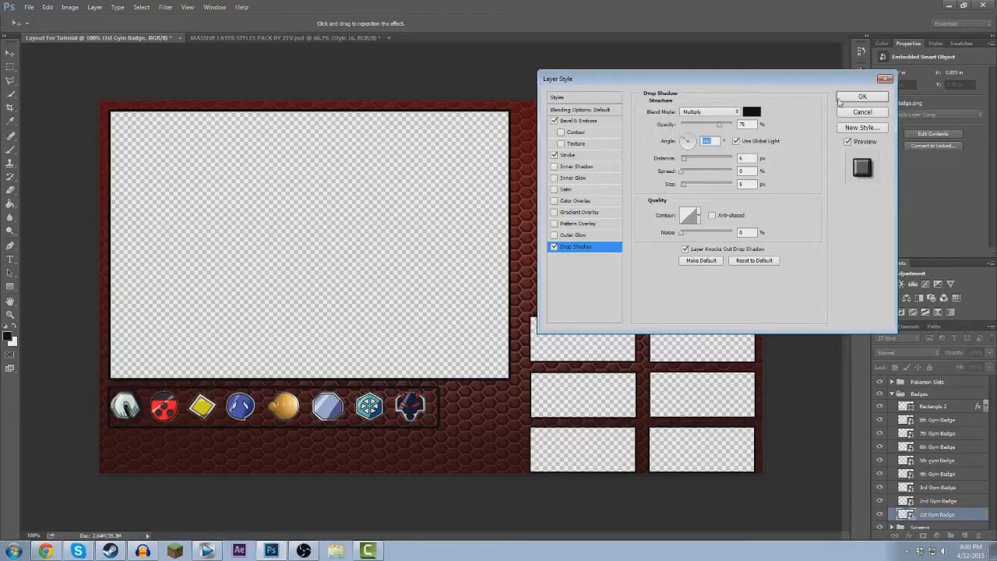
pyautogui.click(860, 96)
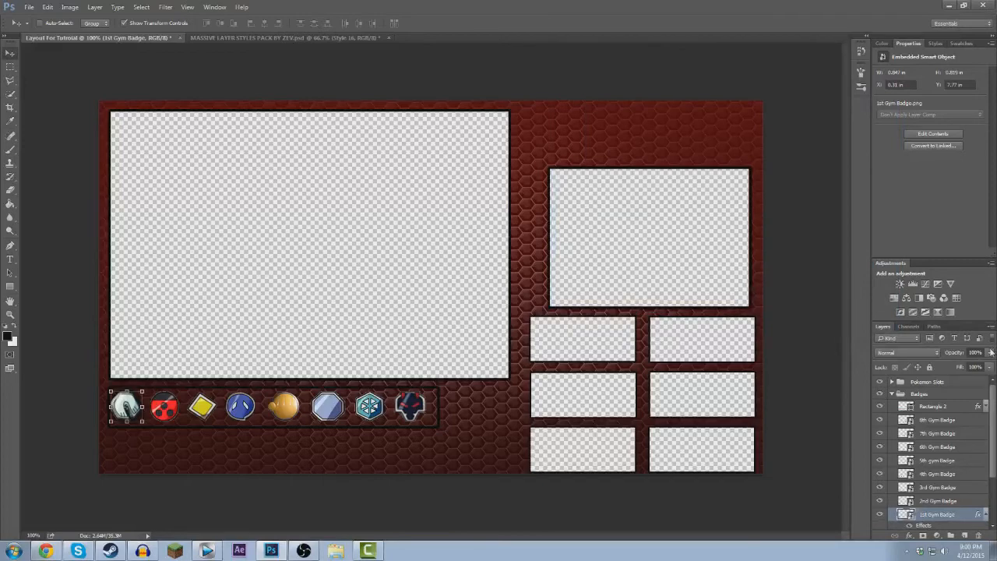
# Try the 1st Gym Badge layer at 0% opacity and restore it to 100%.
pyautogui.click(991, 352)
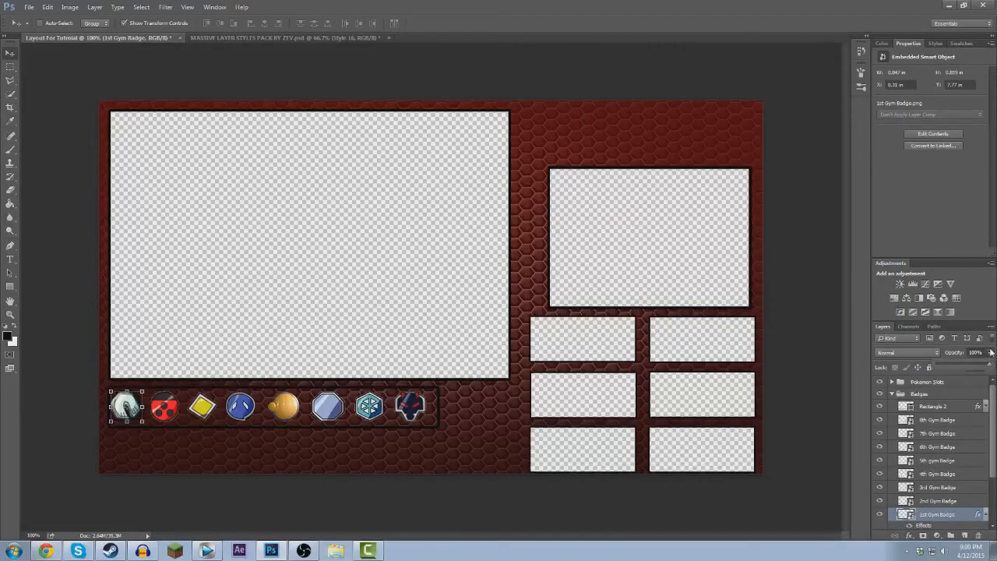
pyautogui.moveTo(991, 366); pyautogui.dragTo(918, 370)
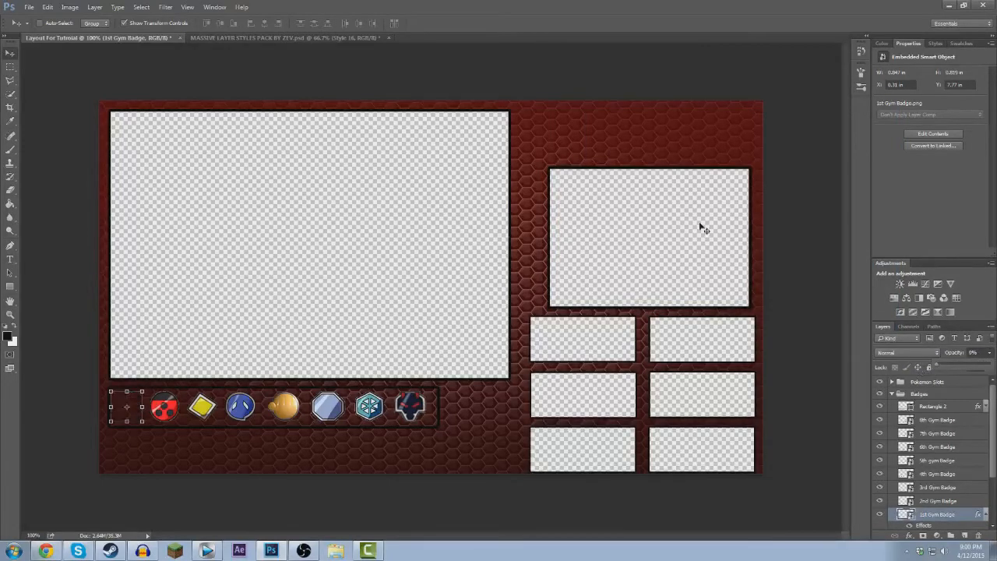
pyautogui.moveTo(938, 367); pyautogui.dragTo(992, 366)
pyautogui.click(958, 353)
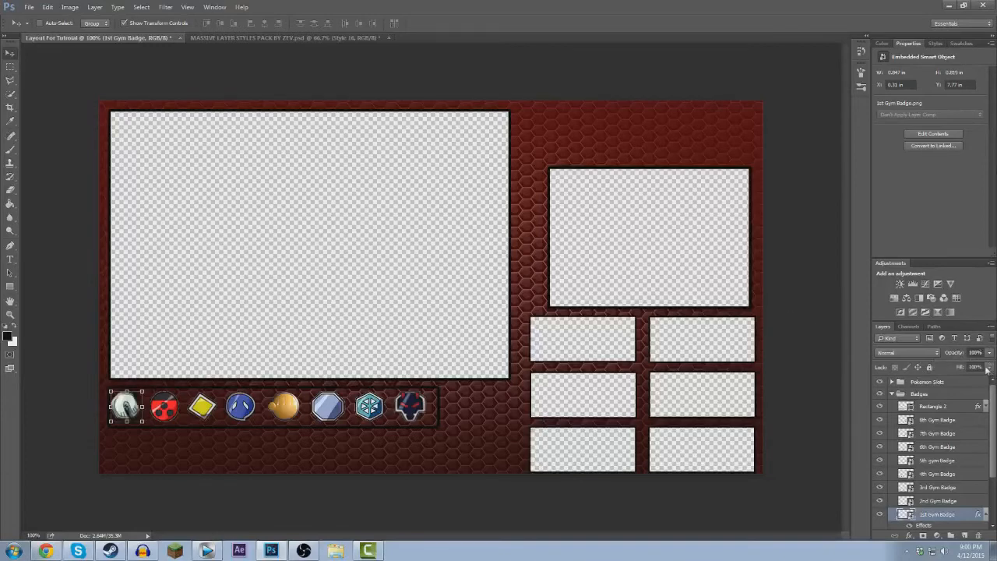
# Set the 1st Gym Badge layer's fill to 0% while leaving its effects on.
pyautogui.click(990, 368)
pyautogui.moveTo(988, 381); pyautogui.dragTo(914, 395)
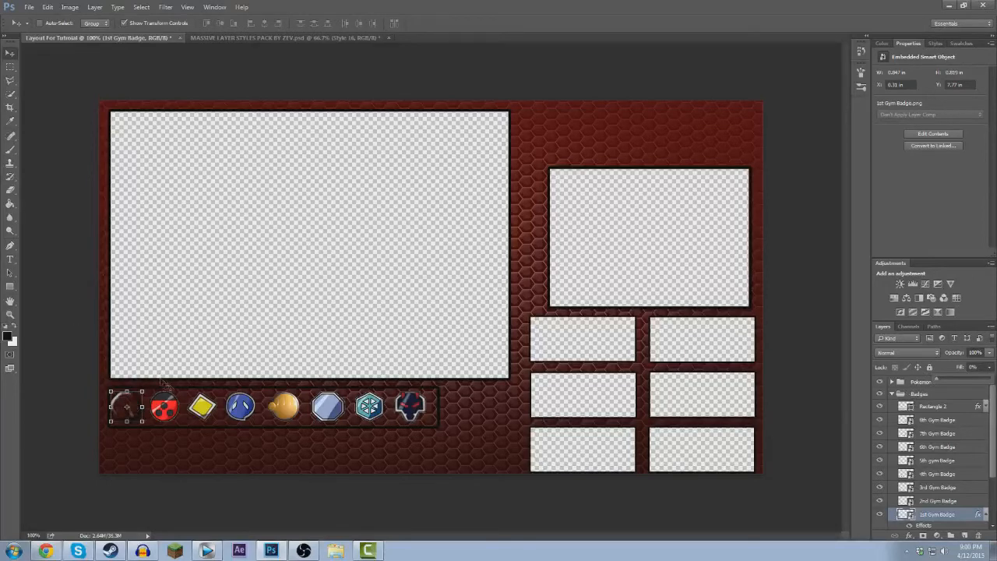
pyautogui.click(938, 501)
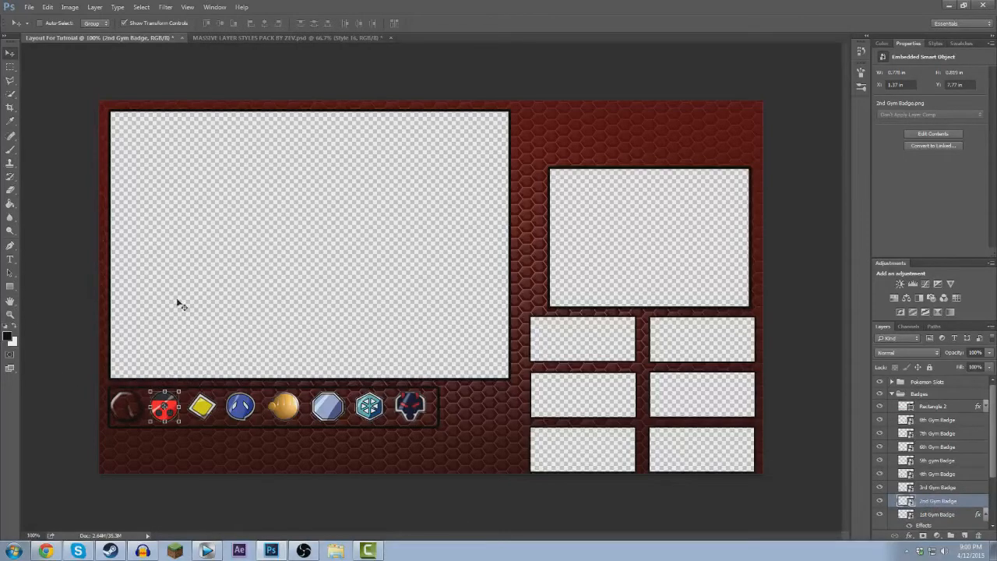
# Copy the 1st Gym Badge's layer style and paste it onto the 2nd through 8th Gym Badge layers.
pyautogui.rightClick(935, 518)
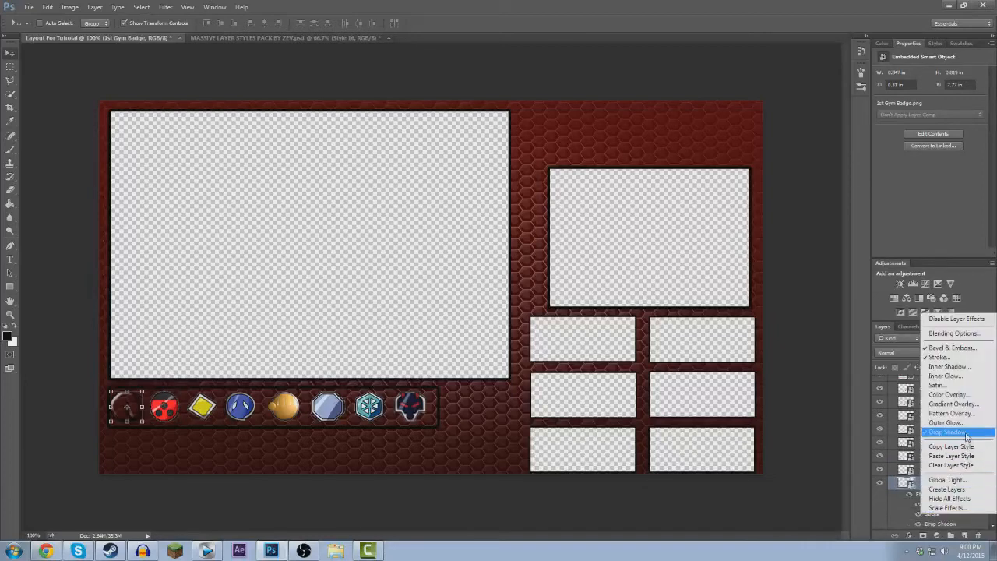
pyautogui.click(919, 487)
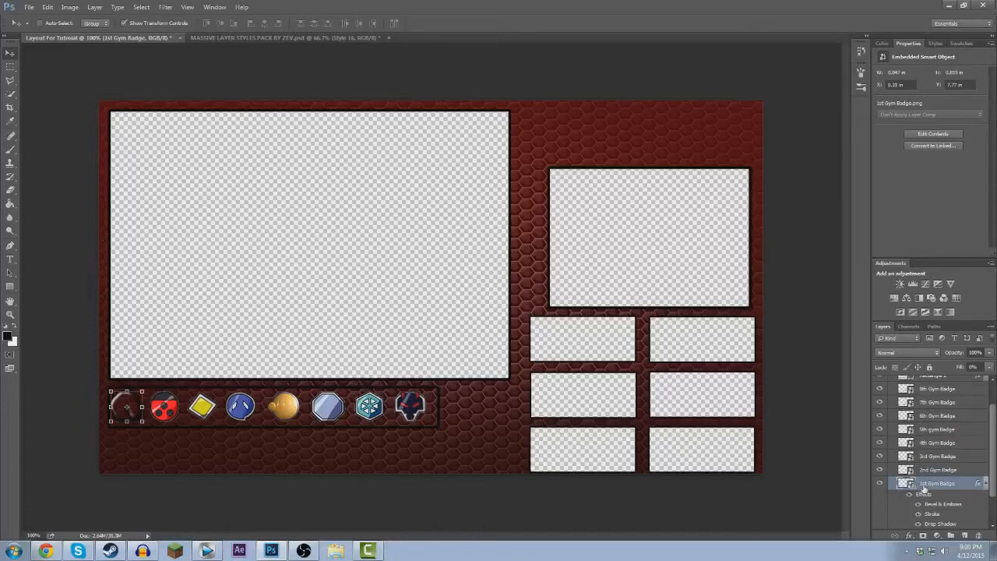
pyautogui.rightClick(924, 488)
pyautogui.click(949, 333)
pyautogui.click(945, 470)
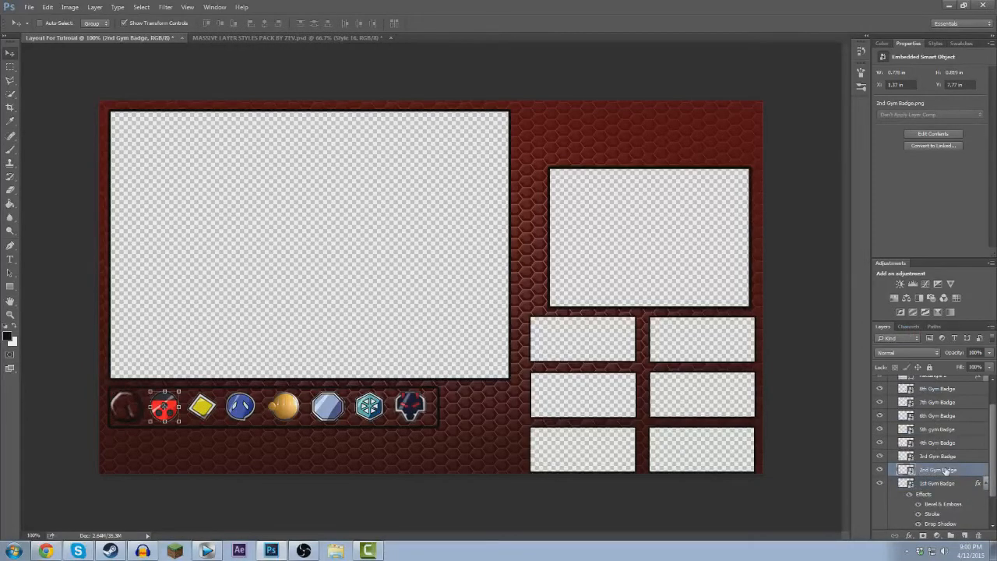
pyautogui.scroll(2, 945, 470)
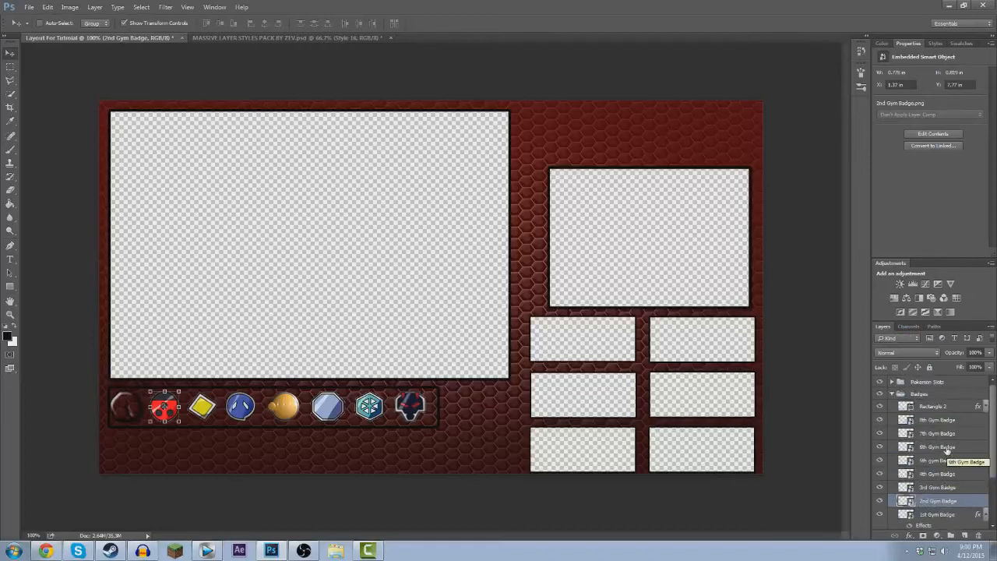
pyautogui.keyDown('shift'); pyautogui.click(947, 421); pyautogui.keyUp('shift')
pyautogui.rightClick(946, 424)
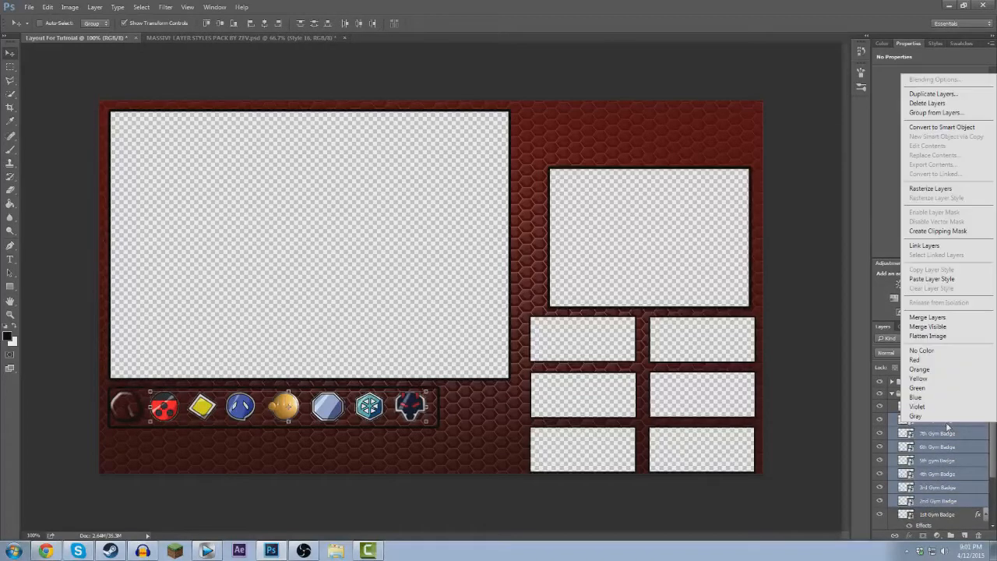
pyautogui.click(929, 279)
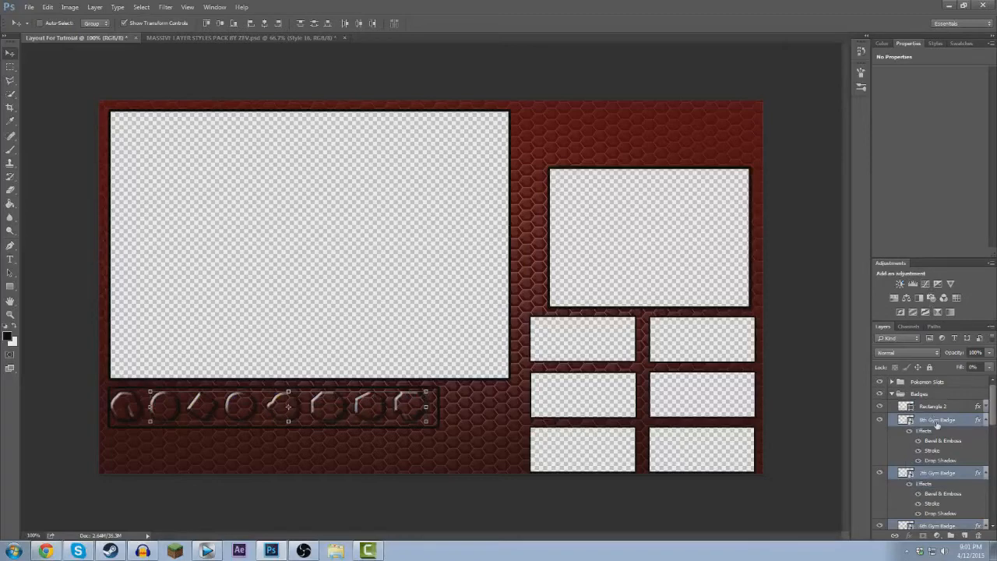
# Collapse the effects lists of all eight gym badge layers, then collapse the Badges group.
pyautogui.click(947, 475)
pyautogui.click(963, 423)
pyautogui.scroll(-6, 963, 425)
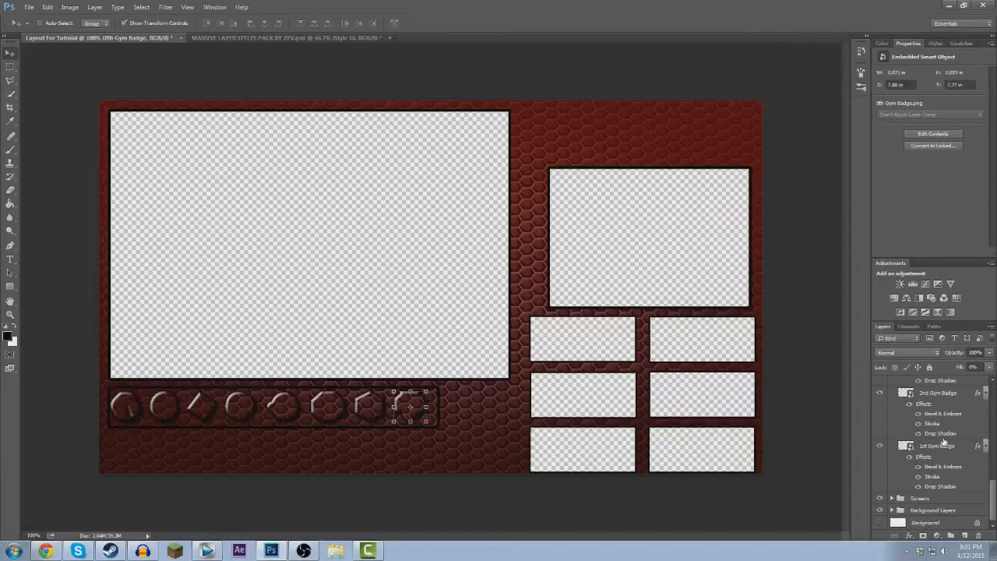
pyautogui.keyDown('shift'); pyautogui.click(944, 446); pyautogui.keyUp('shift')
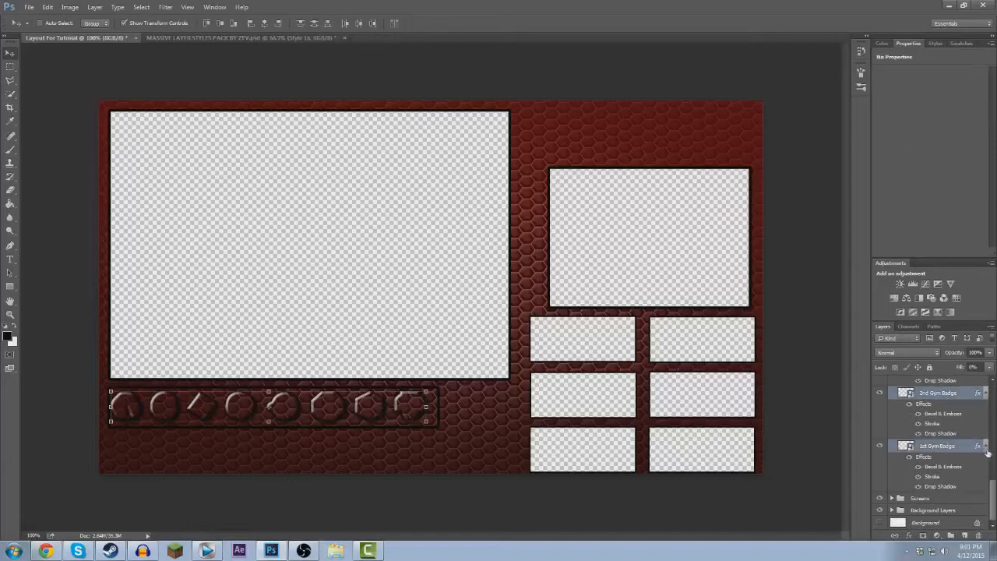
pyautogui.keyDown('alt'); pyautogui.click(986, 447); pyautogui.keyUp('alt')
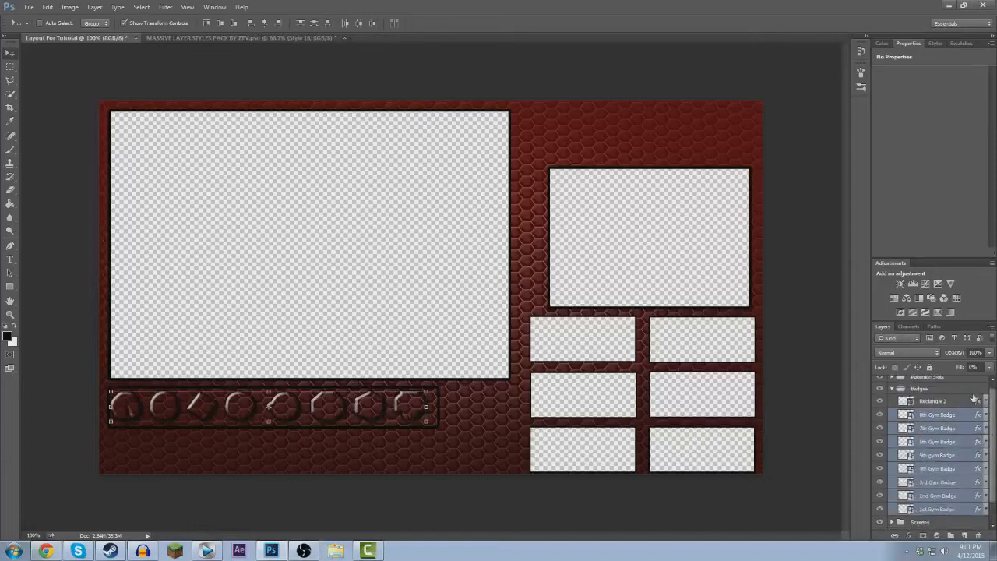
pyautogui.click(893, 394)
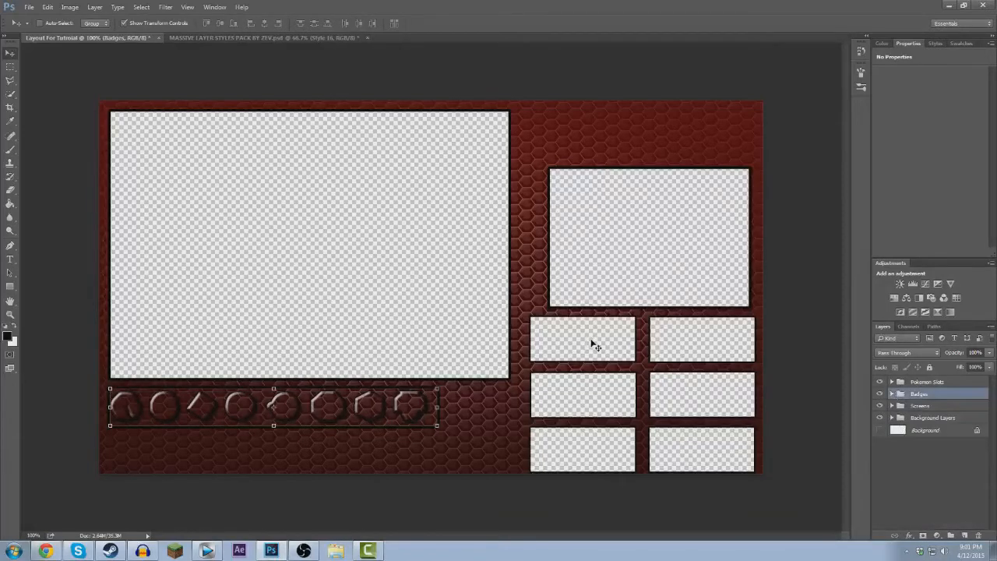
# Create a new layer group above the Badges group and name it Logos.
pyautogui.click(951, 536)
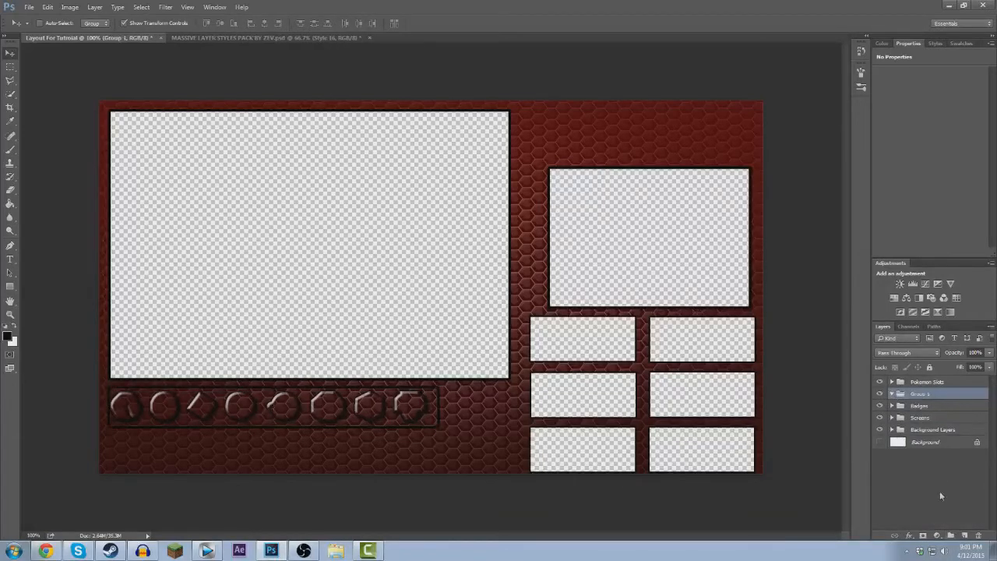
pyautogui.doubleClick(921, 394)
pyautogui.write('Logos')
pyautogui.click(957, 394)
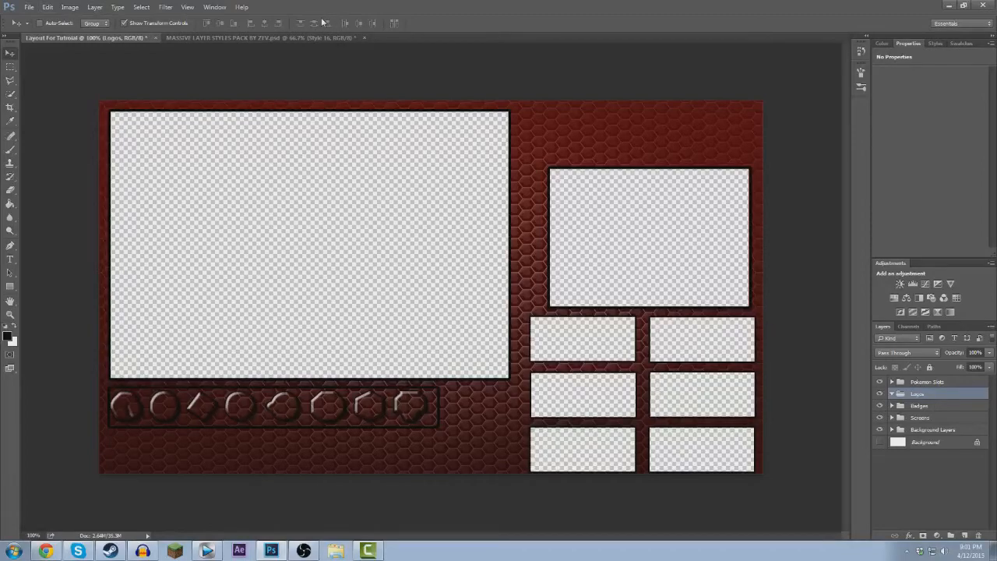
# Shrink the Photoshop window to half the screen and retrieve the Pokemon Logo file from the Recycle Bin onto the desktop.
pyautogui.moveTo(302, 7); pyautogui.dragTo(872, 64)
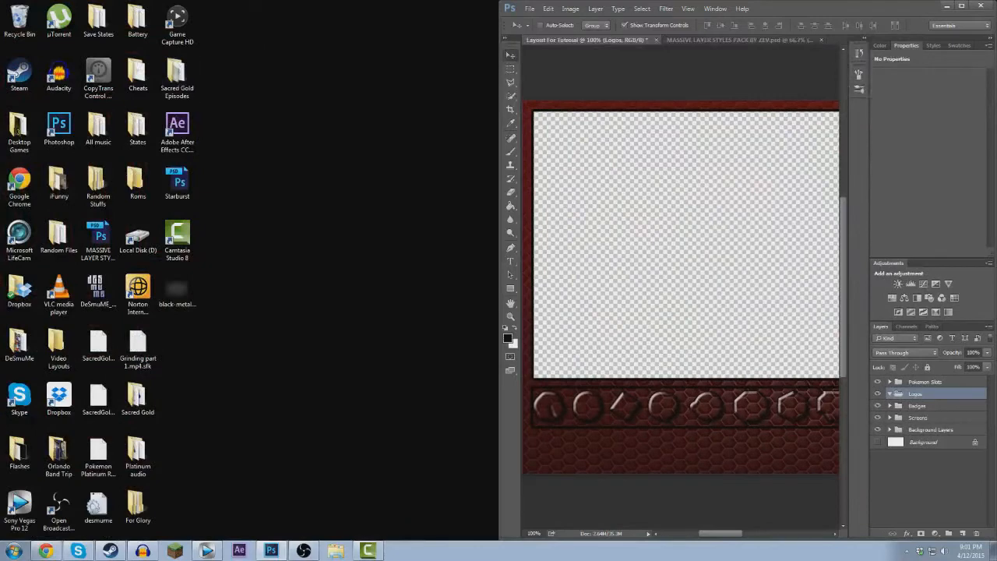
pyautogui.doubleClick(20, 19)
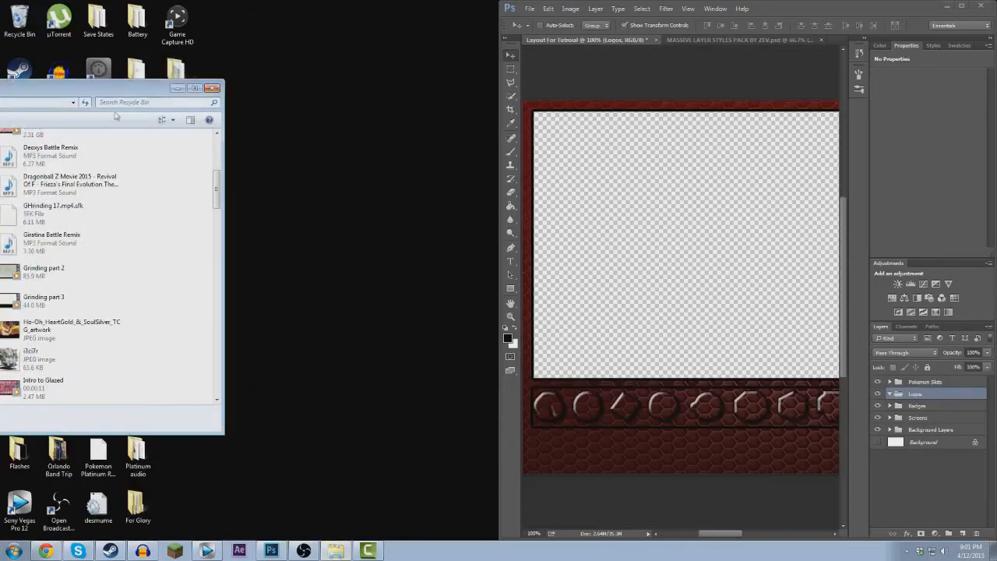
pyautogui.moveTo(85, 92); pyautogui.dragTo(0, 104)
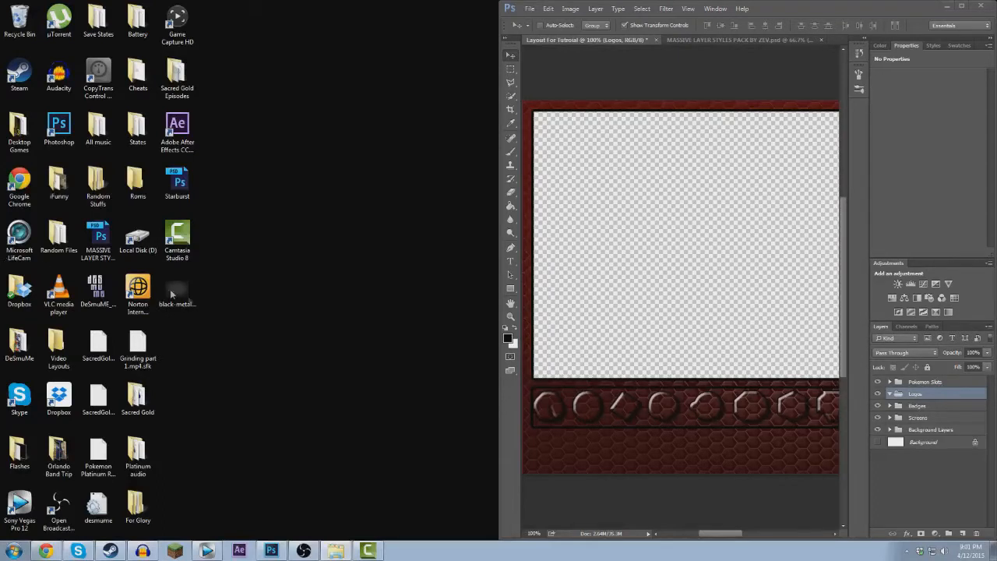
pyautogui.moveTo(197, 343); pyautogui.dragTo(180, 338)
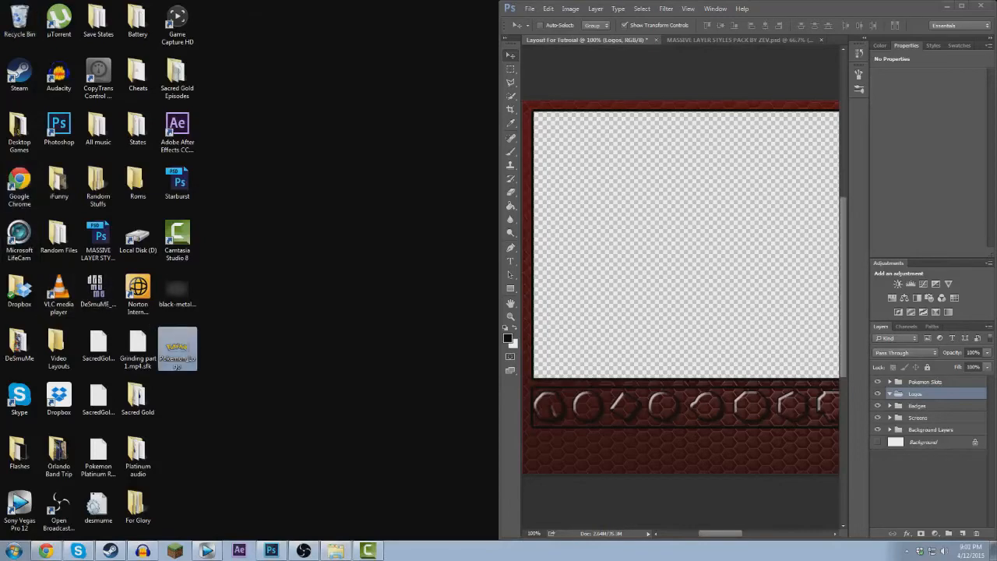
# Switch to Chrome, dismiss the Windows Explorer crash dialog, and remove the school website from the new tab's most-visited thumbnails.
pyautogui.click(45, 551)
pyautogui.click(614, 6)
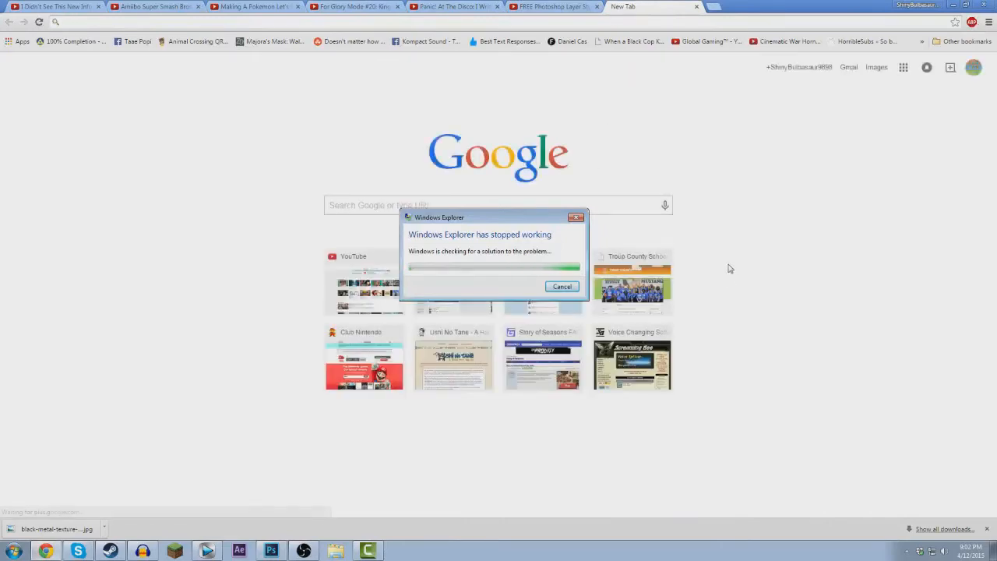
pyautogui.click(570, 292)
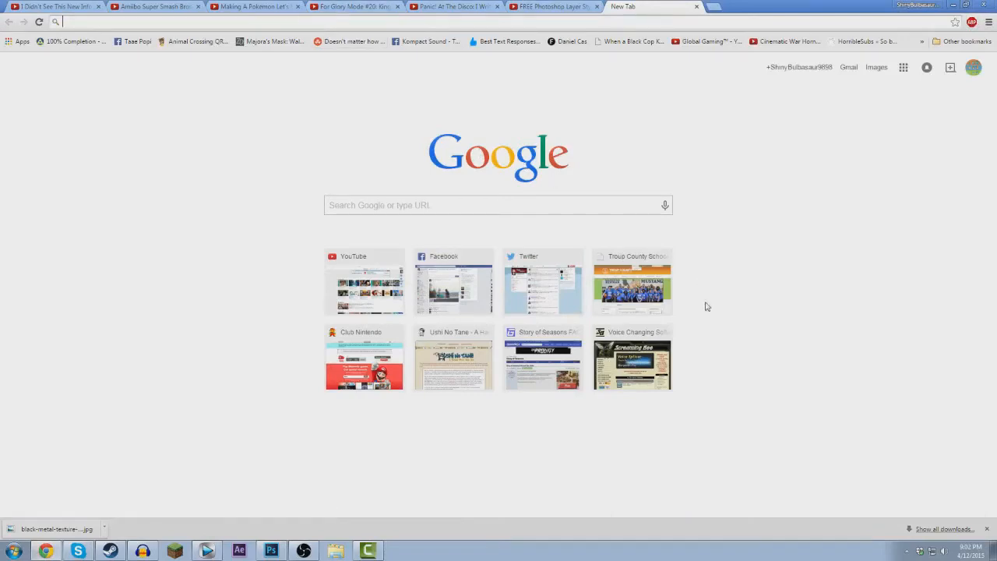
pyautogui.click(665, 257)
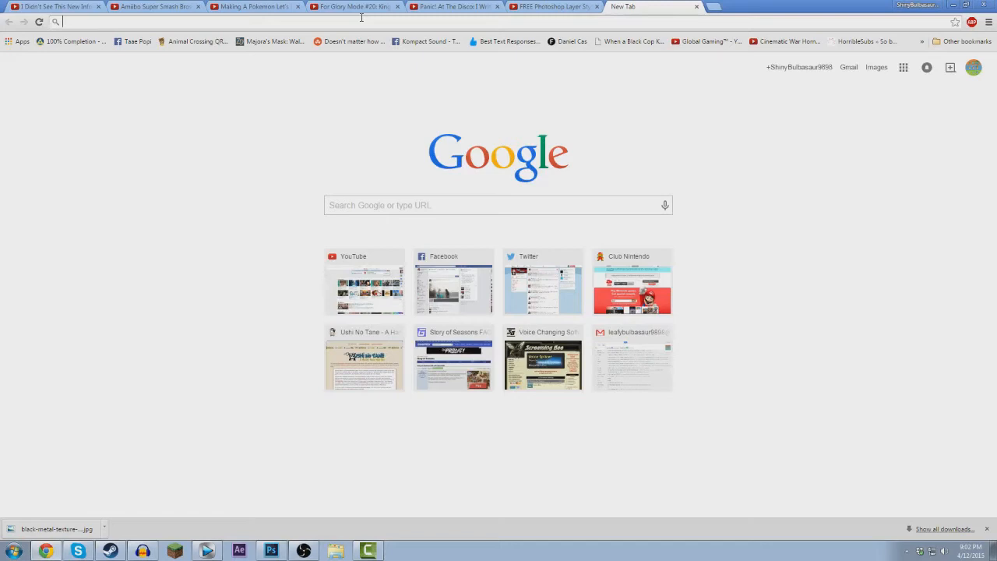
# Search Google for "Pokemon image" and show the image results.
pyautogui.write('P')
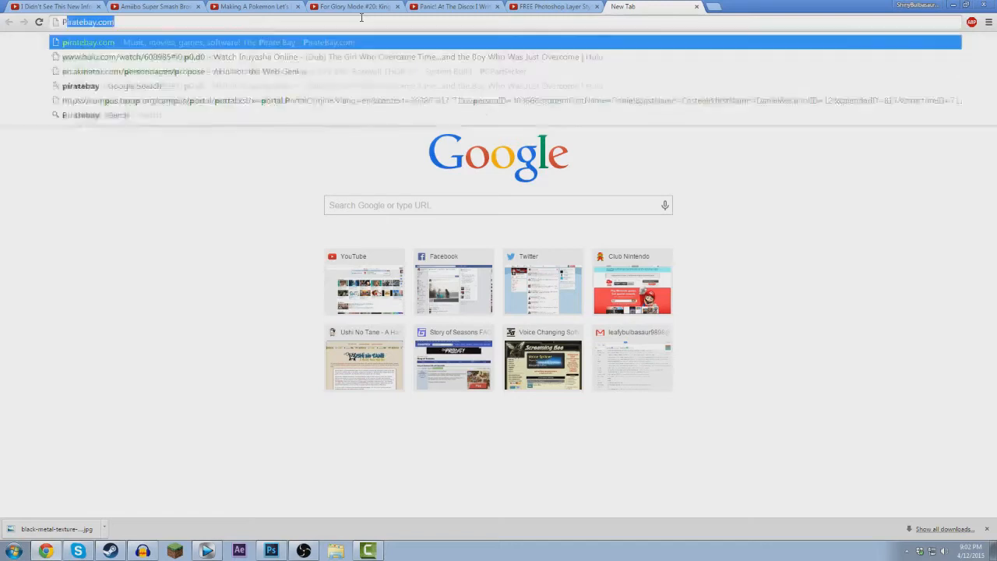
pyautogui.write('okemon image')
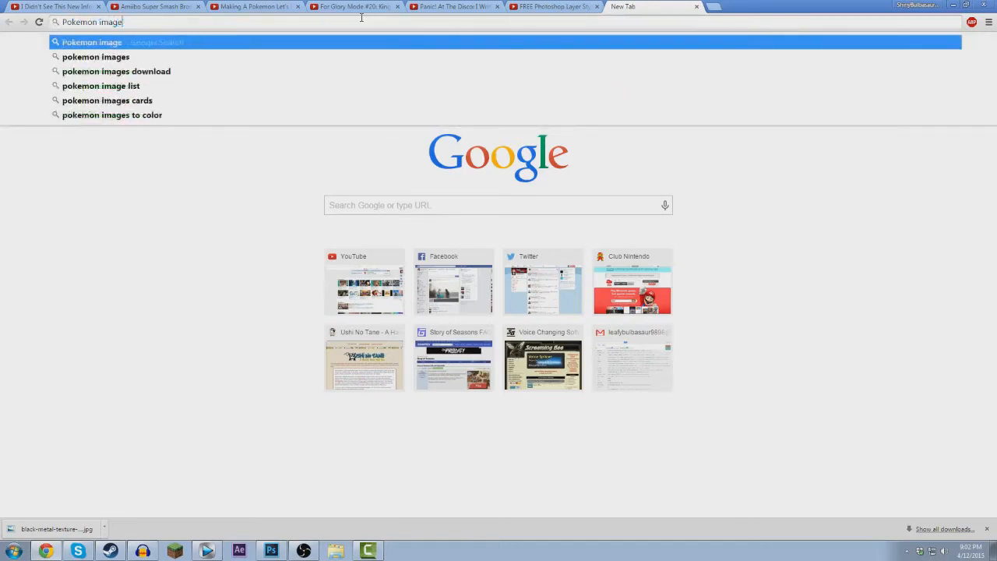
pyautogui.press('Return')
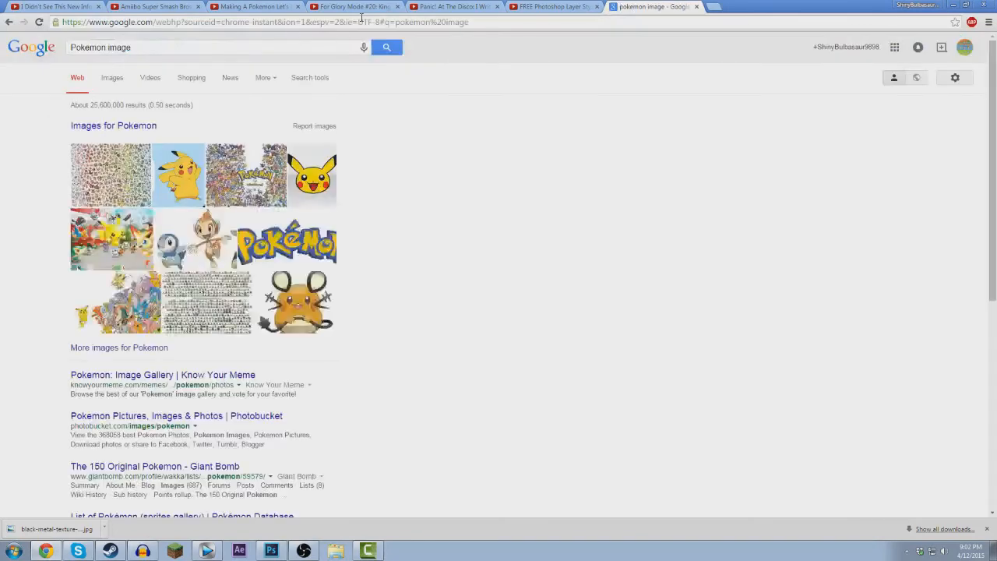
pyautogui.click(122, 84)
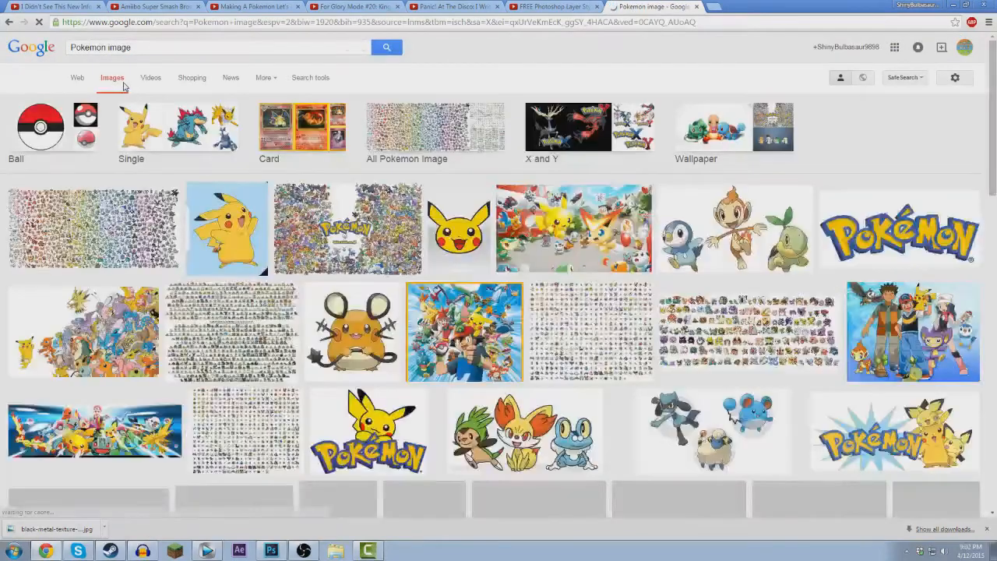
# Save the blue-and-yellow Pokemon logo from the Know Your Meme result to the desktop as a JPEG named pokemon-logo.
pyautogui.click(950, 265)
pyautogui.rightClick(430, 257)
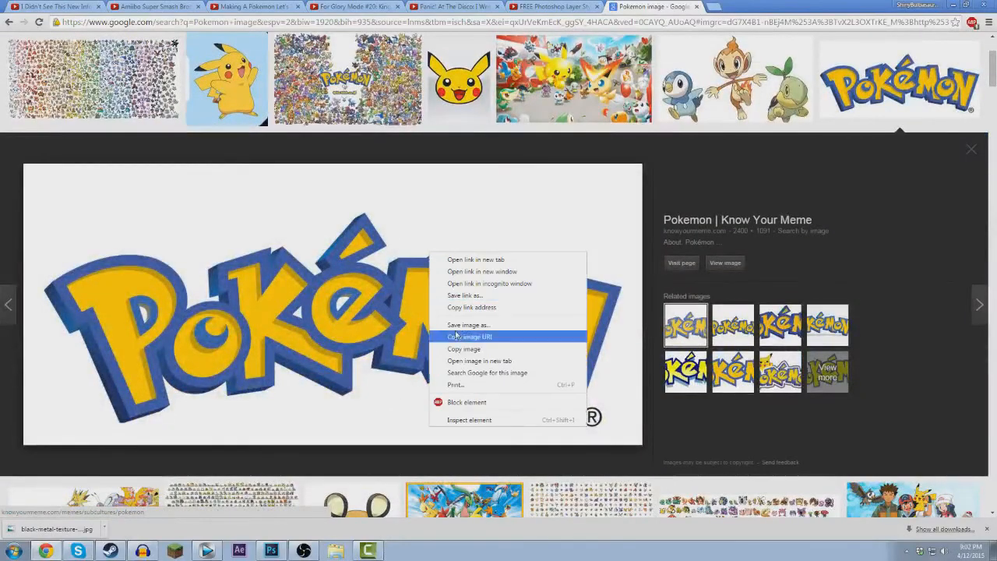
pyautogui.click(458, 324)
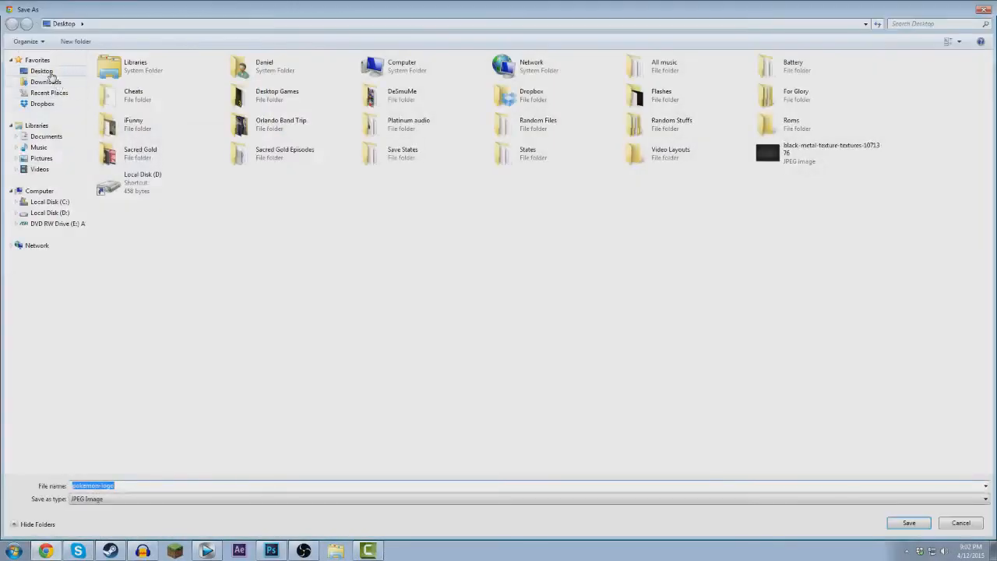
pyautogui.click(43, 71)
pyautogui.click(920, 529)
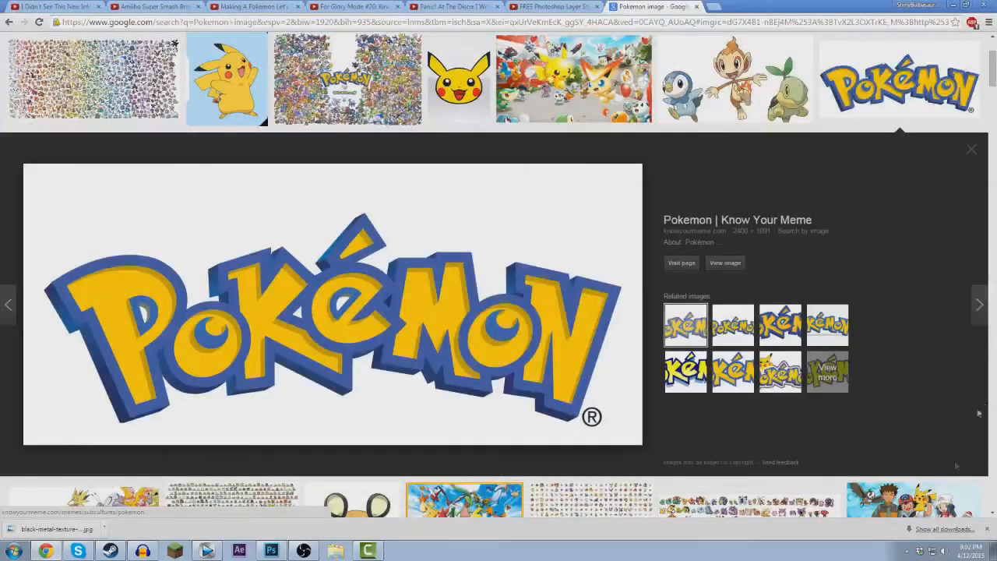
# Minimize the browser and maximize the Photoshop window showing the layout.
pyautogui.click(955, 5)
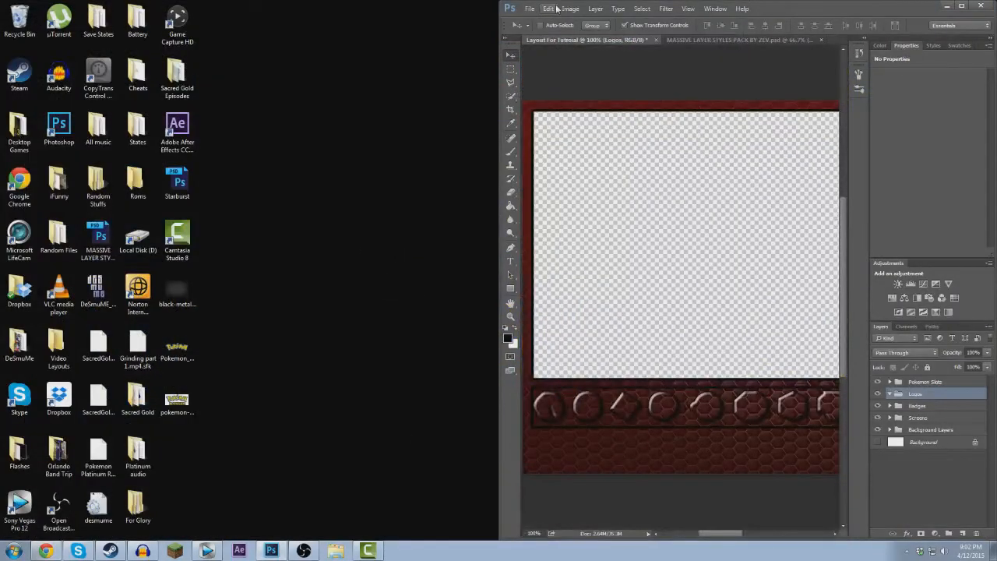
pyautogui.moveTo(783, 4); pyautogui.dragTo(589, 4)
# Try placing the pokemon-logo JPEG from the desktop as an embedded object over the layout, and delete the placed layer.
pyautogui.click(29, 7)
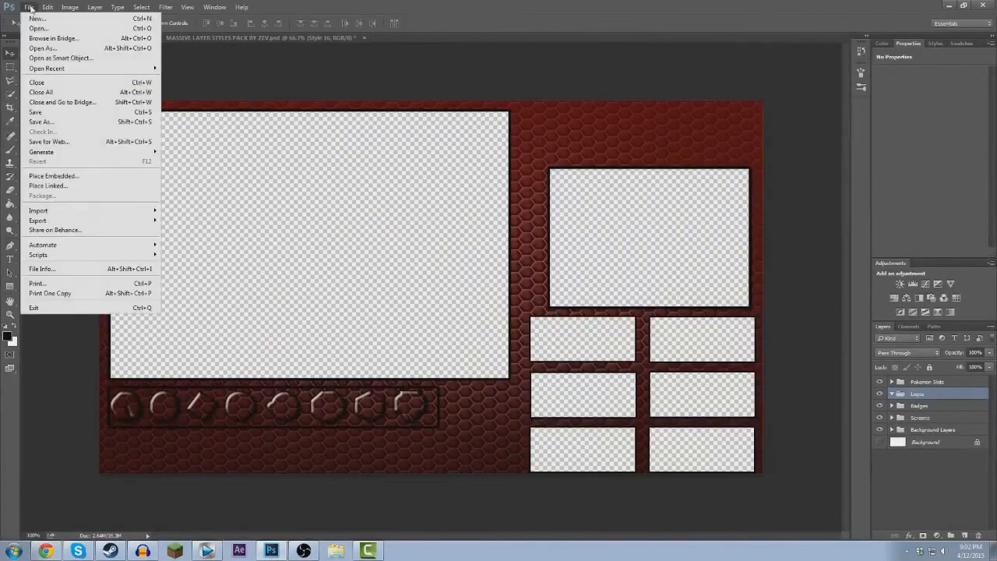
pyautogui.click(53, 175)
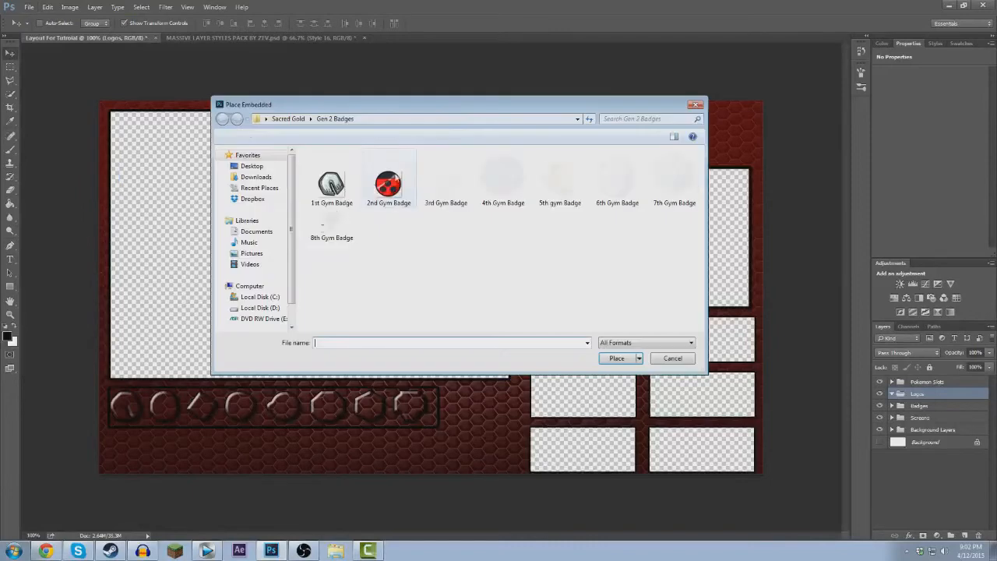
pyautogui.click(251, 166)
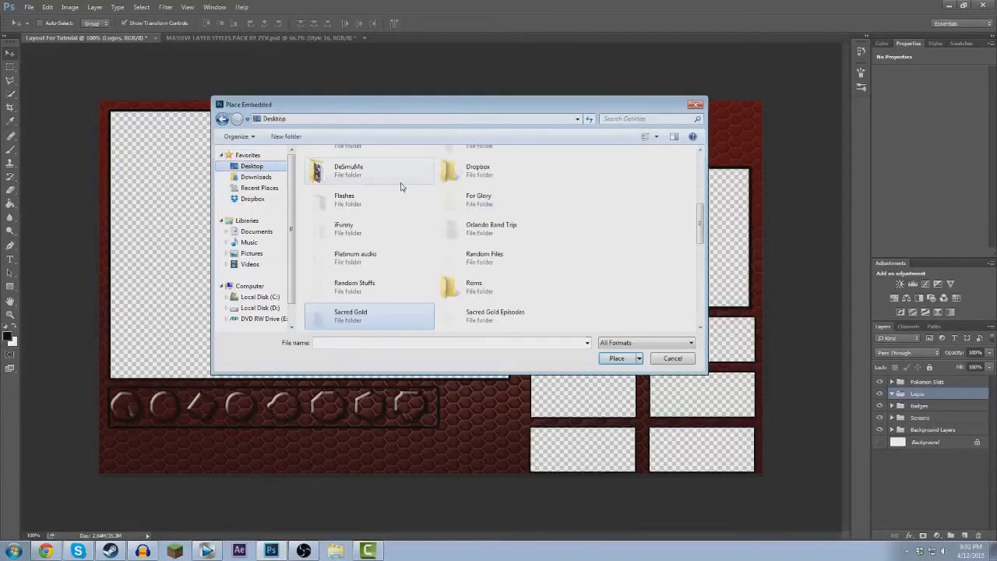
pyautogui.scroll(-5, 632, 266)
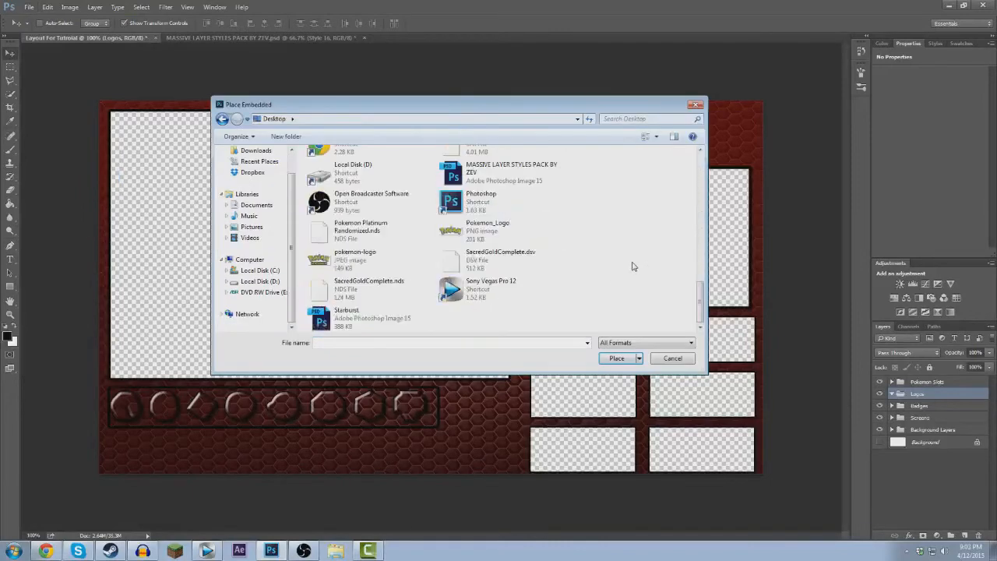
pyautogui.doubleClick(389, 264)
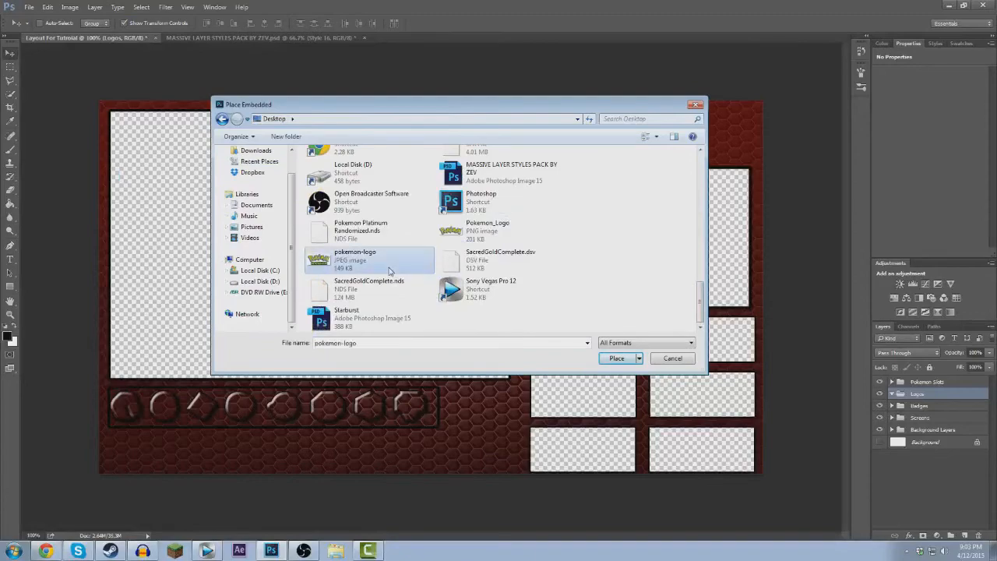
pyautogui.moveTo(460, 250); pyautogui.dragTo(543, 140)
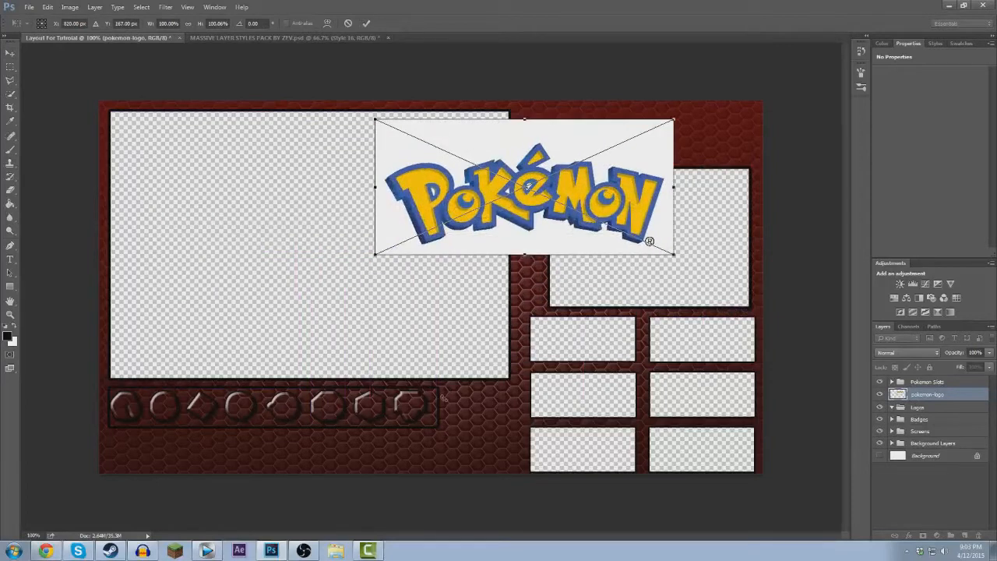
pyautogui.press('Return')
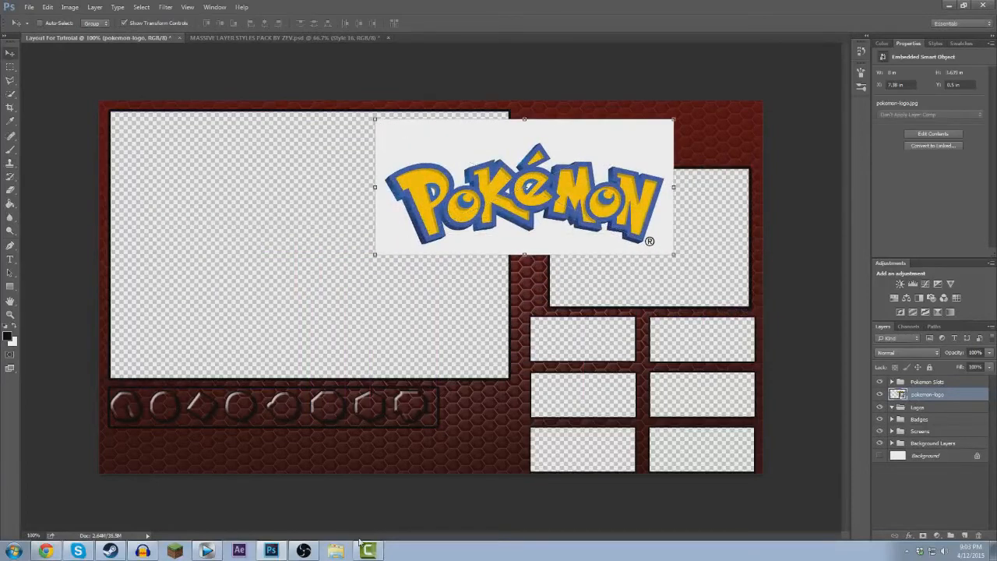
pyautogui.press('Delete')
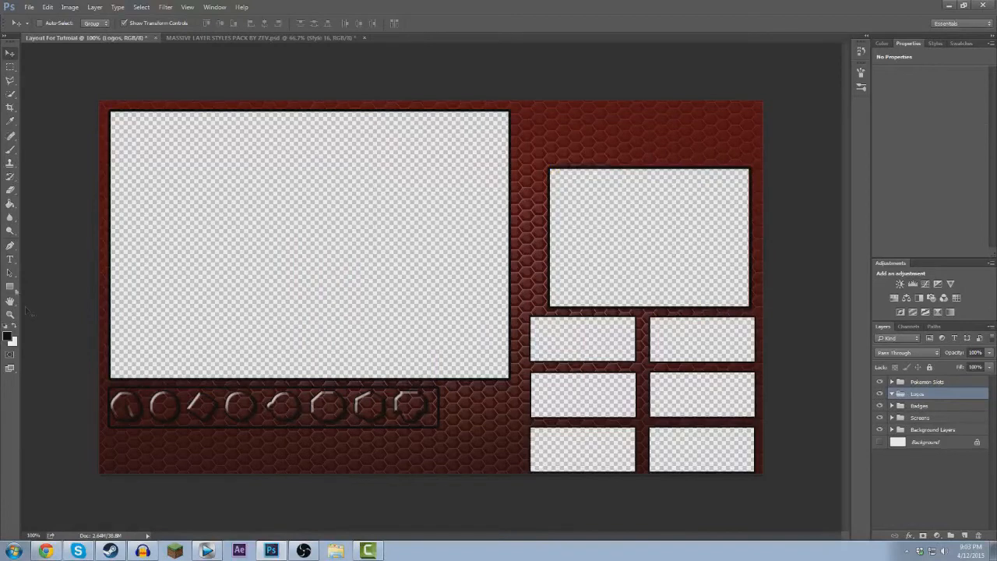
pyautogui.click(31, 9)
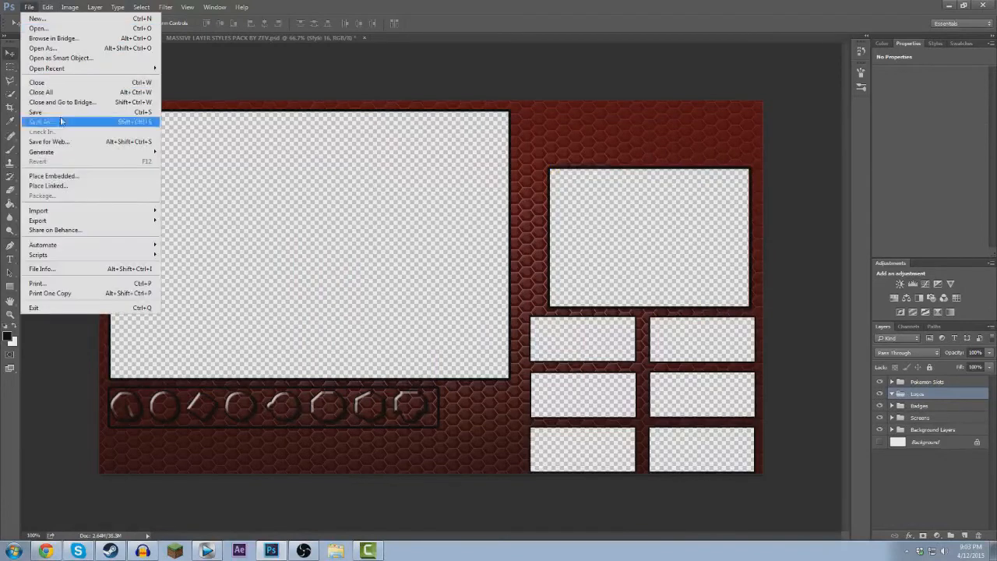
pyautogui.click(48, 176)
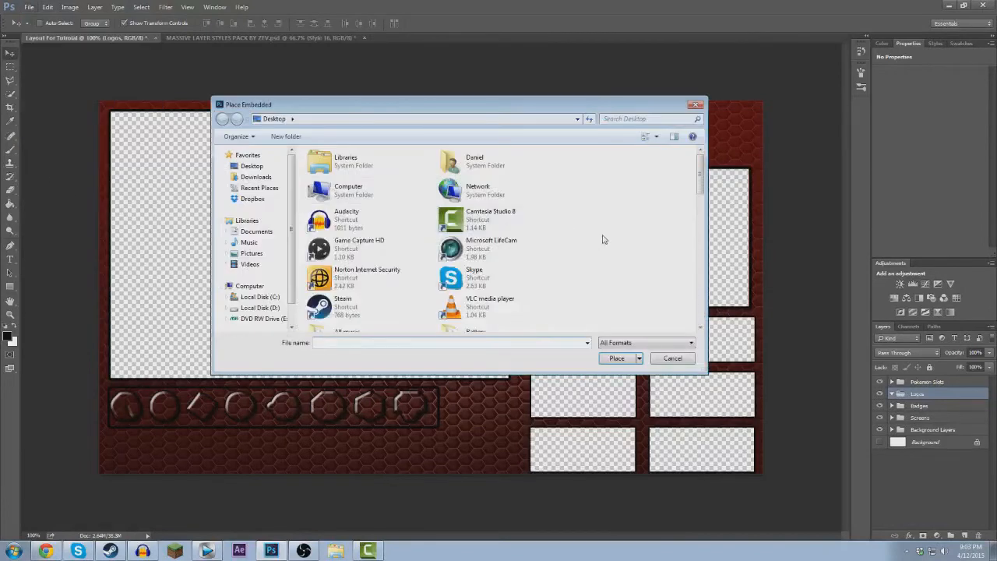
pyautogui.scroll(-5, 605, 239)
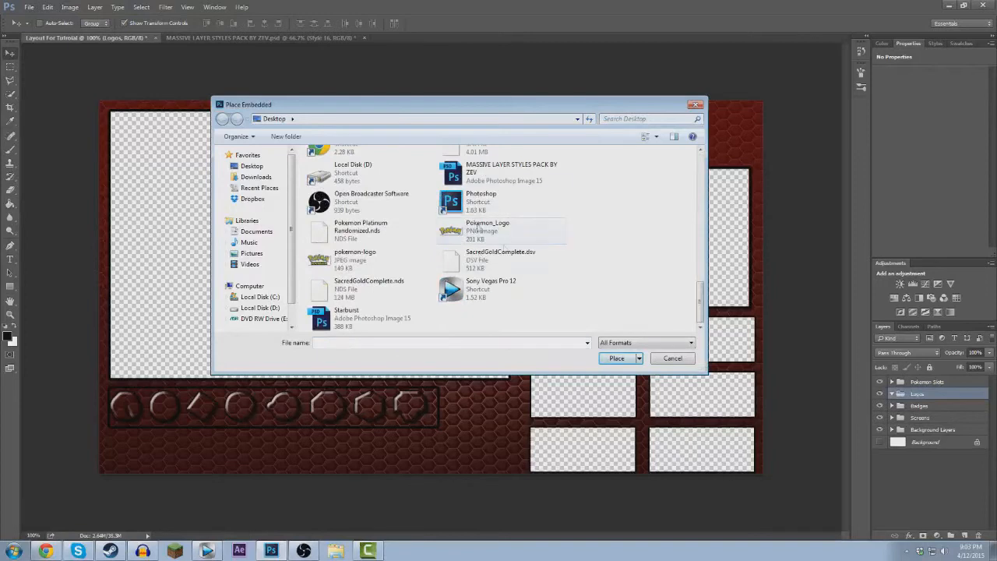
pyautogui.click(672, 359)
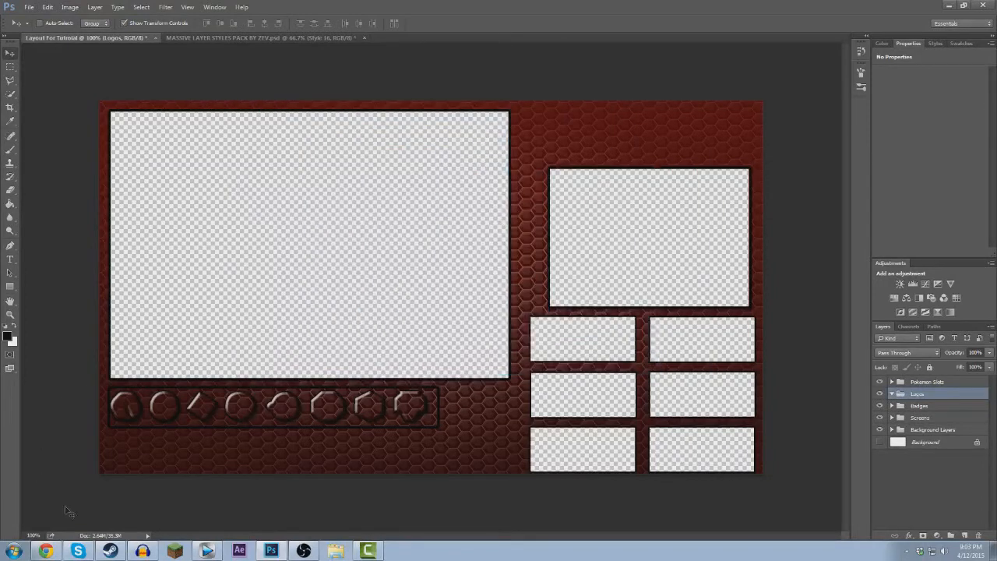
# Switch to Chrome, search Google Images for "Pokemon image transparent png" and preview the first Pokemon logo result.
pyautogui.hotkey('alt', 'Tab')
pyautogui.scroll(2, 141, 47)
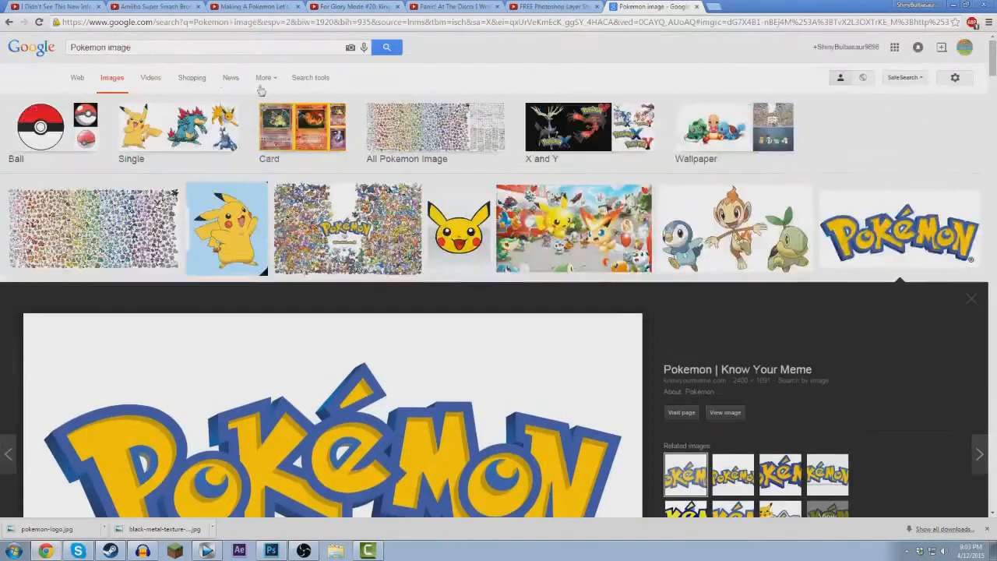
pyautogui.write('transparent')
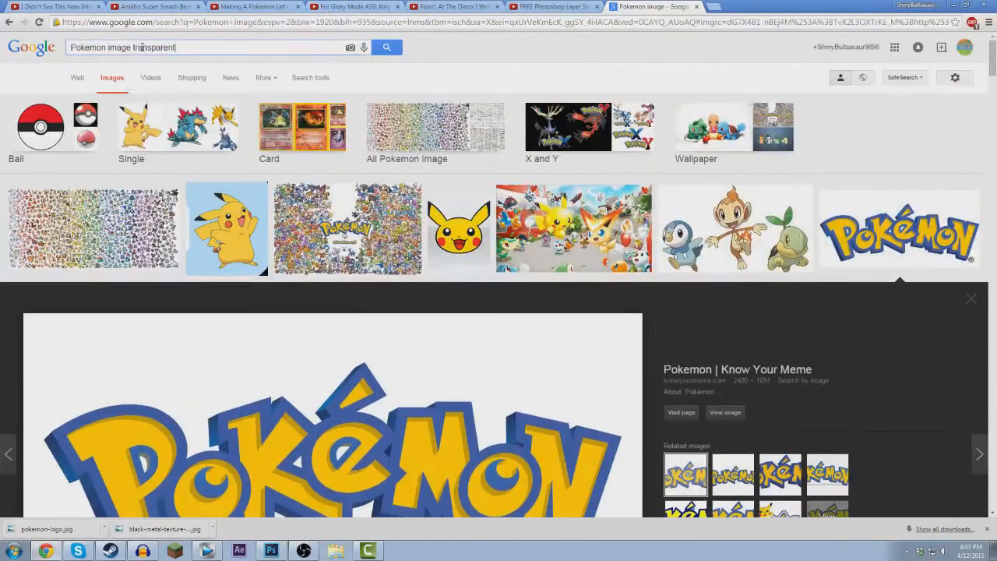
pyautogui.write(' png')
pyautogui.press('Return')
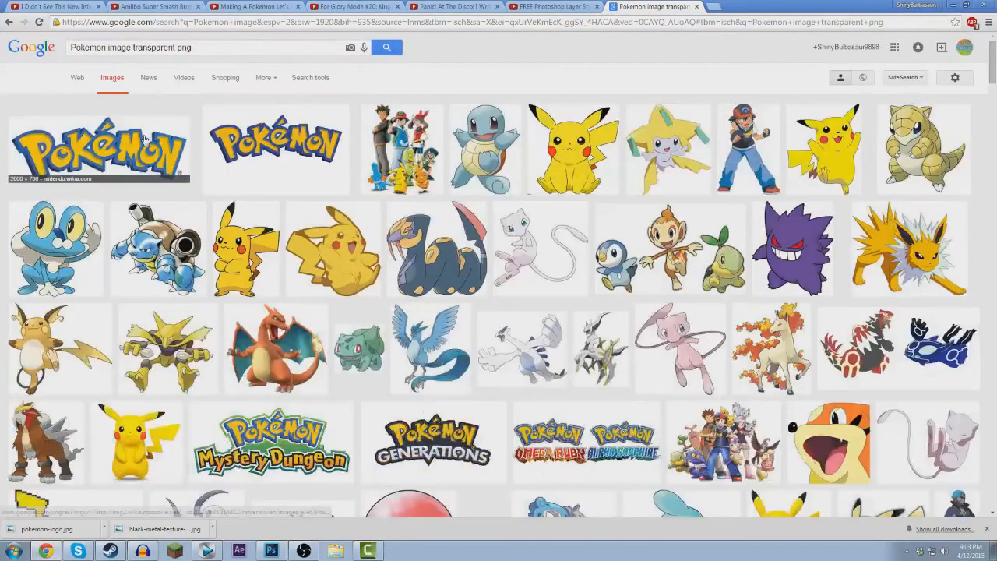
pyautogui.click(145, 137)
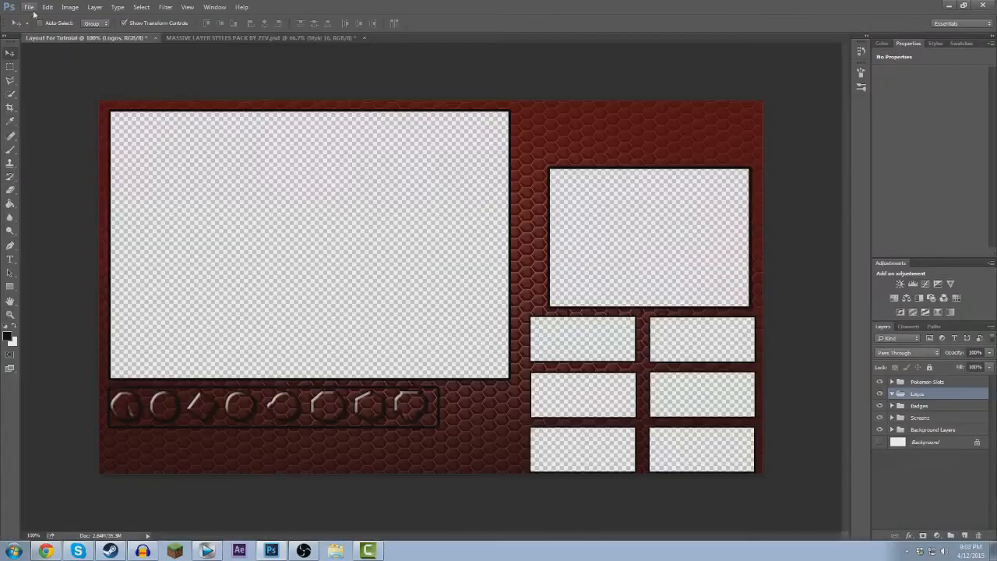
# Back in Photoshop, place the Pokemon_Logo PNG from the desktop into the layout as an embedded object.
pyautogui.click(29, 7)
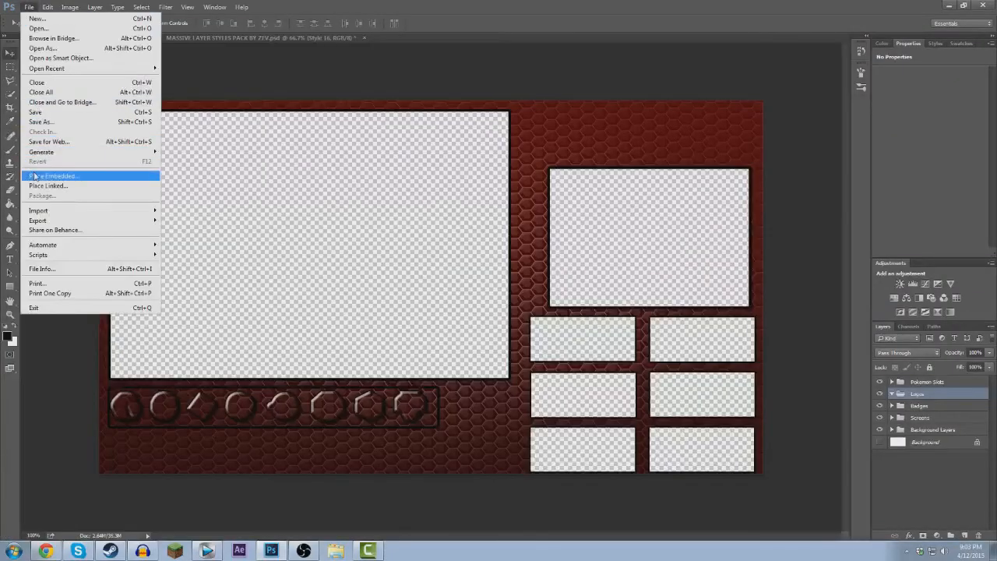
pyautogui.click(34, 176)
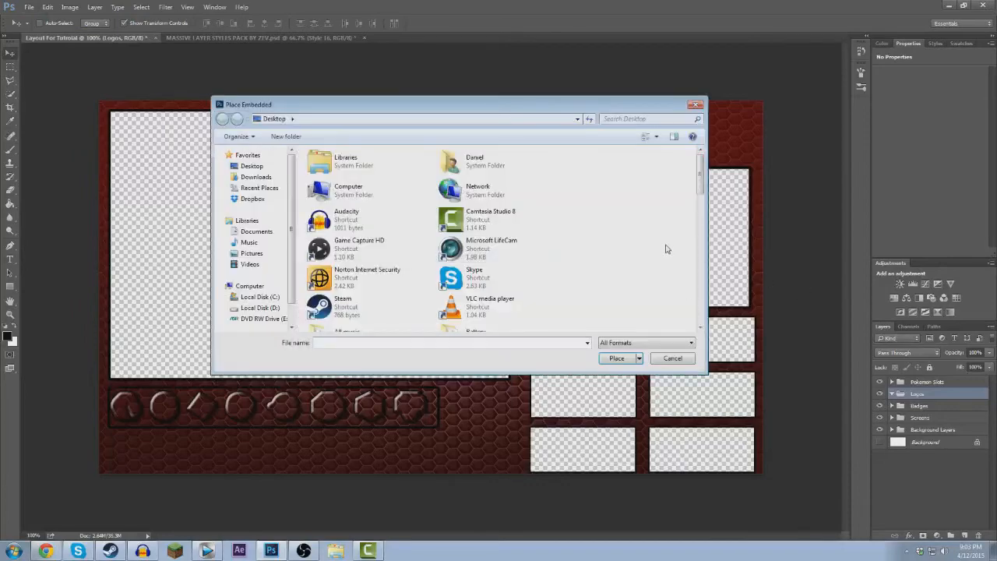
pyautogui.scroll(-6, 666, 249)
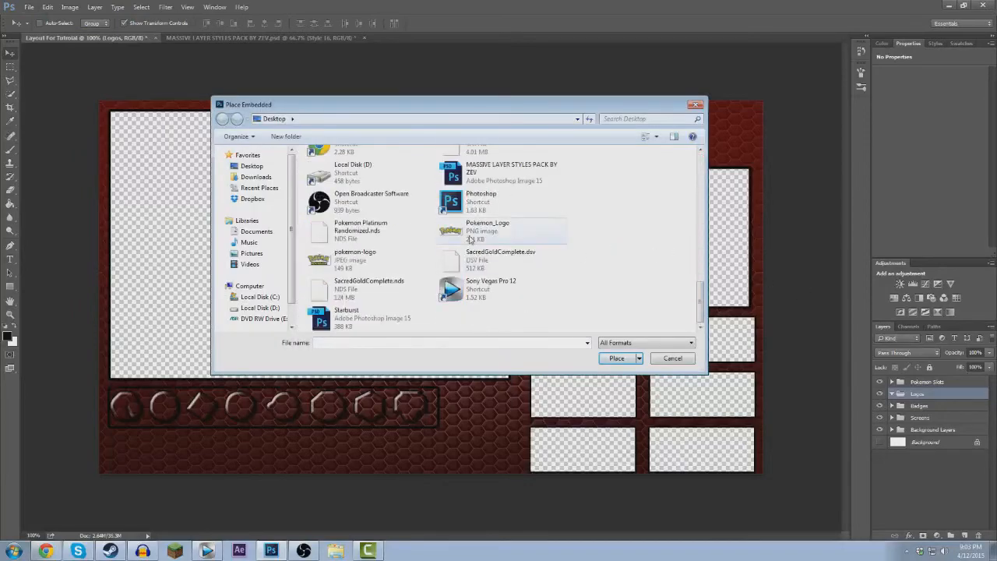
pyautogui.doubleClick(471, 236)
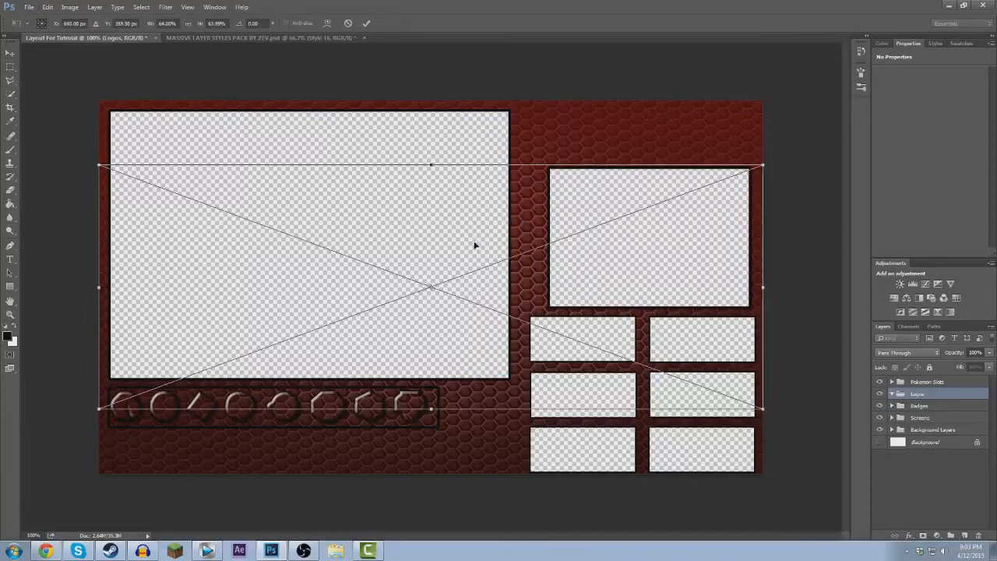
# Scale the Pokemon logo down to about 3.4 in wide and position it above the smaller screen, near the layout's upper edge.
pyautogui.moveTo(501, 245); pyautogui.dragTo(555, 187)
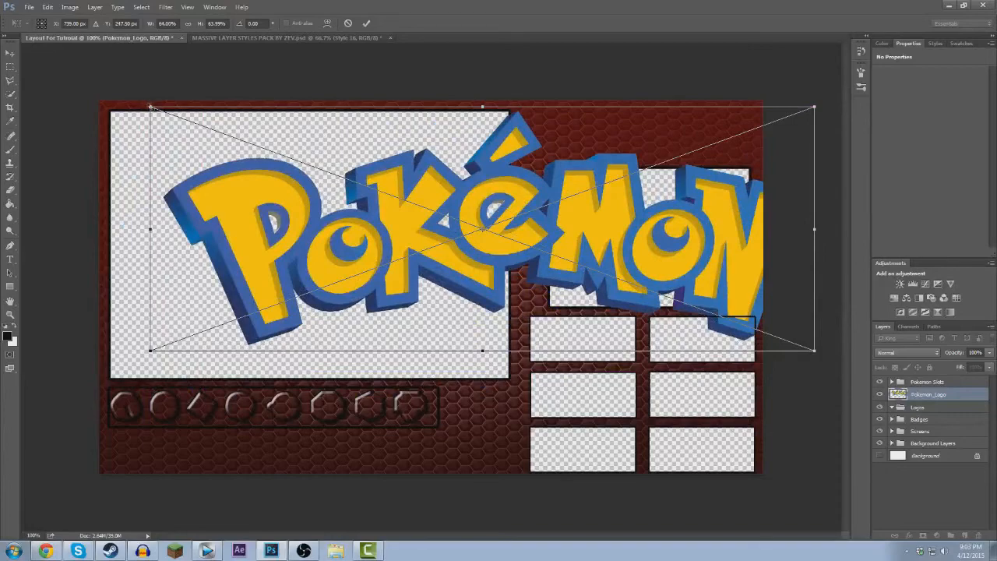
pyautogui.moveTo(151, 106); pyautogui.dragTo(599, 284)
pyautogui.moveTo(675, 322); pyautogui.dragTo(600, 128)
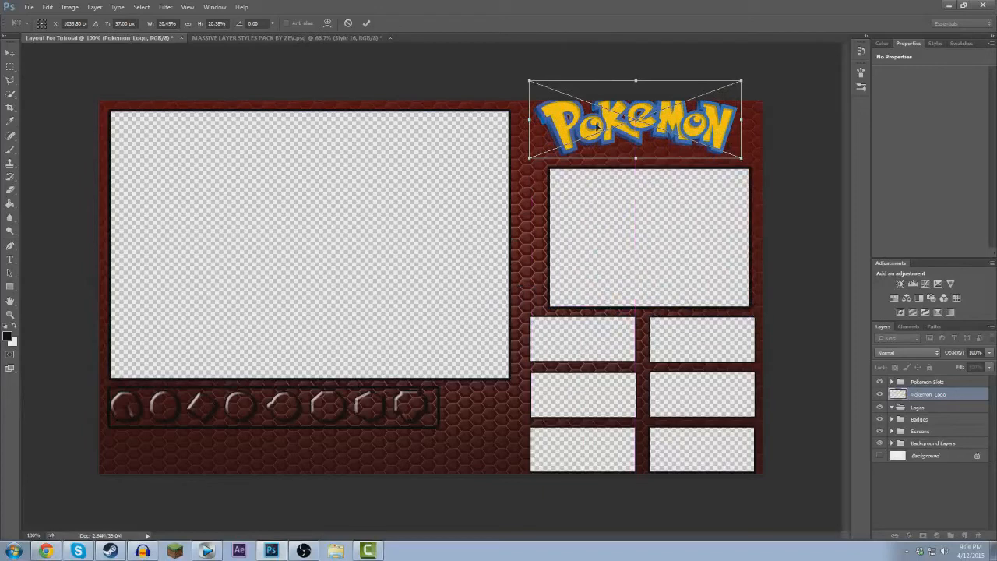
pyautogui.moveTo(526, 79); pyautogui.dragTo(587, 118)
pyautogui.press('Return')
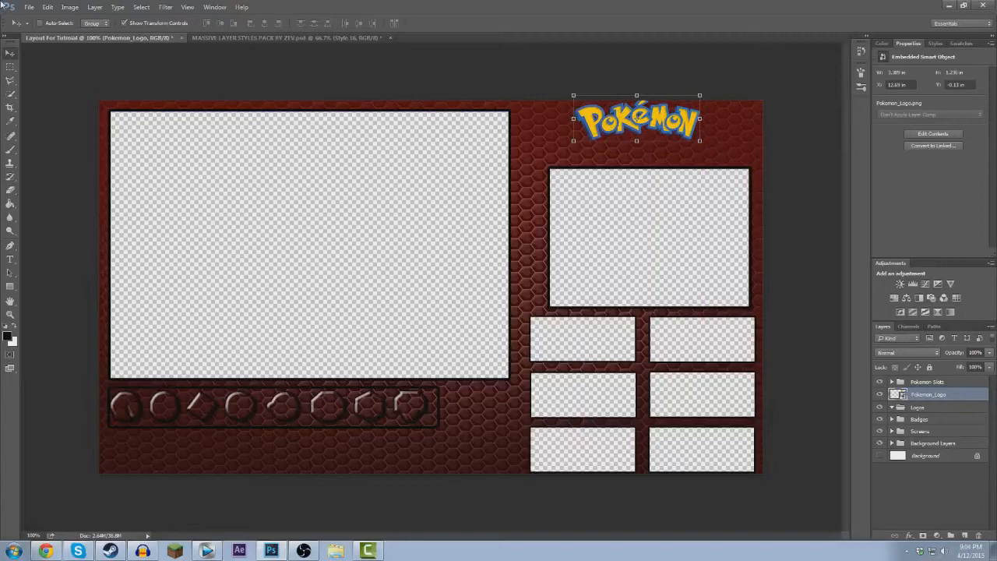
# Add a text box reading "Insert Title" in the Pokemon Solid font between the Pokemon logo and the smaller screen.
pyautogui.click(10, 259)
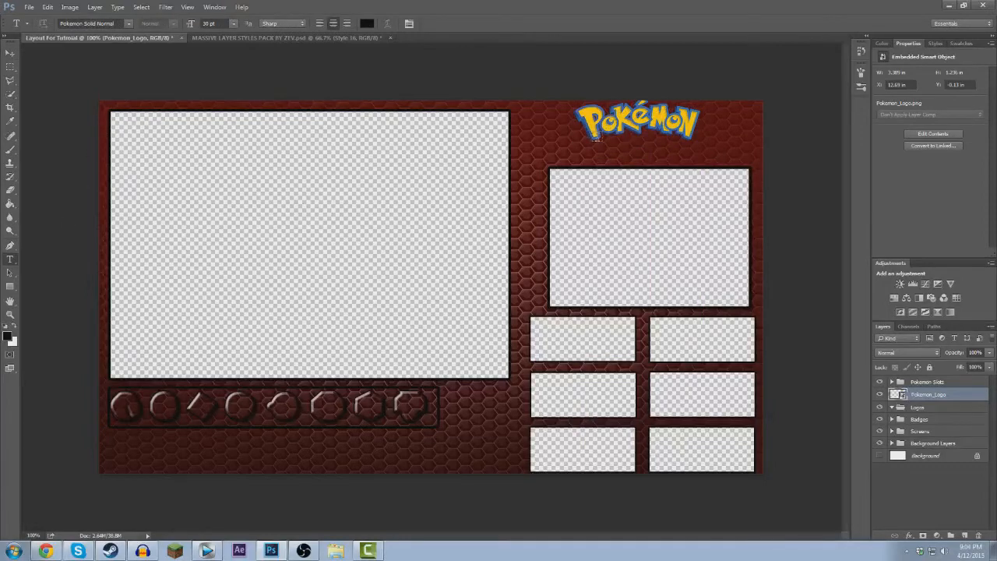
pyautogui.moveTo(593, 139); pyautogui.dragTo(724, 175)
pyautogui.write('Insert')
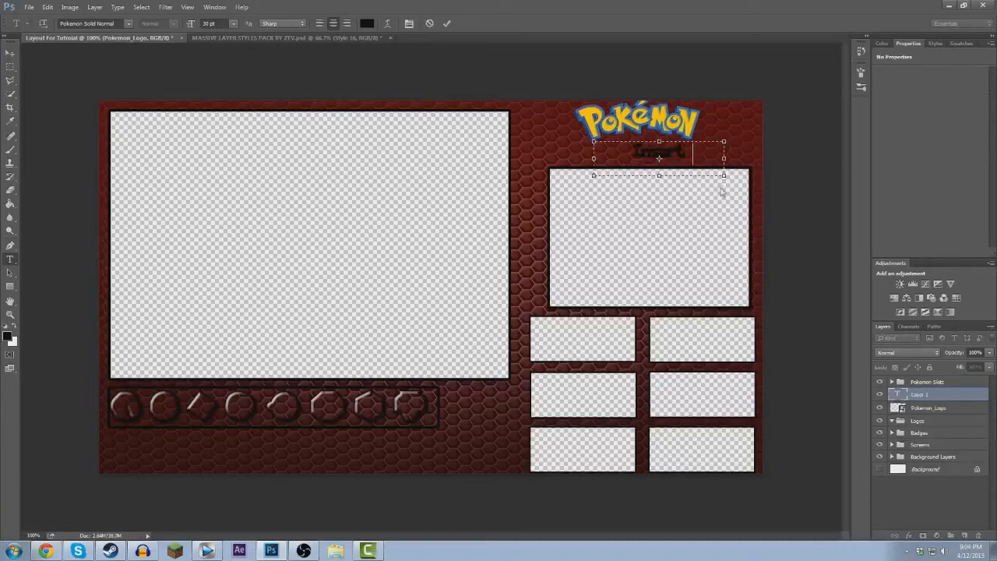
pyautogui.write(' Yo')
pyautogui.write('le')
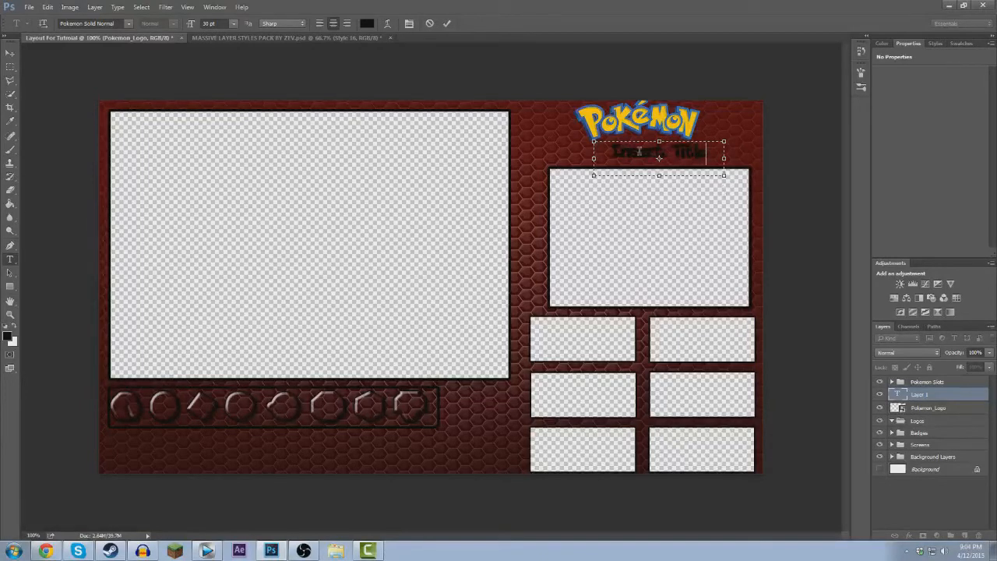
# Recolour the whole "Insert Title" text yellow and commit the text edit.
pyautogui.moveTo(707, 154); pyautogui.dragTo(576, 138)
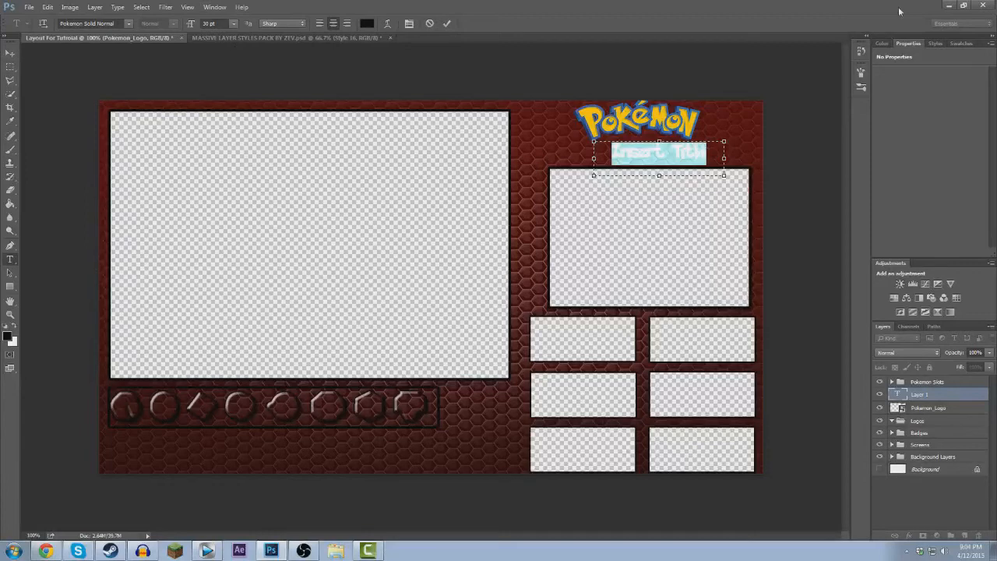
pyautogui.click(931, 43)
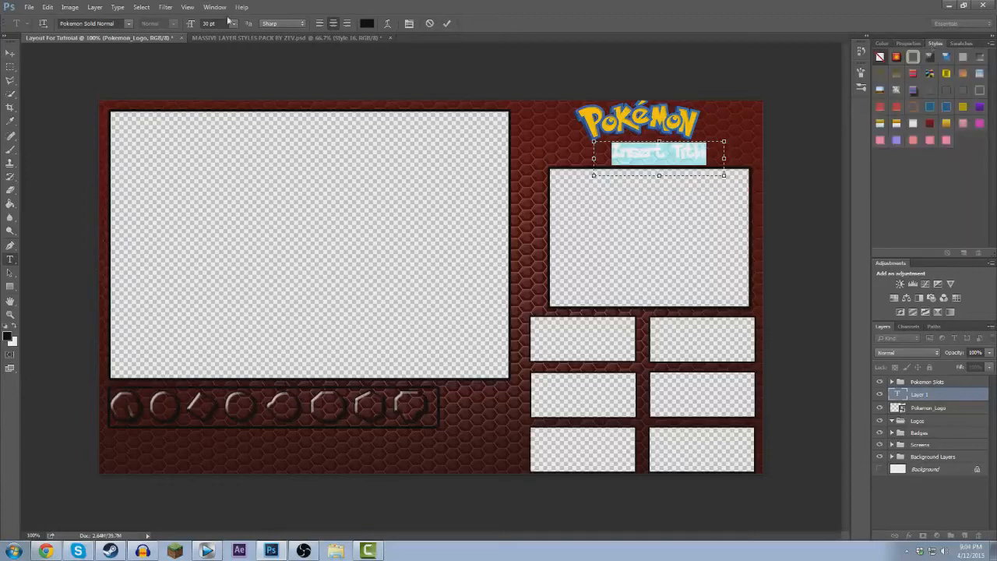
pyautogui.click(364, 25)
pyautogui.click(634, 310)
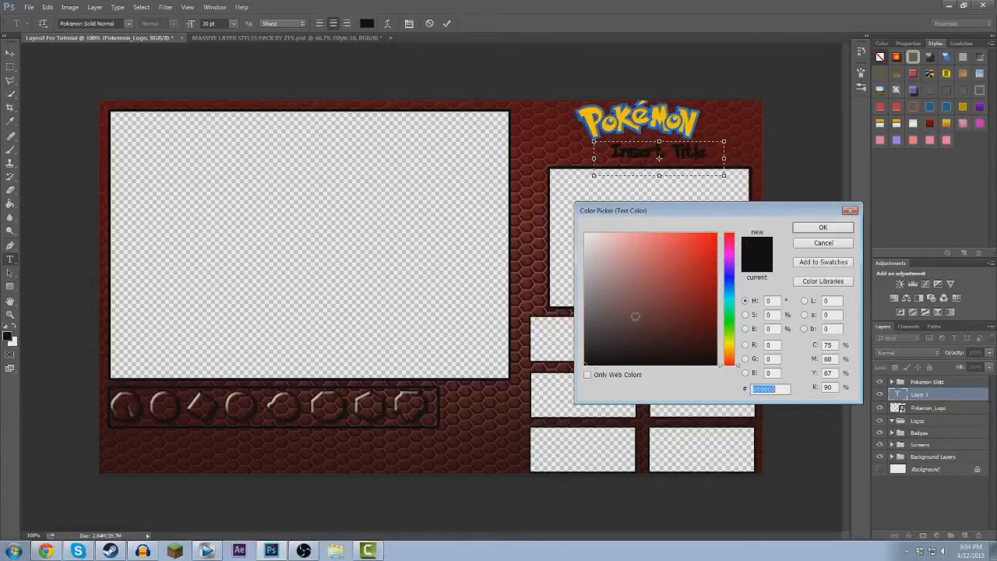
pyautogui.click(730, 342)
pyautogui.moveTo(671, 305)
pyautogui.mouseDown()
pyautogui.moveTo(656, 248)
pyautogui.moveTo(703, 242)
pyautogui.moveTo(683, 265)
pyautogui.moveTo(668, 243)
pyautogui.moveTo(687, 248)
pyautogui.moveTo(665, 241)
pyautogui.moveTo(698, 243)
pyautogui.mouseUp()
pyautogui.click(823, 228)
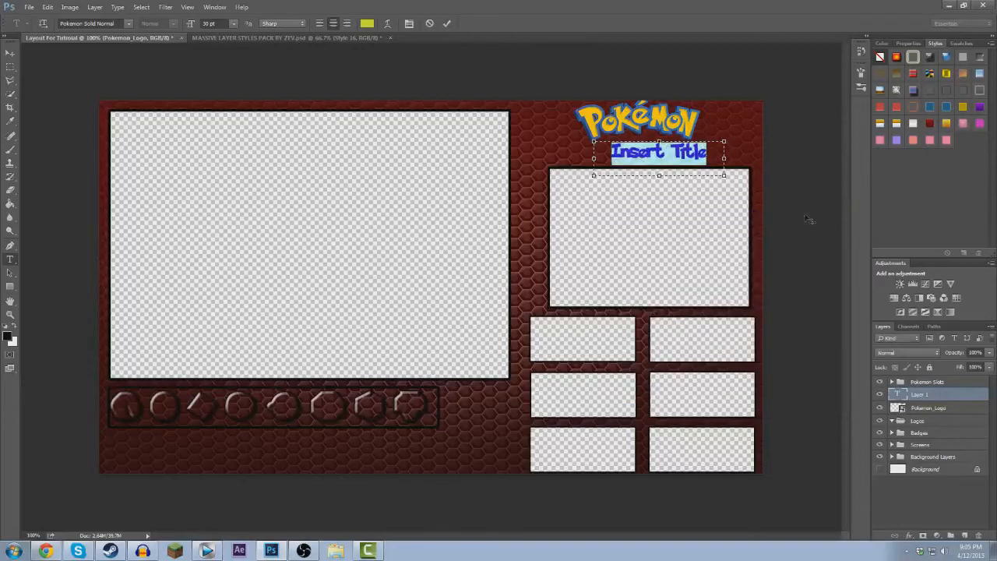
pyautogui.click(700, 152)
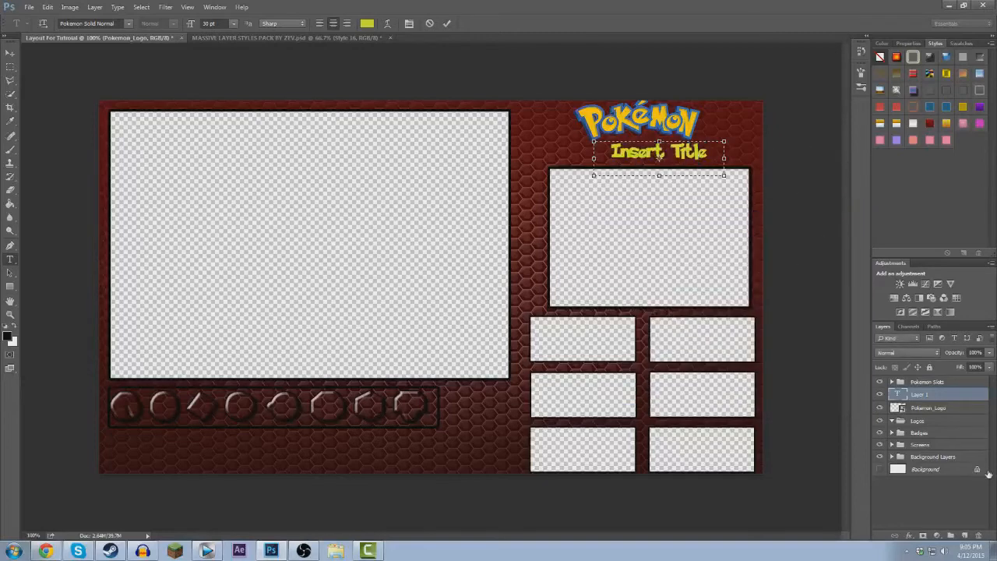
pyautogui.click(945, 399)
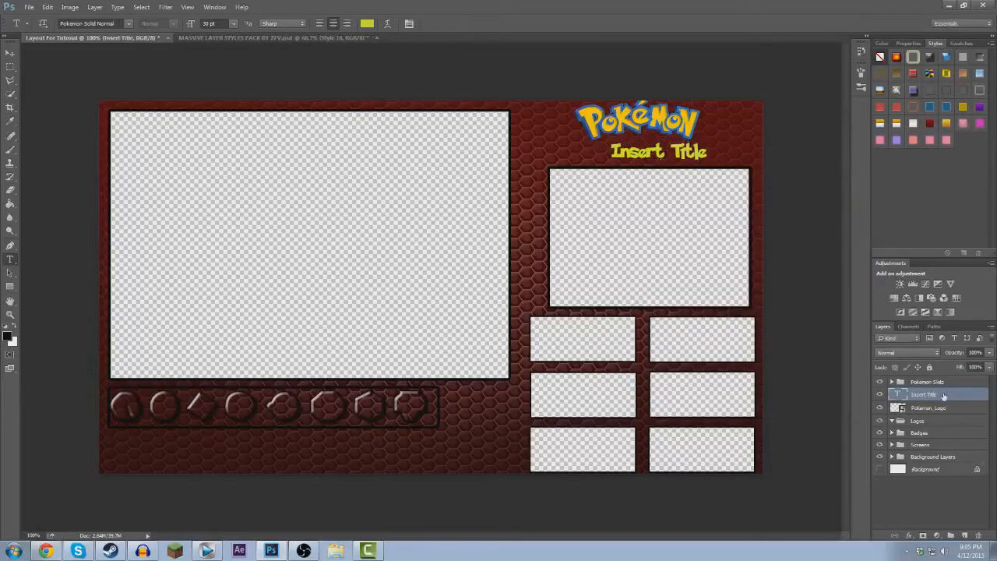
# Give the Insert Title layer a 3 px outside stroke in blue #2668ba.
pyautogui.rightClick(944, 396)
pyautogui.click(964, 15)
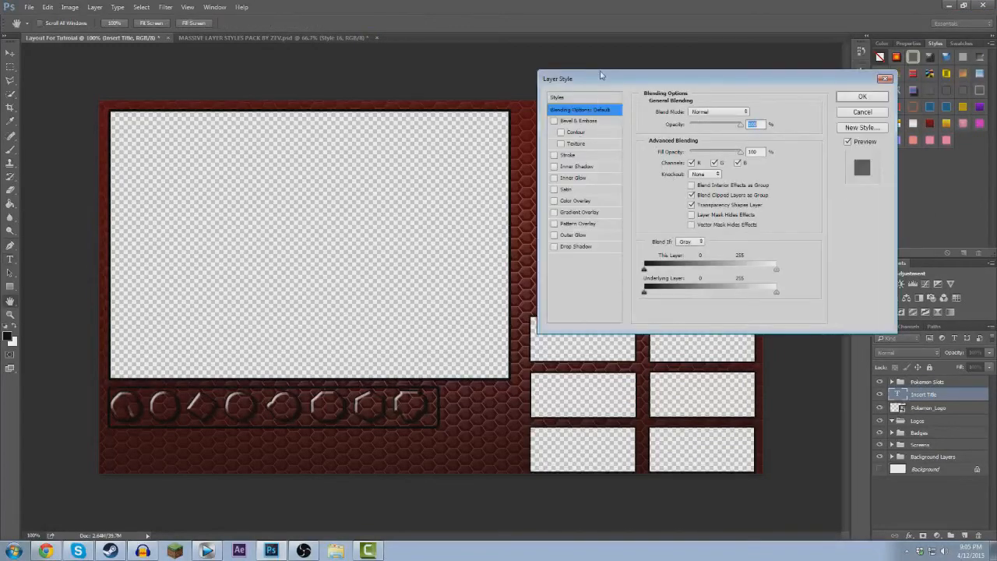
pyautogui.moveTo(601, 75); pyautogui.dragTo(176, 105)
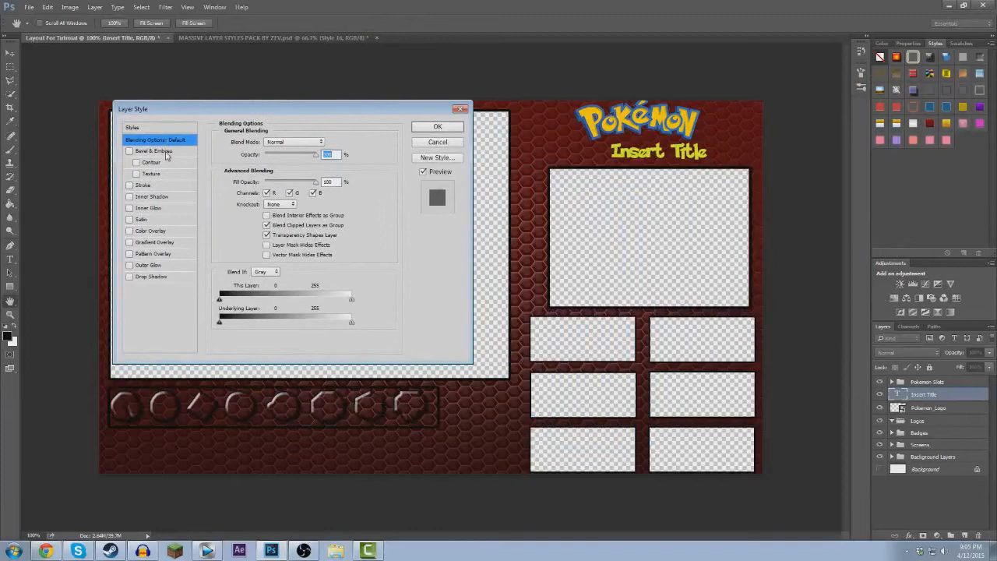
pyautogui.click(141, 186)
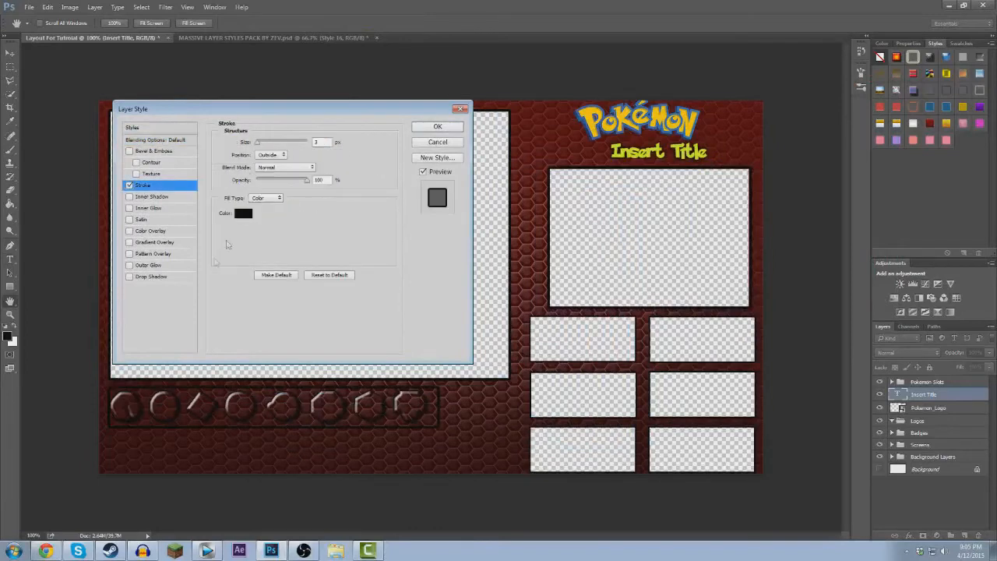
pyautogui.click(256, 216)
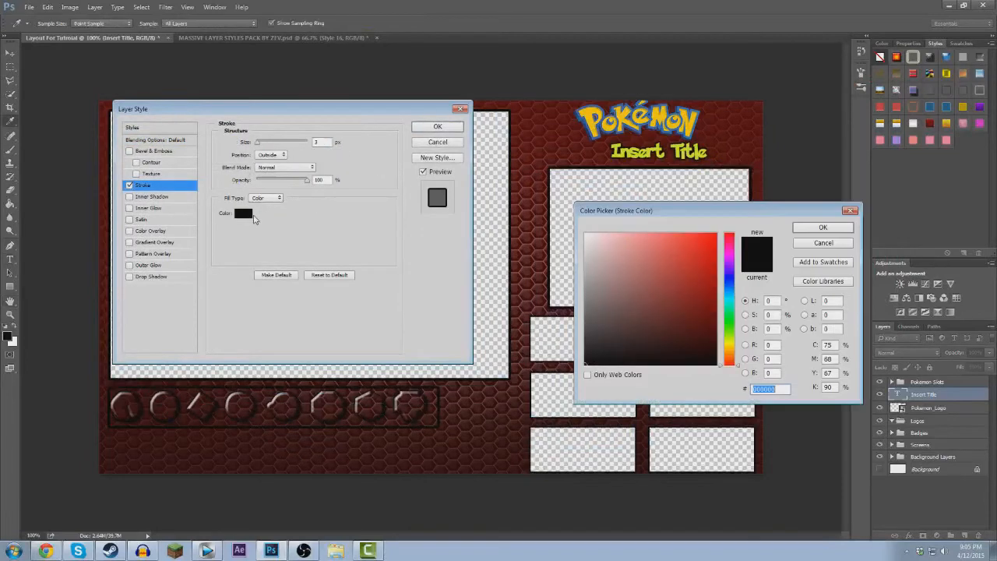
pyautogui.moveTo(734, 288); pyautogui.dragTo(731, 290)
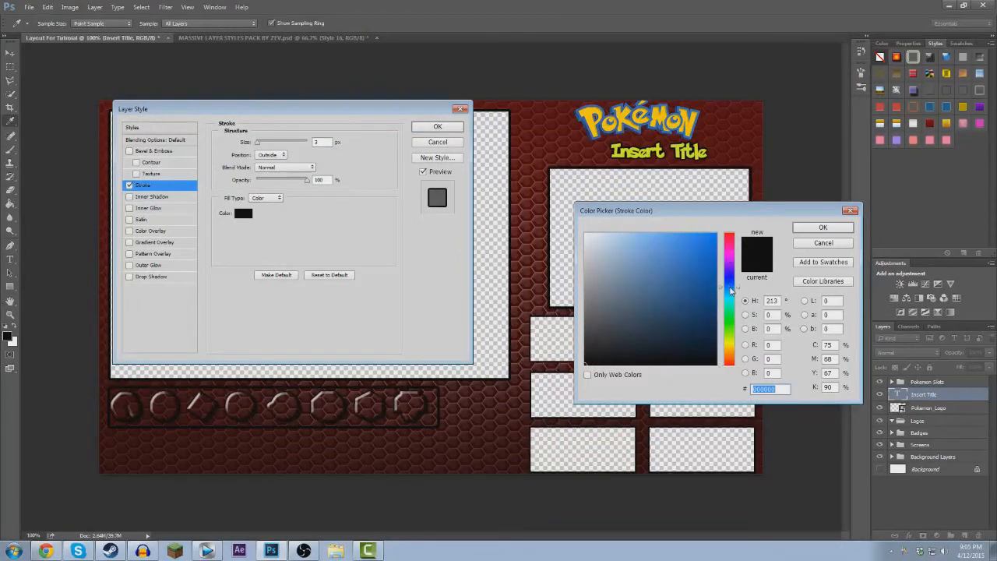
pyautogui.moveTo(665, 270)
pyautogui.mouseDown()
pyautogui.moveTo(667, 238)
pyautogui.moveTo(642, 265)
pyautogui.moveTo(689, 268)
pyautogui.mouseUp()
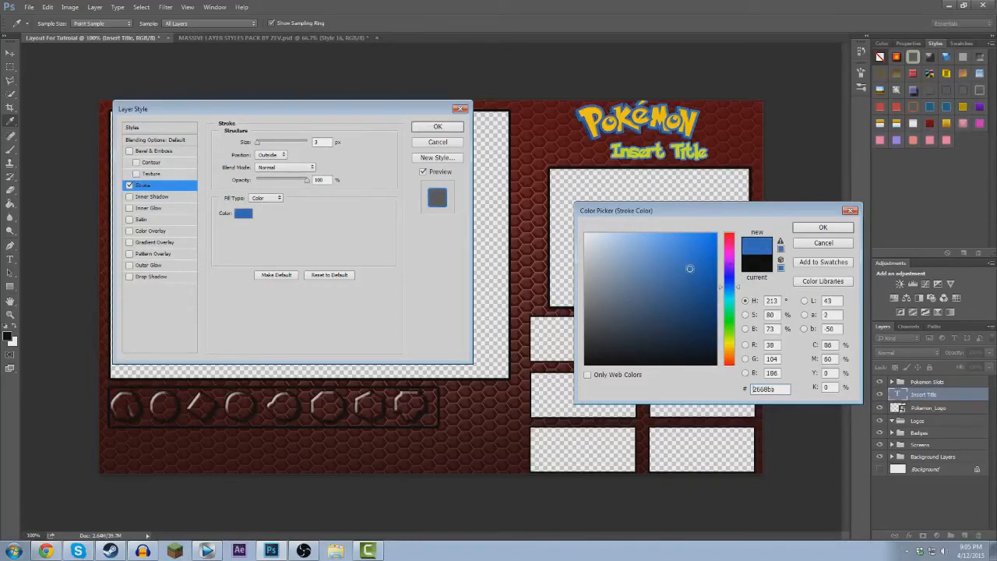
pyautogui.click(818, 230)
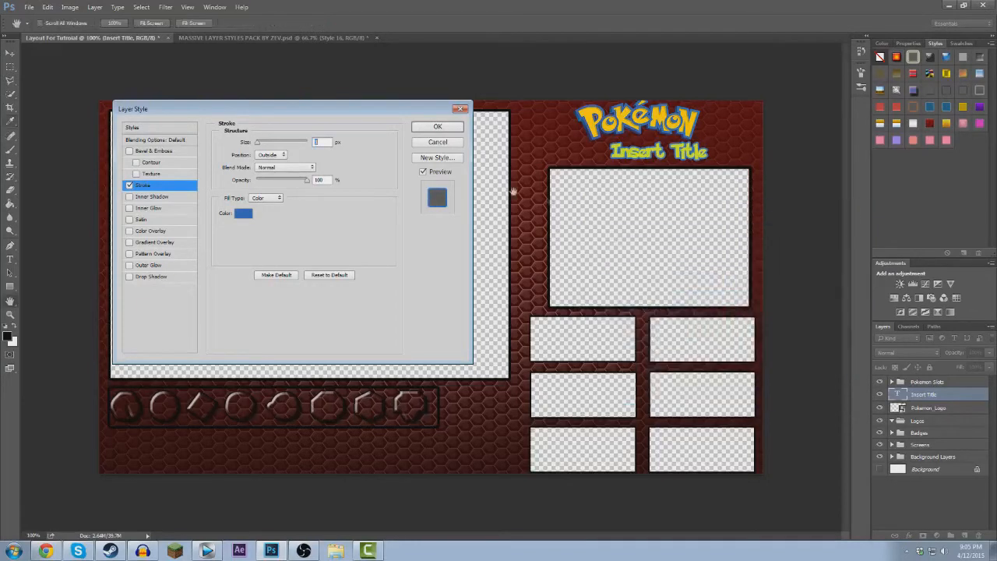
pyautogui.write('3')
pyautogui.click(437, 127)
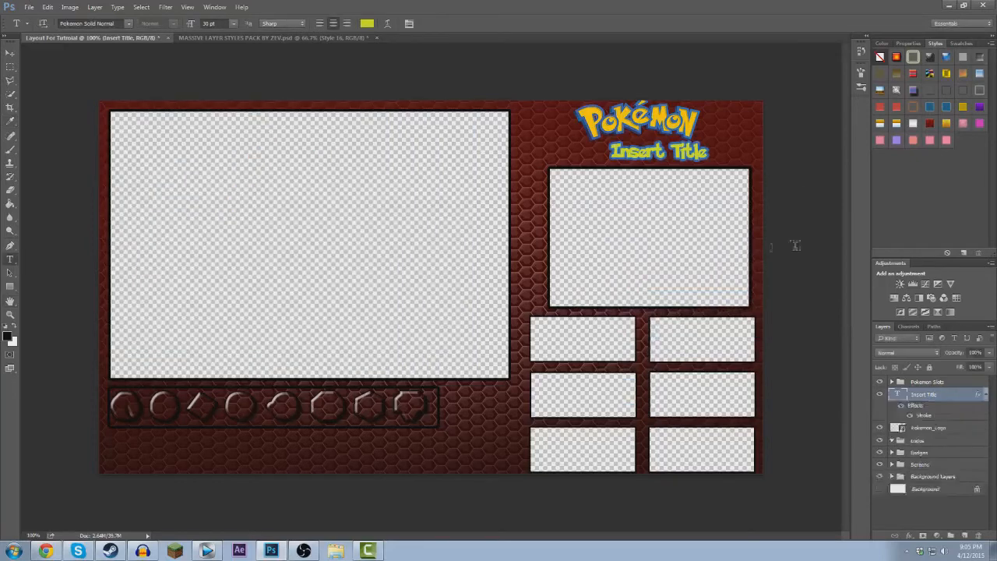
# Move the title directly beneath the Pokemon logo and warp it into an Arc with a bend of about 23%.
pyautogui.click(12, 53)
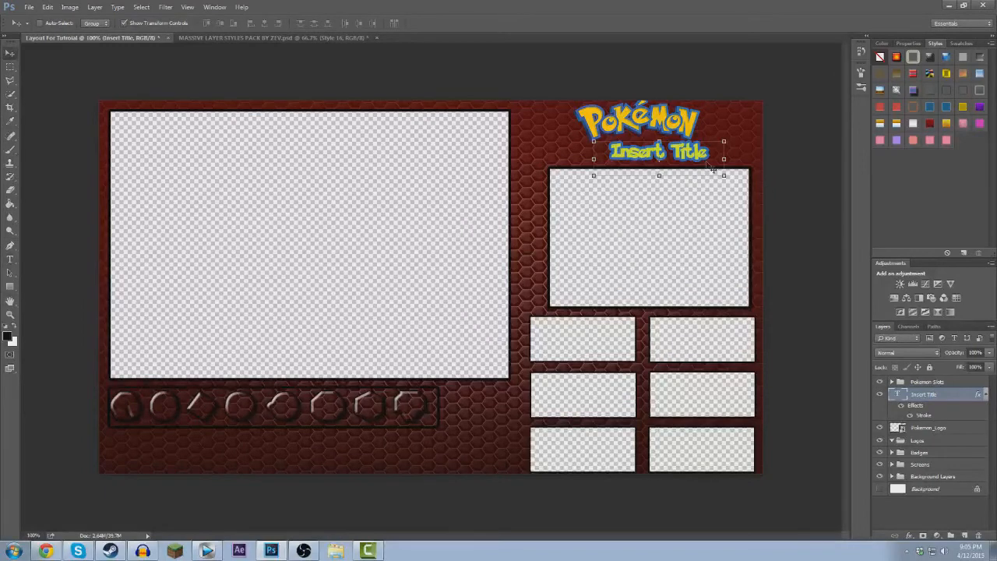
pyautogui.moveTo(685, 155); pyautogui.dragTo(664, 145)
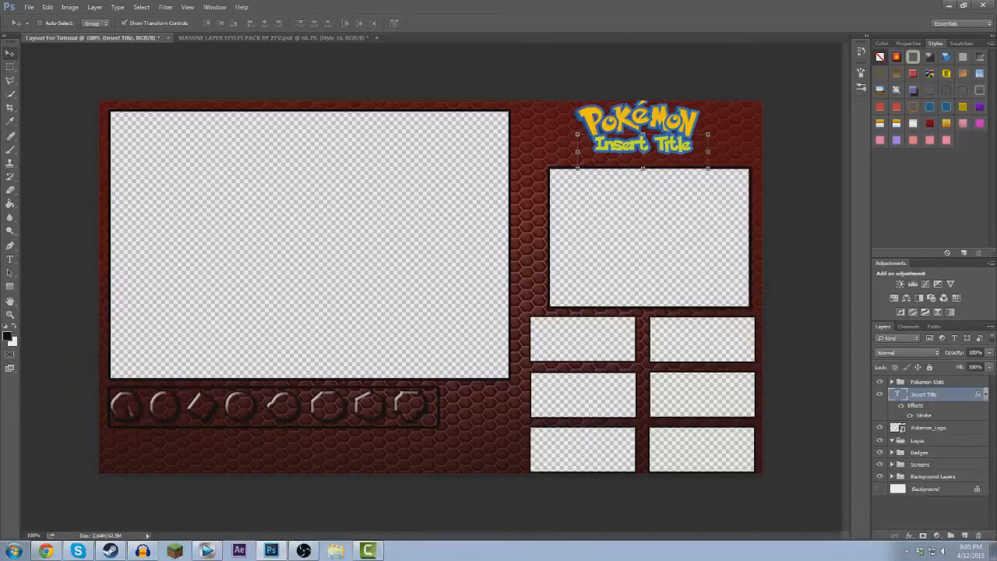
pyautogui.click(48, 7)
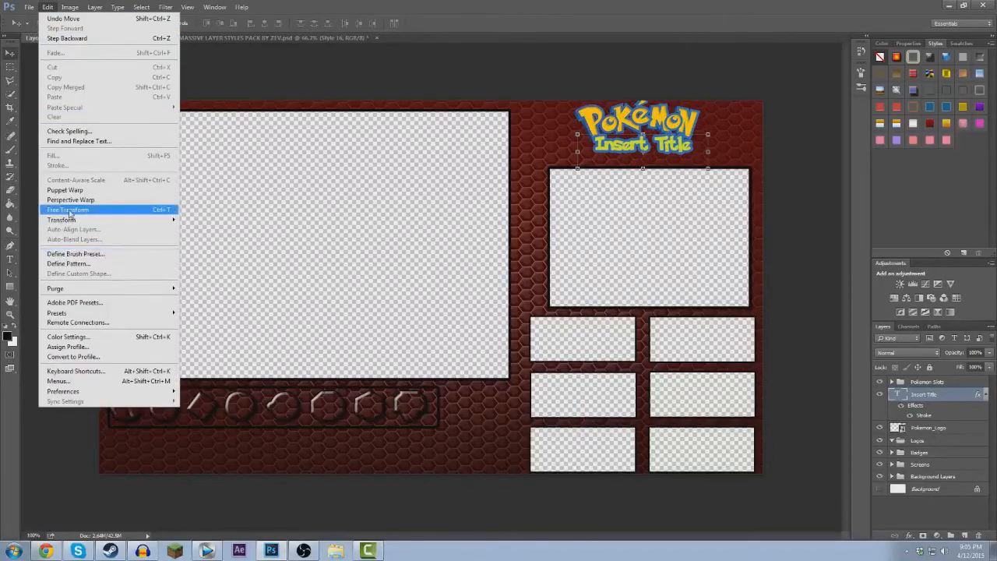
pyautogui.click(49, 8)
pyautogui.click(49, 8)
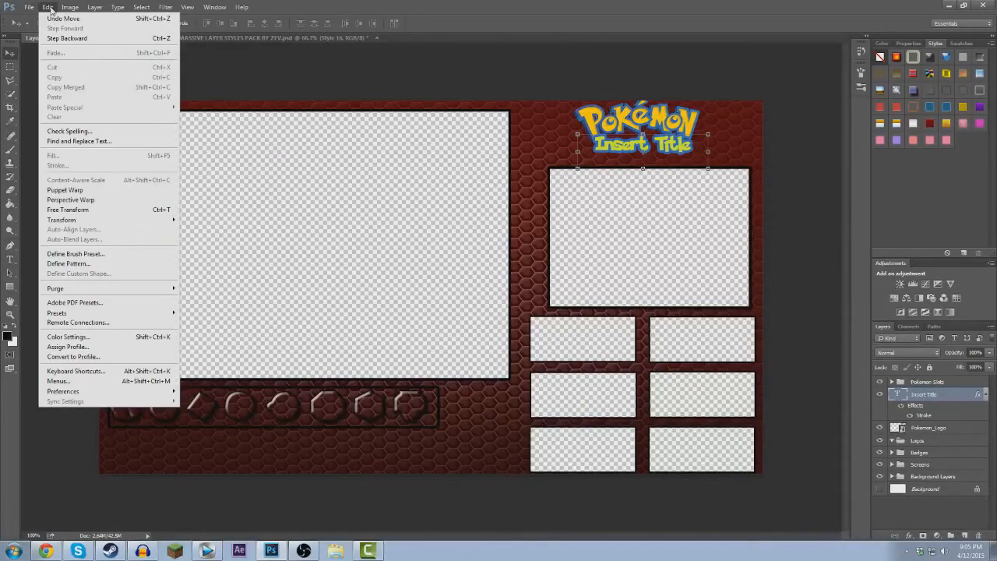
pyautogui.moveTo(111, 221)
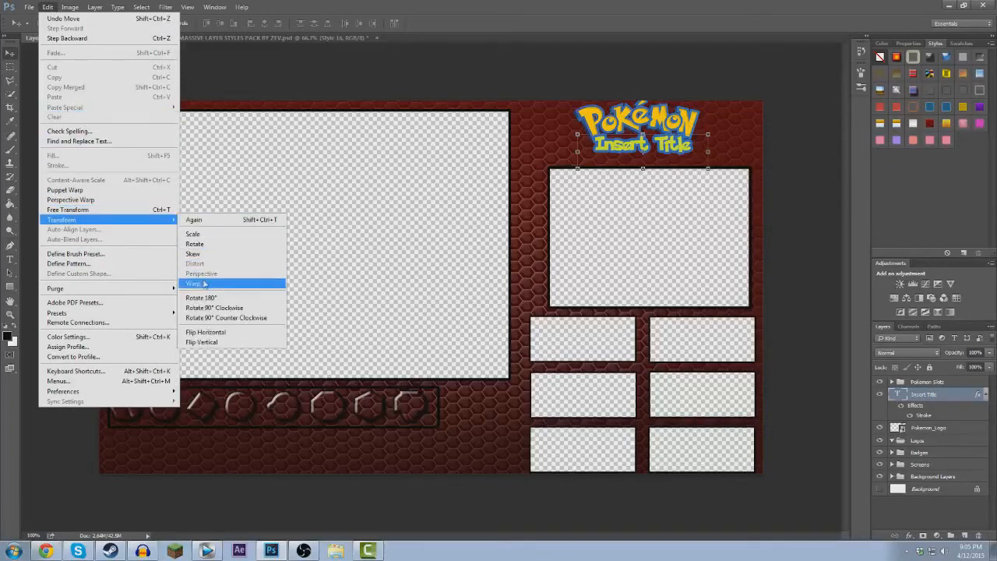
pyautogui.click(203, 287)
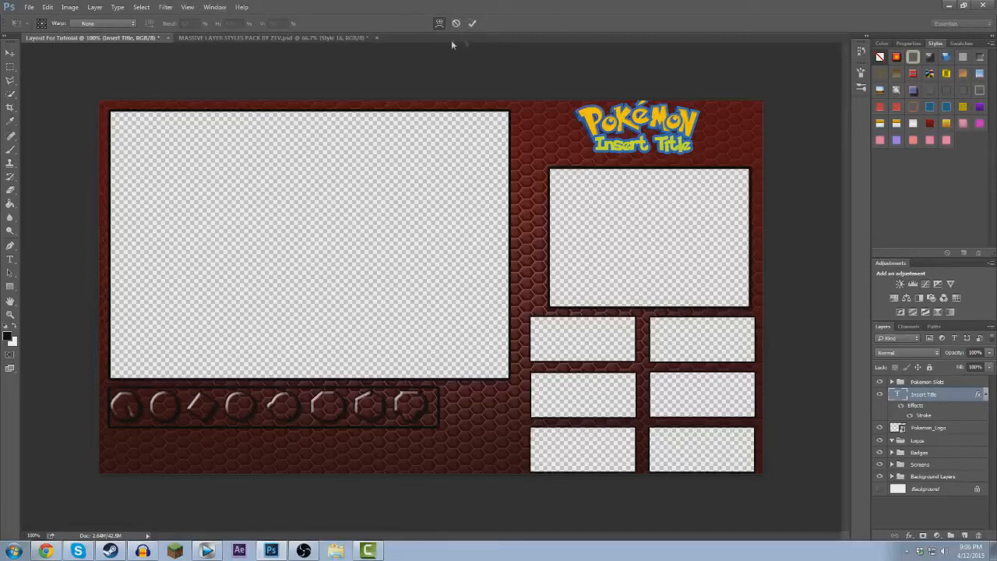
pyautogui.click(115, 26)
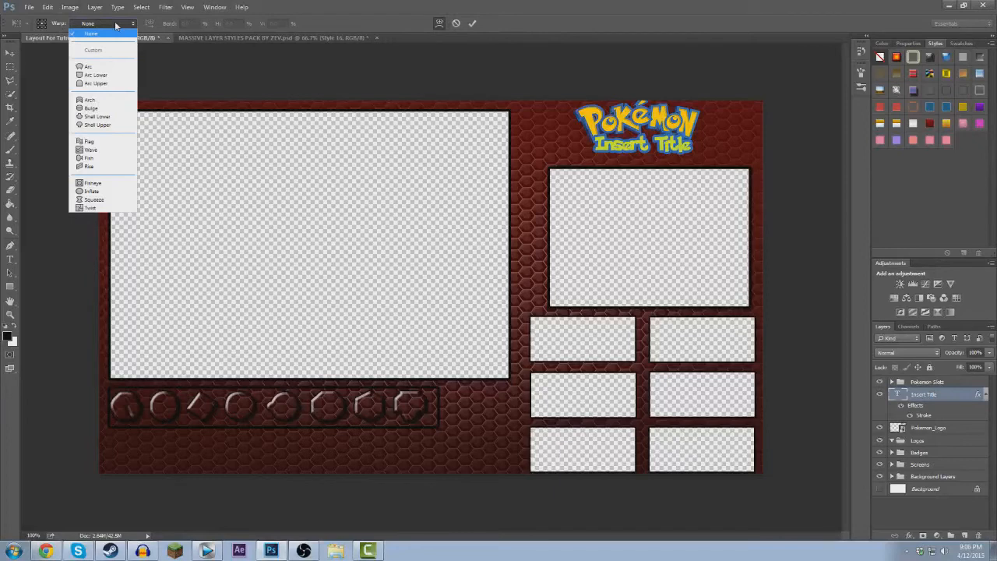
pyautogui.click(108, 67)
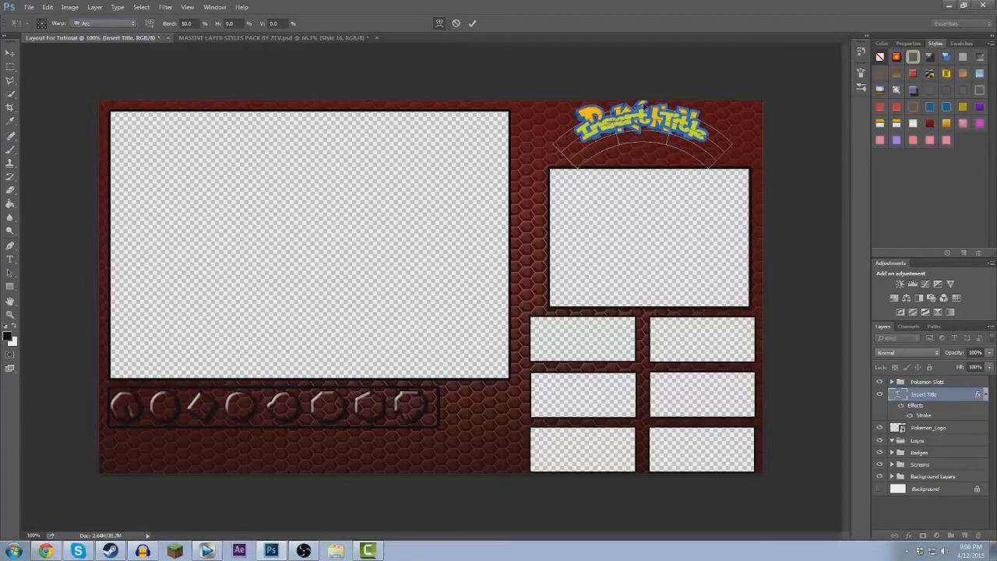
pyautogui.moveTo(646, 115); pyautogui.dragTo(656, 143)
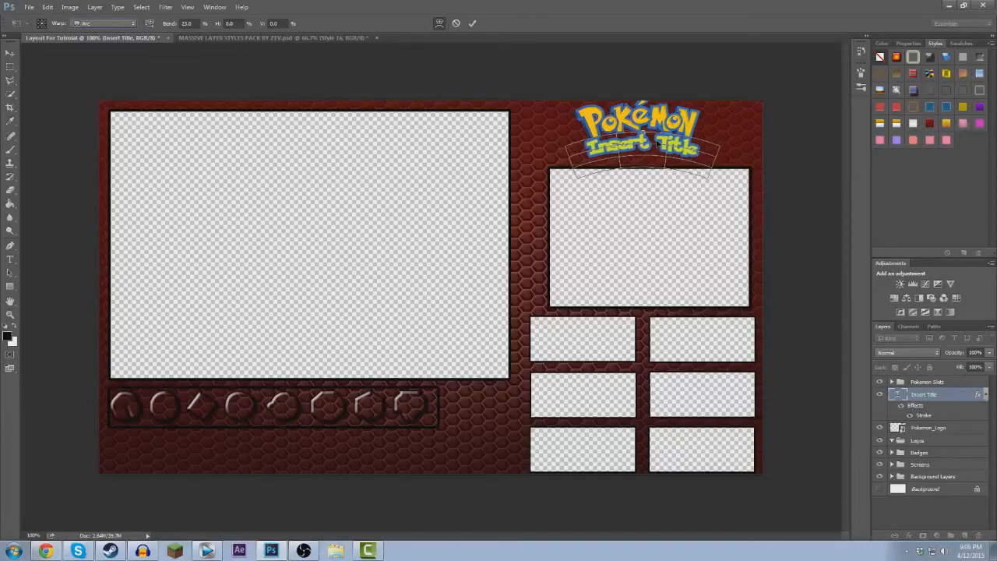
pyautogui.click(473, 24)
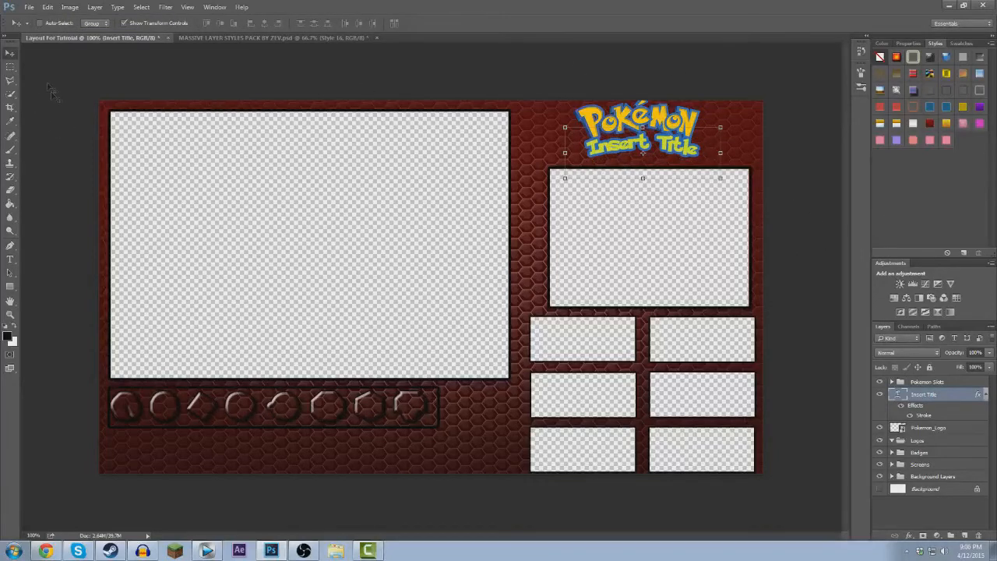
# Add a second text box reading "Insert Type" and position it directly beneath the arched title.
pyautogui.click(10, 259)
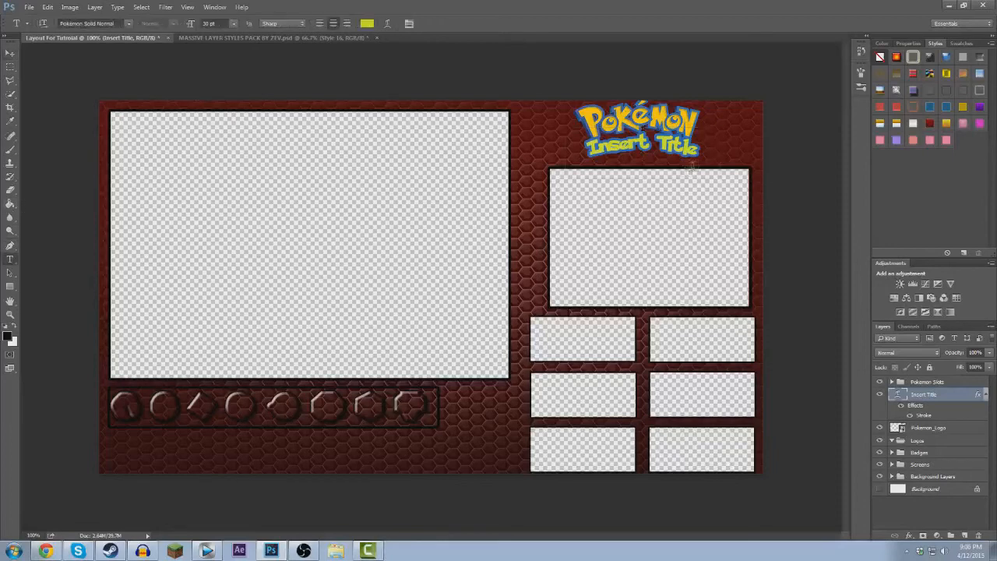
pyautogui.moveTo(574, 170); pyautogui.dragTo(721, 216)
pyautogui.write('Insert T')
pyautogui.press('BackSpace')
pyautogui.write('T')
pyautogui.press('BackSpace')
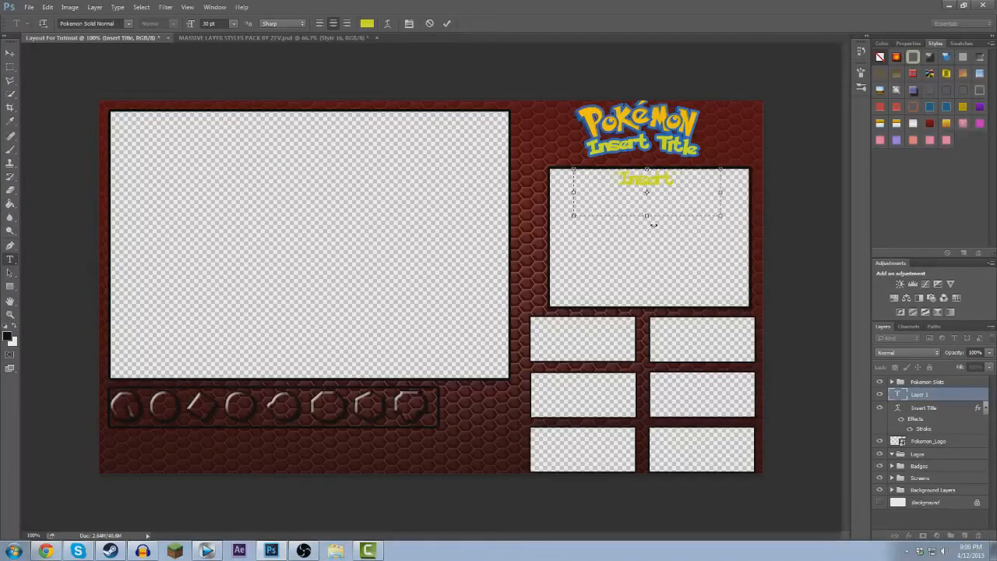
pyautogui.write('Type')
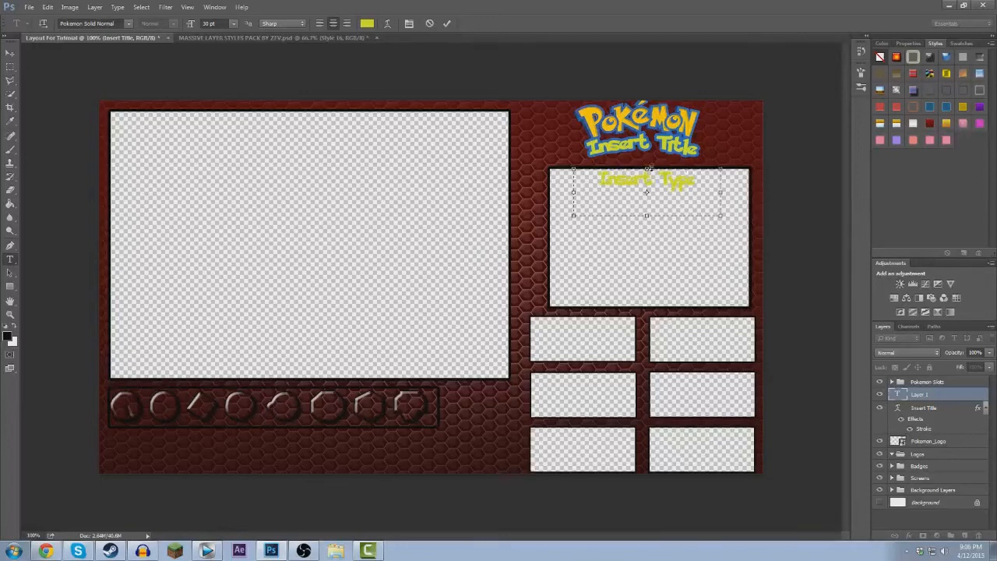
pyautogui.click(10, 53)
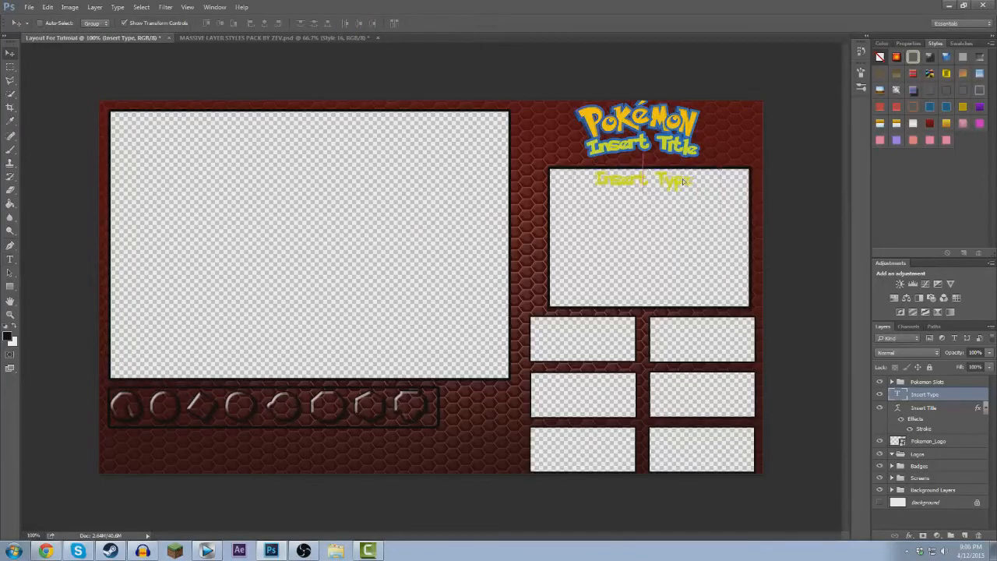
pyautogui.moveTo(669, 184); pyautogui.dragTo(663, 167)
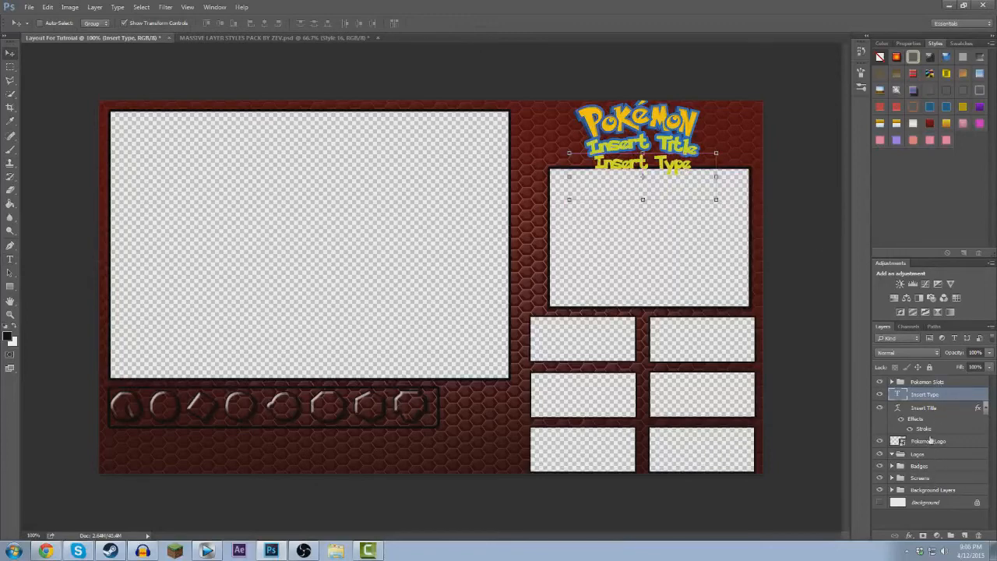
# Copy the layer style of the Insert Title layer and paste it onto the Insert Type layer.
pyautogui.click(924, 407)
pyautogui.rightClick(924, 407)
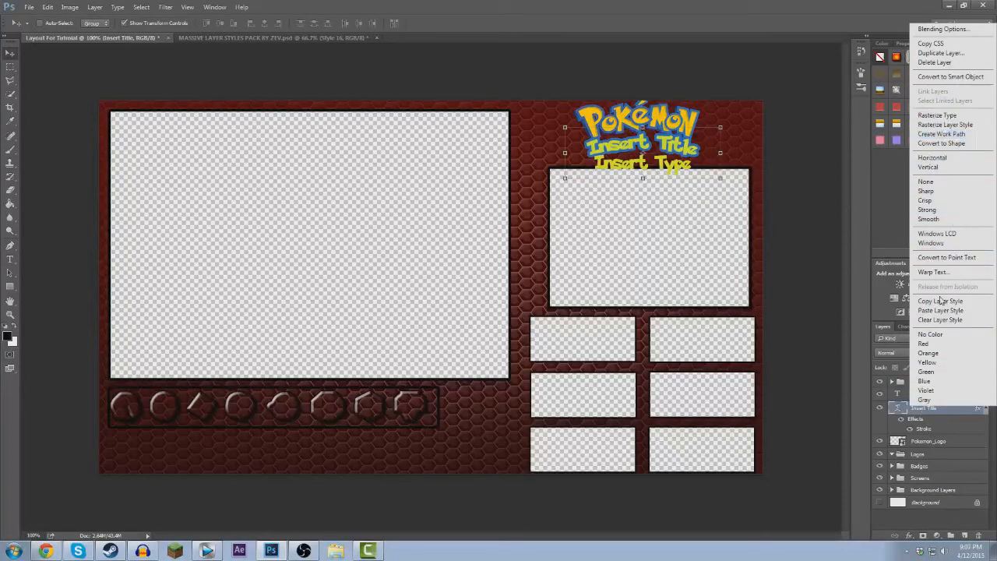
pyautogui.click(940, 301)
pyautogui.click(924, 394)
pyautogui.rightClick(924, 394)
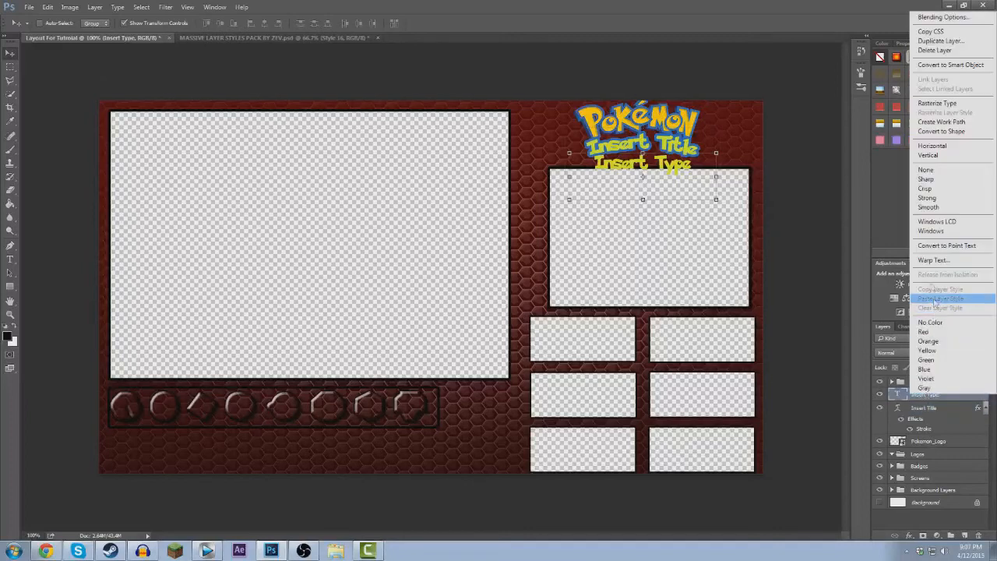
pyautogui.click(937, 300)
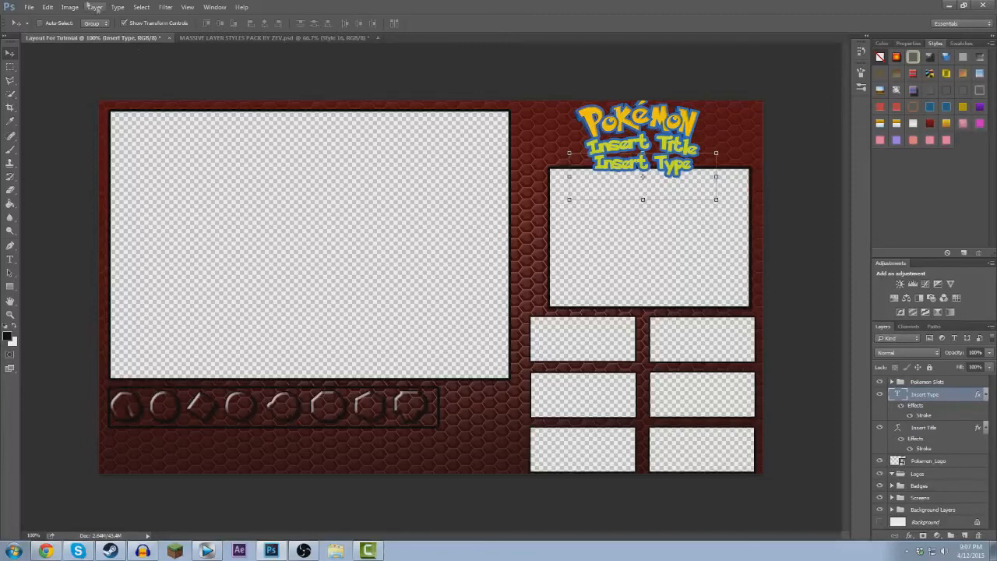
# Warp the Insert Type text into an Arc with a nearly flat bend of about -0.8%.
pyautogui.click(47, 7)
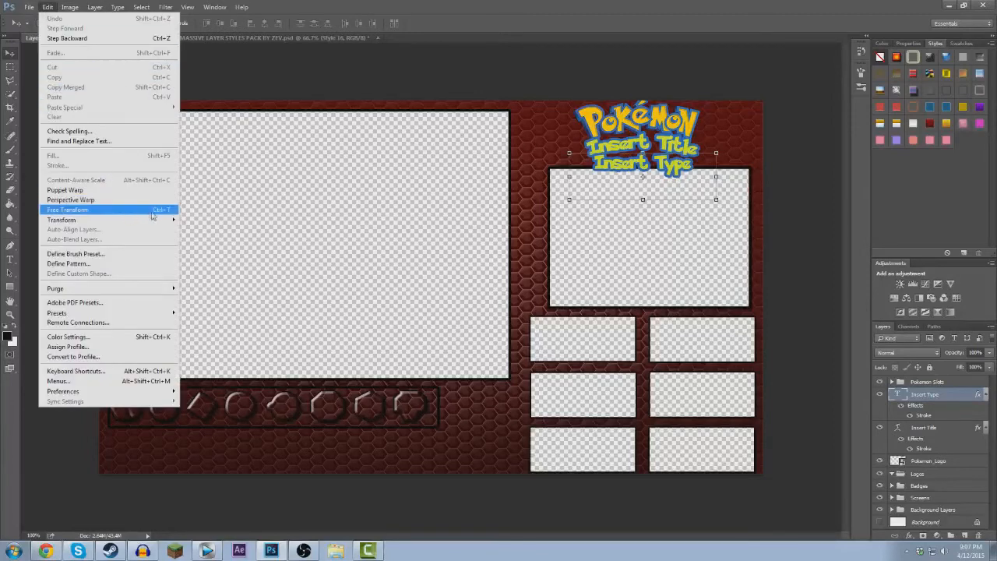
pyautogui.click(216, 289)
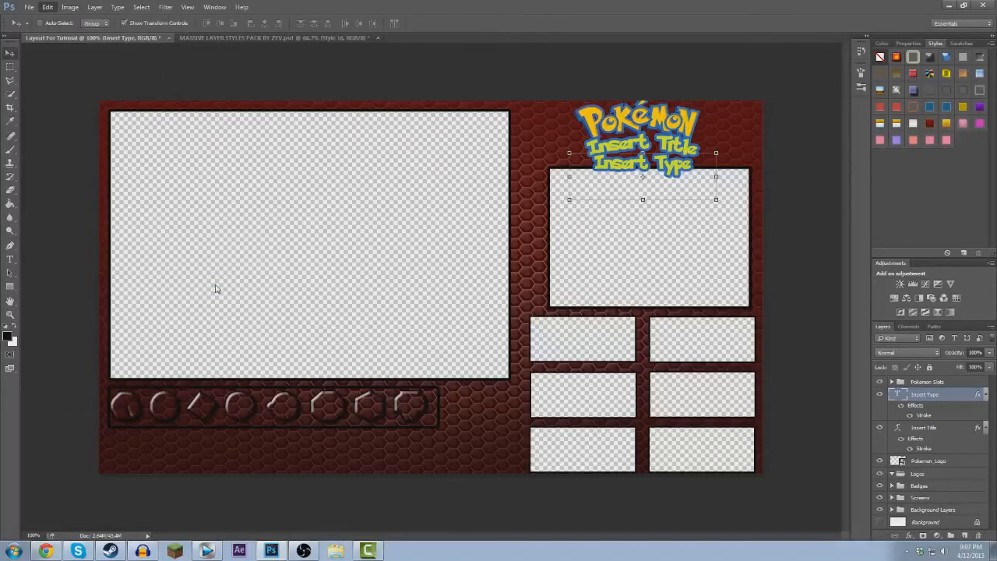
pyautogui.click(92, 27)
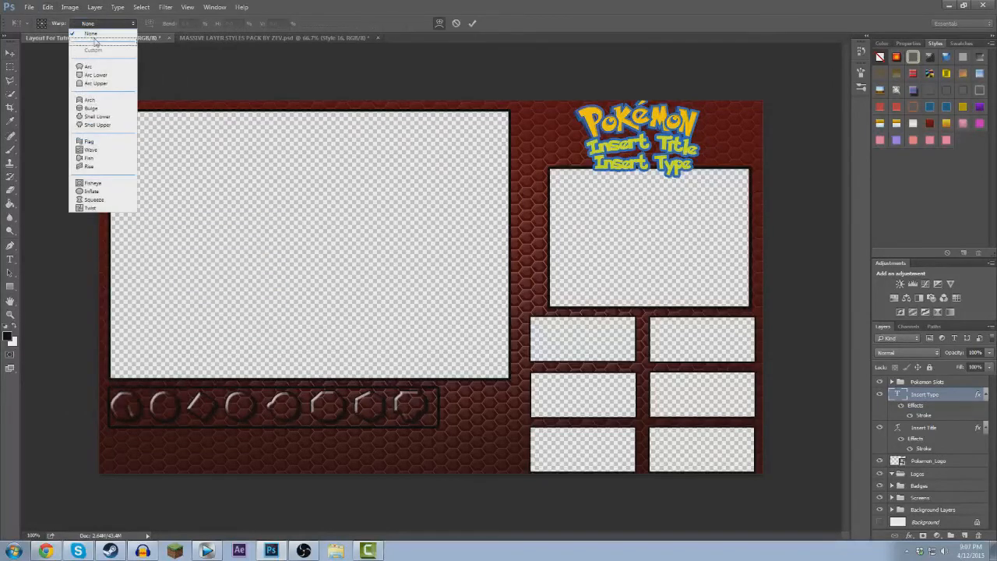
pyautogui.click(94, 66)
pyautogui.moveTo(643, 123); pyautogui.dragTo(651, 160)
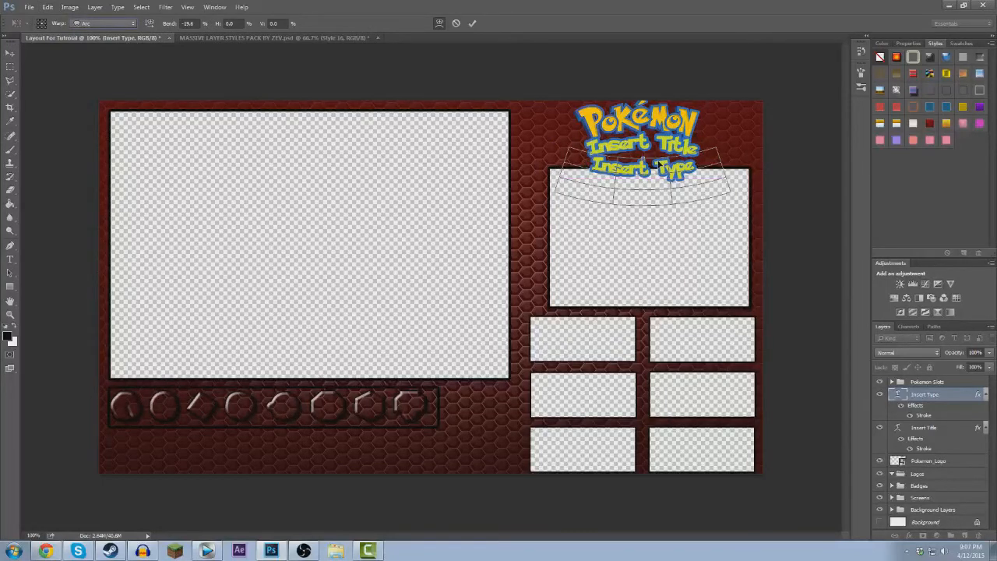
pyautogui.moveTo(643, 160)
pyautogui.mouseDown()
pyautogui.moveTo(648, 148)
pyautogui.moveTo(661, 165)
pyautogui.mouseUp()
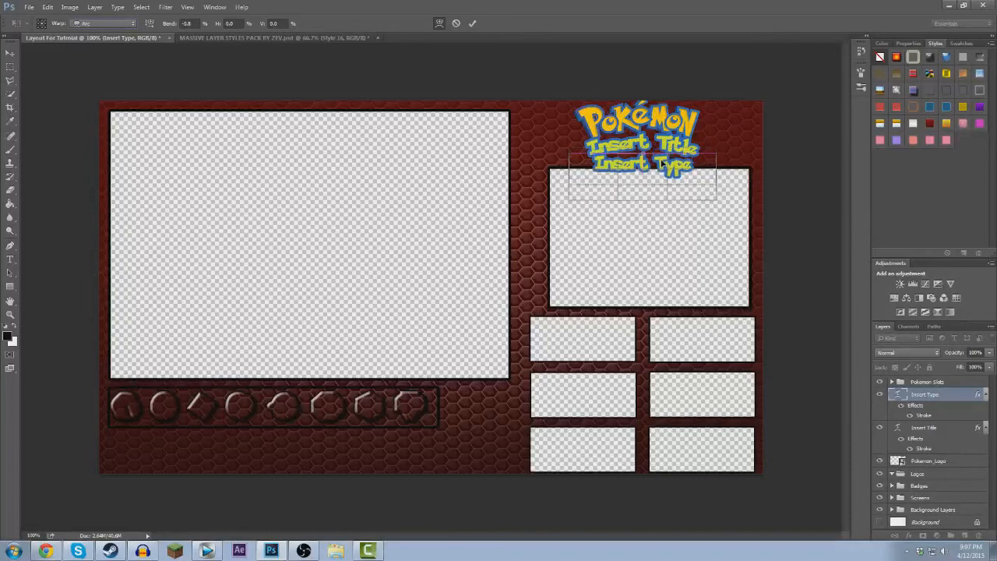
pyautogui.click(472, 23)
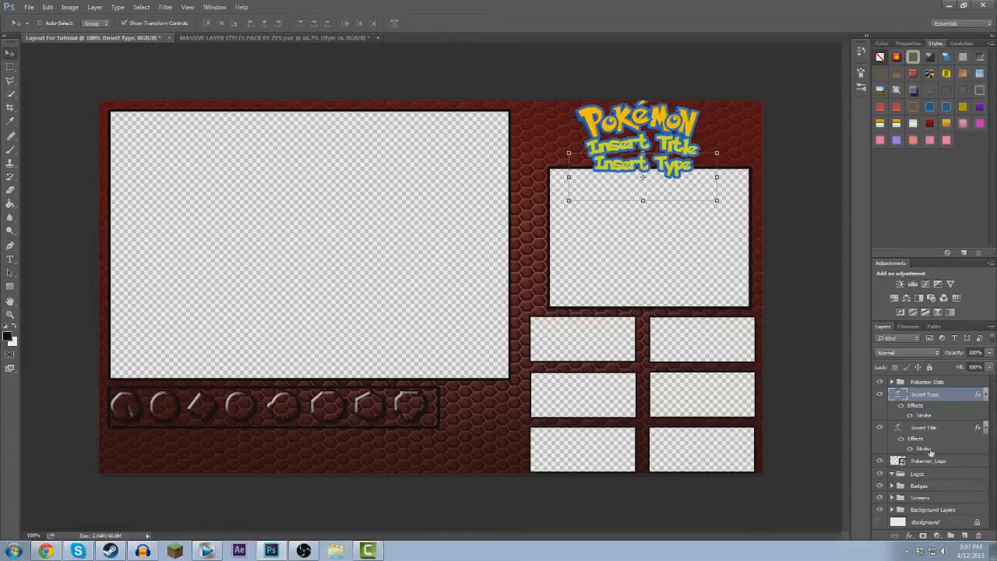
# Collapse the two text layers' effects and move both text layers and the Pokemon logo layer into the Logos group.
pyautogui.click(985, 395)
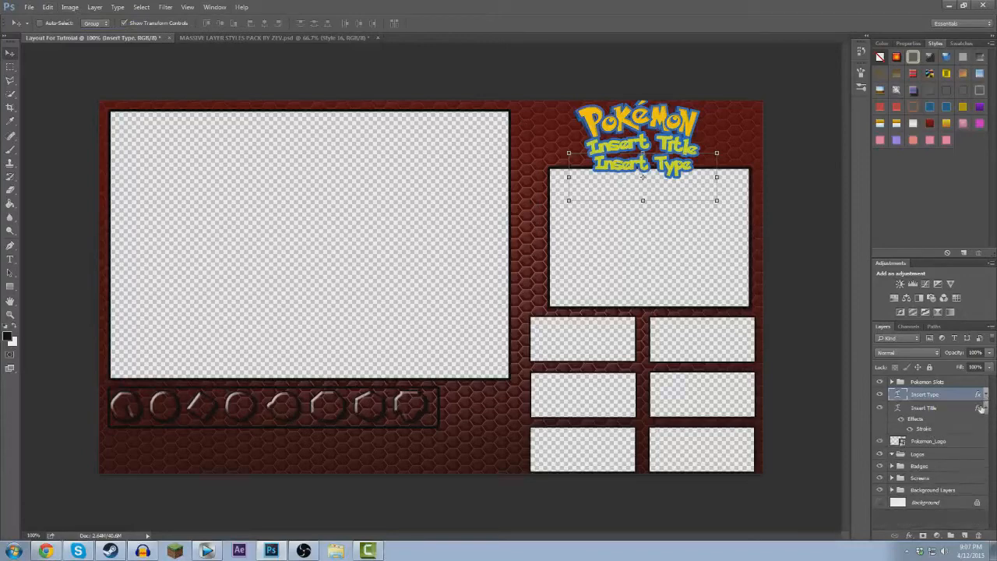
pyautogui.click(986, 410)
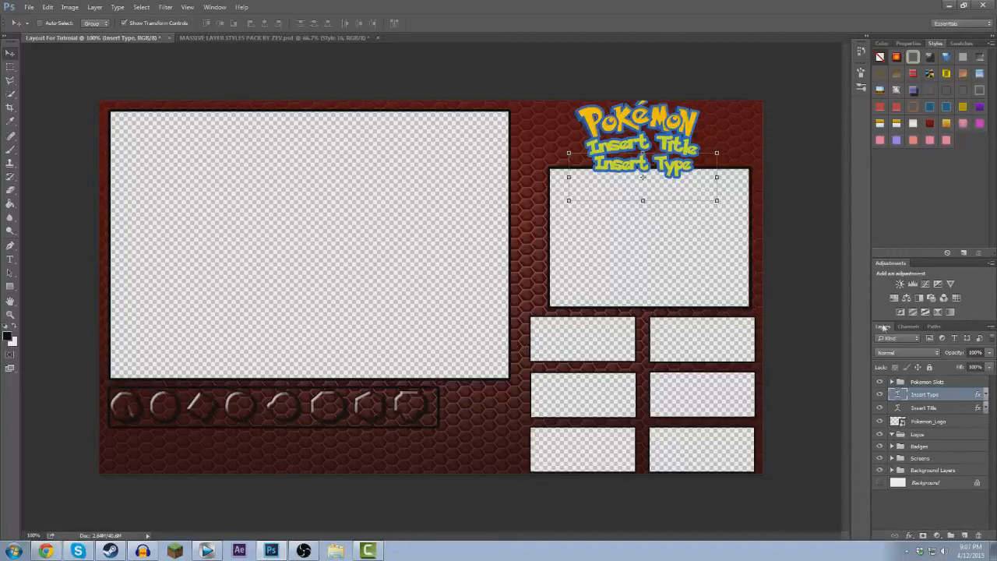
pyautogui.keyDown('shift'); pyautogui.click(928, 420); pyautogui.keyUp('shift')
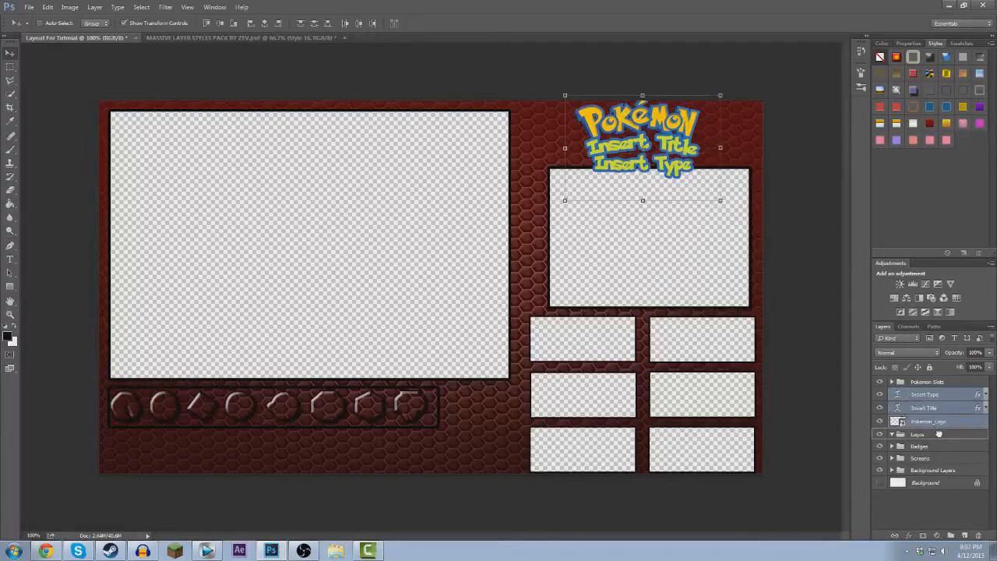
pyautogui.moveTo(939, 434); pyautogui.dragTo(940, 437)
pyautogui.click(894, 393)
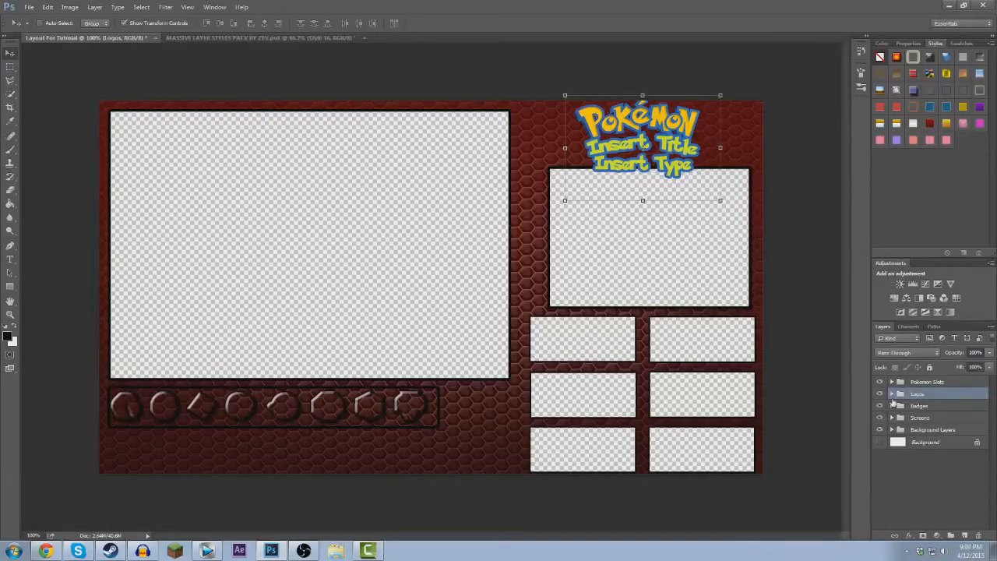
# Try the blue, pink and purple preset styles on the Rectangle 1 background layer and undo them.
pyautogui.click(891, 429)
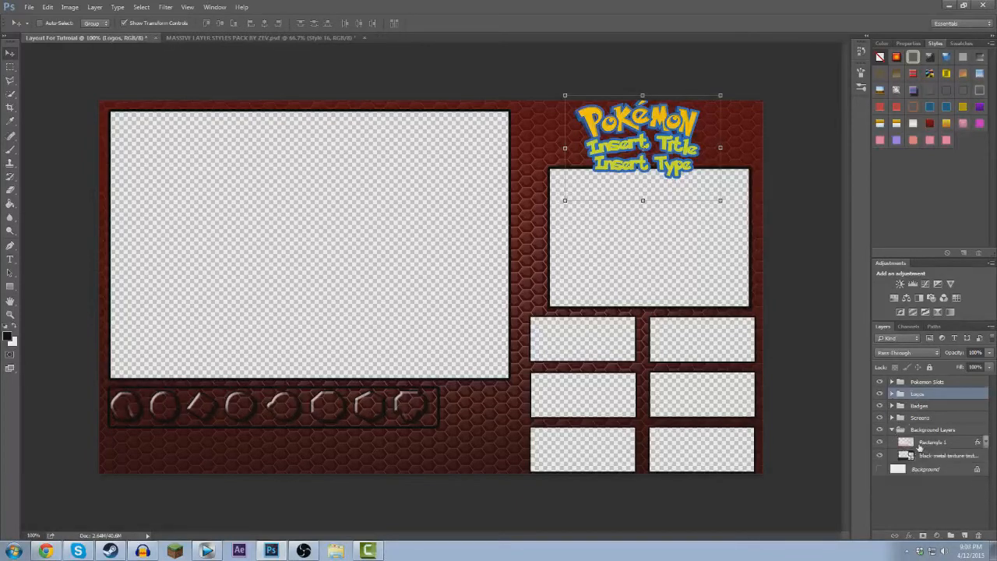
pyautogui.click(920, 443)
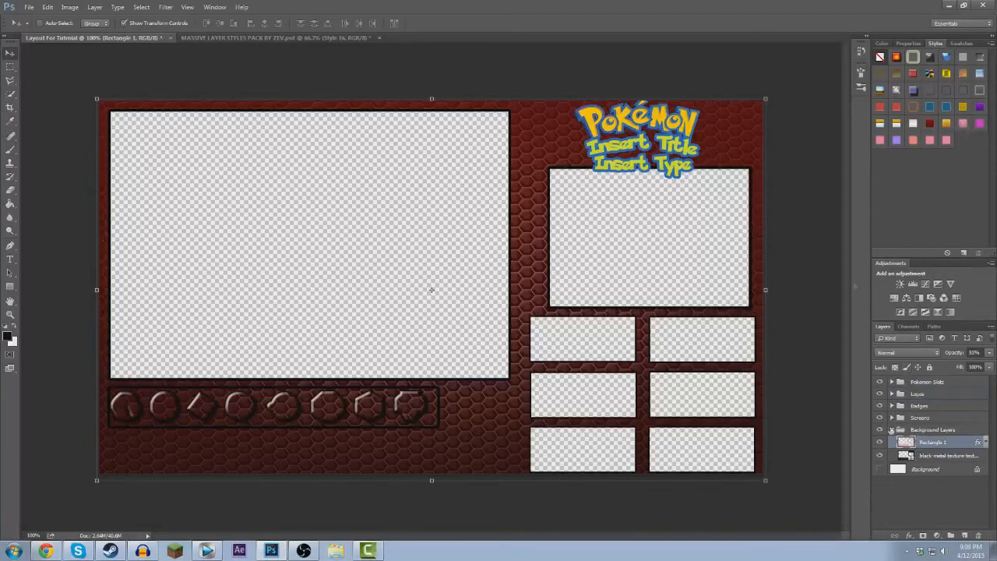
pyautogui.click(947, 106)
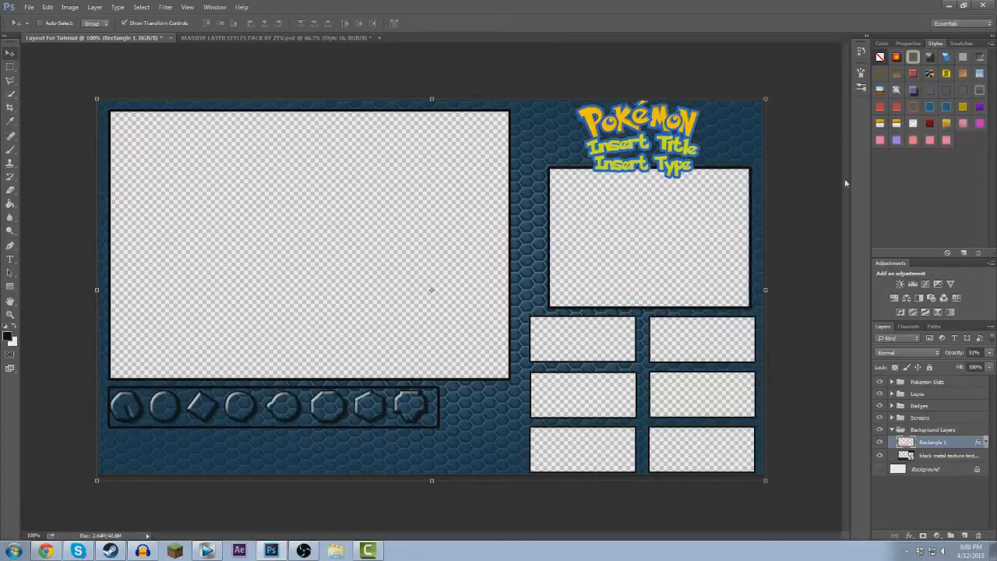
pyautogui.click(963, 123)
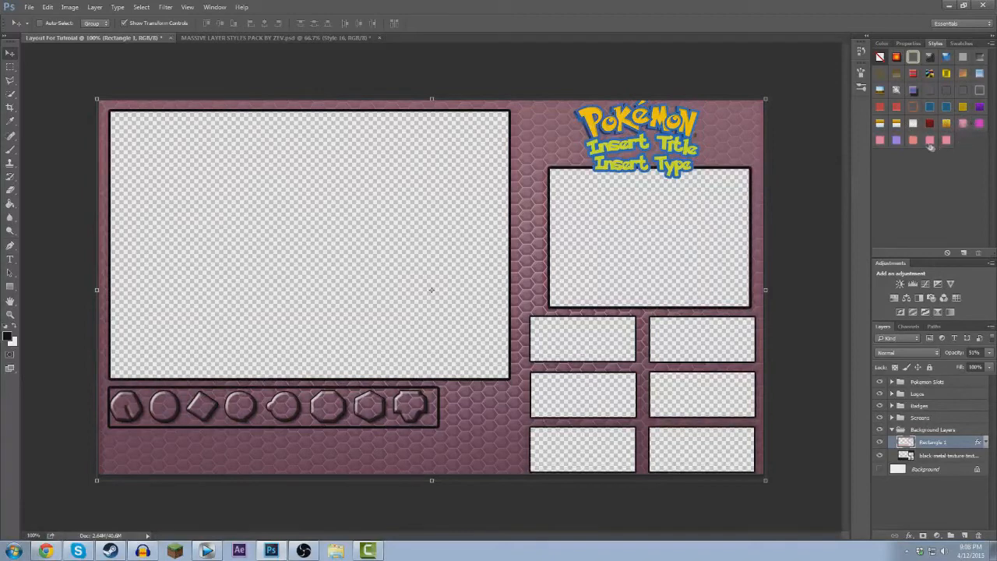
pyautogui.click(896, 141)
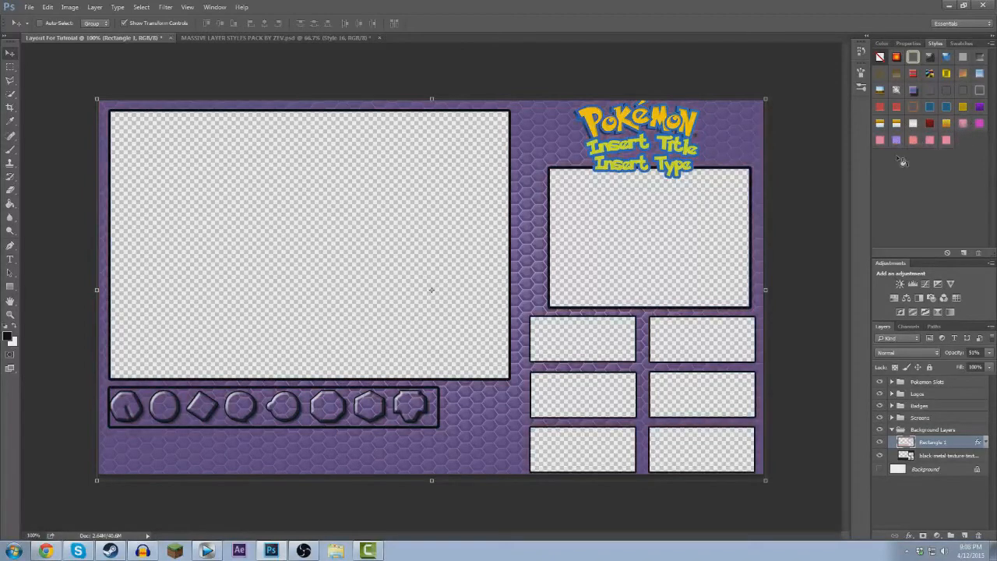
pyautogui.hotkey('ctrl', 'z')
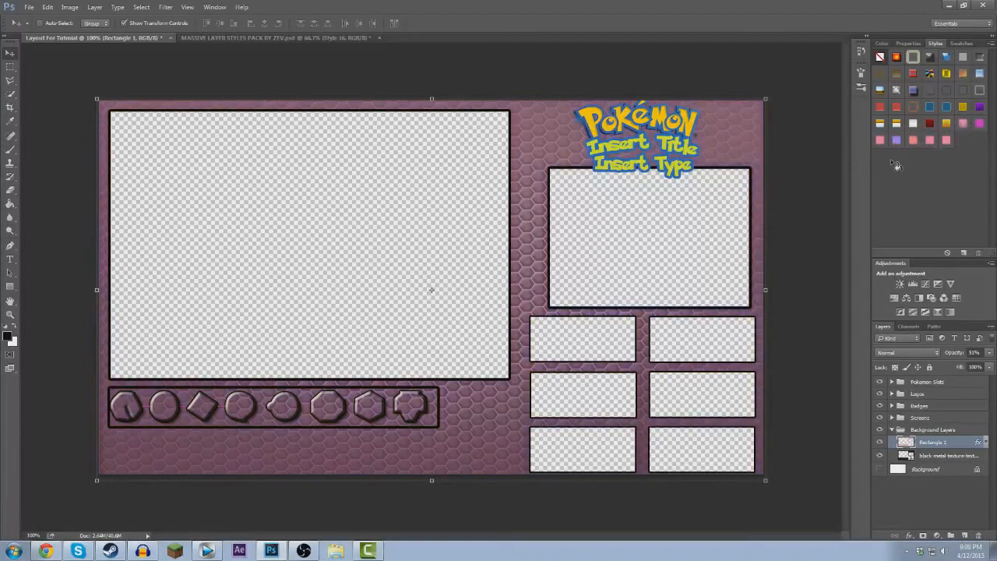
pyautogui.hotkey('ctrl', 'alt', 'z')
pyautogui.hotkey('ctrl', 'alt', 'z')
pyautogui.hotkey('ctrl', 'alt', 'z')
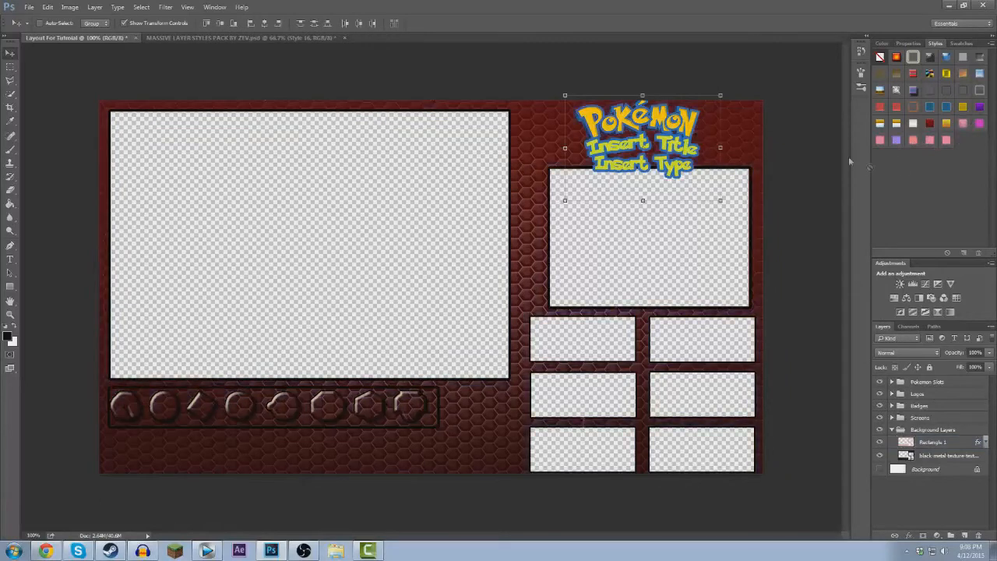
# Try the Style 7 preset on the logo layers and the Rectangle 1 background layer, undoing each application.
pyautogui.click(896, 122)
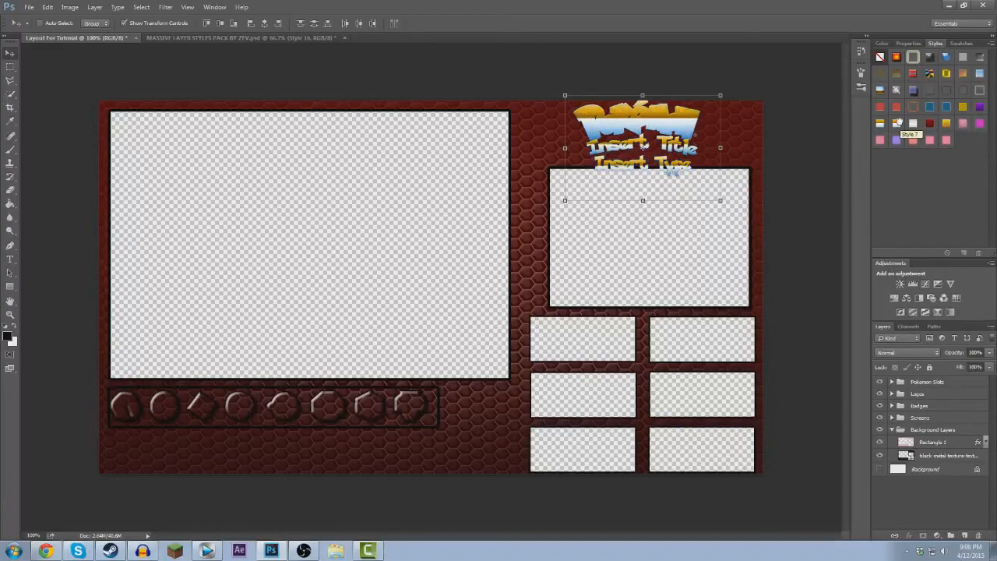
pyautogui.hotkey('ctrl', 'z')
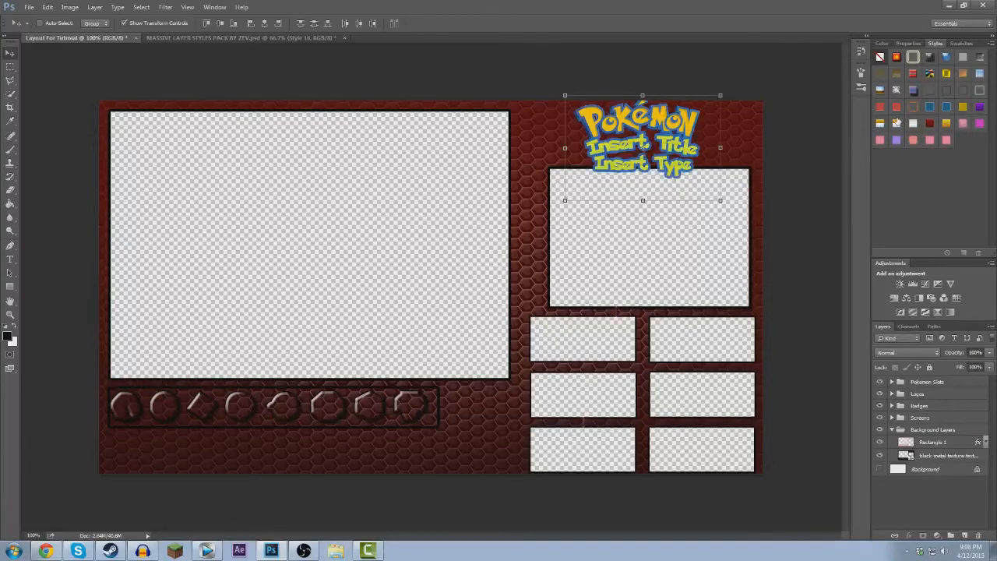
pyautogui.click(931, 447)
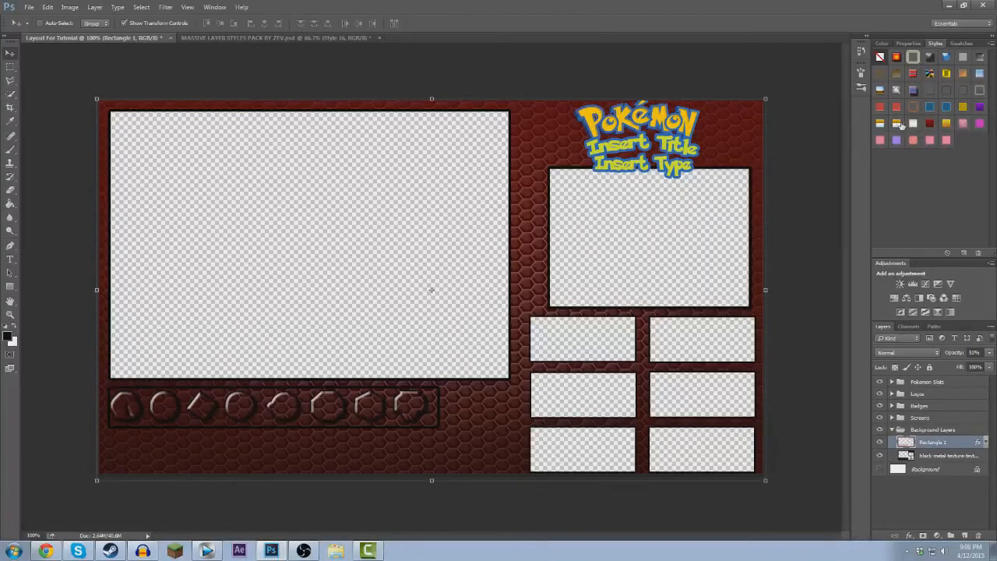
pyautogui.click(898, 123)
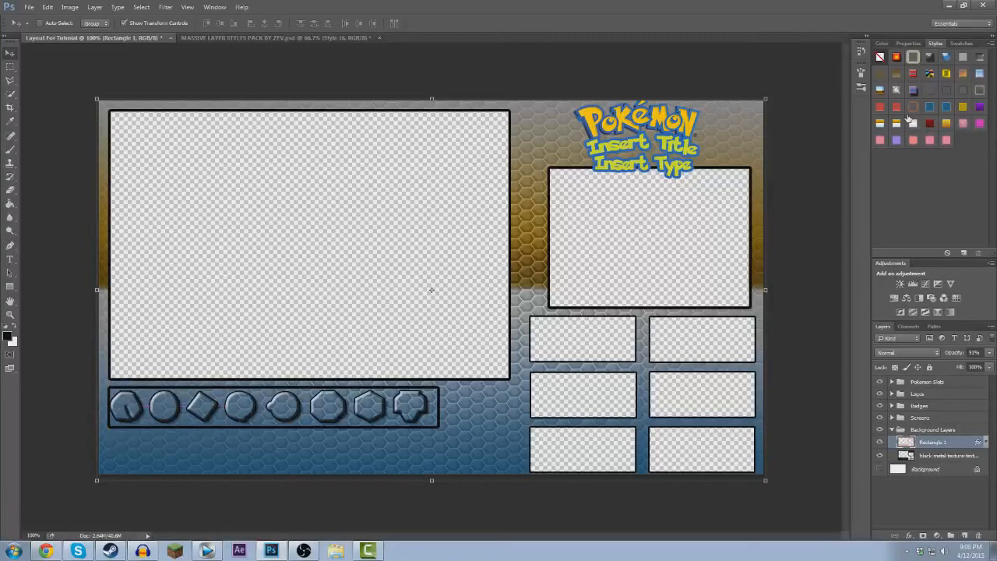
pyautogui.click(909, 118)
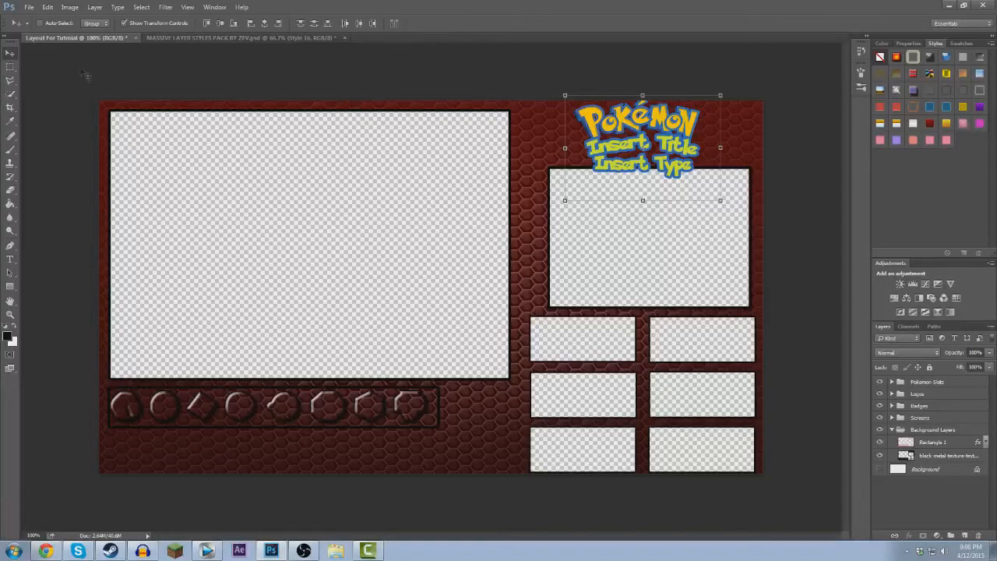
# Place the Poison Type Background image from the Pokemon Type Backgrounds folder inside Sacred Gold as an embedded object.
pyautogui.click(28, 7)
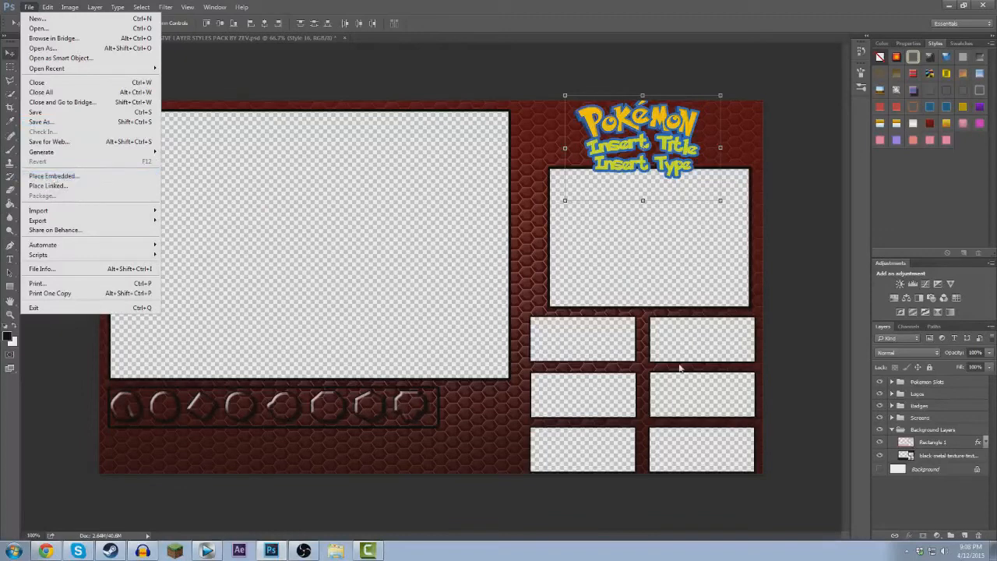
pyautogui.click(53, 176)
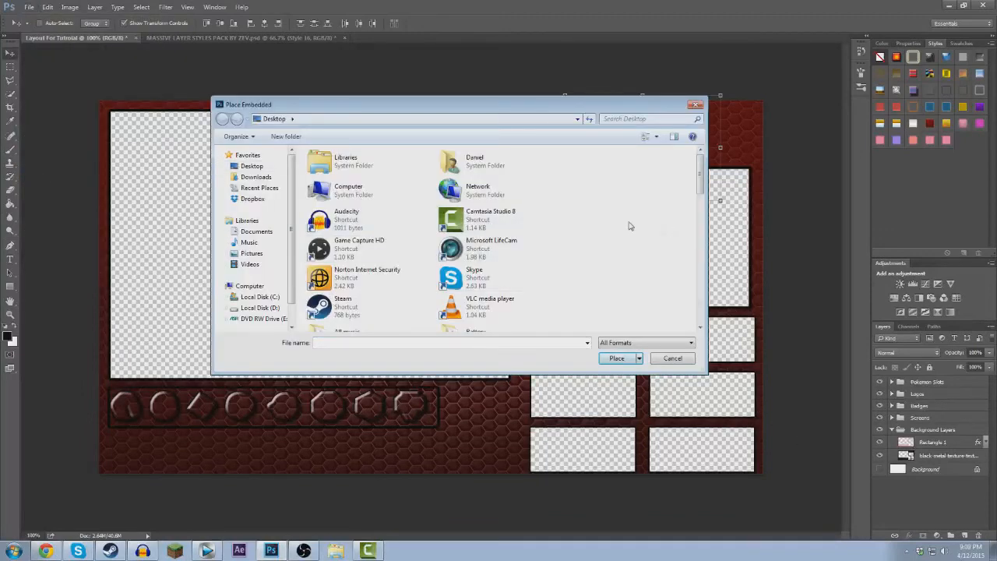
pyautogui.scroll(-5, 623, 224)
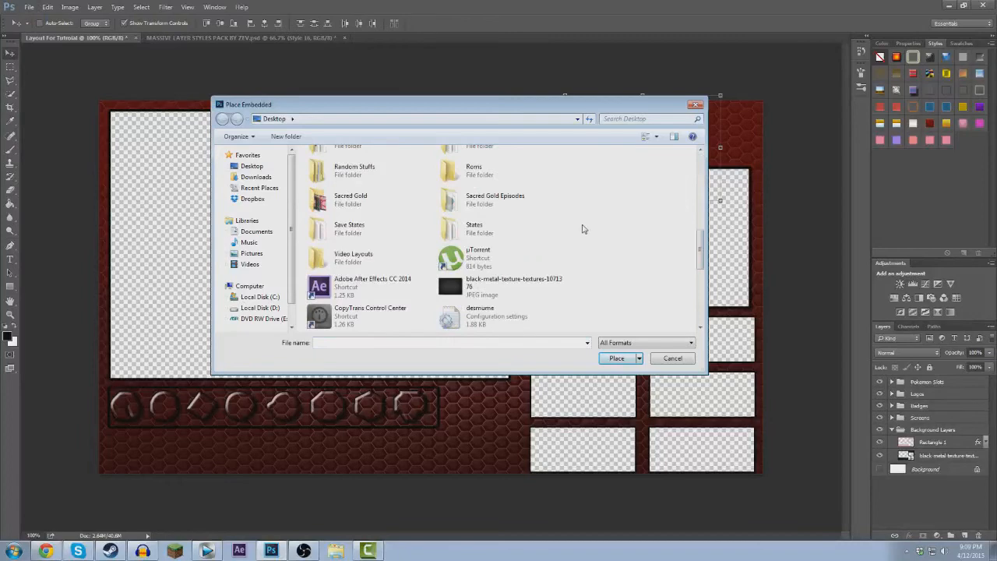
pyautogui.doubleClick(392, 204)
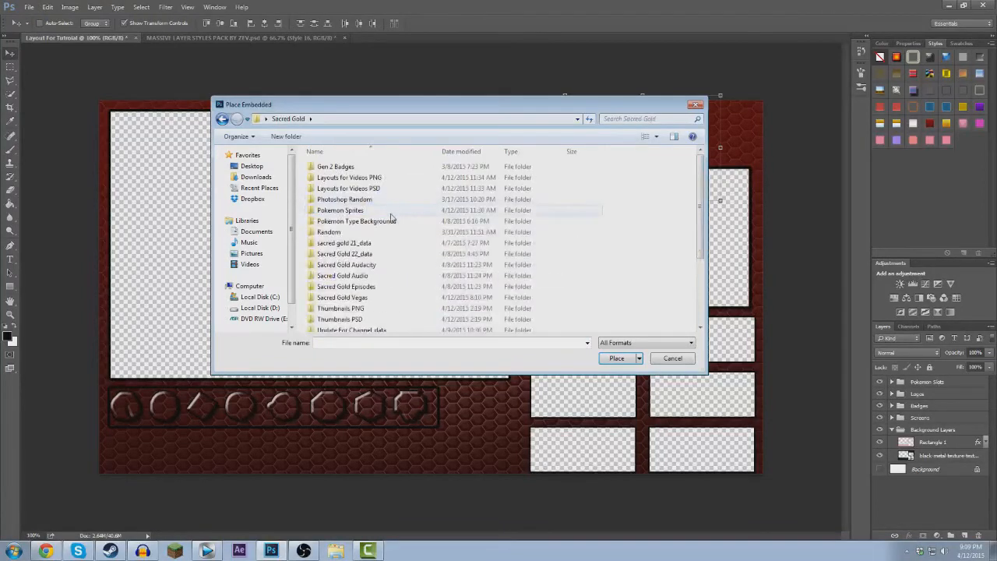
pyautogui.doubleClick(390, 221)
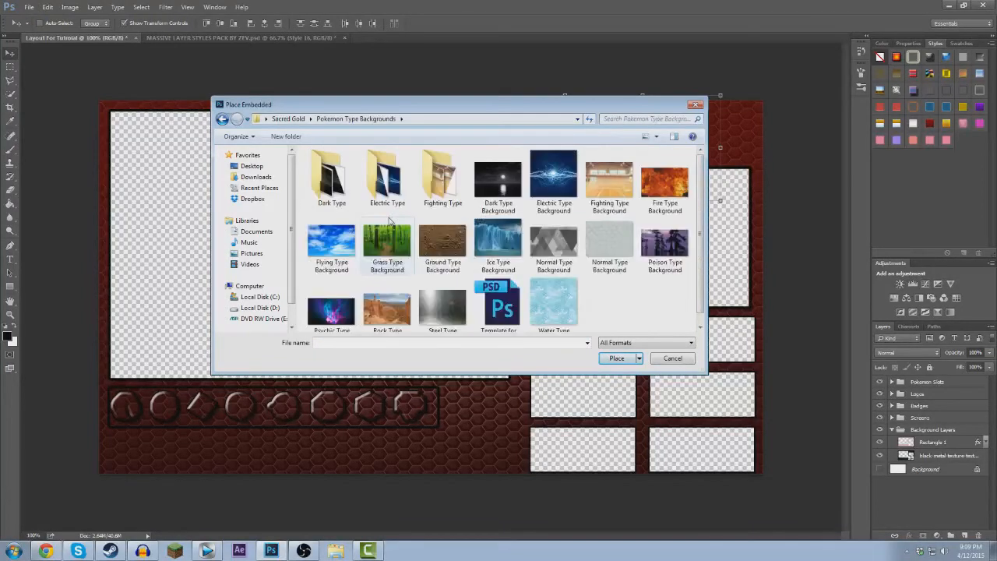
pyautogui.click(288, 118)
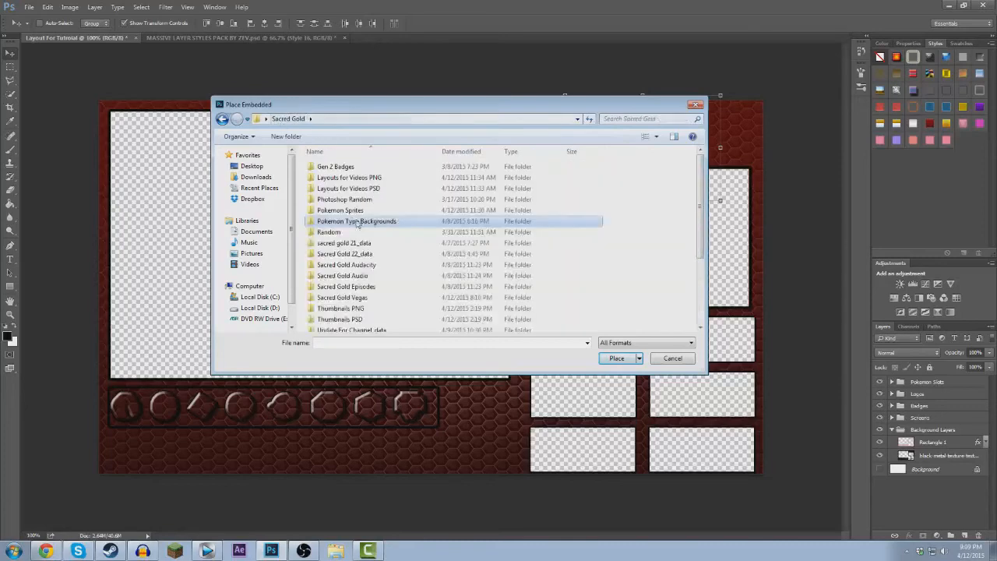
pyautogui.click(357, 213)
pyautogui.doubleClick(356, 212)
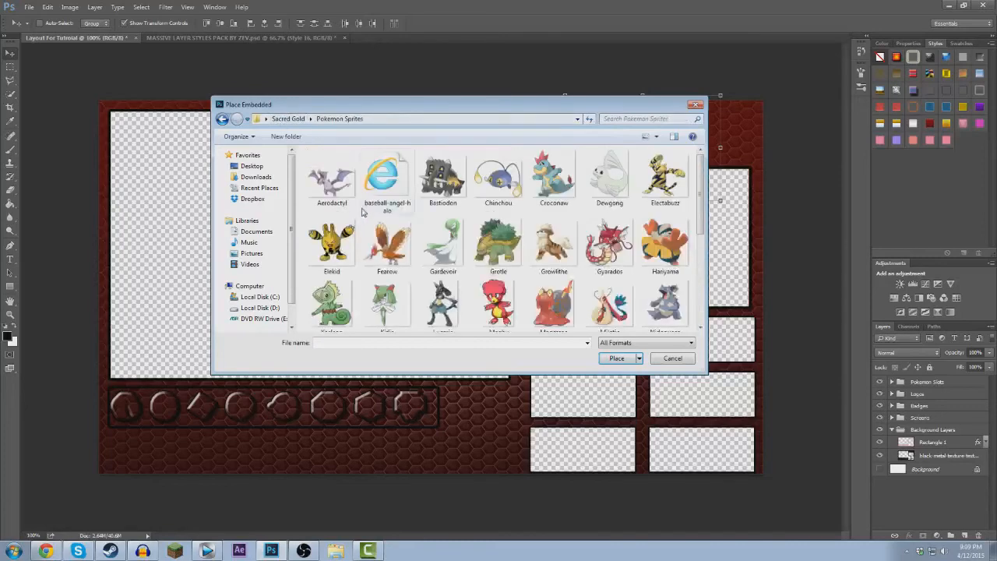
pyautogui.click(290, 120)
pyautogui.doubleClick(343, 221)
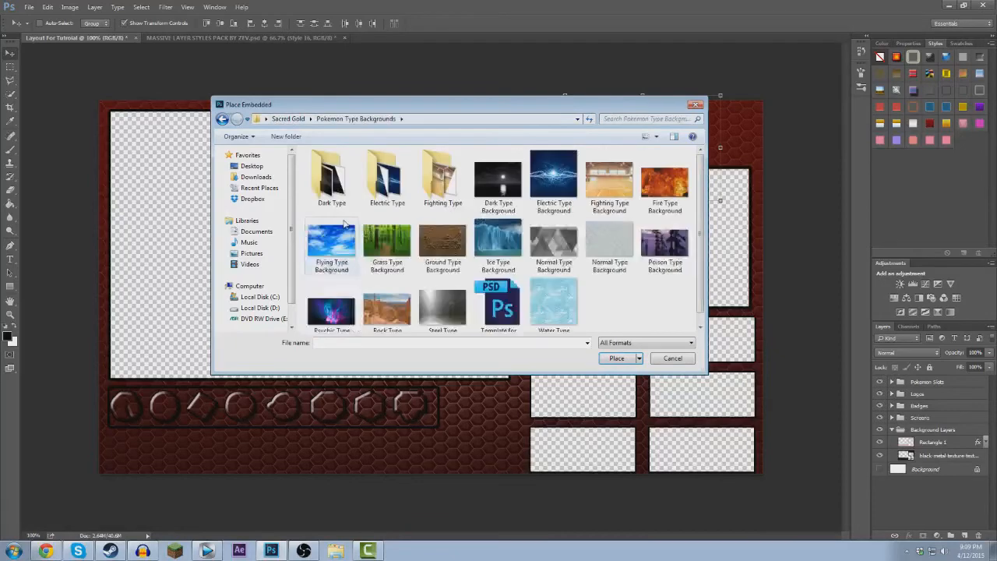
pyautogui.doubleClick(662, 245)
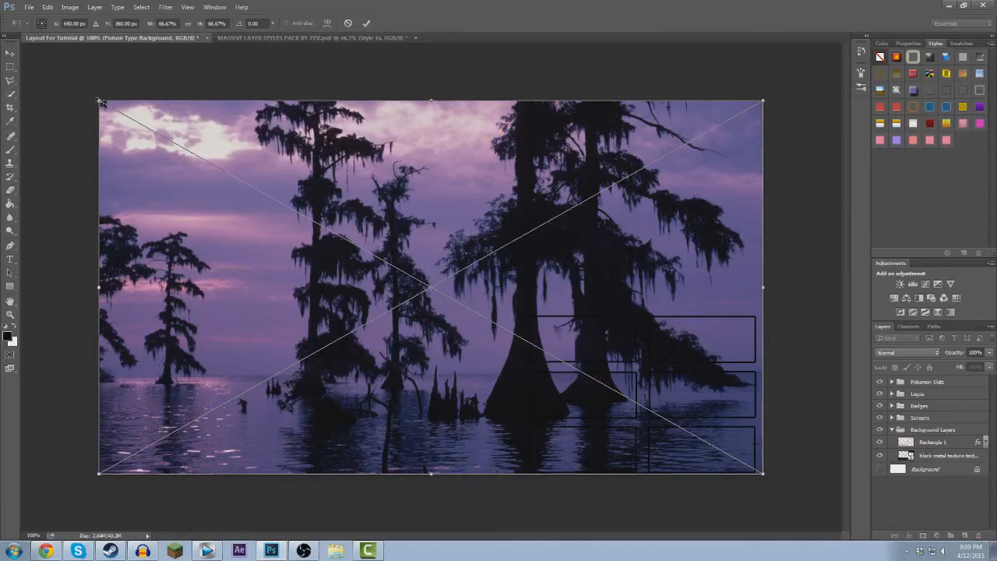
# Scale the placed Poison Type Background to about 10.8% and position it over the upper-left Pokemon slot.
pyautogui.moveTo(101, 102); pyautogui.dragTo(561, 321)
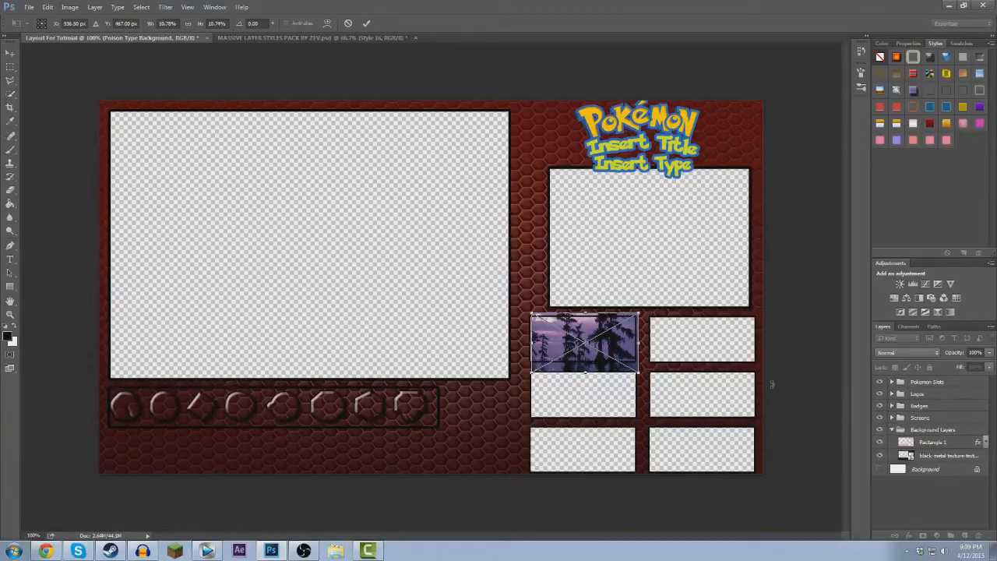
pyautogui.press('Return')
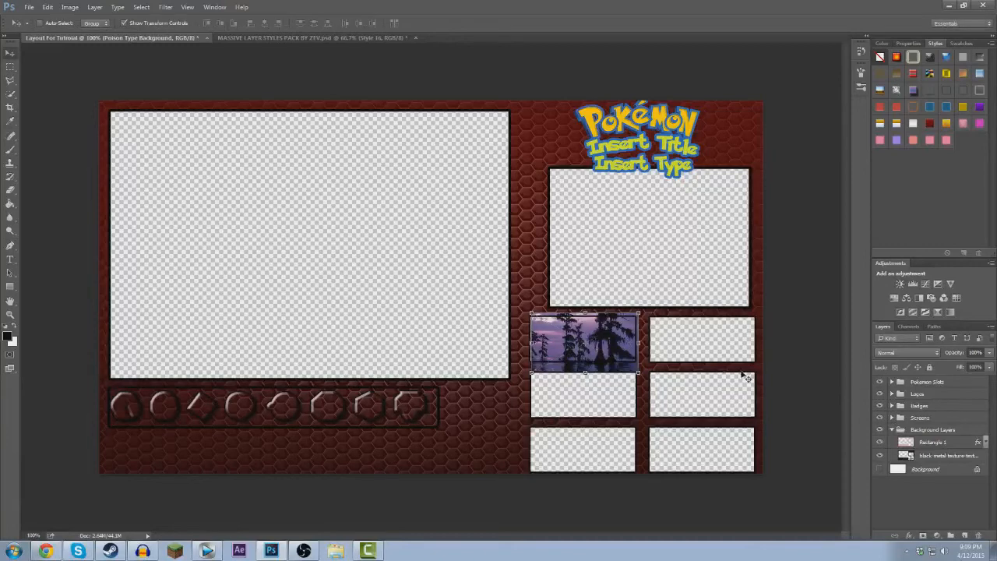
pyautogui.click(892, 418)
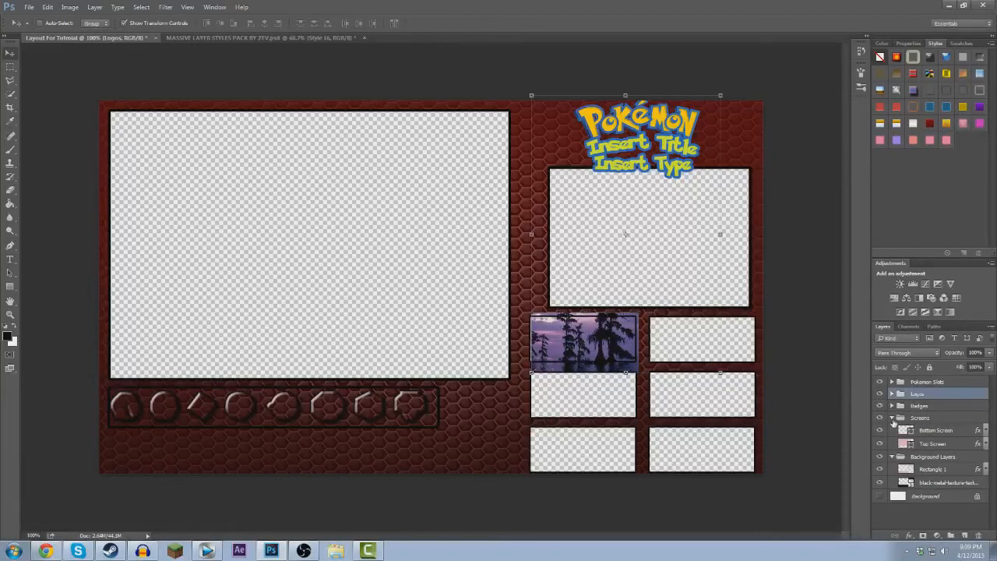
pyautogui.click(893, 418)
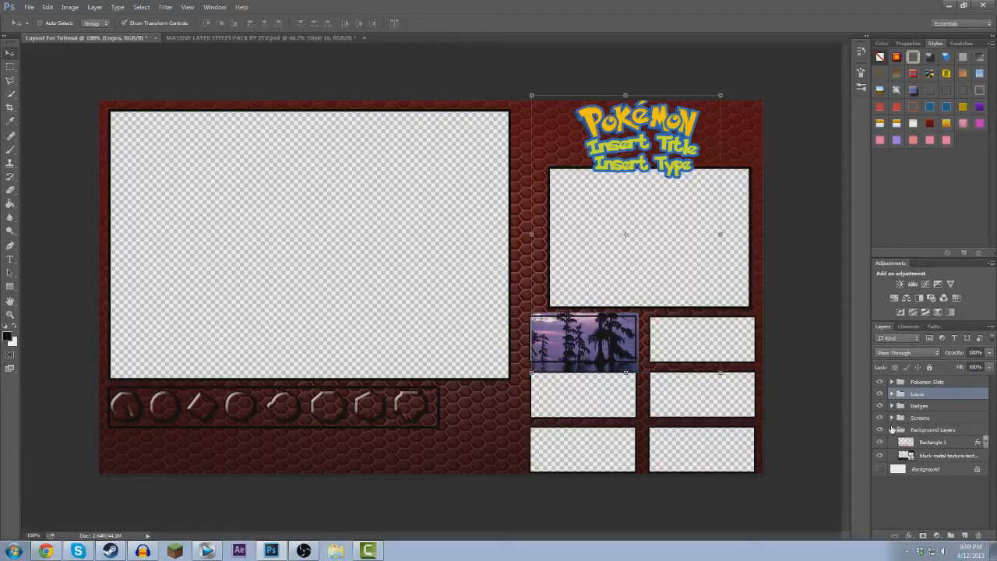
# Move the Poison Type Background layer out of the Logos group to the top of the layer stack and nudge the image slightly up.
pyautogui.click(892, 430)
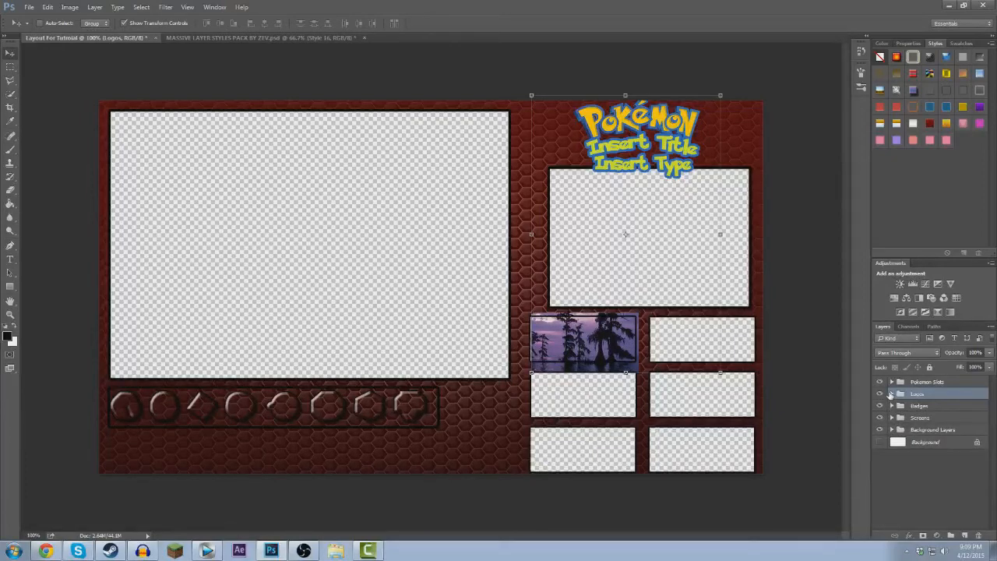
pyautogui.click(891, 394)
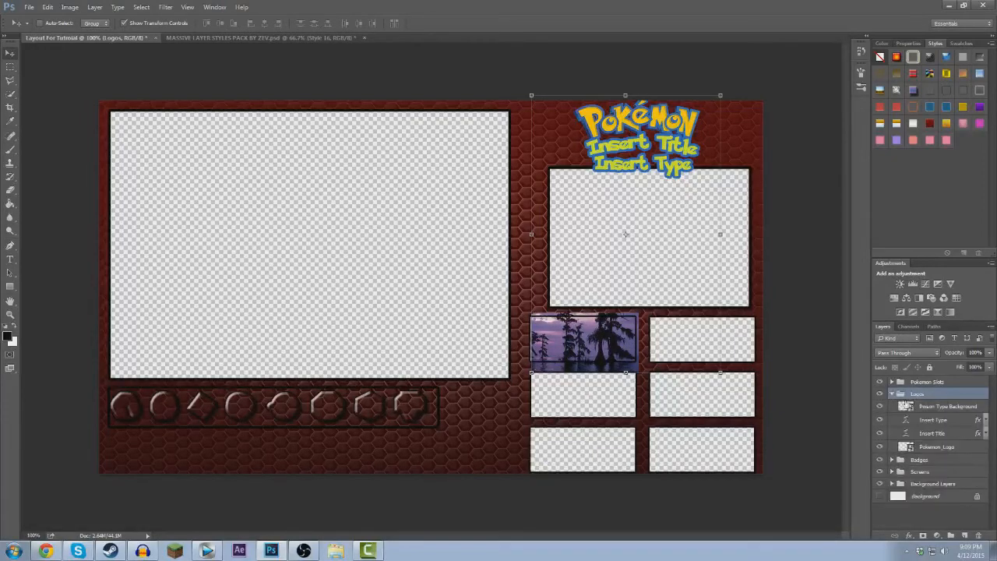
pyautogui.moveTo(947, 405); pyautogui.dragTo(932, 380)
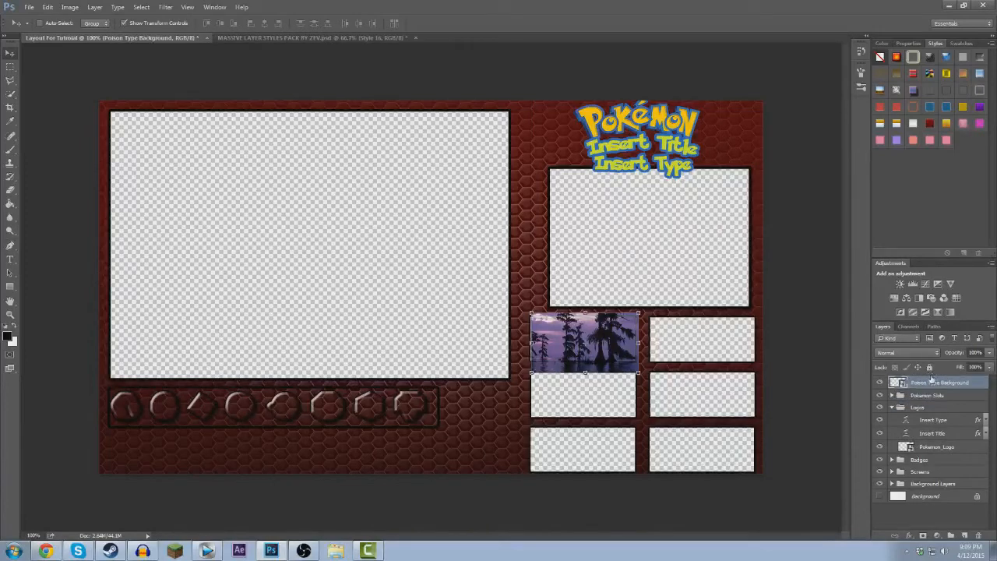
pyautogui.moveTo(627, 353); pyautogui.dragTo(624, 347)
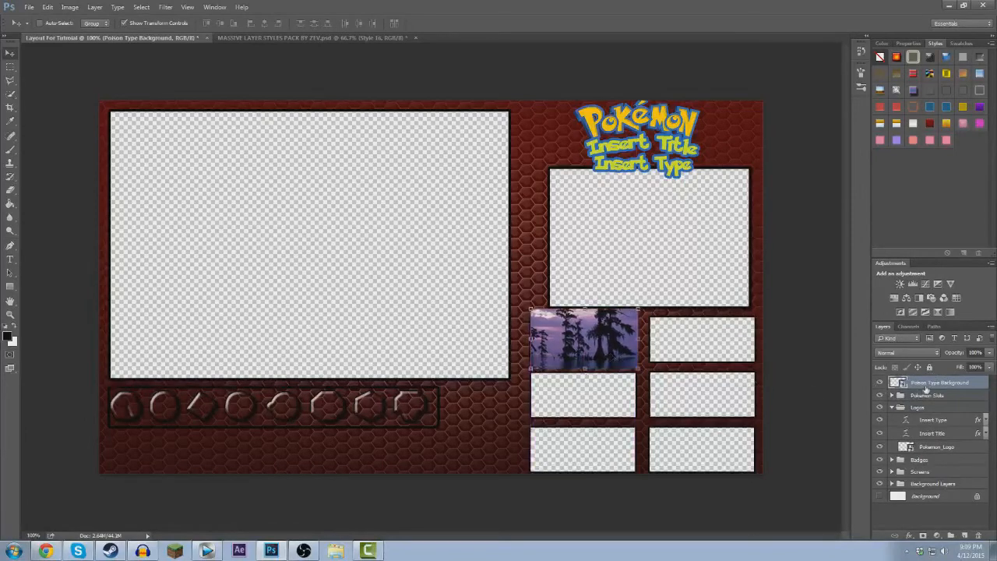
# Place the Poison Type Background layer beneath the Background Layers group, outside any group and just above the Background layer.
pyautogui.click(942, 484)
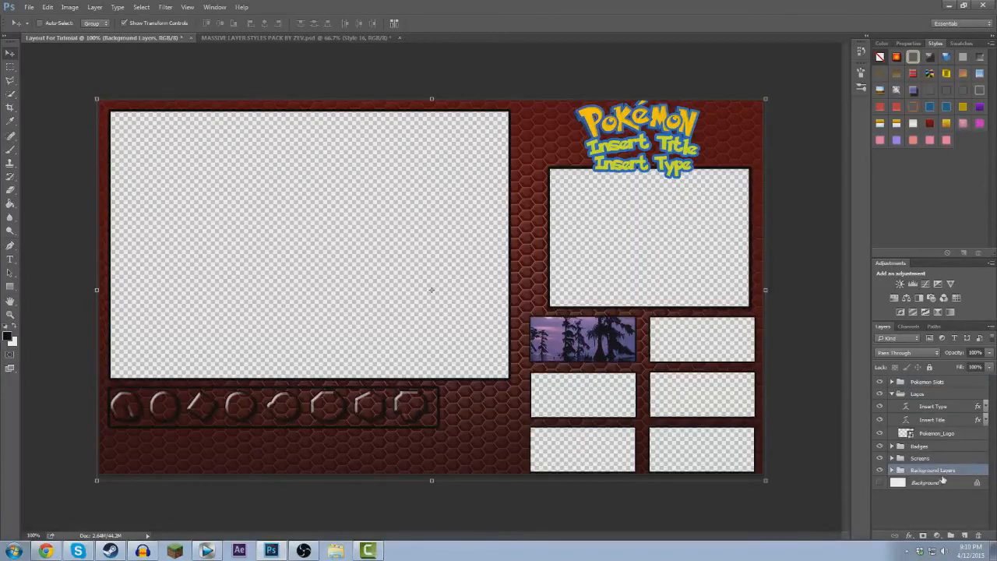
pyautogui.click(892, 470)
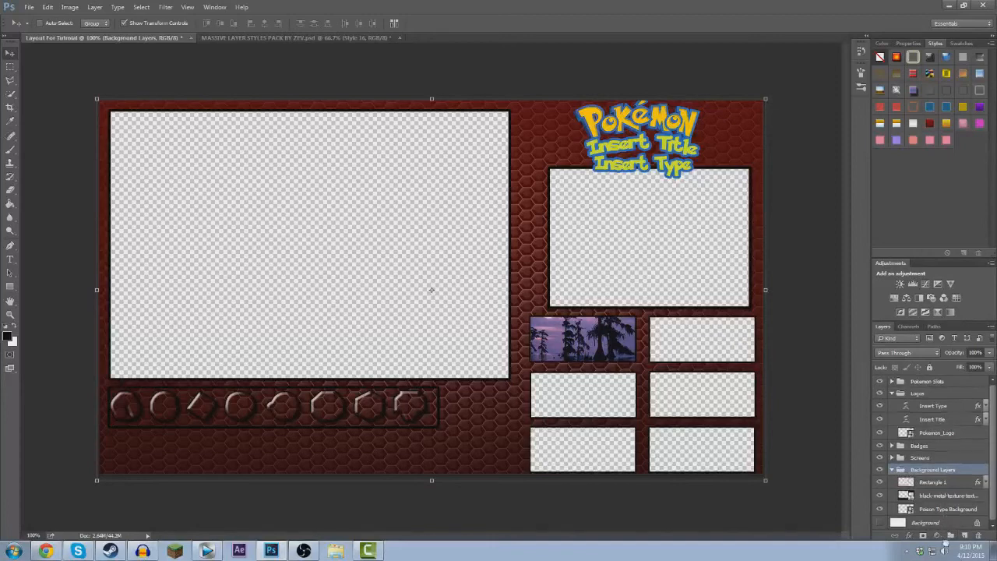
pyautogui.moveTo(944, 512); pyautogui.dragTo(901, 473)
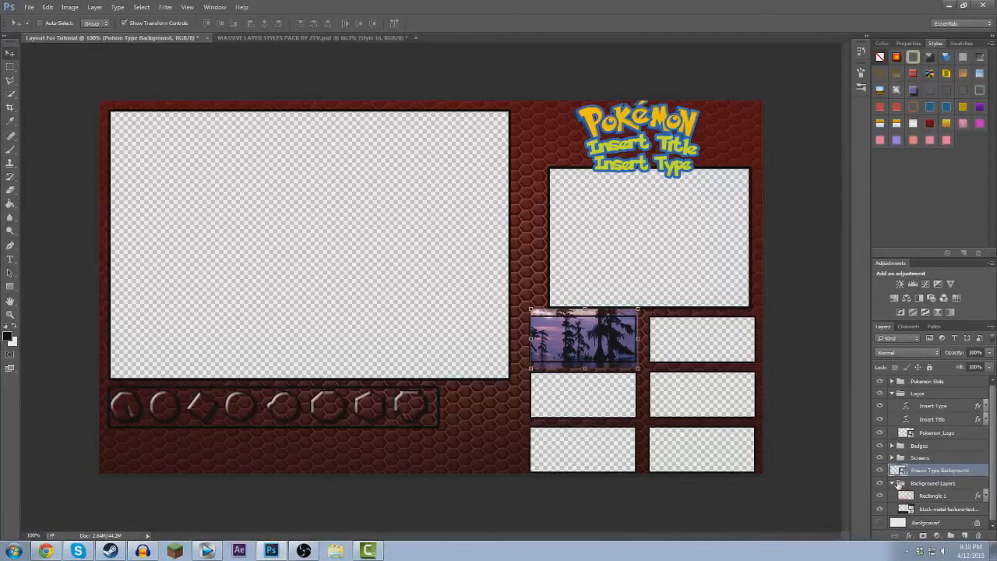
pyautogui.click(893, 484)
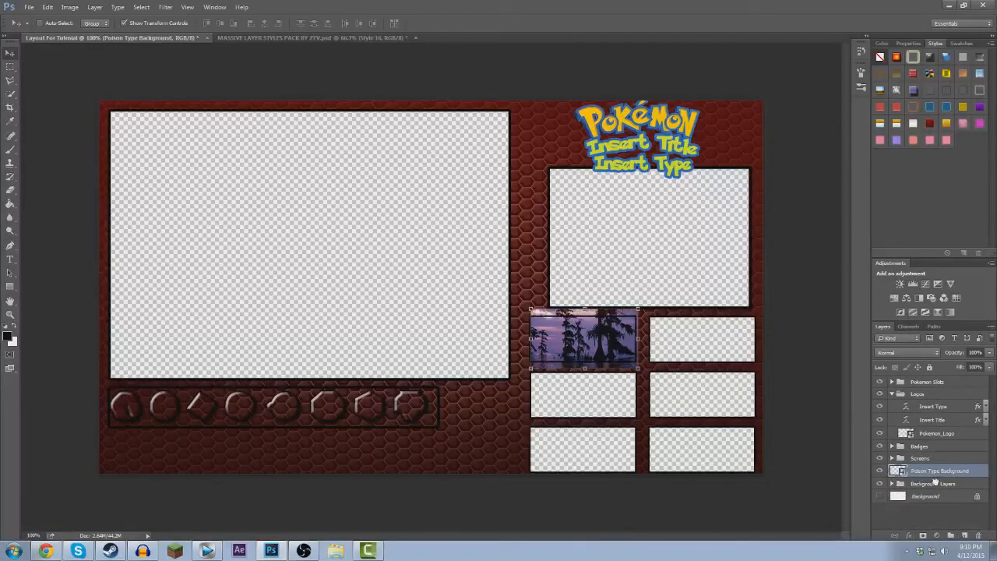
pyautogui.moveTo(938, 486); pyautogui.dragTo(941, 488)
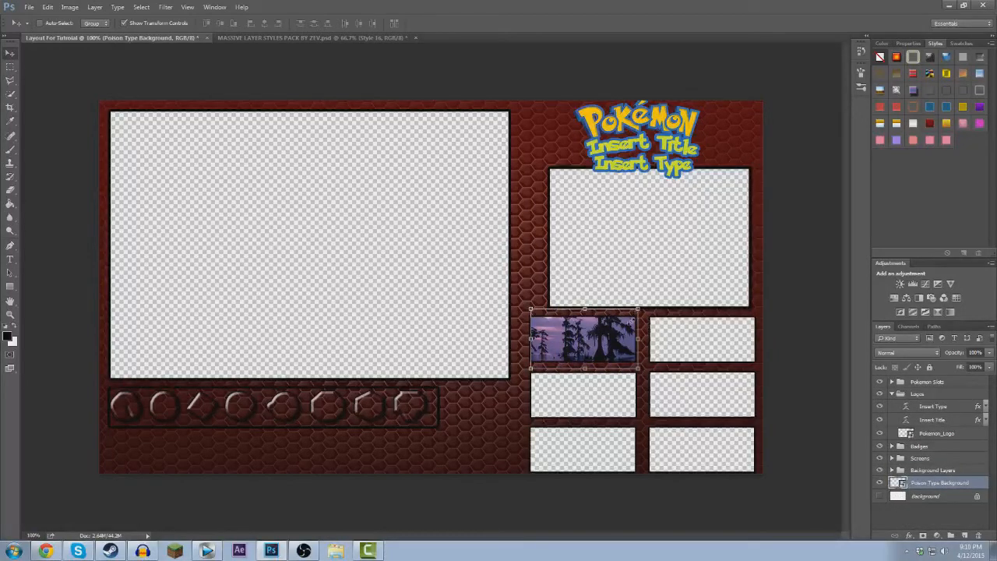
# Resize the Poison Type Background to about 11.2% width and 10.3% height so it fills the upper-left Pokemon slot.
pyautogui.moveTo(637, 310)
pyautogui.mouseDown()
pyautogui.moveTo(629, 319)
pyautogui.moveTo(636, 310)
pyautogui.mouseUp()
pyautogui.moveTo(581, 369); pyautogui.dragTo(583, 363)
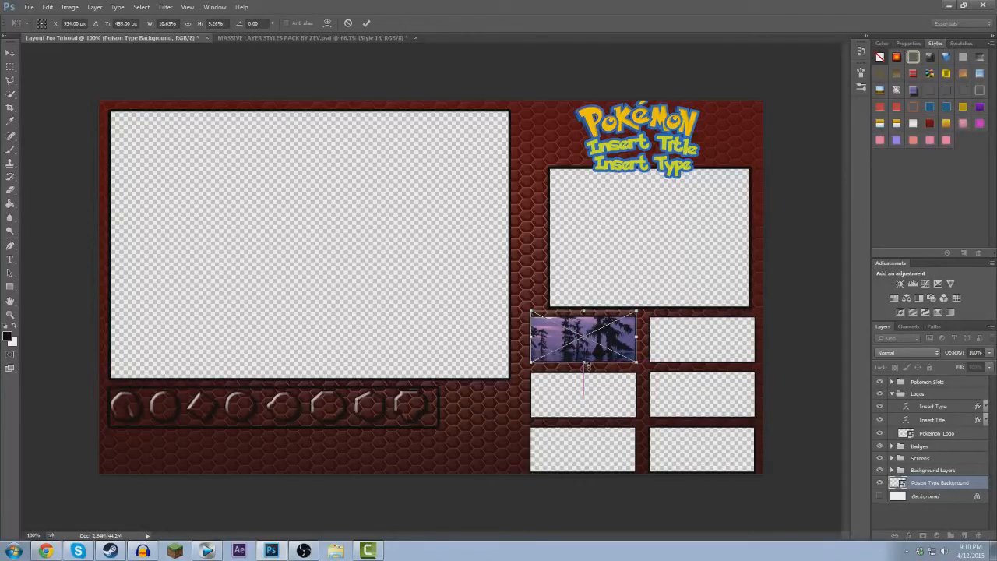
pyautogui.moveTo(584, 363); pyautogui.dragTo(586, 365)
pyautogui.press('Return')
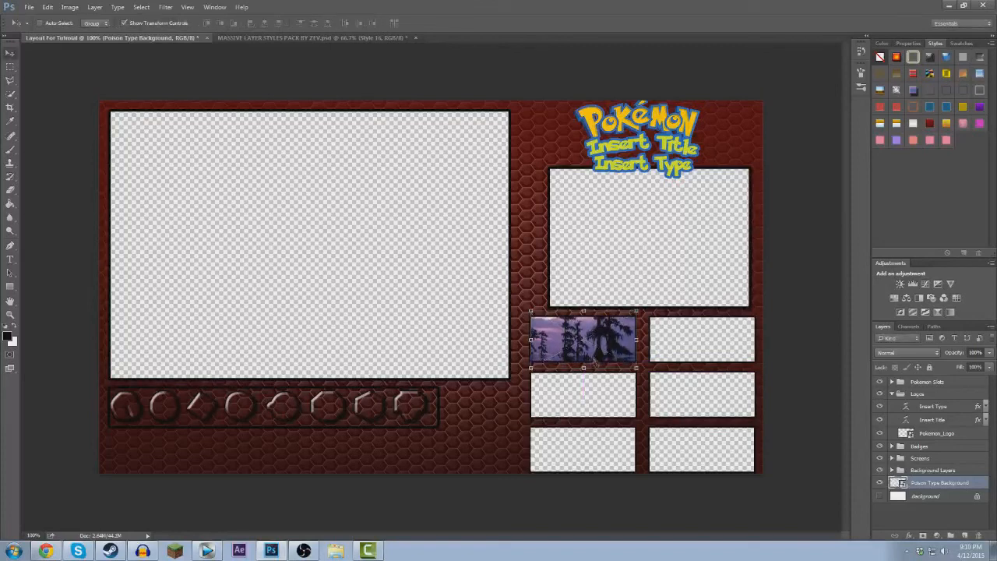
pyautogui.moveTo(532, 340); pyautogui.dragTo(526, 341)
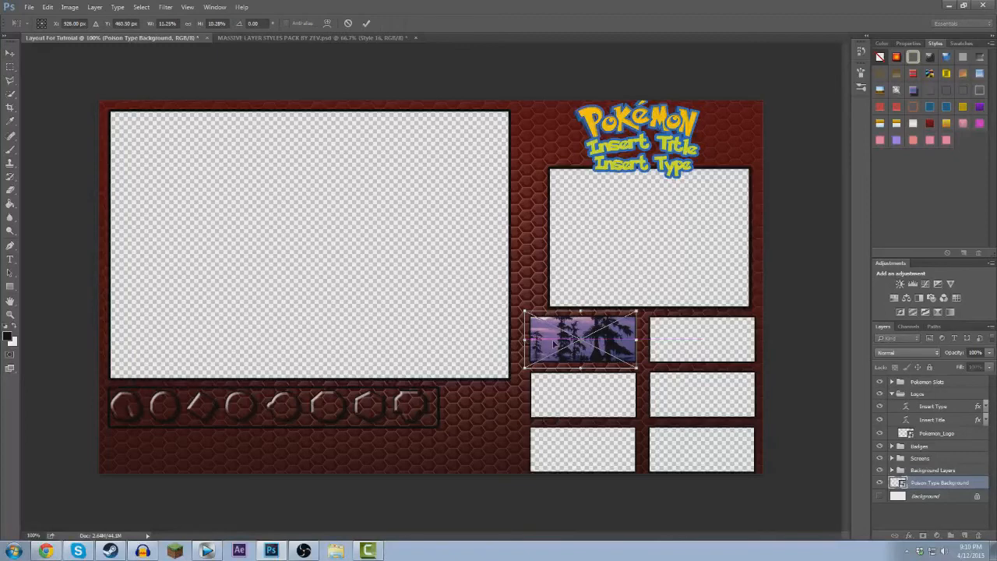
pyautogui.press('Return')
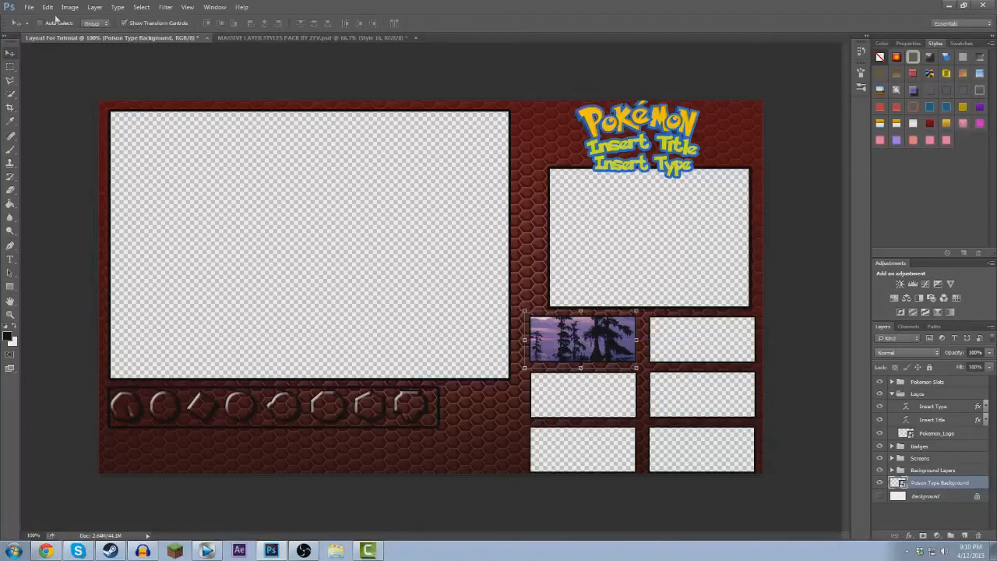
# Place the Nidoqueen image from the Pokemon Sprites folder inside Sacred Gold as an embedded object.
pyautogui.click(29, 7)
pyautogui.click(90, 177)
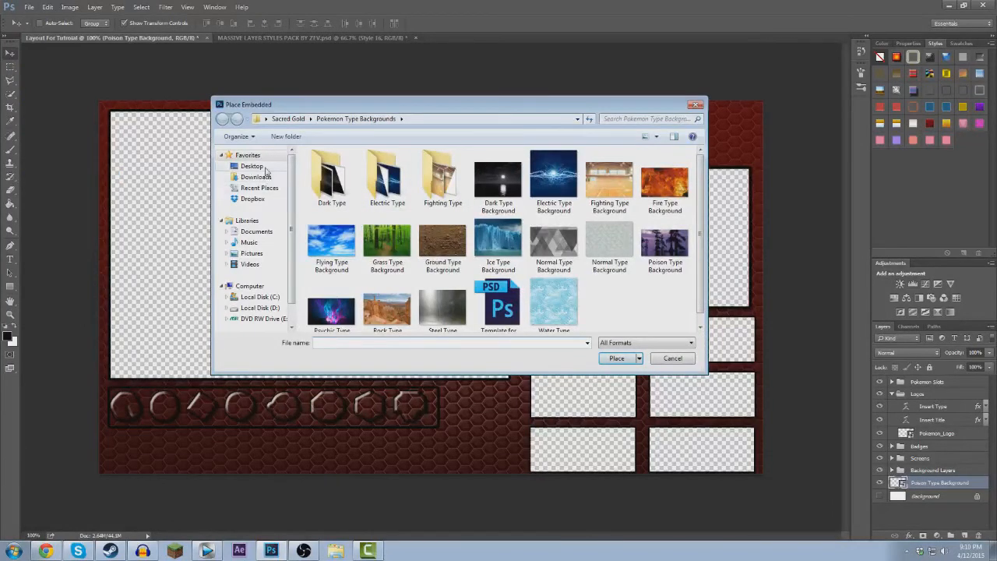
pyautogui.click(288, 119)
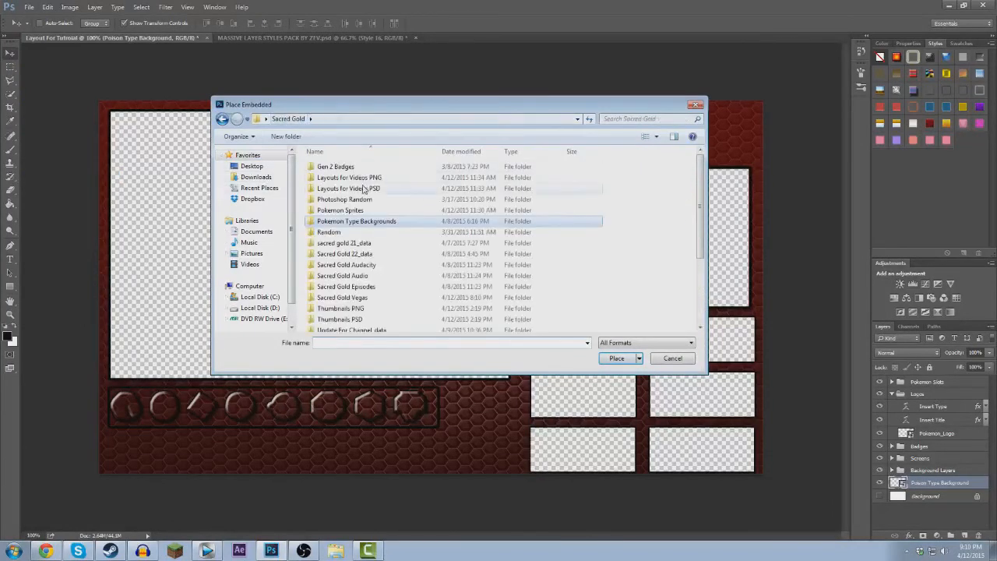
pyautogui.doubleClick(374, 209)
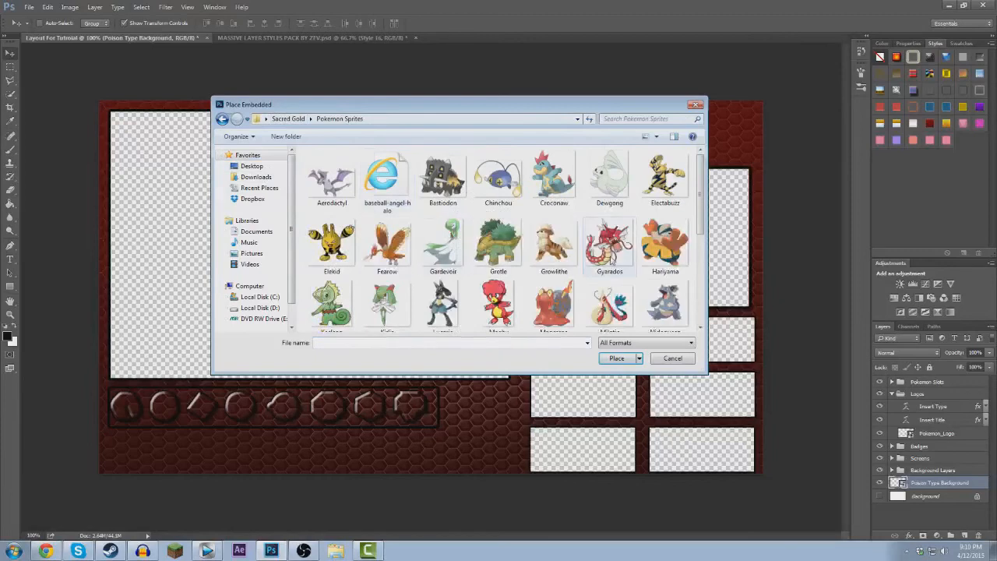
pyautogui.click(610, 249)
pyautogui.scroll(-3, 610, 261)
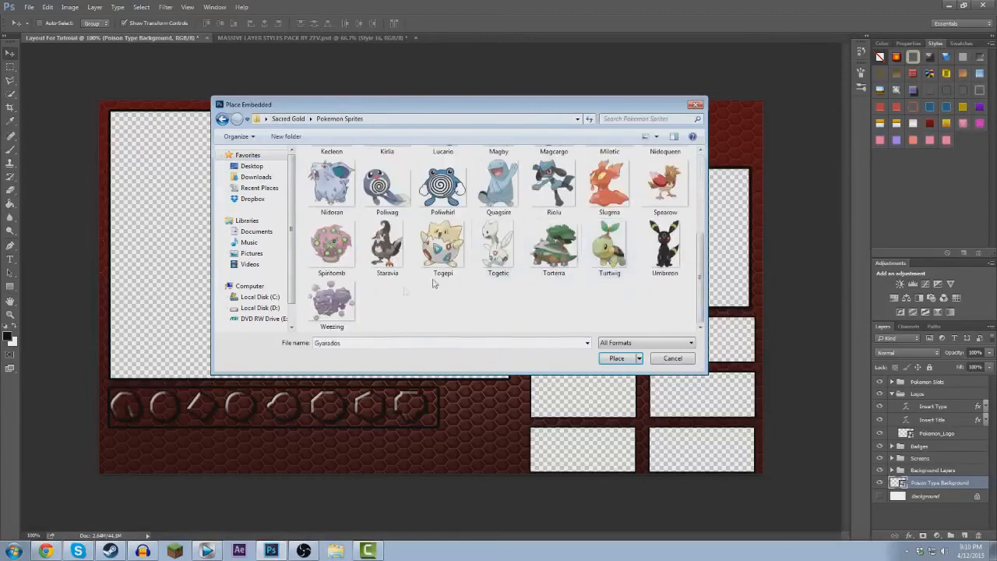
pyautogui.scroll(4, 546, 265)
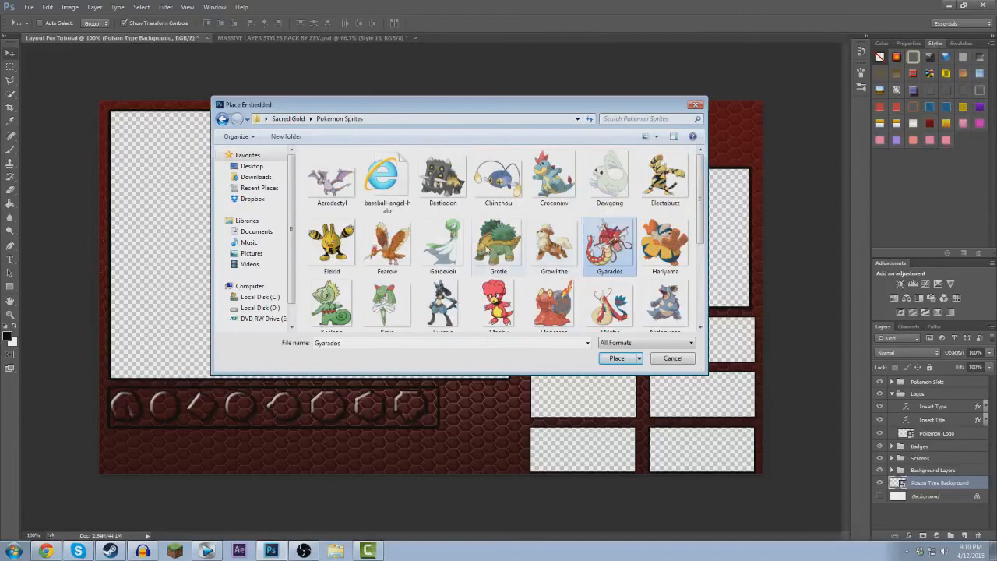
pyautogui.scroll(-3, 561, 272)
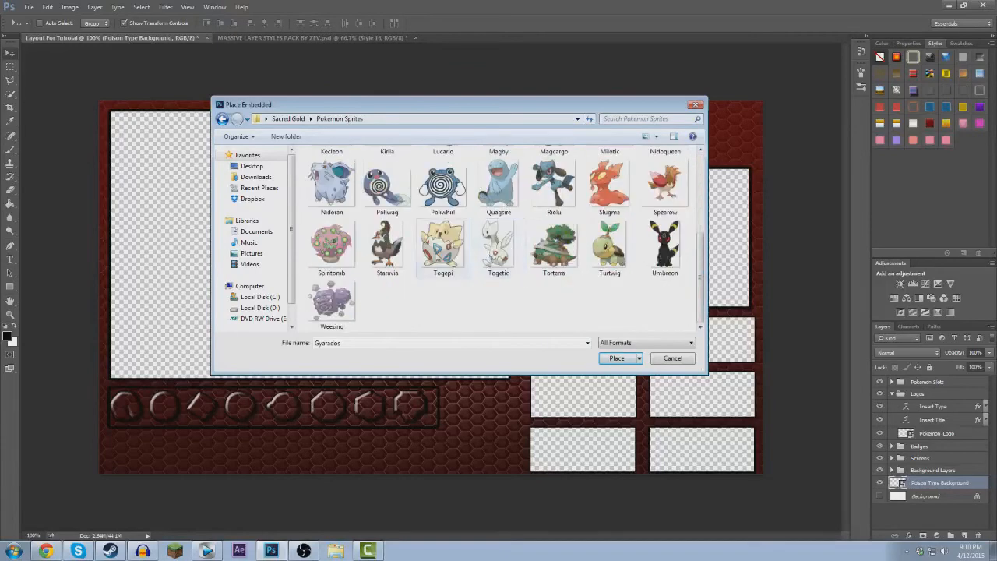
pyautogui.scroll(3, 437, 254)
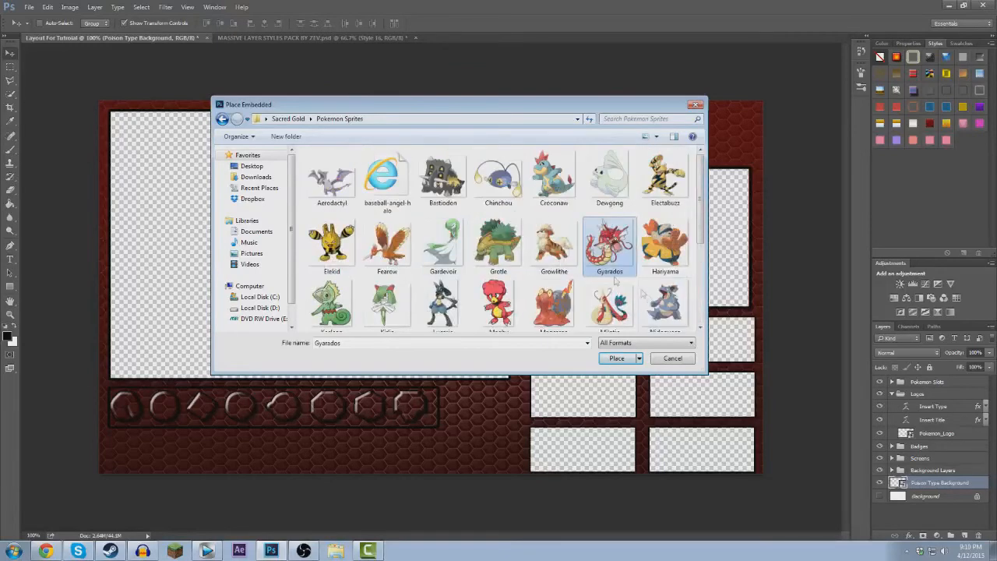
pyautogui.doubleClick(664, 304)
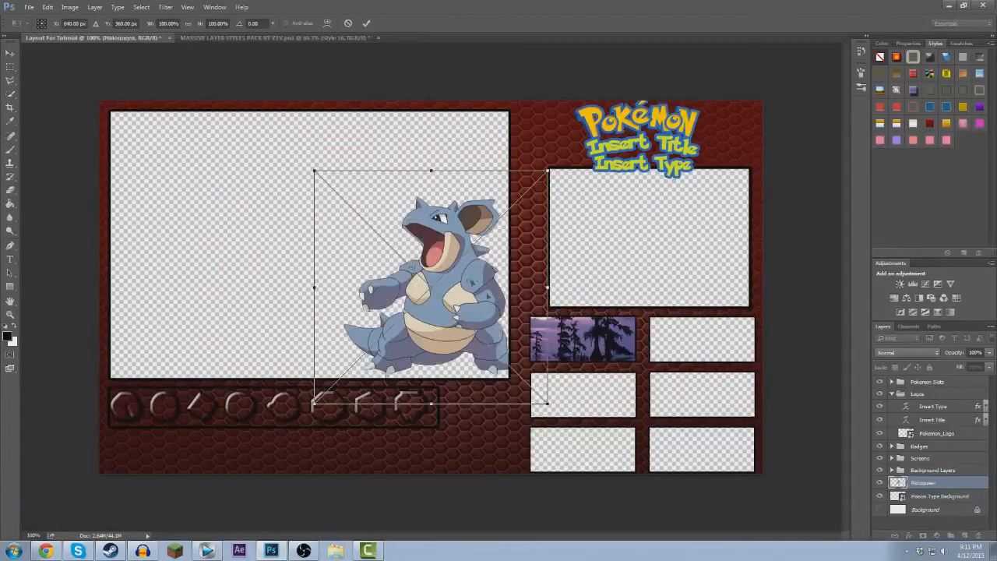
# Scale the Nidoqueen sprite to about 37% and position it over the right part of the upper-left Pokemon slot.
pyautogui.moveTo(312, 169); pyautogui.dragTo(474, 301)
pyautogui.moveTo(492, 335); pyautogui.dragTo(599, 326)
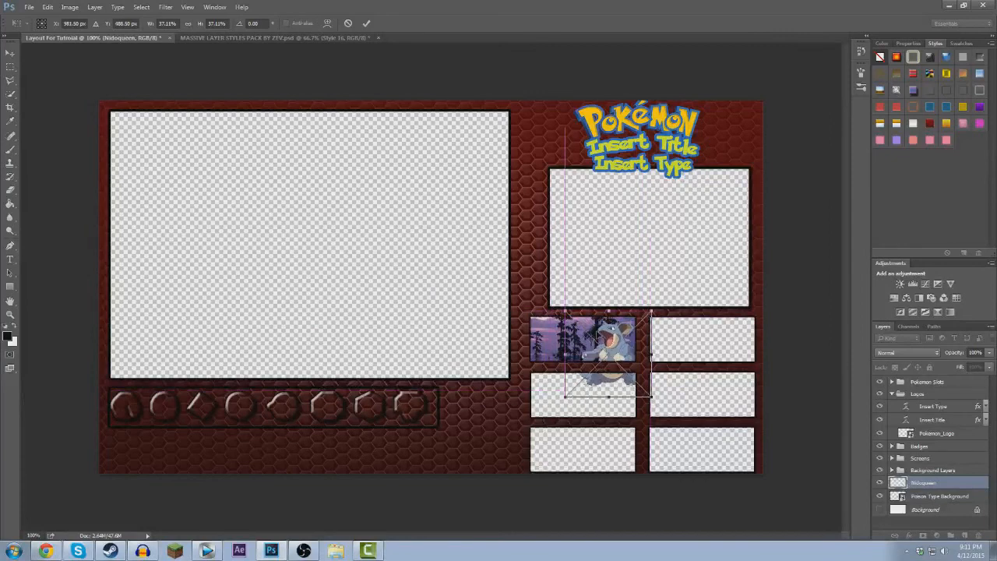
pyautogui.press('Return')
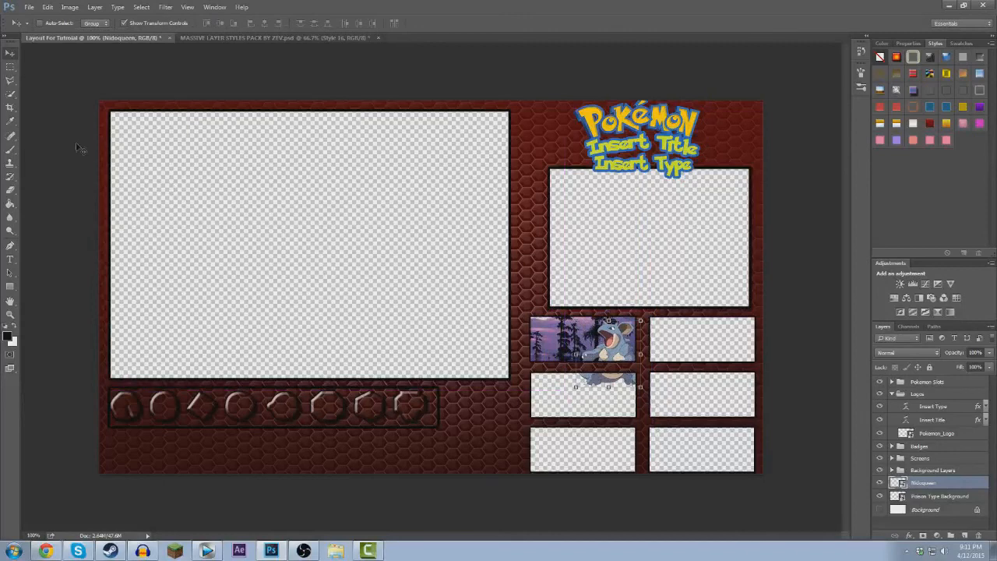
# Rasterize the Poison Type Background and Nidoqueen layers.
pyautogui.click(16, 82)
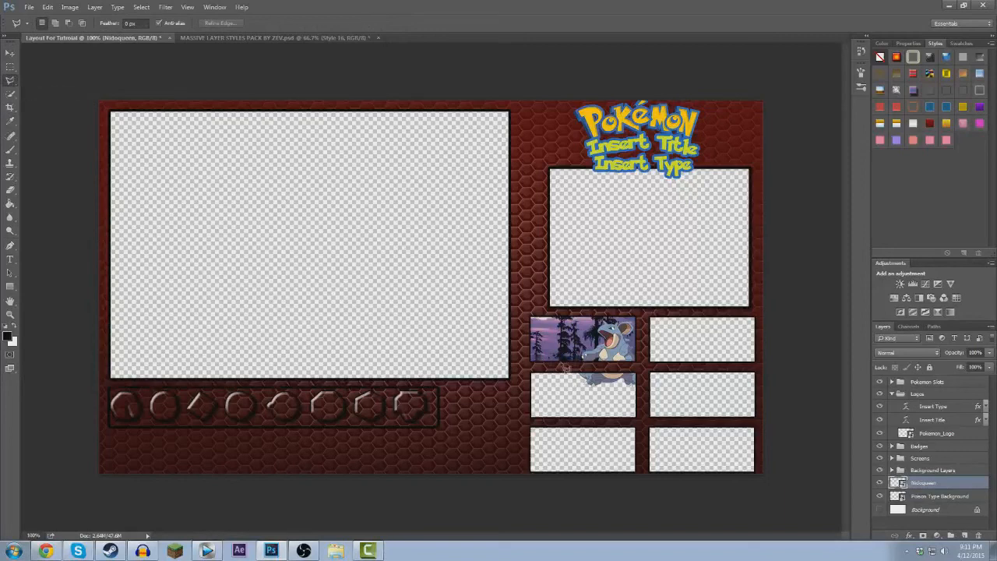
pyautogui.rightClick(927, 496)
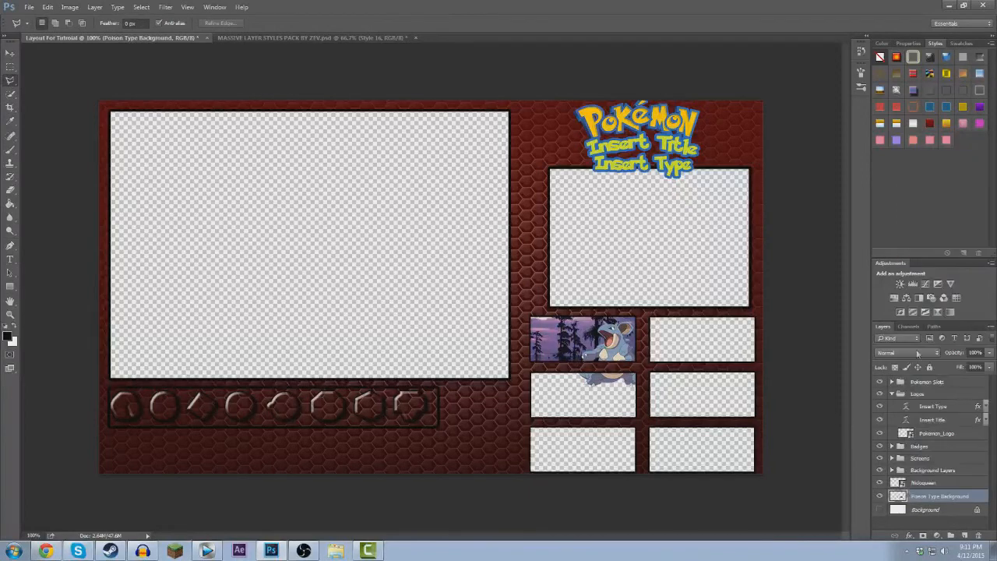
pyautogui.rightClick(929, 484)
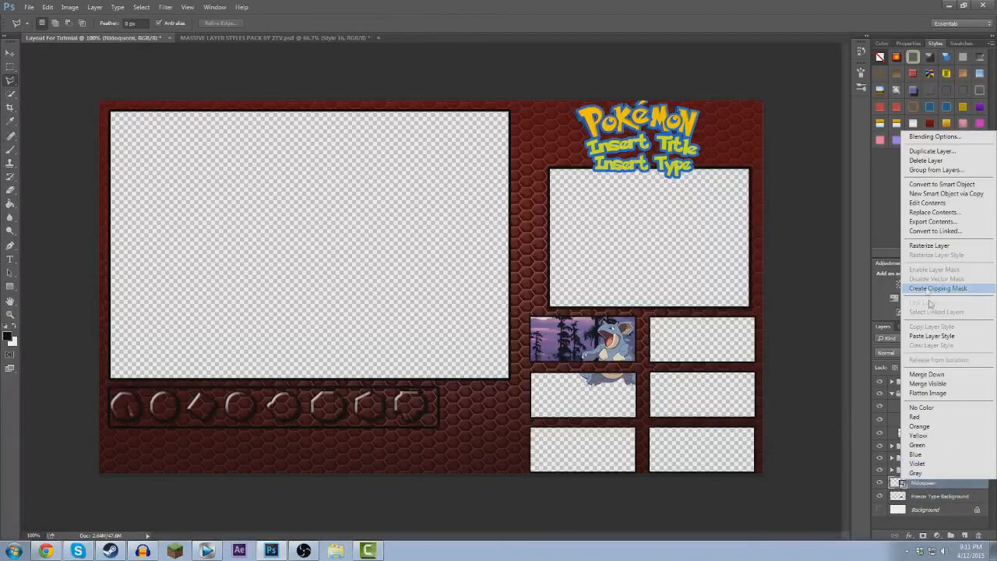
pyautogui.click(930, 245)
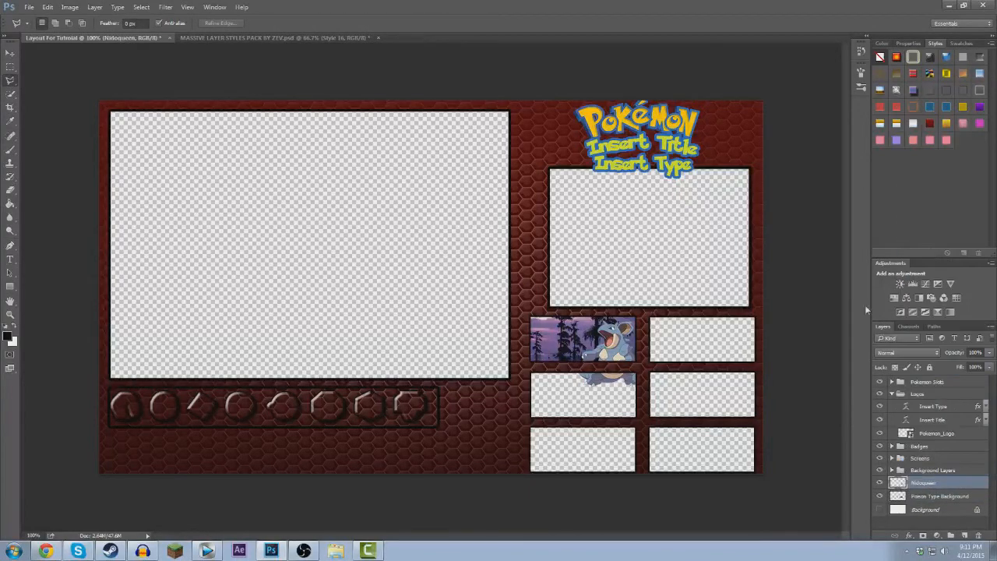
# Outline the part of Nidoqueen hanging below its slot with the Polygonal Lasso, delete it and clear the selection.
pyautogui.click(570, 367)
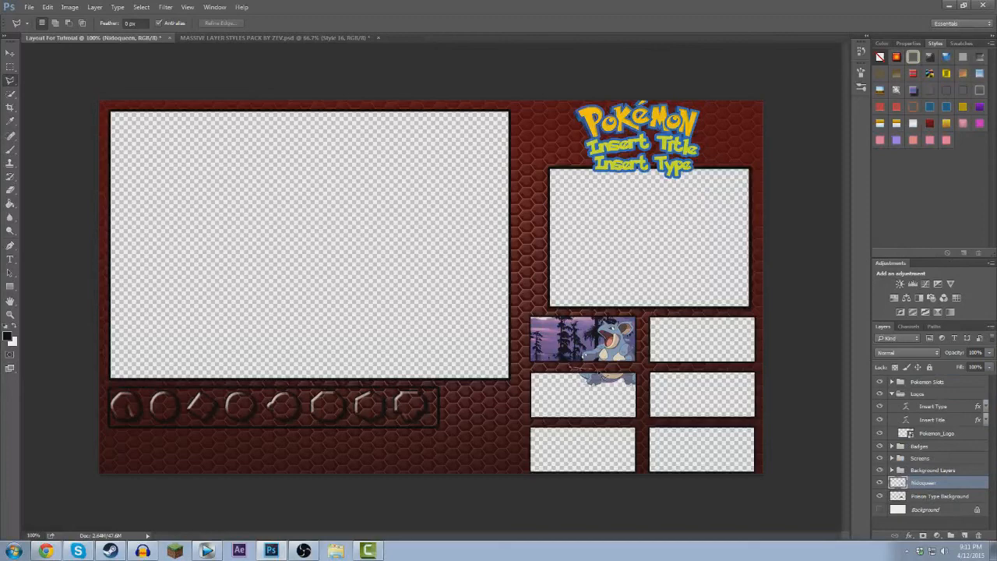
pyautogui.click(649, 371)
pyautogui.click(637, 396)
pyautogui.click(570, 369)
pyautogui.press('Delete')
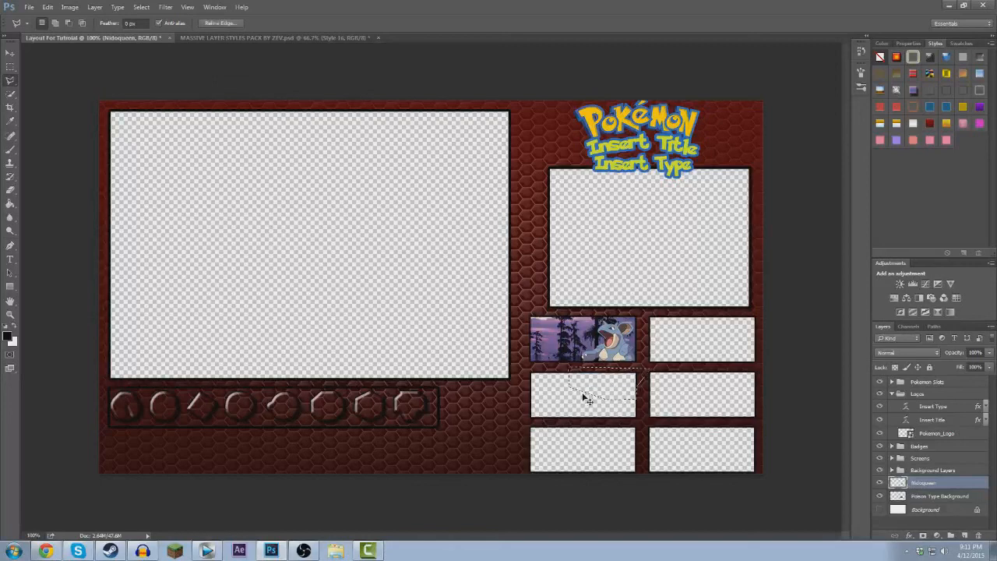
pyautogui.hotkey('ctrl', 'd')
# Add the text "Queen" in 30 pt Pokemon Solid Normal on the Nidoqueen slot and apply the gold preset style.
pyautogui.click(10, 259)
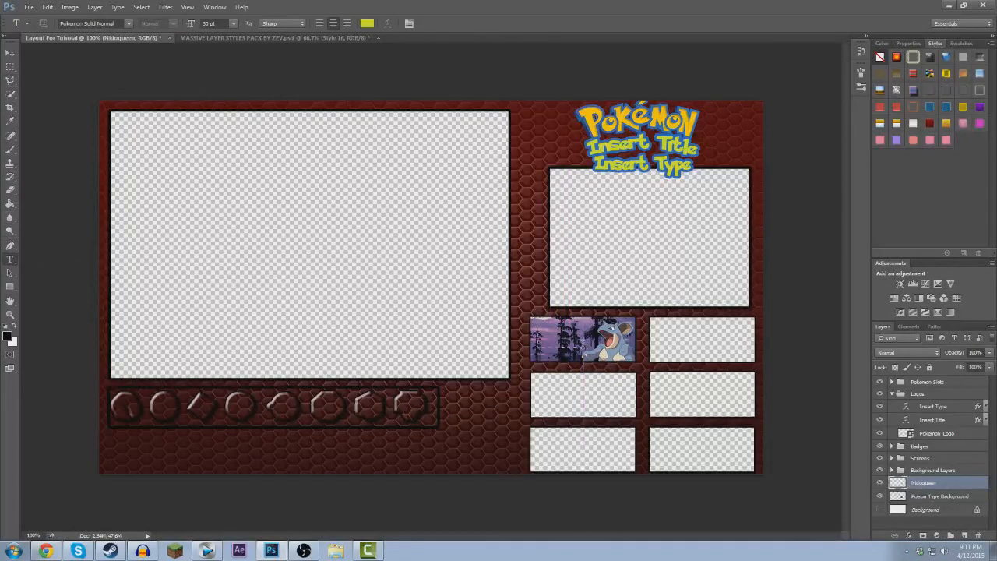
pyautogui.click(607, 349)
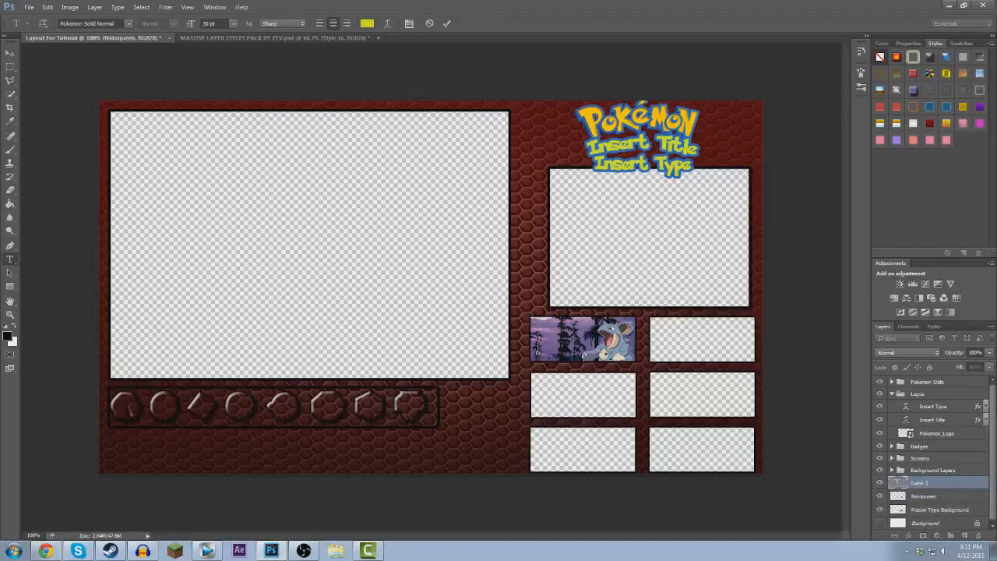
pyautogui.write('Queen')
pyautogui.doubleClick(596, 336)
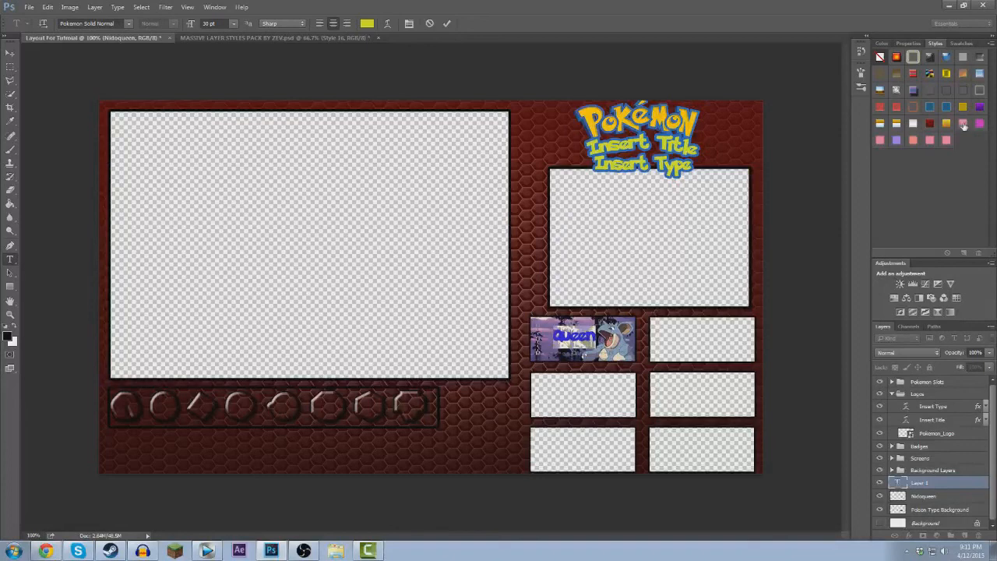
pyautogui.click(964, 107)
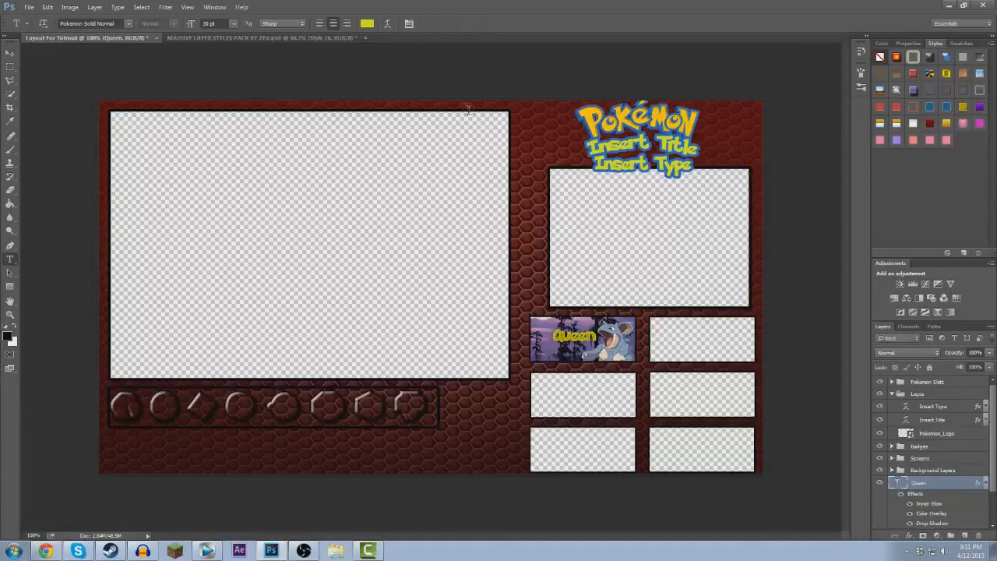
# Move the Queen text to the left of Nidoqueen and resize it slightly within the slot.
pyautogui.click(8, 53)
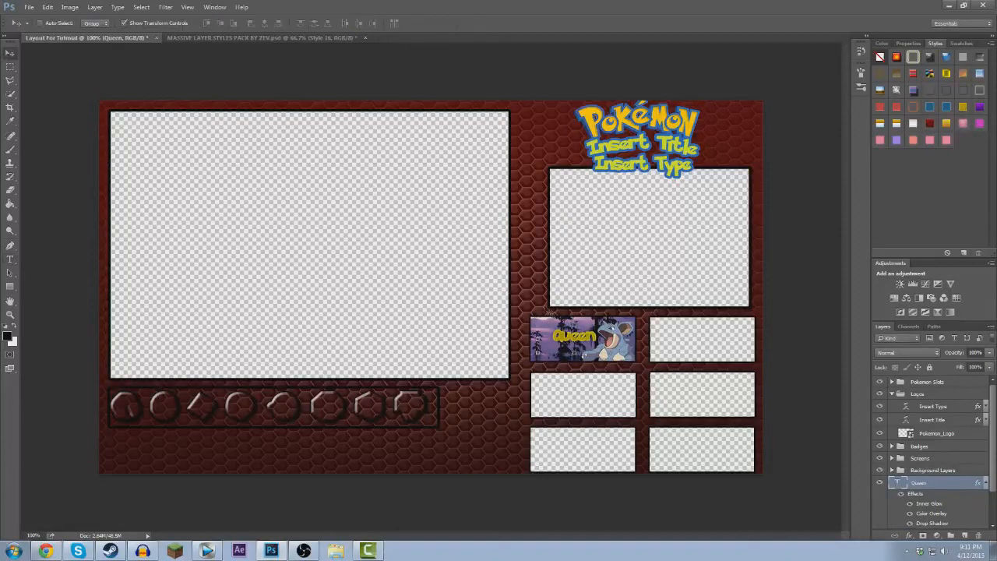
pyautogui.moveTo(594, 337); pyautogui.dragTo(585, 335)
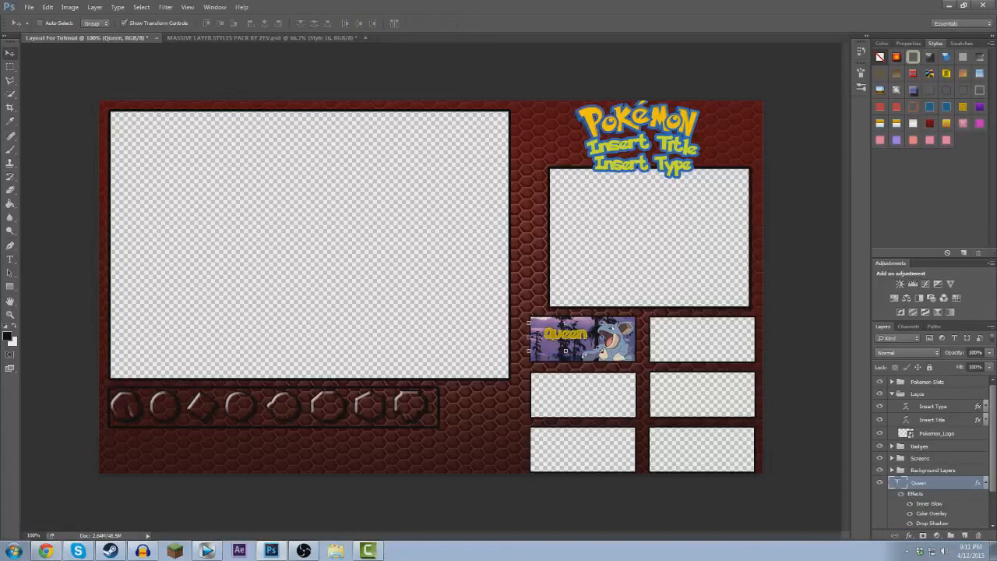
pyautogui.hotkey('ctrl', 't')
pyautogui.moveTo(602, 353)
pyautogui.mouseDown()
pyautogui.moveTo(619, 358)
pyautogui.moveTo(581, 342)
pyautogui.moveTo(602, 343)
pyautogui.mouseUp()
pyautogui.press('Return')
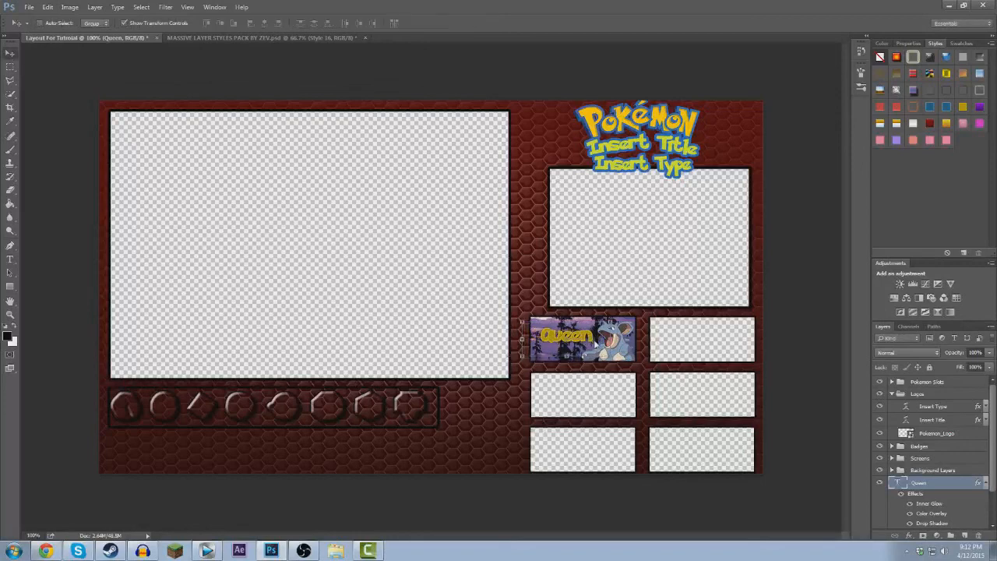